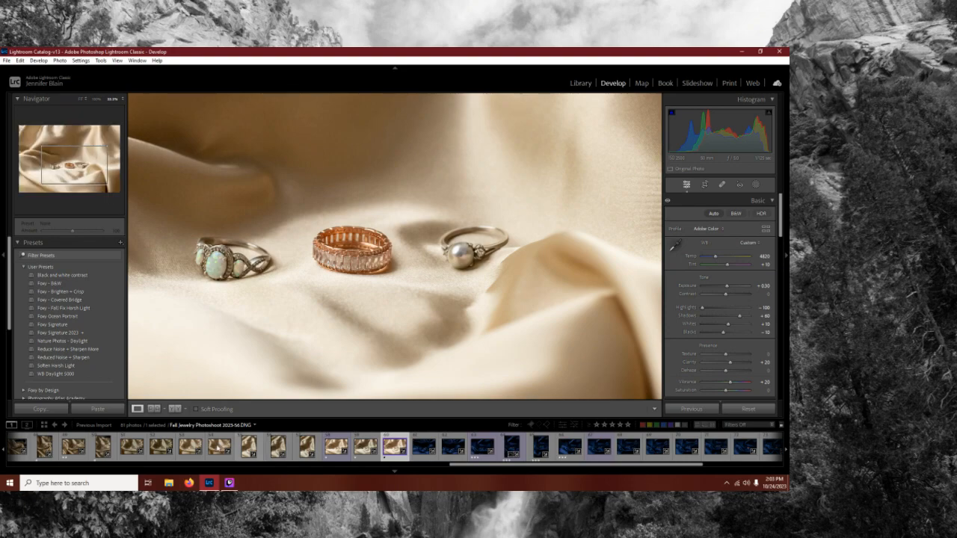
Step: Look through the filmstrip and open the last cream-satin photo of the three rings, just before the blue-satin series
{"action": "scroll", "coordinate": [374, 448], "scroll_direction": "down", "scroll_amount": 4}
{"action": "scroll", "coordinate": [379, 450], "scroll_direction": "up", "scroll_amount": 8}
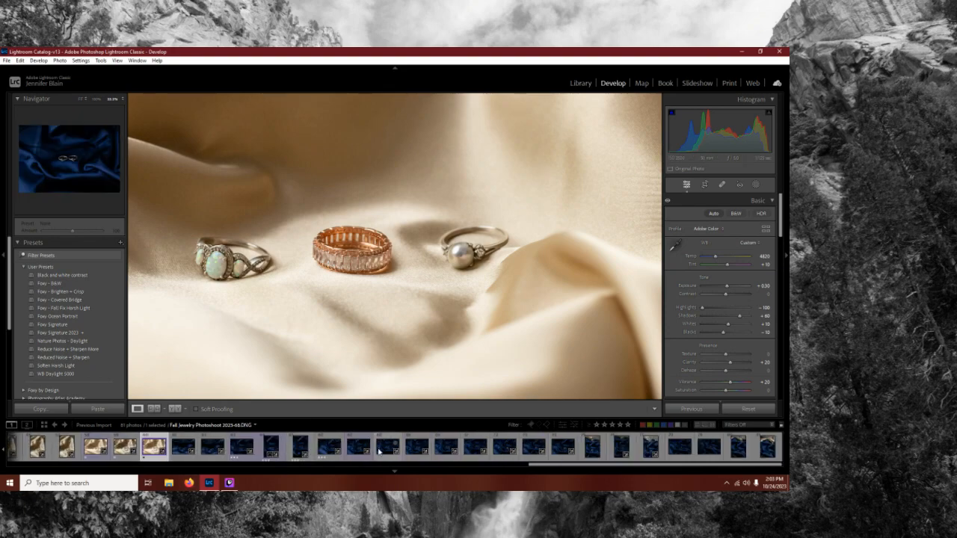
{"action": "left_click", "coordinate": [354, 447]}
{"action": "scroll", "coordinate": [354, 447], "scroll_direction": "down", "scroll_amount": 8}
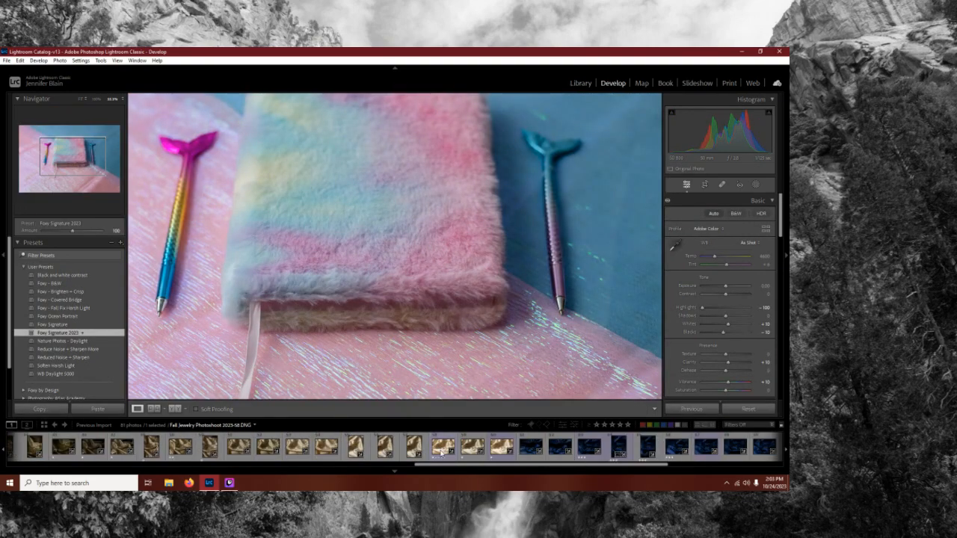
{"action": "left_click", "coordinate": [500, 447]}
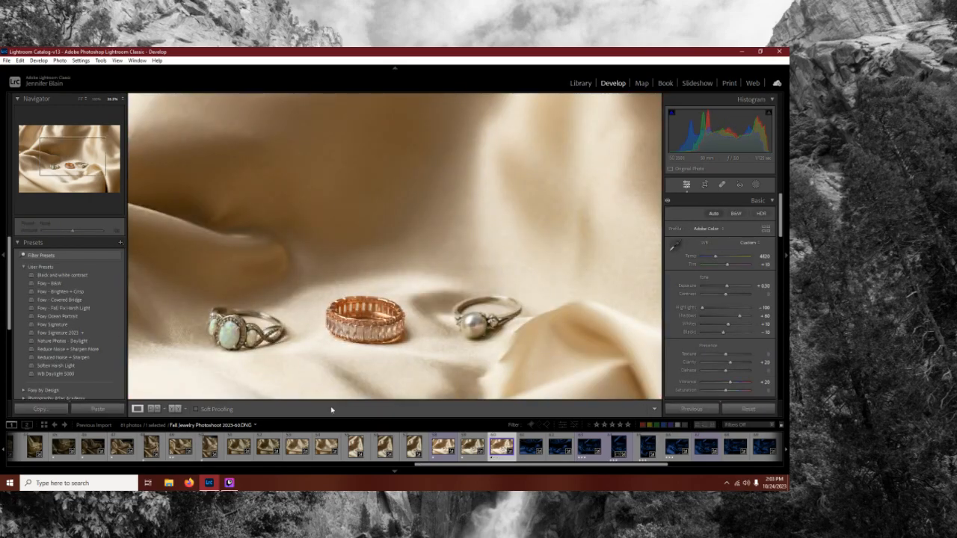
Step: Review the blue-satin photos of the two crescent moon rings one by one, from photo 61 through photo 69
{"action": "key", "text": "Right"}
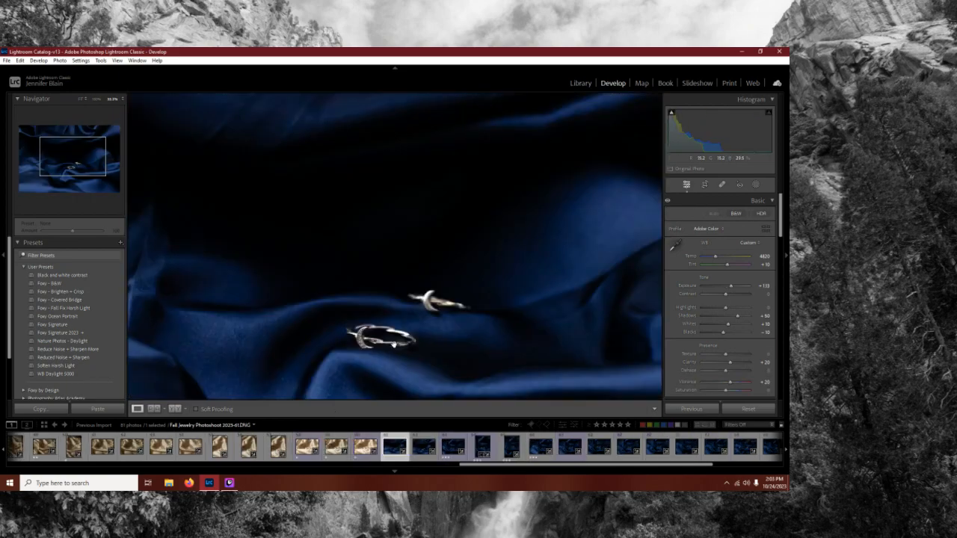
{"action": "left_click_drag", "start_coordinate": [477, 354], "coordinate": [477, 318]}
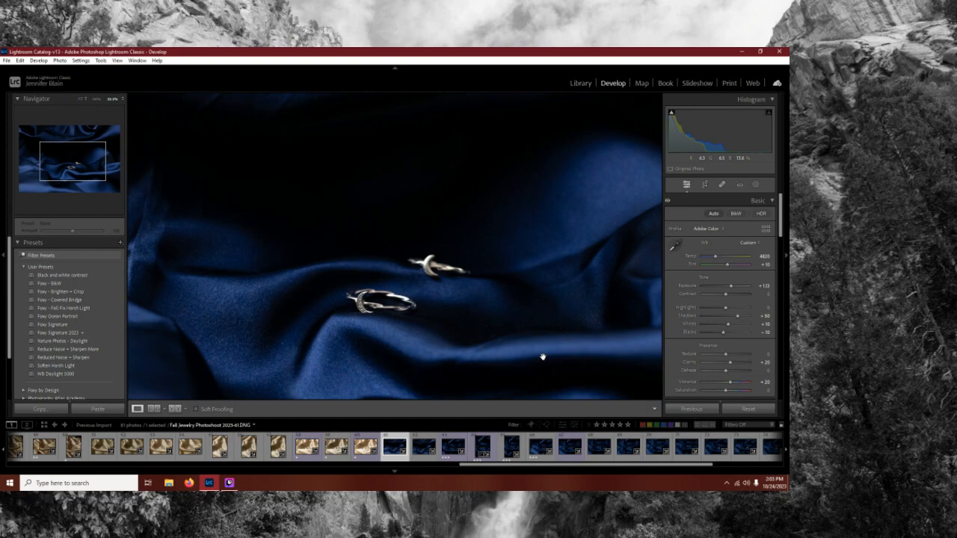
{"action": "key", "text": "Right"}
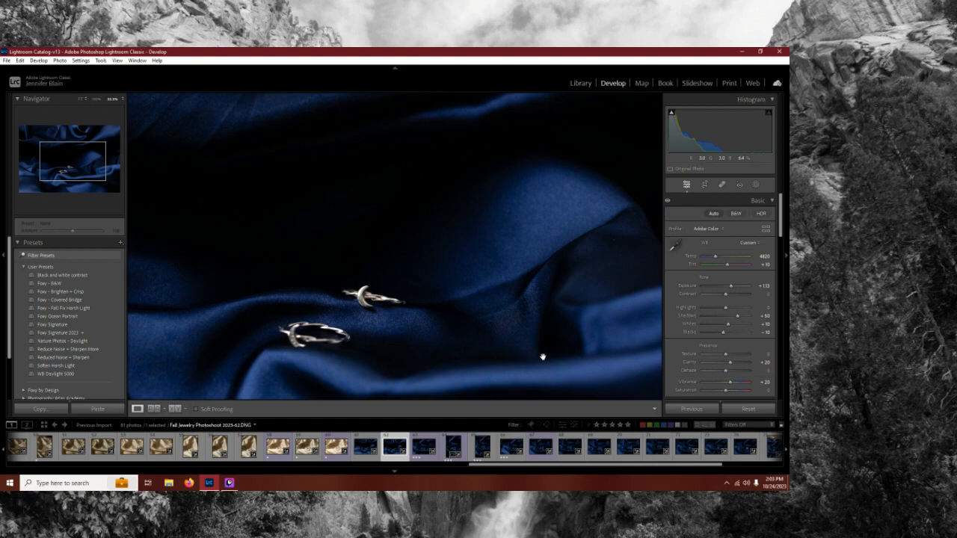
{"action": "key", "text": "Right"}
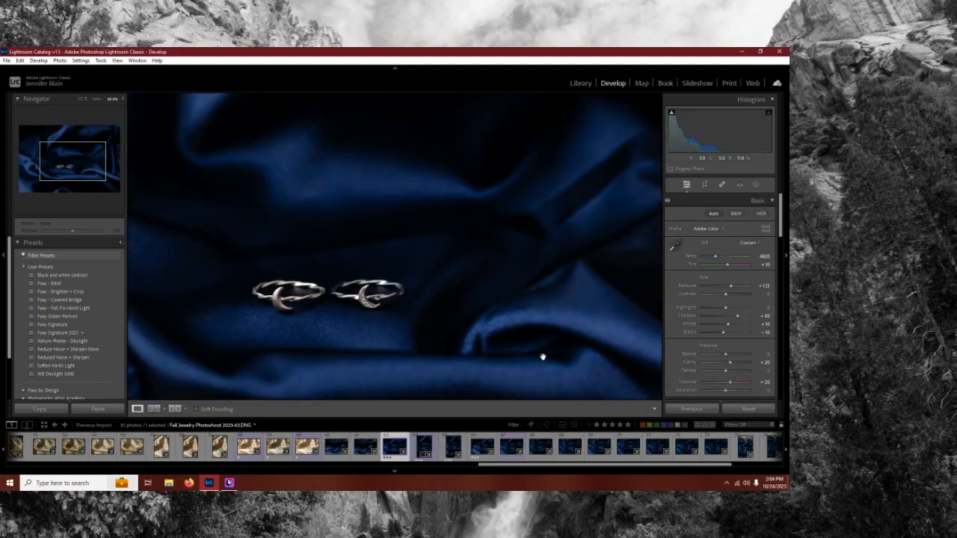
{"action": "key", "text": "Left"}
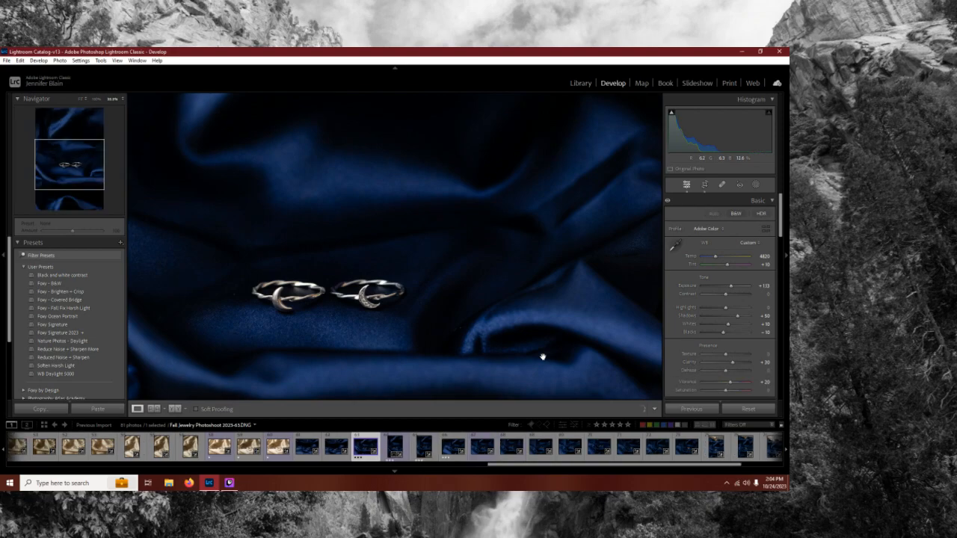
{"action": "key", "text": "Right"}
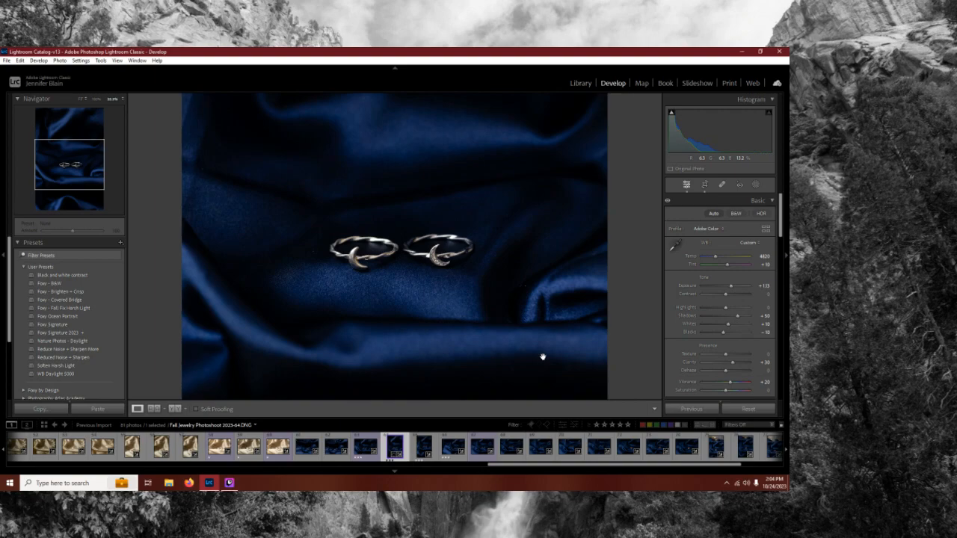
{"action": "key", "text": "Right"}
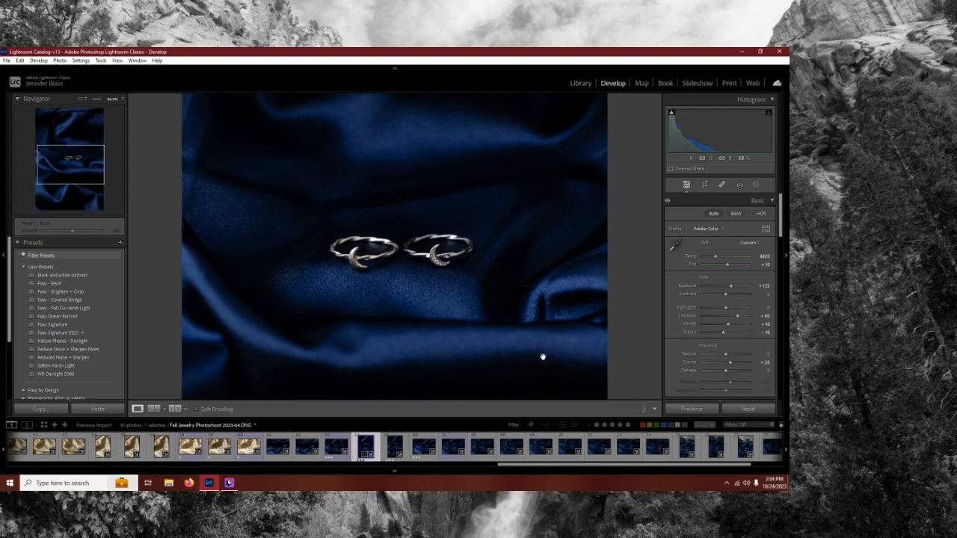
{"action": "key", "text": "Right"}
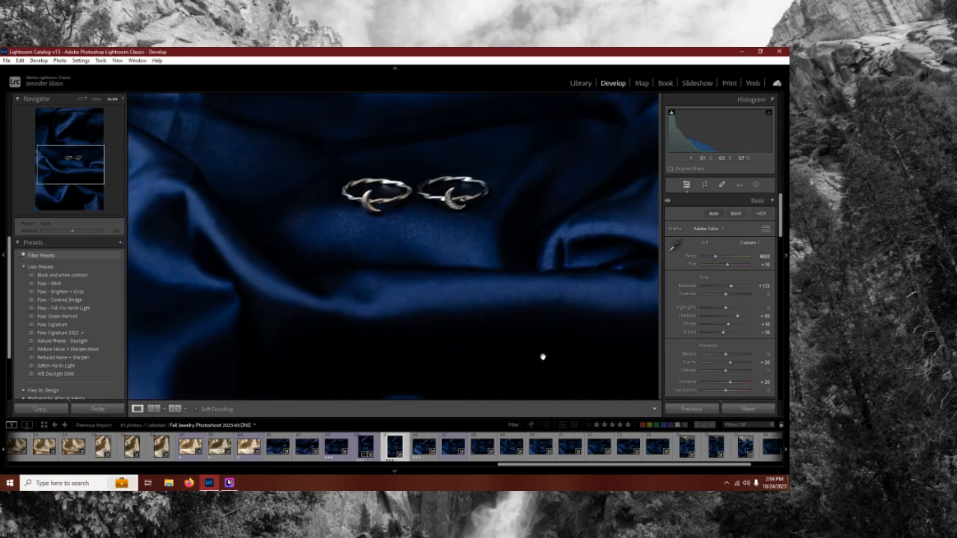
{"action": "key", "text": "Right"}
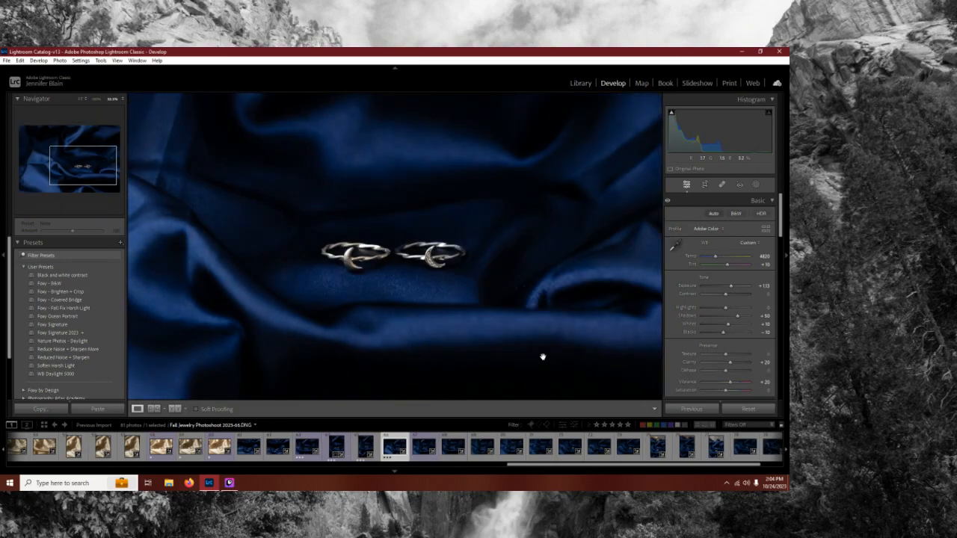
{"action": "key", "text": "Right"}
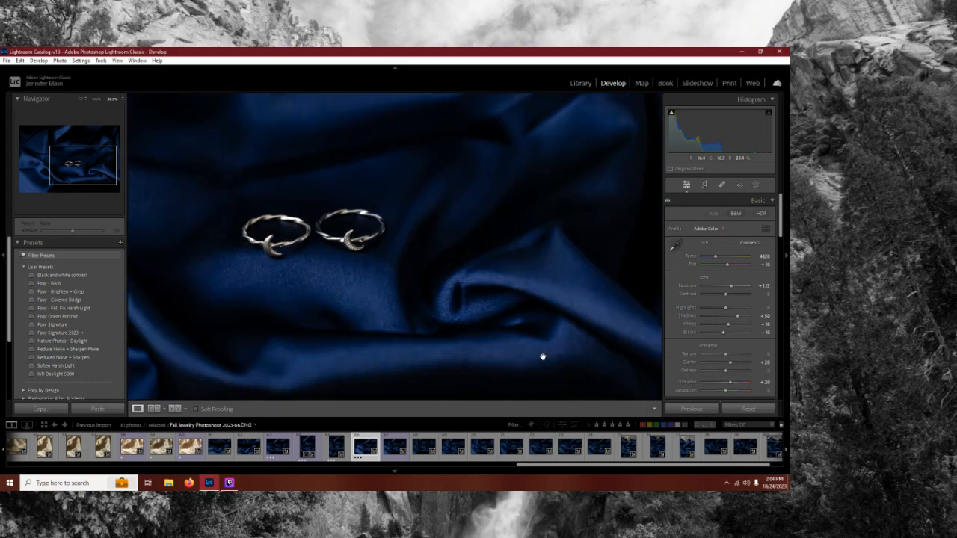
{"action": "key", "text": "Right"}
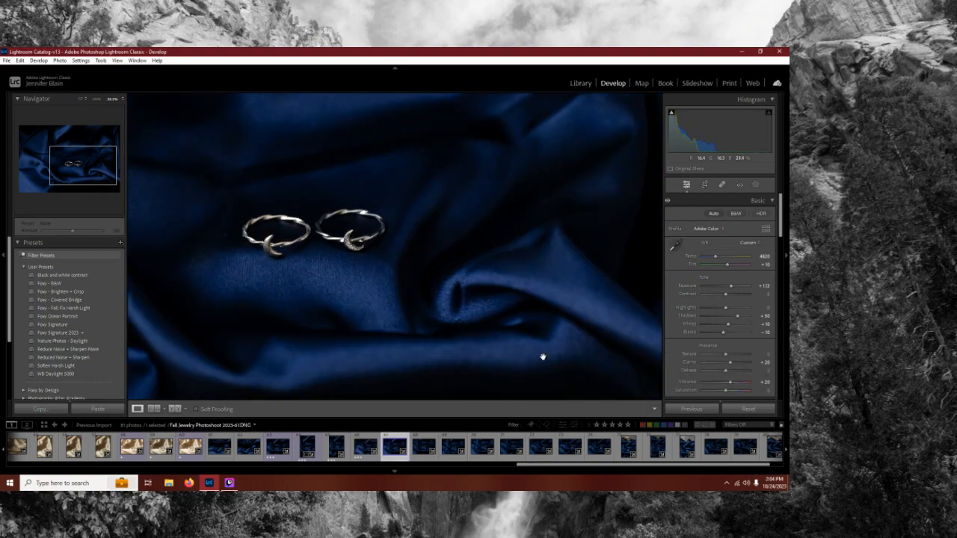
{"action": "key", "text": "Right"}
{"action": "key", "text": "Right"}
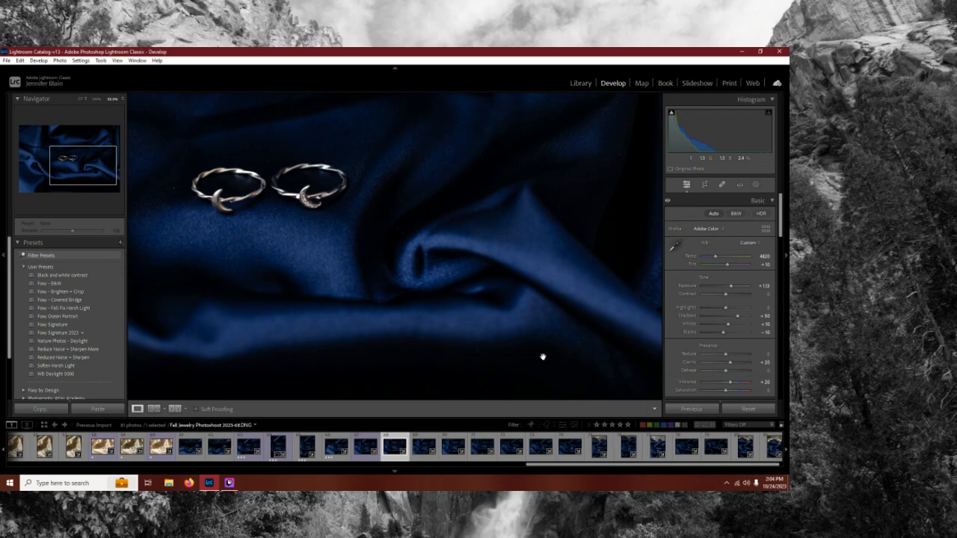
{"action": "key", "text": "Right"}
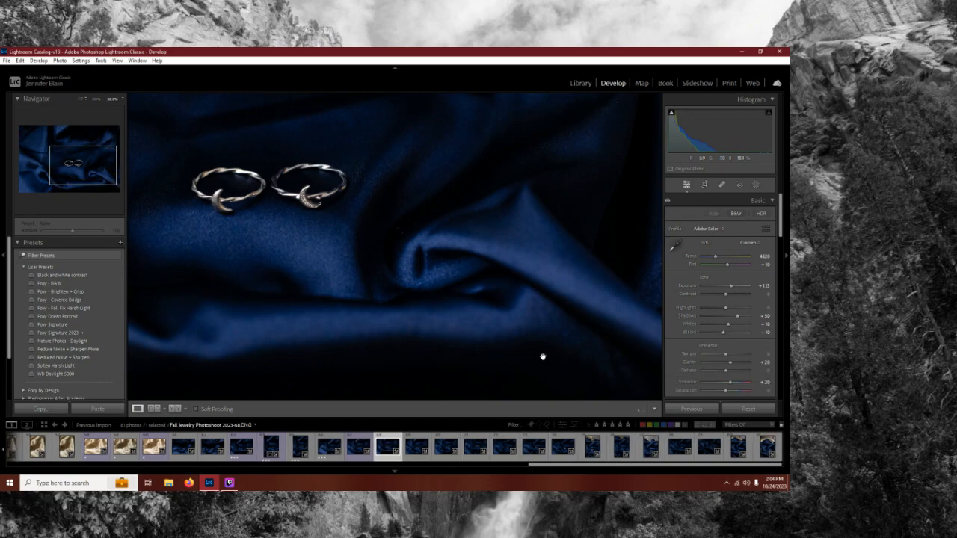
{"action": "key", "text": "Right"}
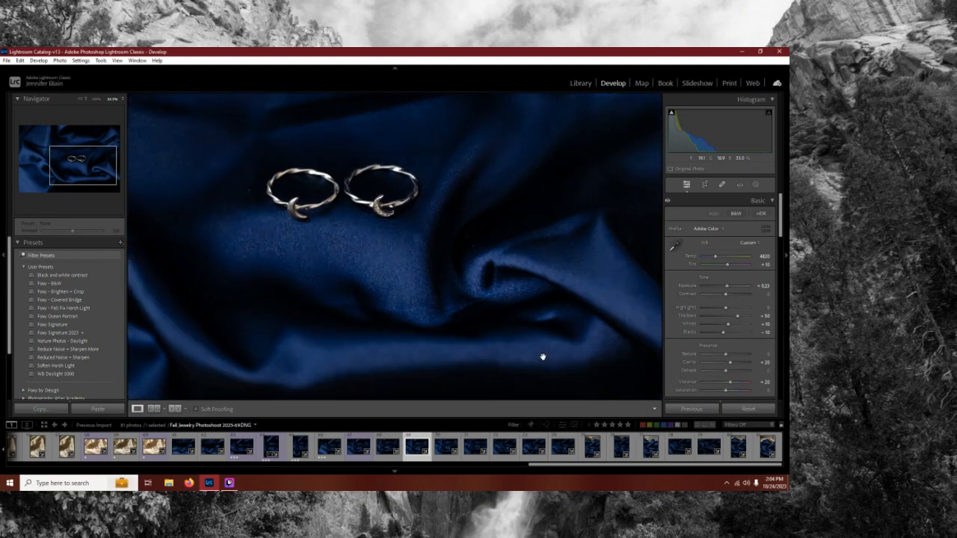
Step: Rate photo 70 of the crescent moon rings and photo 72 of the rose gold ring with one star each
{"action": "key", "text": "Right"}
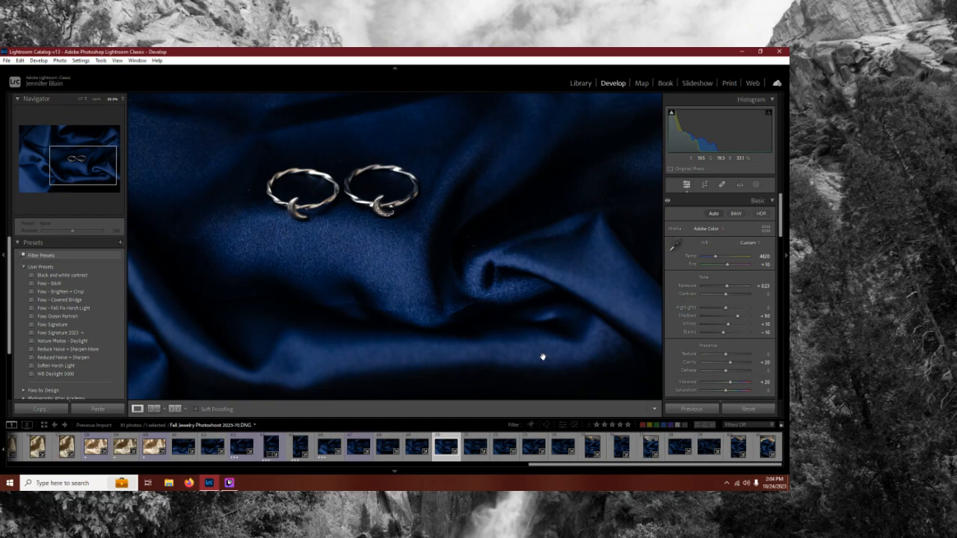
{"action": "key", "text": "1"}
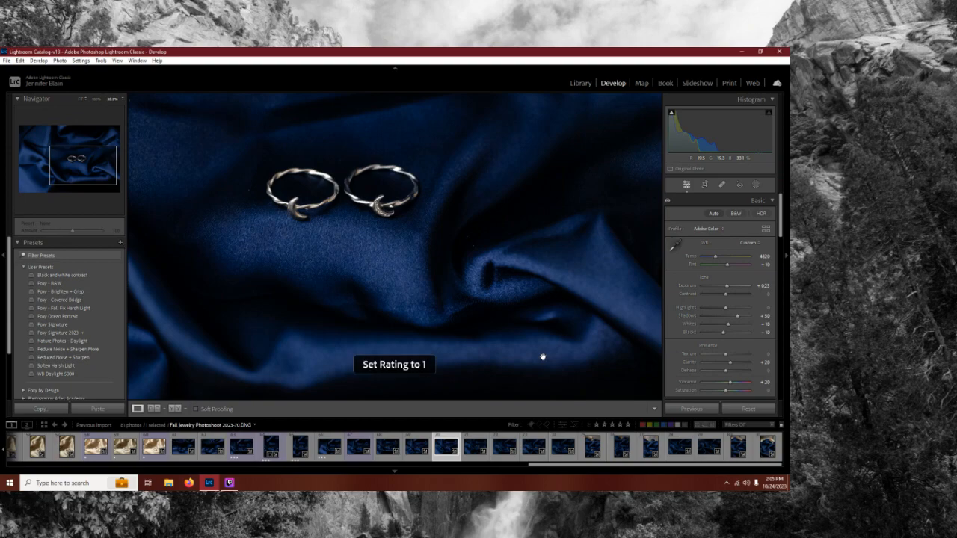
{"action": "key", "text": "Right"}
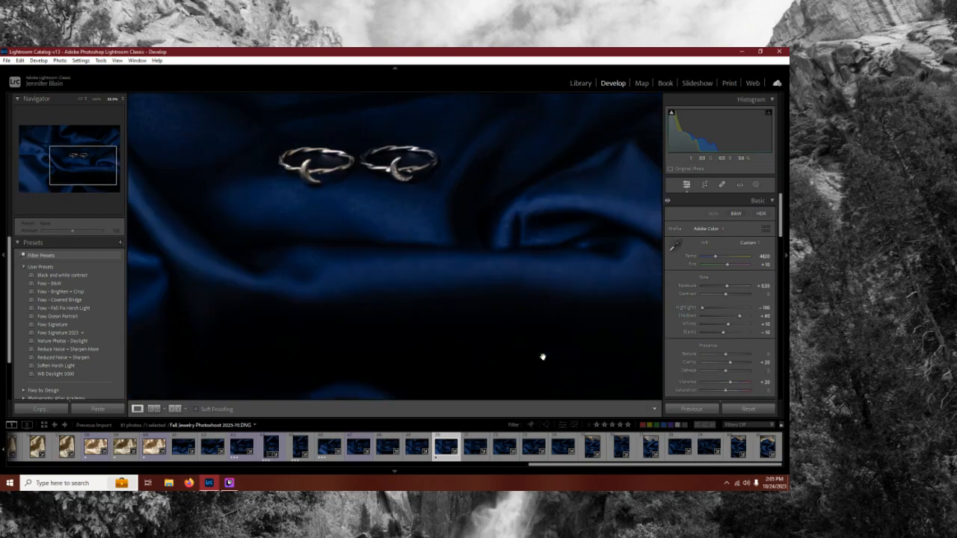
{"action": "key", "text": "Right"}
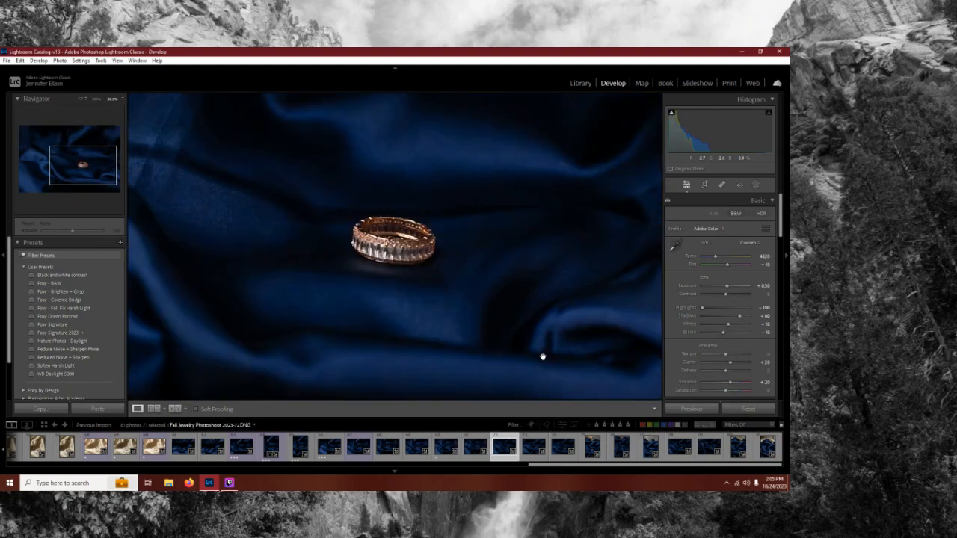
{"action": "key", "text": "1"}
Step: Rate photo 73 of the rose gold ring with two stars and the following horizontal shot with one star
{"action": "key", "text": "Right"}
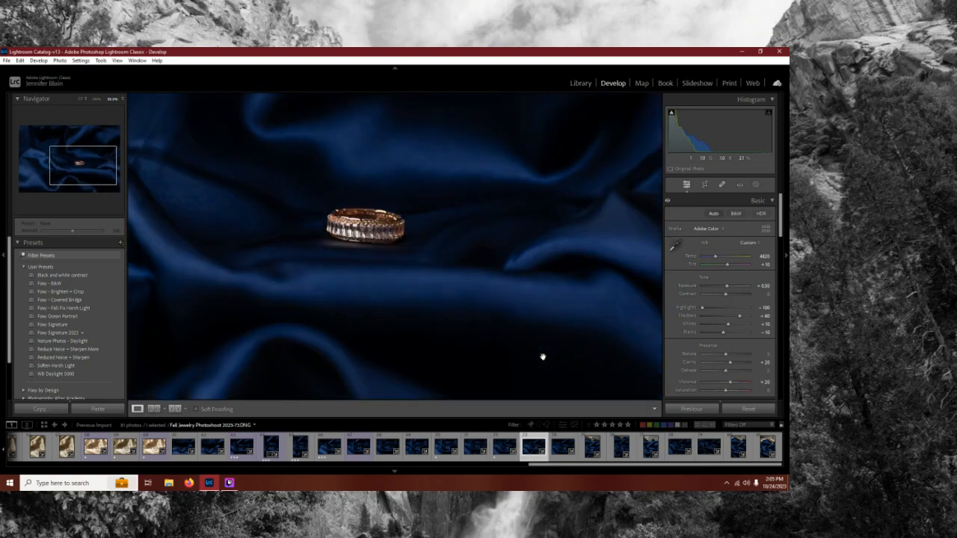
{"action": "key", "text": "2"}
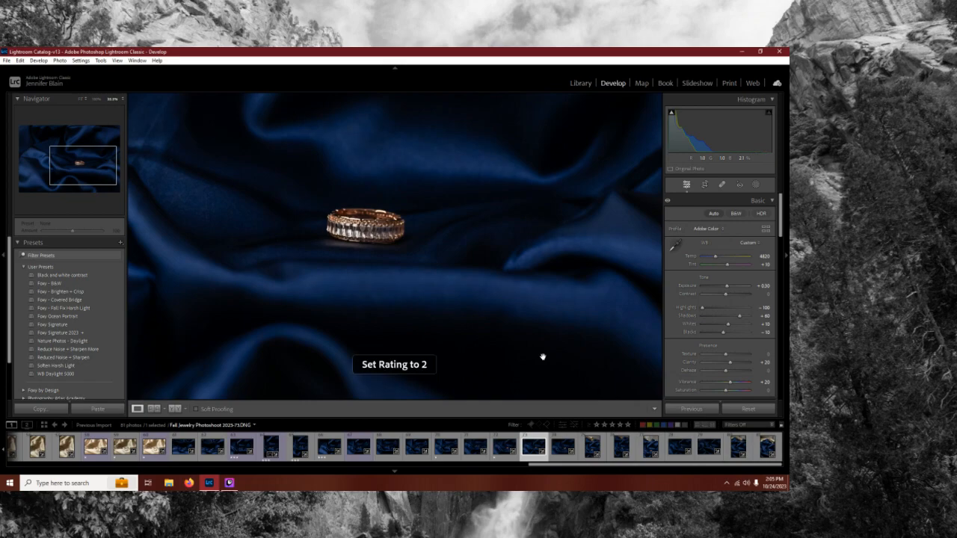
{"action": "key", "text": "Right"}
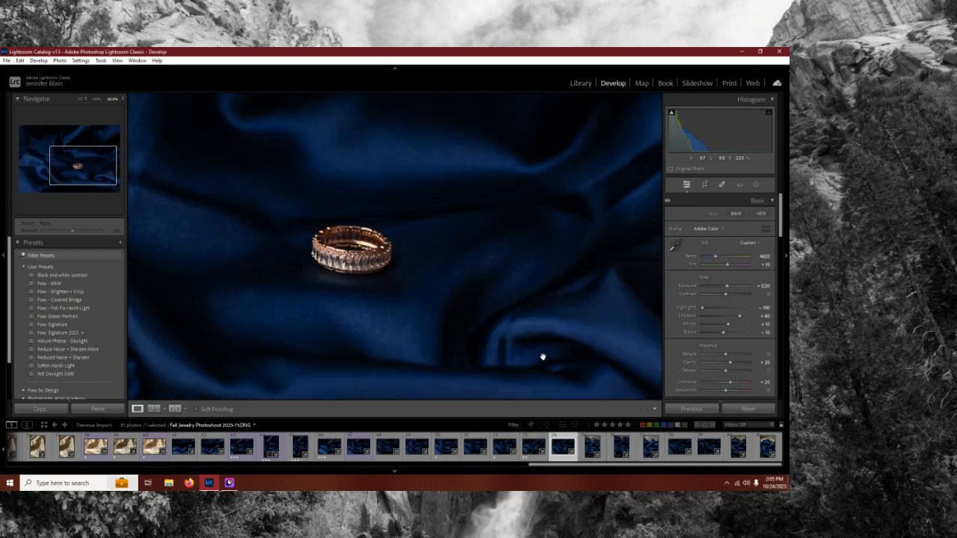
{"action": "key", "text": "1"}
Step: Skip the first vertical shot of the rose gold ring and rate the second one, photo 77, with two stars
{"action": "key", "text": "Right"}
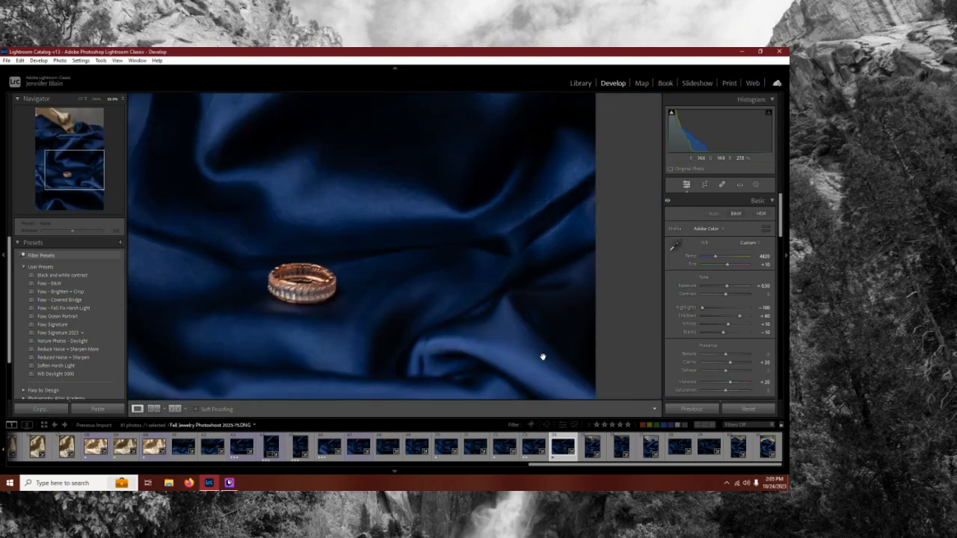
{"action": "key", "text": "Right"}
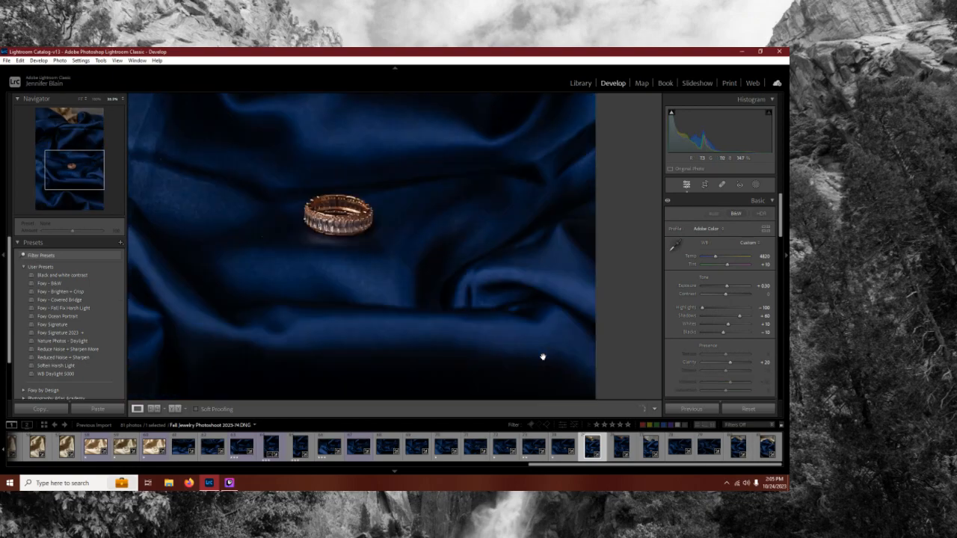
{"action": "key", "text": "Right"}
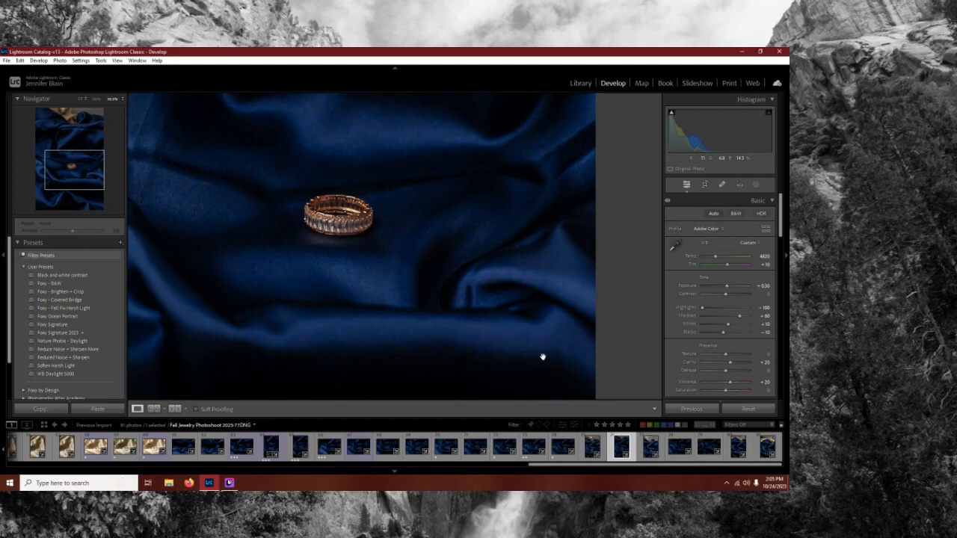
{"action": "key", "text": "2"}
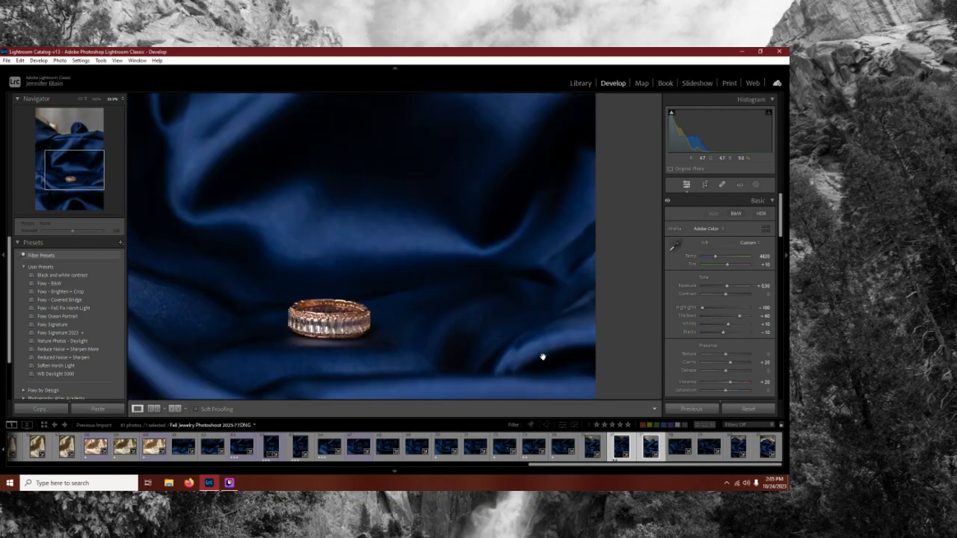
Step: Rate the third vertical rose gold ring photo with one star and compare its edited and unedited versions
{"action": "key", "text": "Right"}
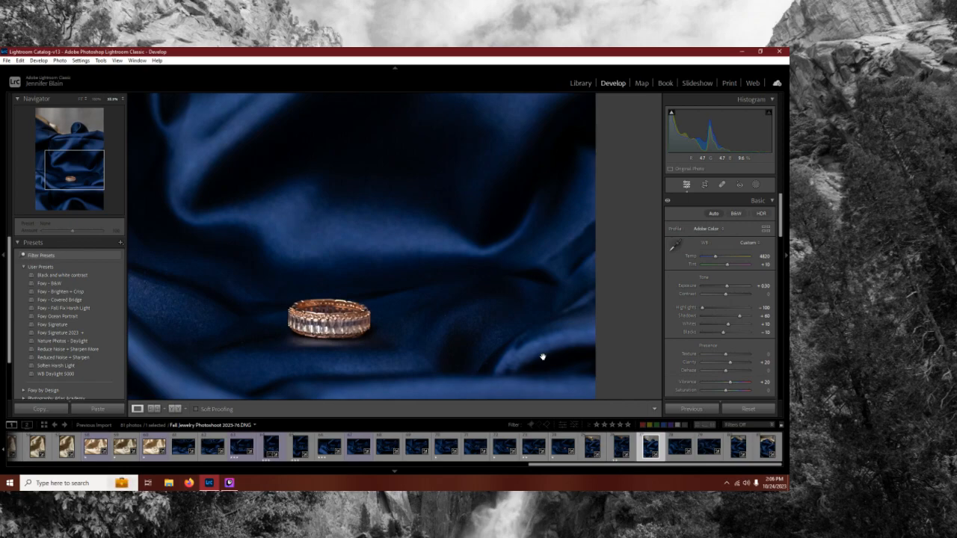
{"action": "key", "text": "1"}
{"action": "key", "text": "backslash"}
{"action": "key", "text": "backslash"}
{"action": "key", "text": "Right"}
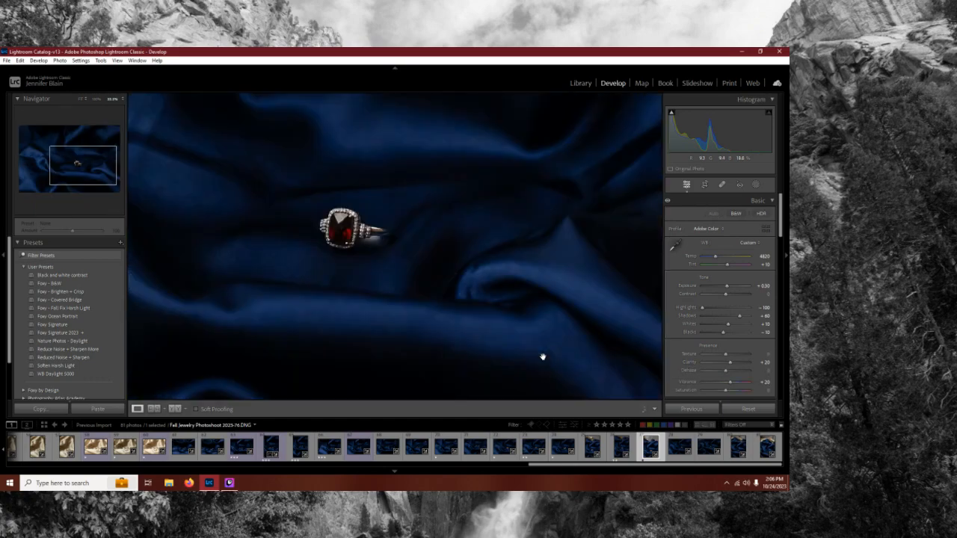
{"action": "key", "text": "Right"}
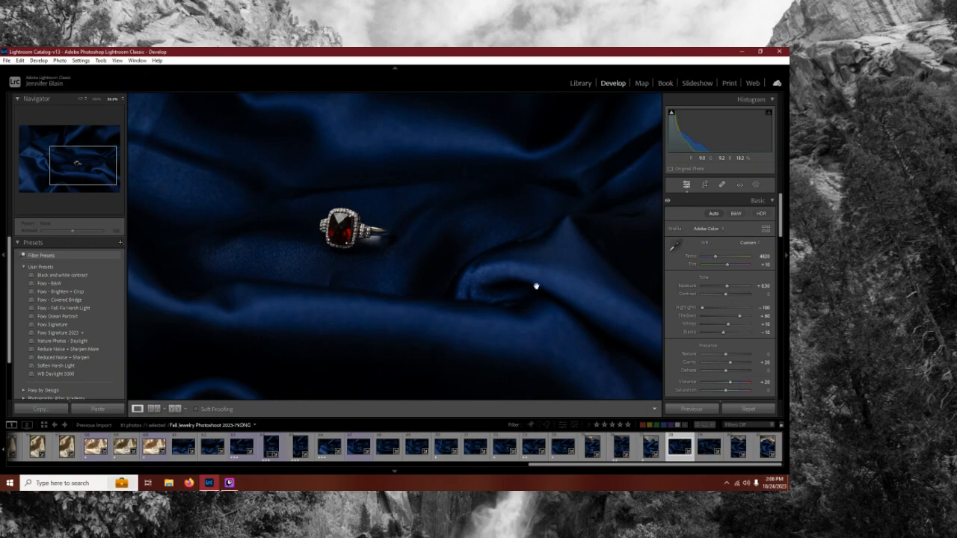
Step: Filter the filmstrip with the Rated preset to photos of one star or more and look through them
{"action": "left_click", "coordinate": [760, 426]}
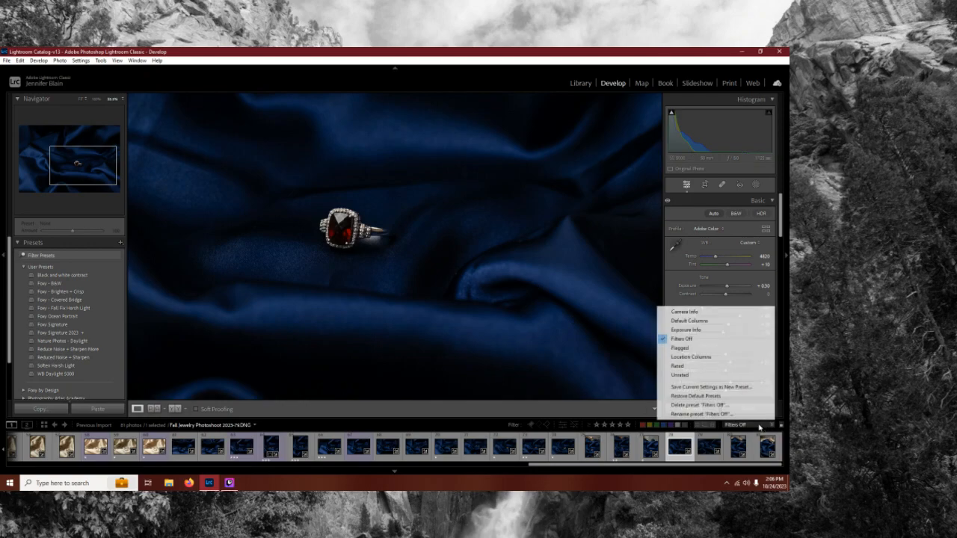
{"action": "left_click", "coordinate": [707, 366]}
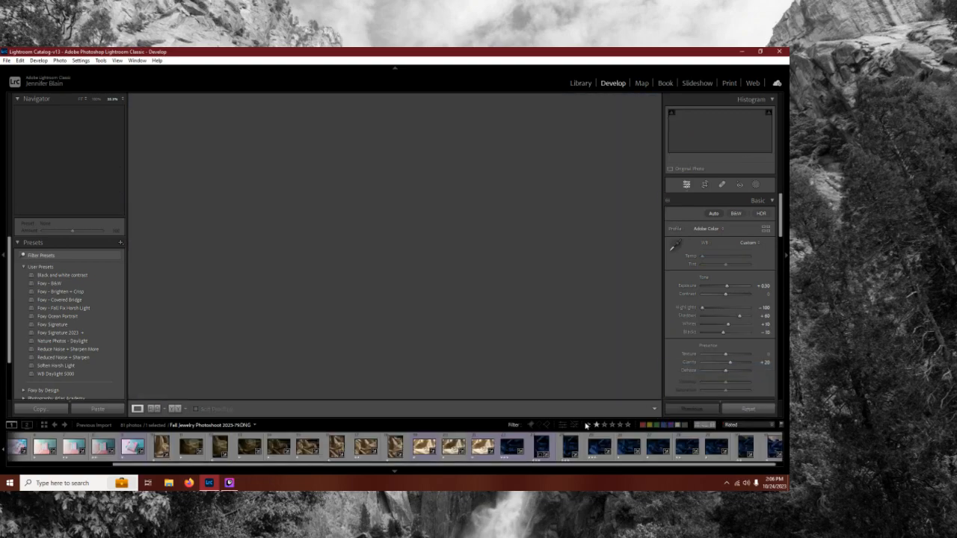
{"action": "left_click", "coordinate": [591, 425]}
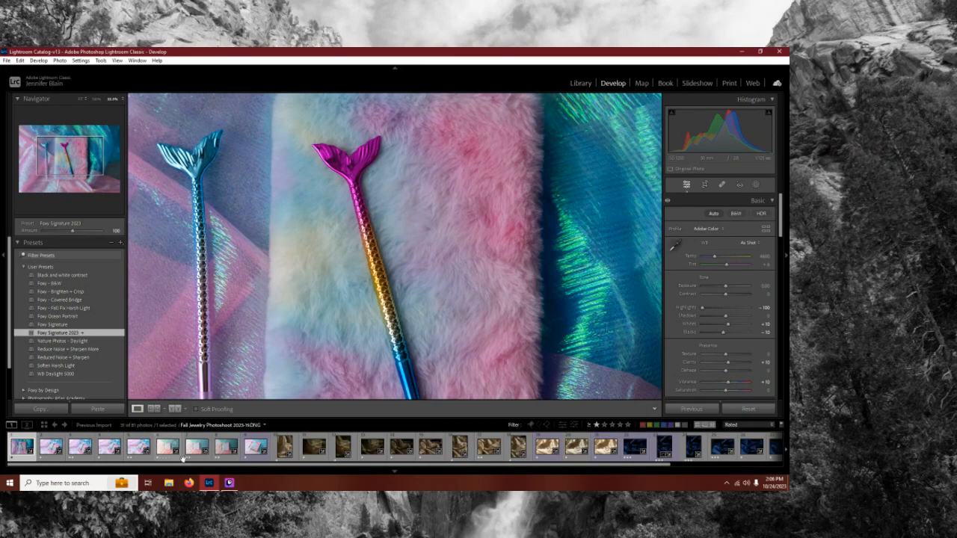
{"action": "scroll", "coordinate": [254, 450], "scroll_direction": "down", "scroll_amount": 3}
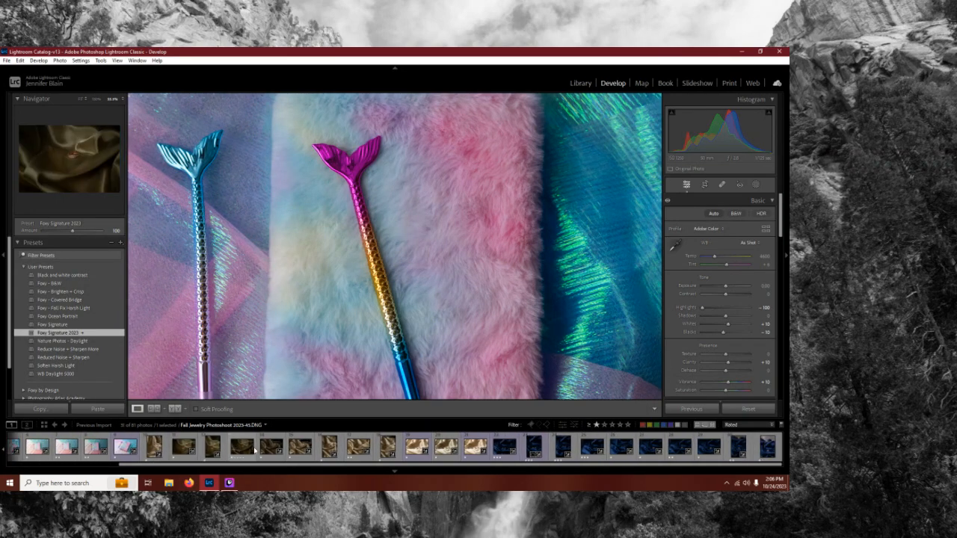
Step: Look over the notebook-and-pens photos at the start of the filmstrip, viewing the whole image and returning to the first one
{"action": "scroll", "coordinate": [254, 451], "scroll_direction": "up", "scroll_amount": 3}
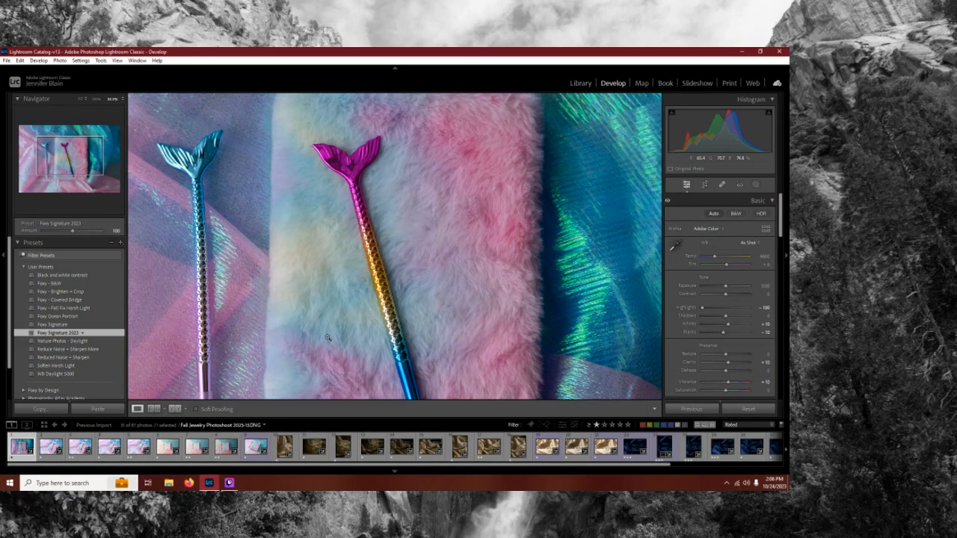
{"action": "left_click", "coordinate": [297, 318]}
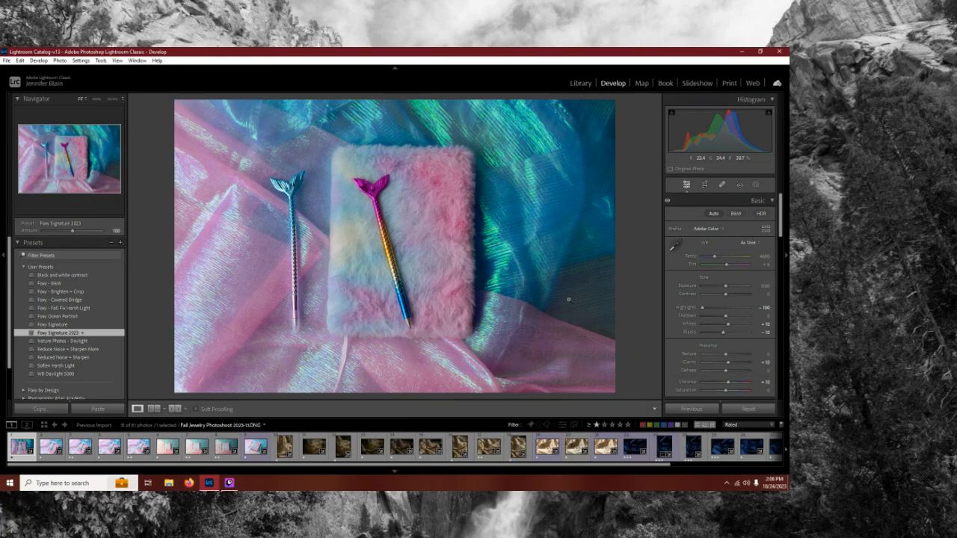
{"action": "left_click", "coordinate": [49, 450]}
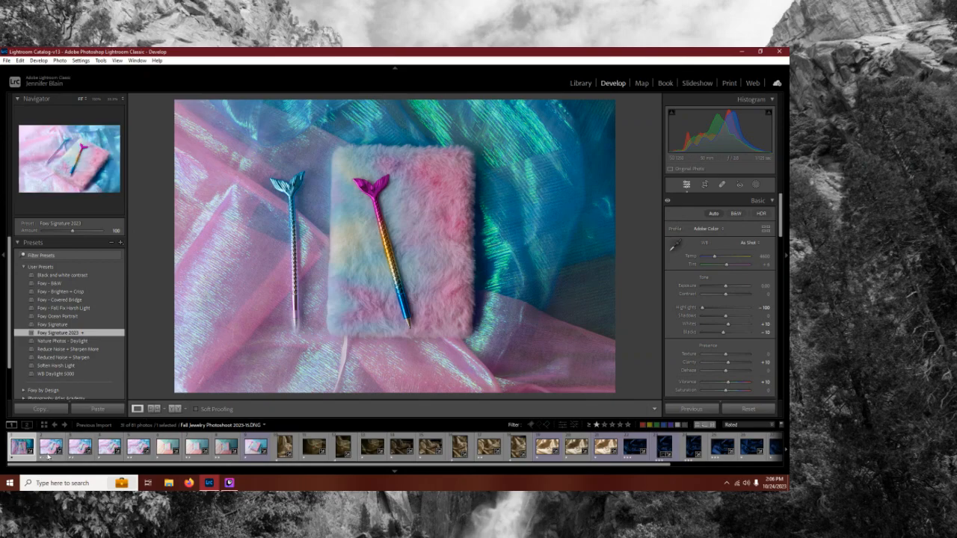
{"action": "left_click", "coordinate": [226, 447]}
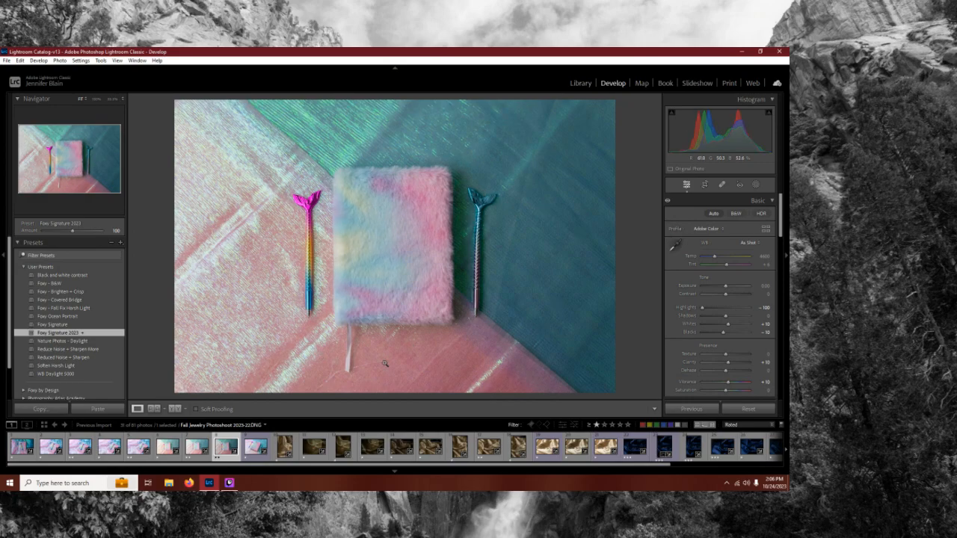
{"action": "left_click", "coordinate": [24, 447]}
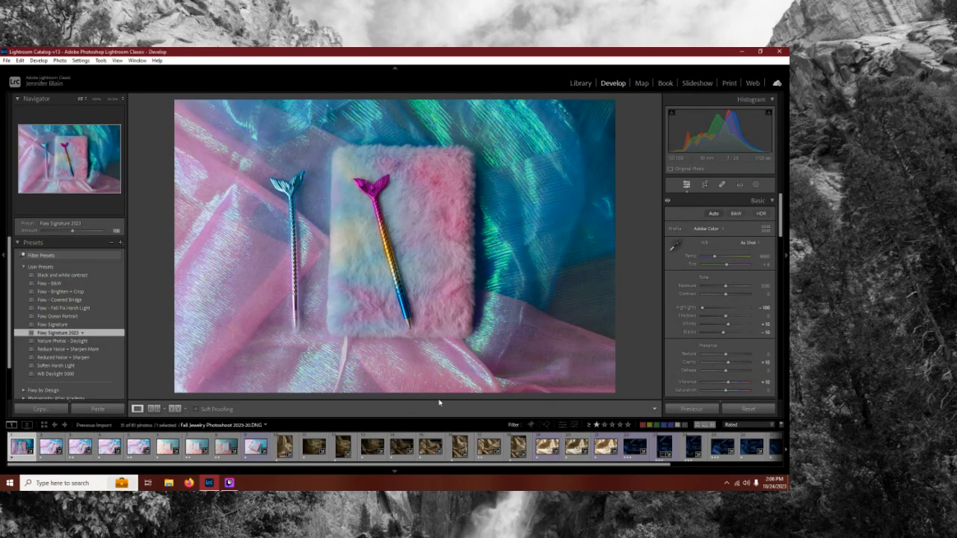
Step: Compare the three angled notebook shots in Survey view, narrow them to photo 16, and rate it and the filmstrip's first photo two stars
{"action": "left_click", "coordinate": [105, 448], "text": "shift"}
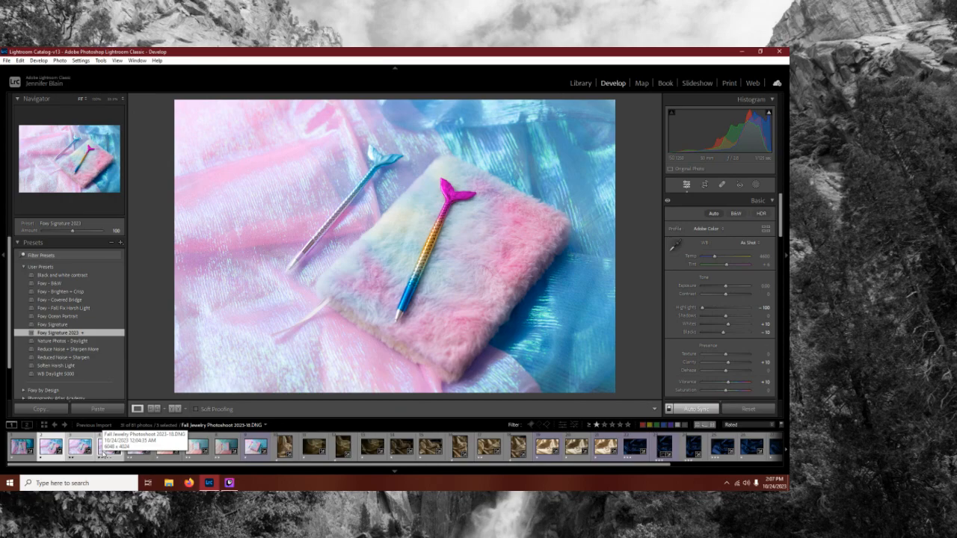
{"action": "key", "text": "n"}
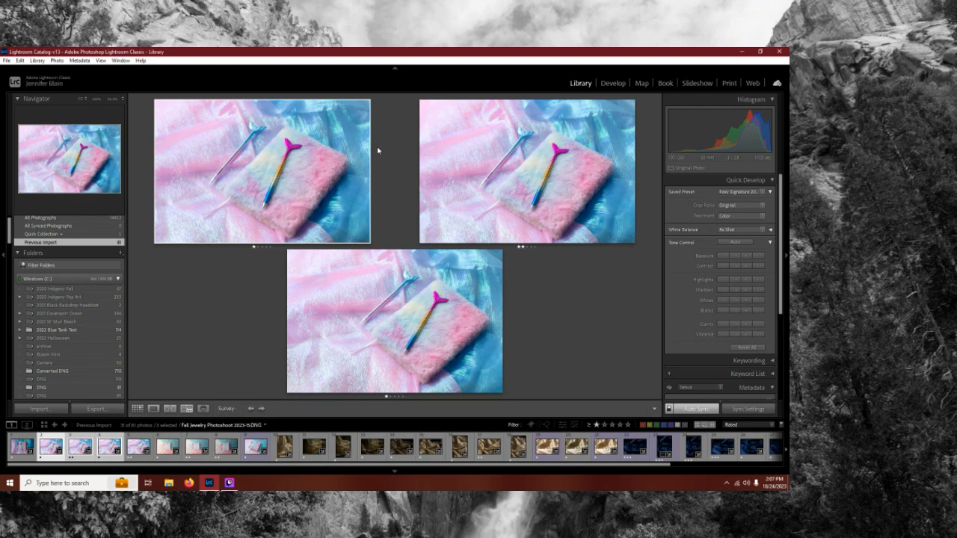
{"action": "left_click", "coordinate": [366, 239]}
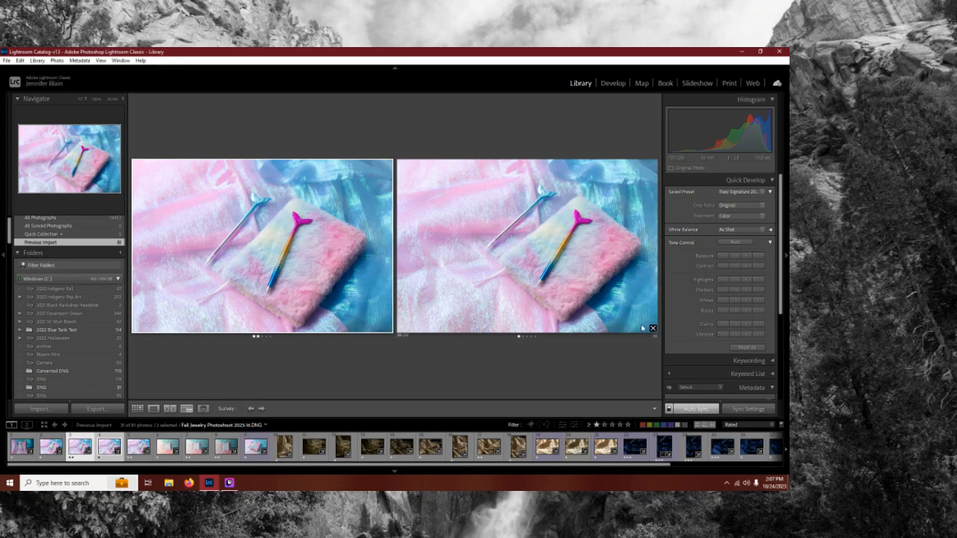
{"action": "left_click", "coordinate": [653, 328]}
{"action": "key", "text": "2"}
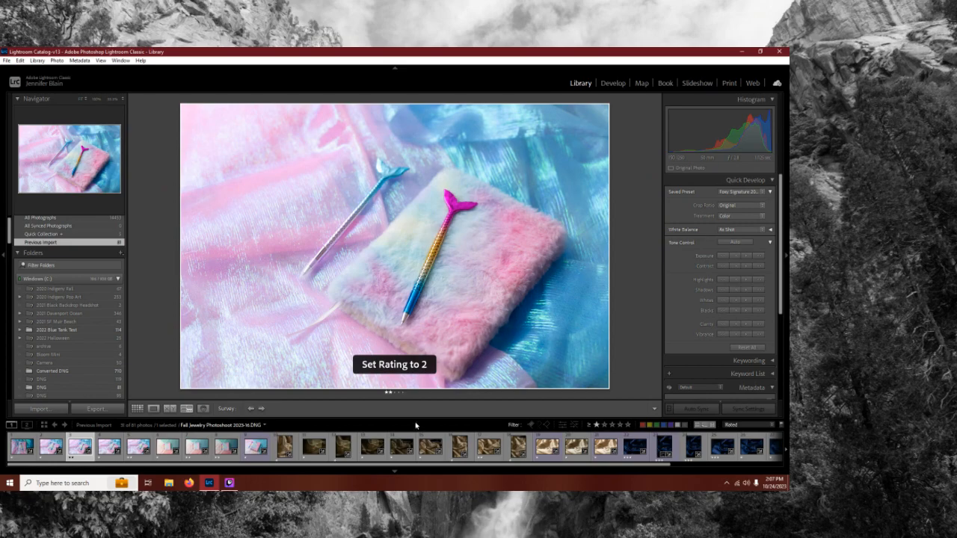
{"action": "left_click", "coordinate": [21, 449]}
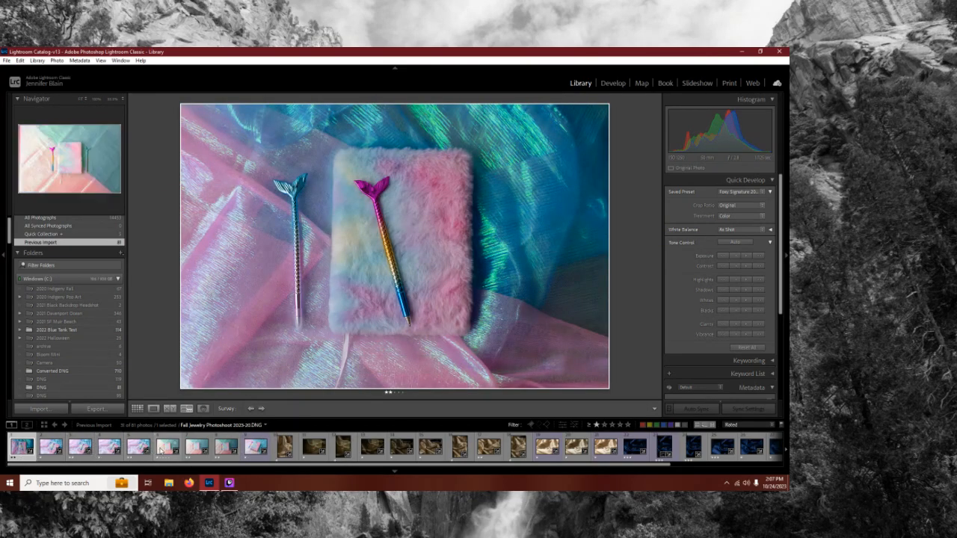
Step: Compare the three flat-lay notebook photos with a pen on each side in Survey view and enlarged one by one
{"action": "left_click", "coordinate": [168, 447]}
{"action": "left_click", "coordinate": [227, 449], "text": "shift"}
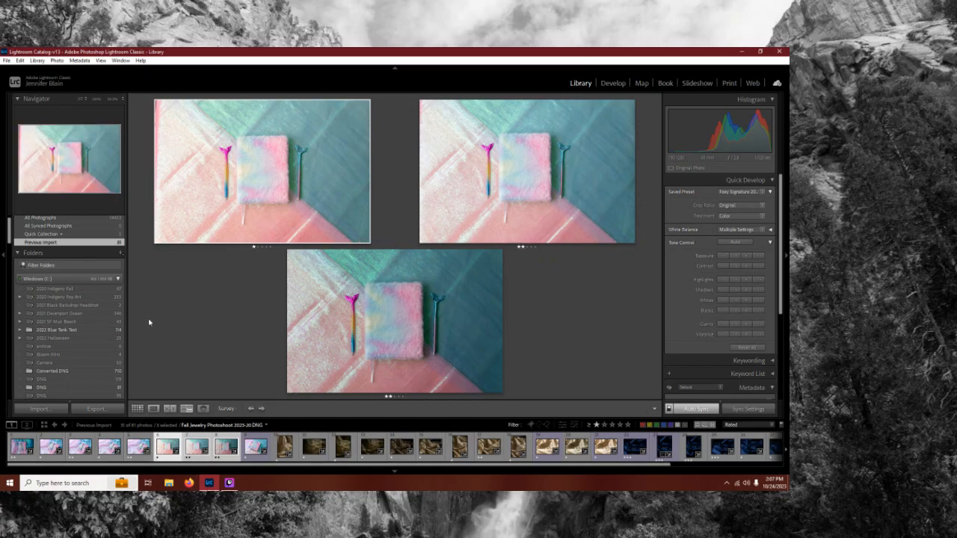
{"action": "left_click", "coordinate": [98, 101]}
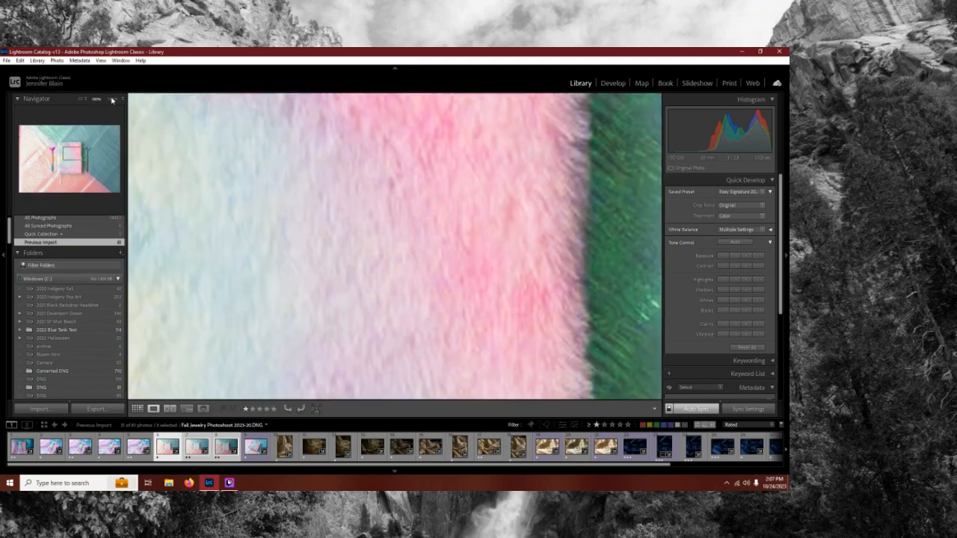
{"action": "left_click", "coordinate": [112, 100]}
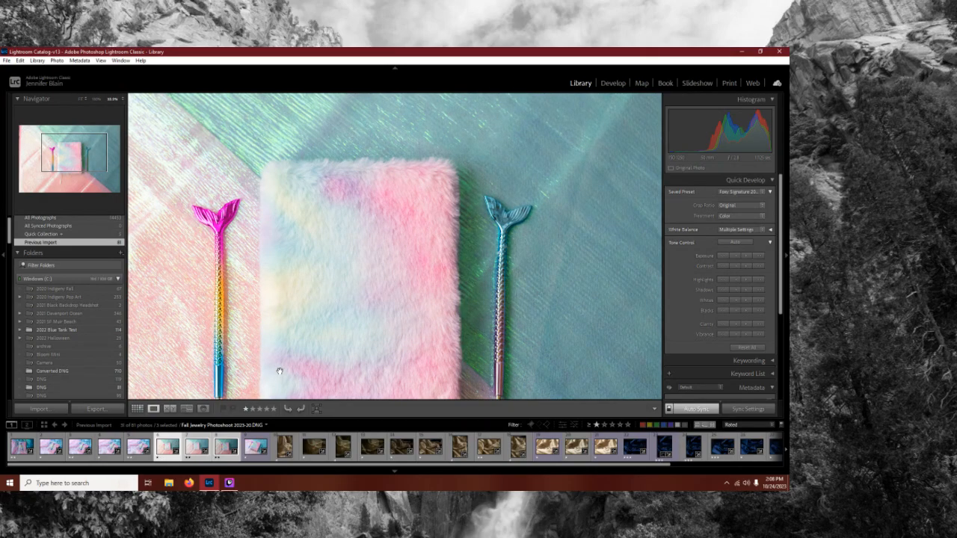
{"action": "key", "text": "Right"}
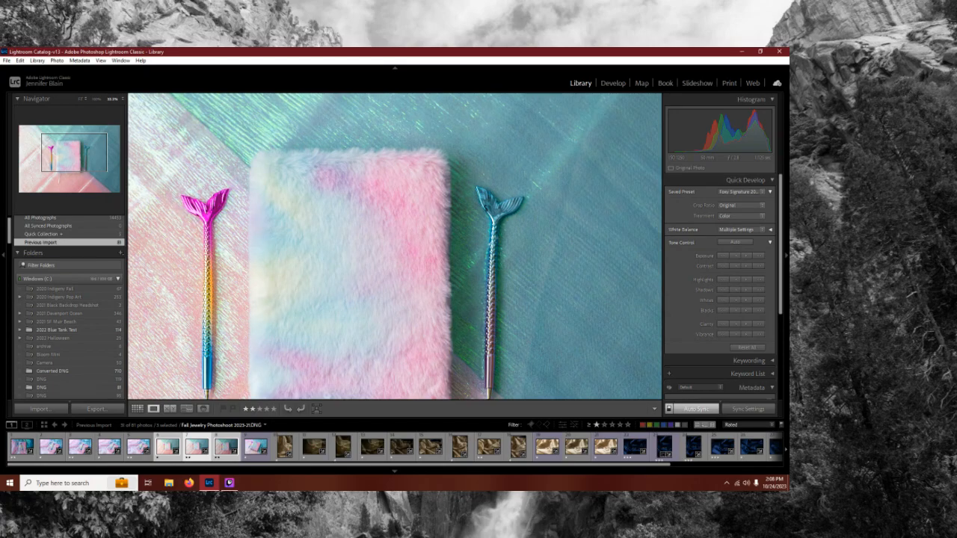
{"action": "key", "text": "Right"}
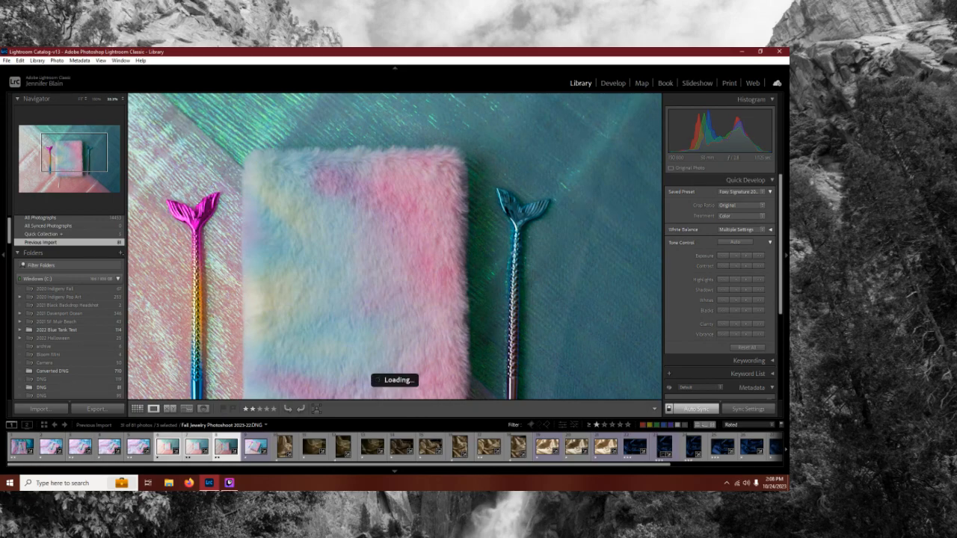
{"action": "key", "text": "Left"}
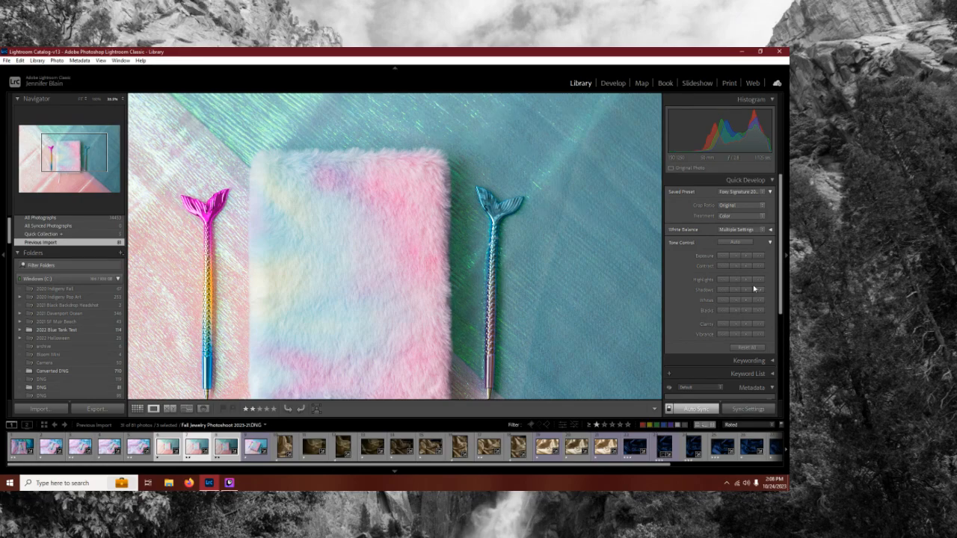
Step: Rate flat-lay notebook photo 22 with two stars and photo 21 with one star
{"action": "left_click", "coordinate": [722, 279]}
{"action": "left_click", "coordinate": [229, 449]}
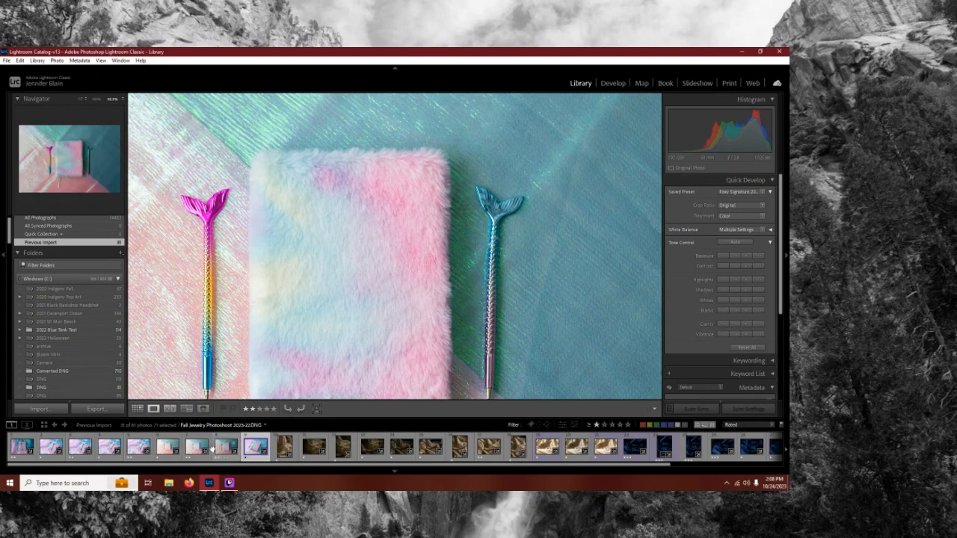
{"action": "key", "text": "2"}
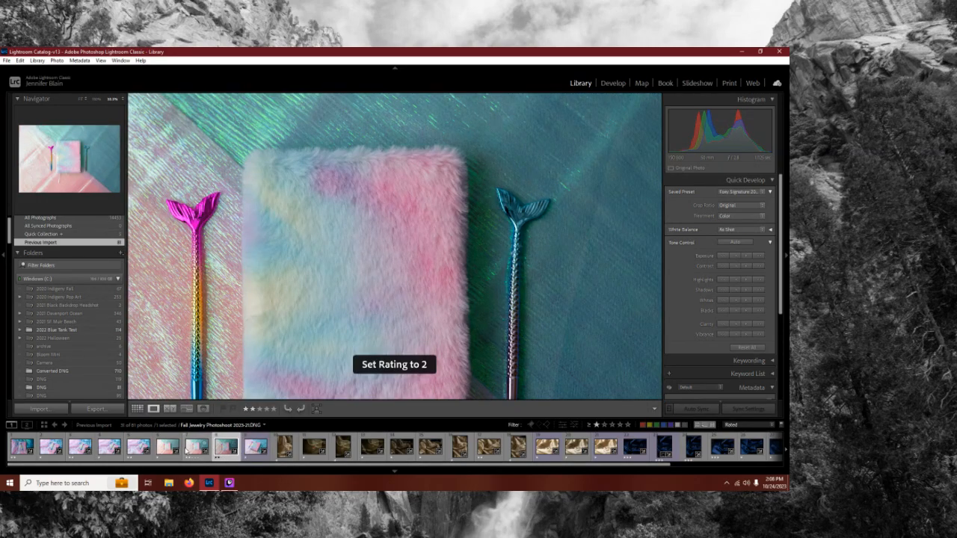
{"action": "key", "text": "Left"}
{"action": "key", "text": "1"}
Step: Rate the angled notebook photo 23 and the first vertical ring shot on gold satin with two stars each
{"action": "key", "text": "Right"}
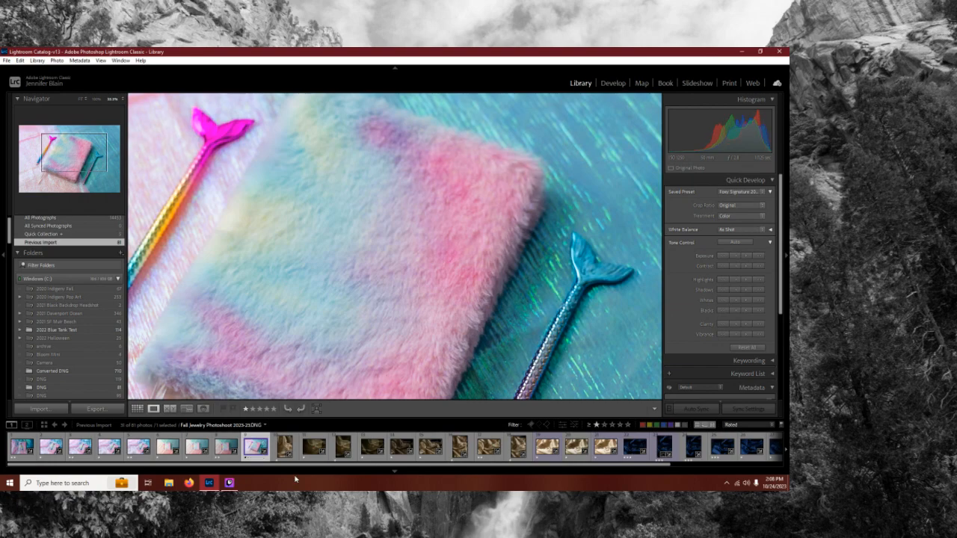
{"action": "key", "text": "2"}
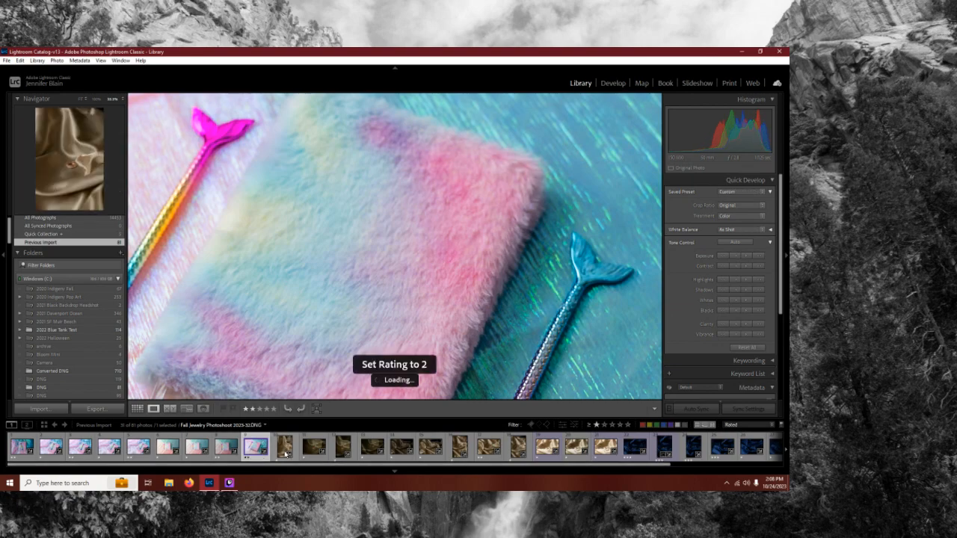
{"action": "left_click", "coordinate": [283, 447]}
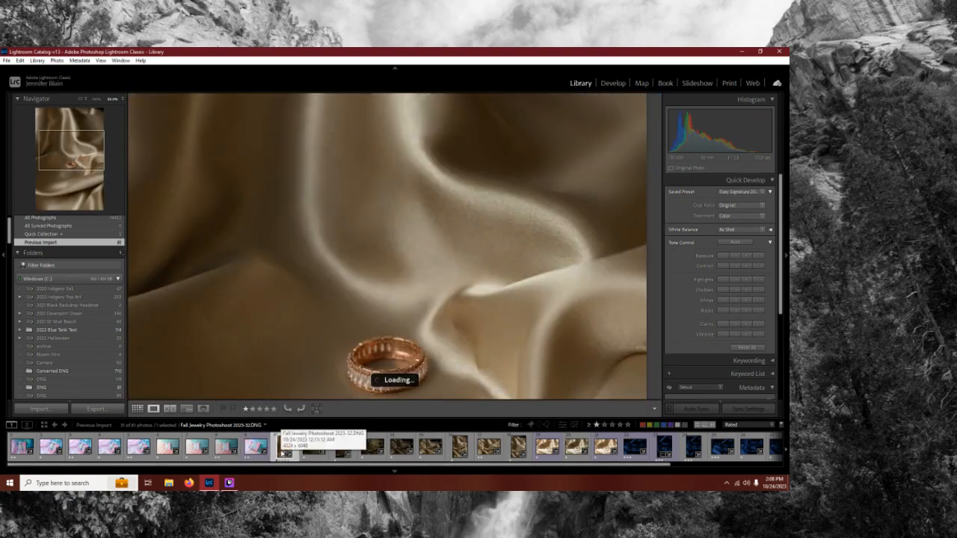
{"action": "key", "text": "2"}
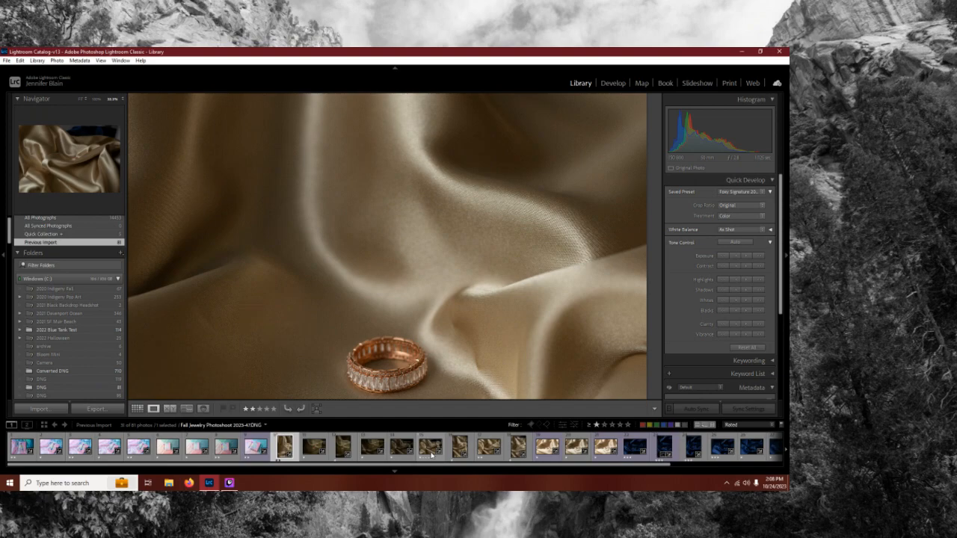
Step: Rate ring photo 40 with two stars, review the two shots after it, and rate photo 46 with two stars
{"action": "left_click", "coordinate": [312, 449]}
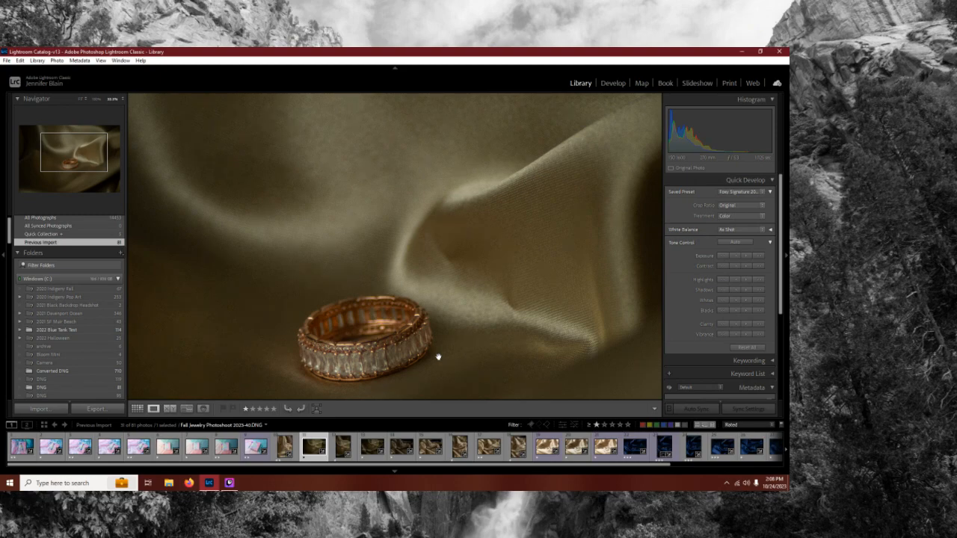
{"action": "key", "text": "2"}
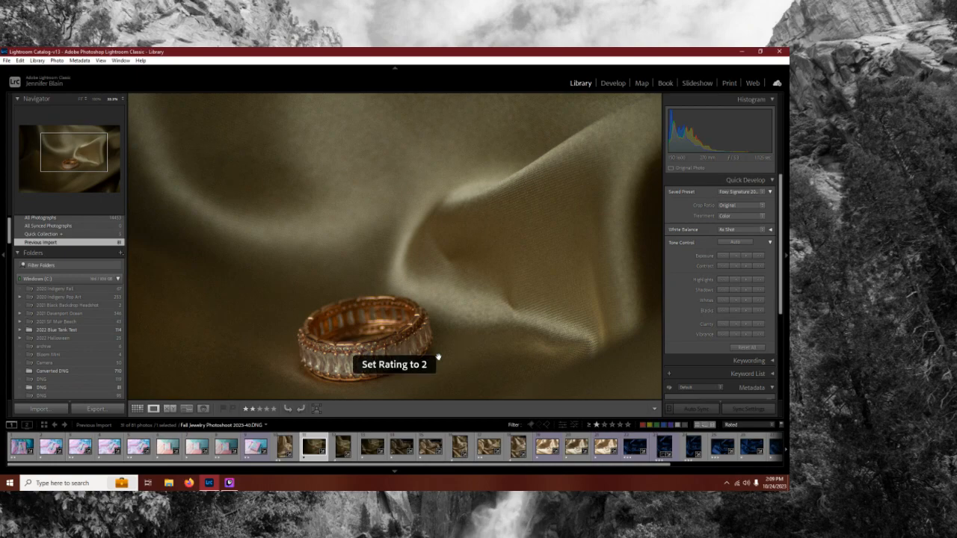
{"action": "key", "text": "Right"}
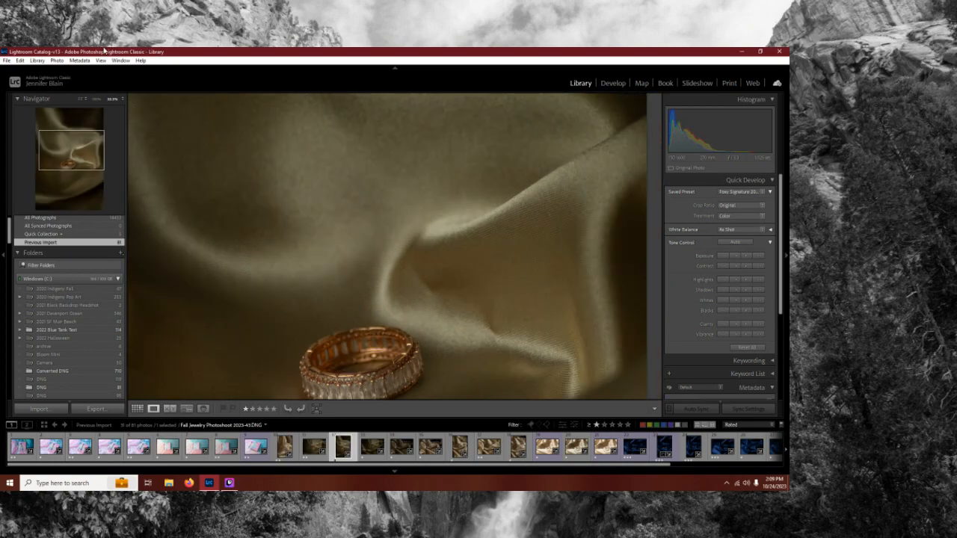
{"action": "left_click_drag", "start_coordinate": [440, 353], "coordinate": [448, 294]}
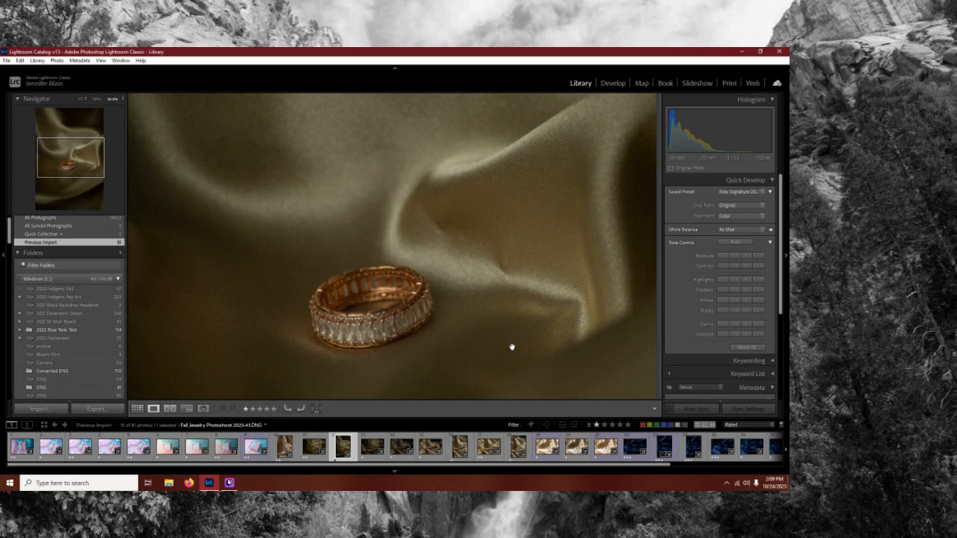
{"action": "key", "text": "Right"}
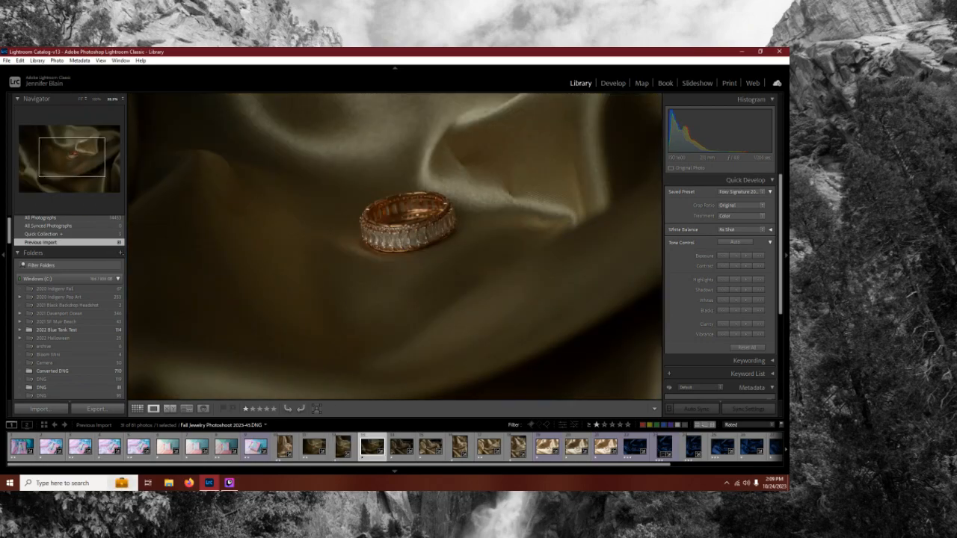
{"action": "key", "text": "Right"}
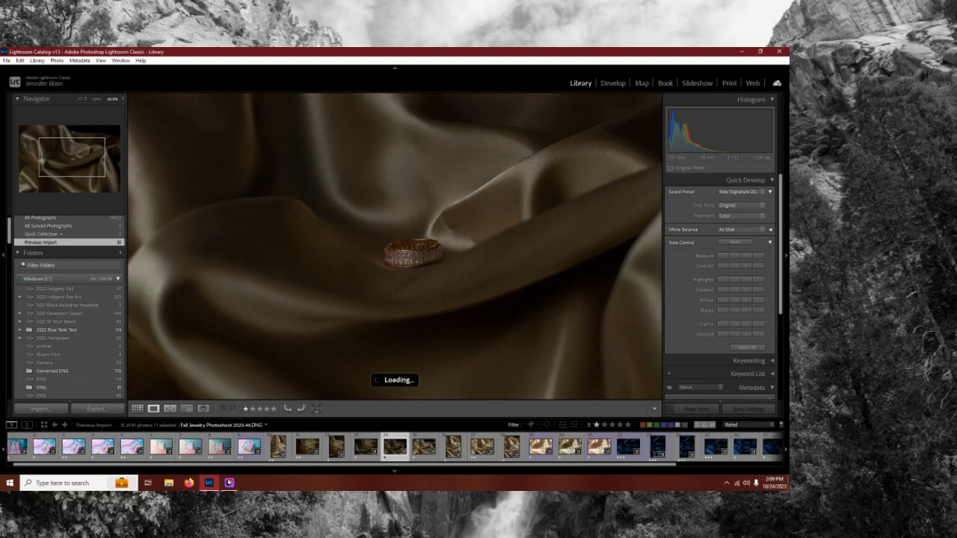
{"action": "key", "text": "2"}
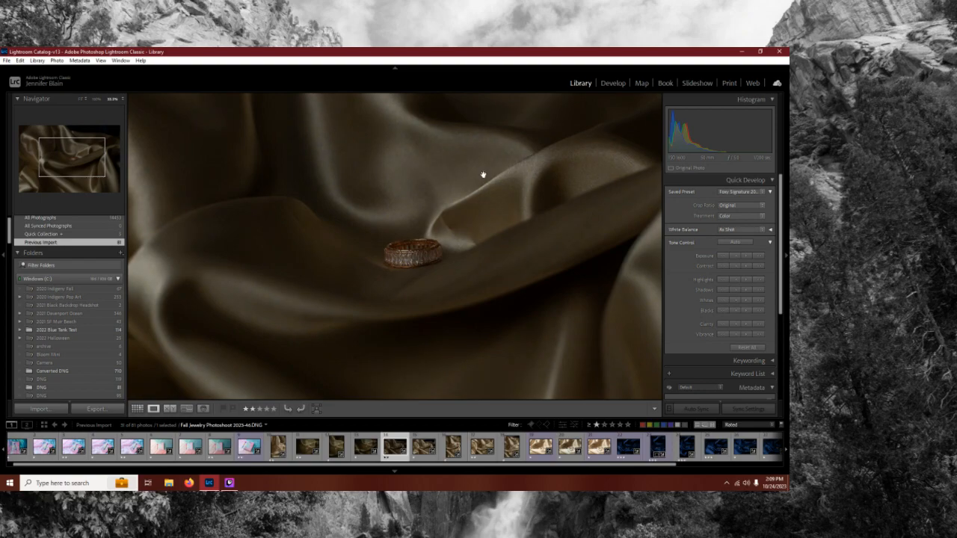
Step: Compare the four dark ring shots on gold satin ending at photo 46 in Survey view, and inspect them individually at 100%
{"action": "left_click", "coordinate": [301, 446], "text": "shift"}
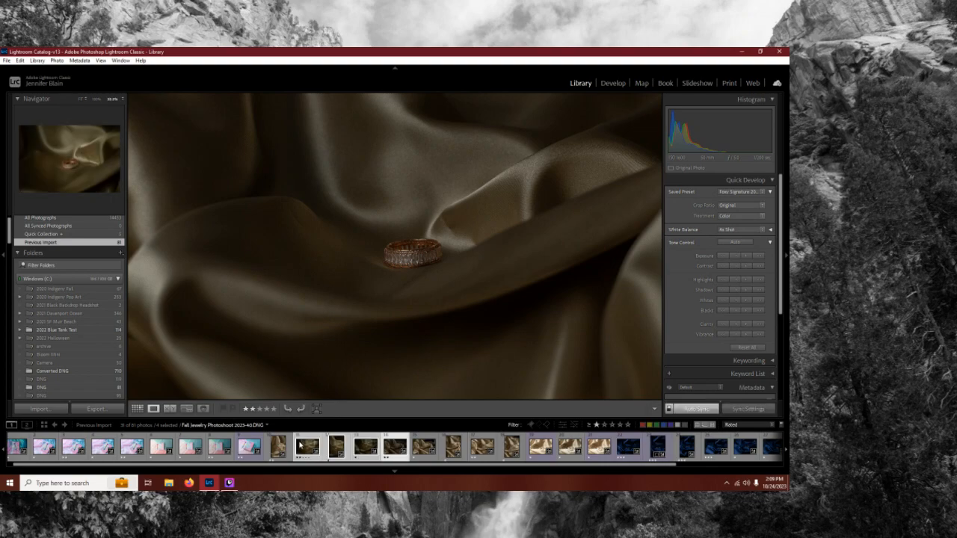
{"action": "key", "text": "n"}
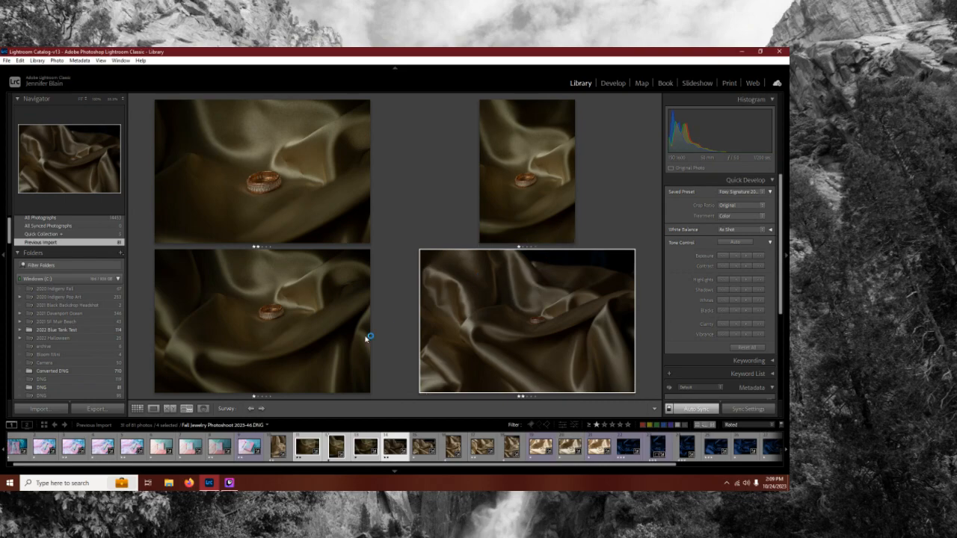
{"action": "left_click", "coordinate": [337, 447]}
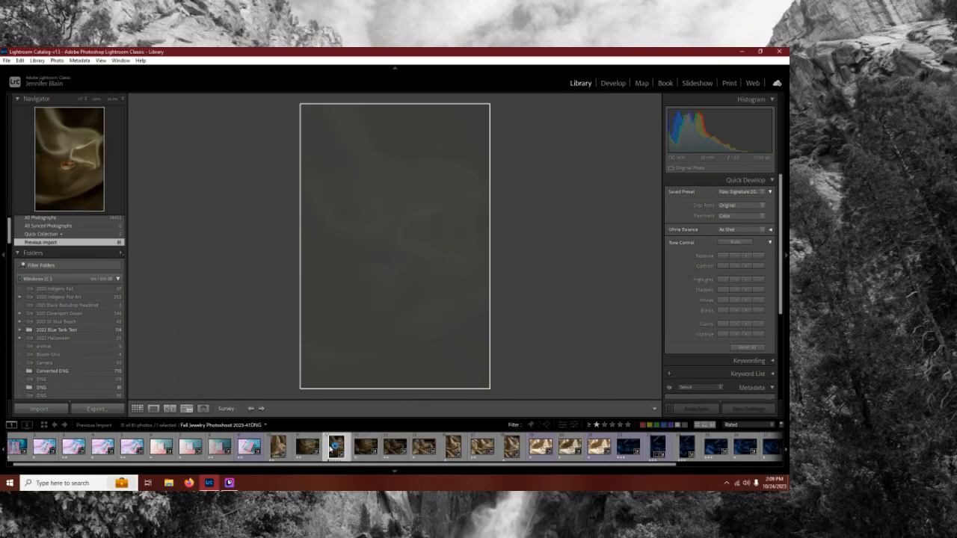
{"action": "left_click", "coordinate": [96, 98]}
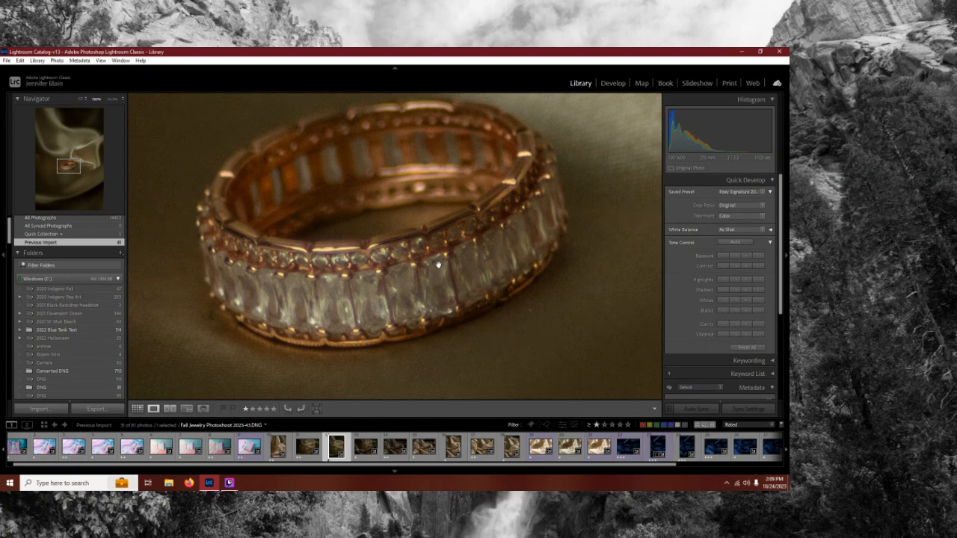
{"action": "left_click", "coordinate": [391, 448]}
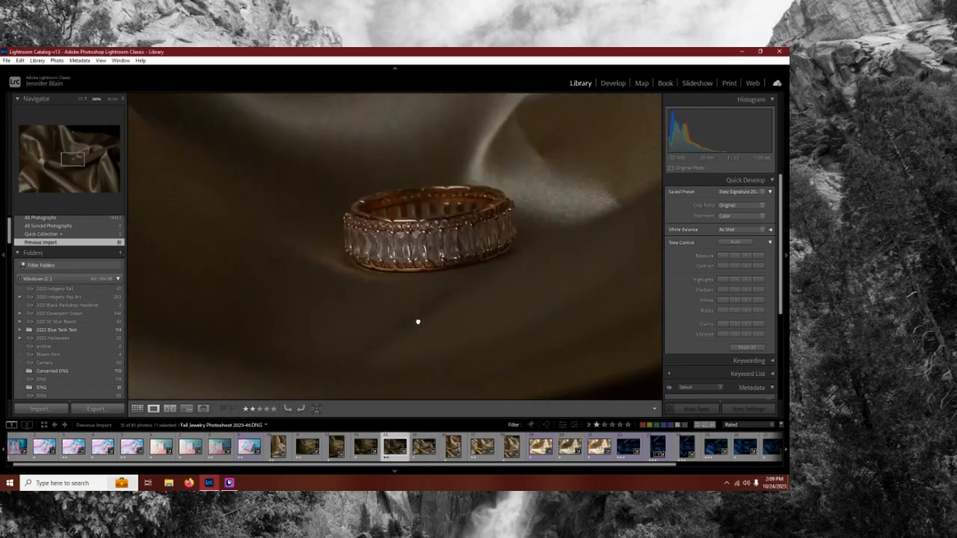
{"action": "left_click", "coordinate": [366, 447]}
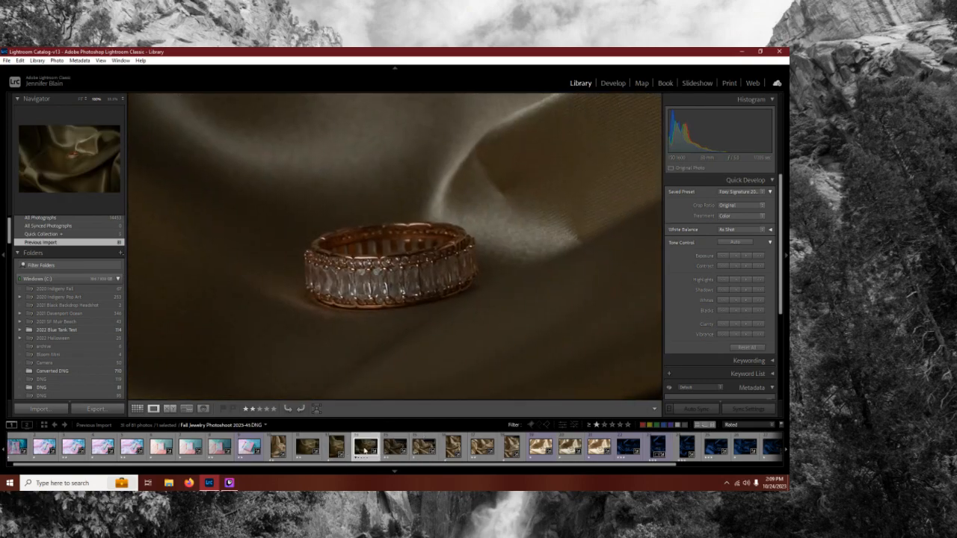
{"action": "left_click", "coordinate": [411, 374]}
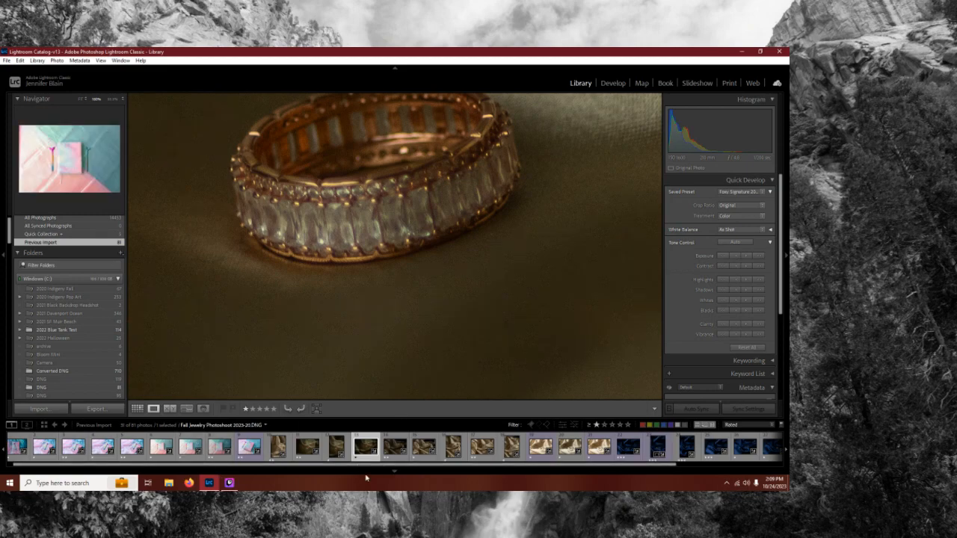
Step: Rate gold satin ring photos 47 and 48 with two stars each after checking the ring's sharpness
{"action": "left_click", "coordinate": [424, 447]}
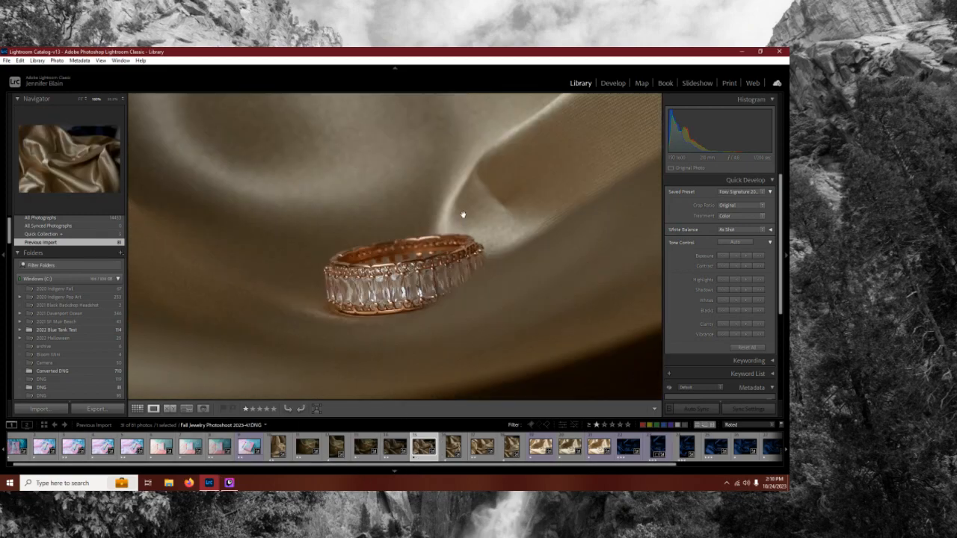
{"action": "key", "text": "2"}
{"action": "left_click", "coordinate": [454, 457]}
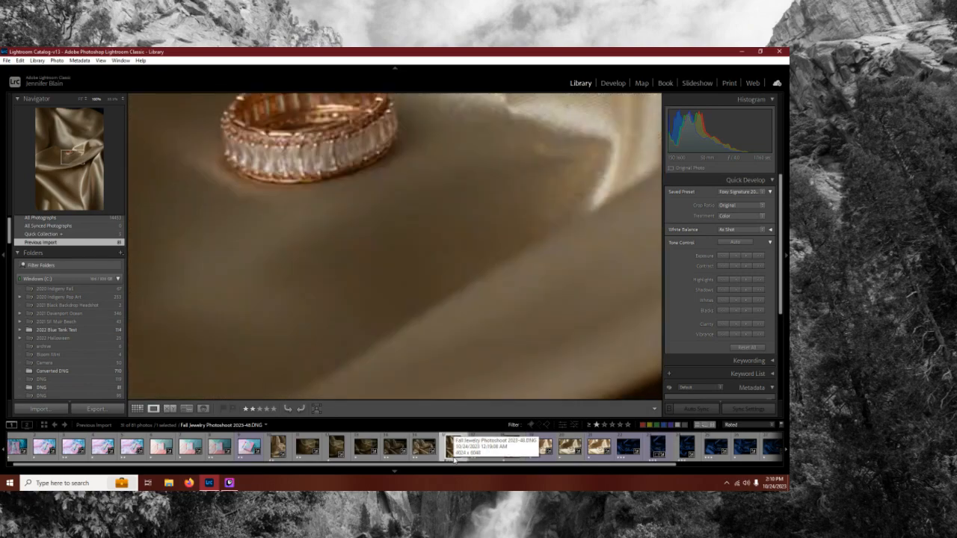
{"action": "key", "text": "Right"}
{"action": "key", "text": "Right"}
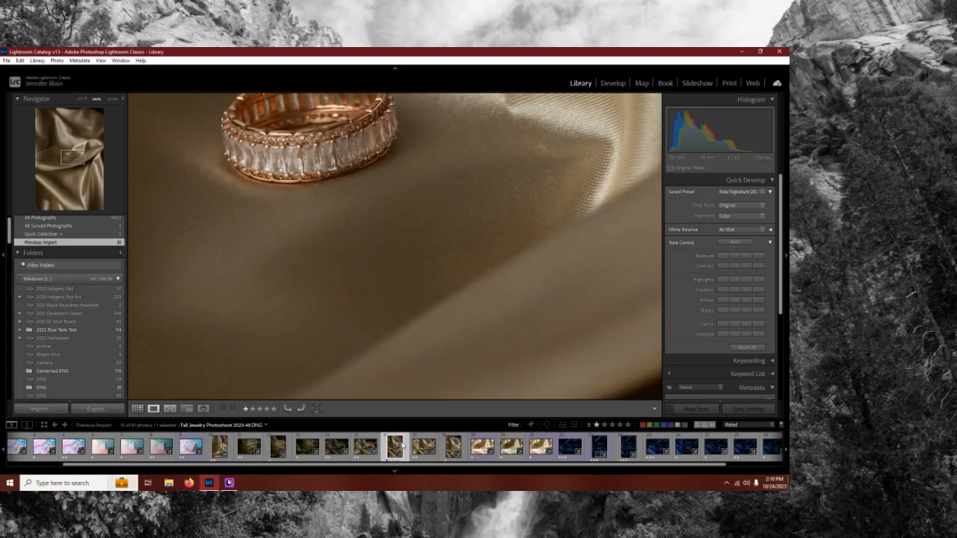
{"action": "left_click_drag", "start_coordinate": [331, 187], "coordinate": [374, 262]}
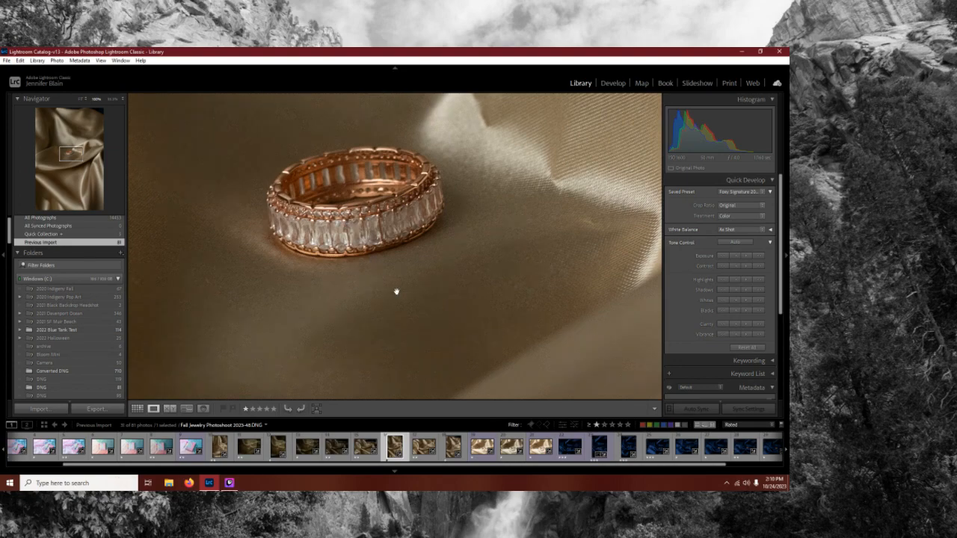
{"action": "key", "text": "2"}
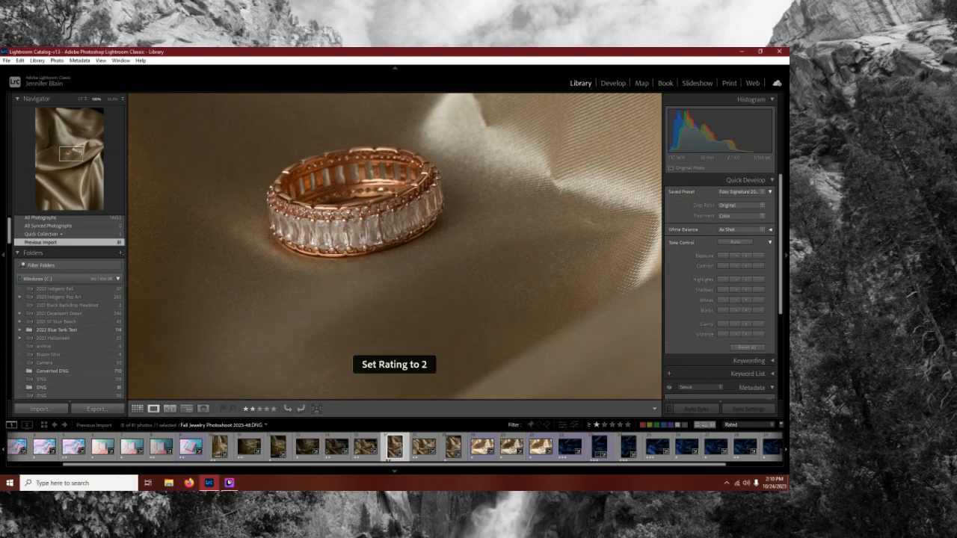
Step: Rate bracelet-and-ring photo 49 with two stars and compare it with the vertical photo 50 at 100%
{"action": "key", "text": "Right"}
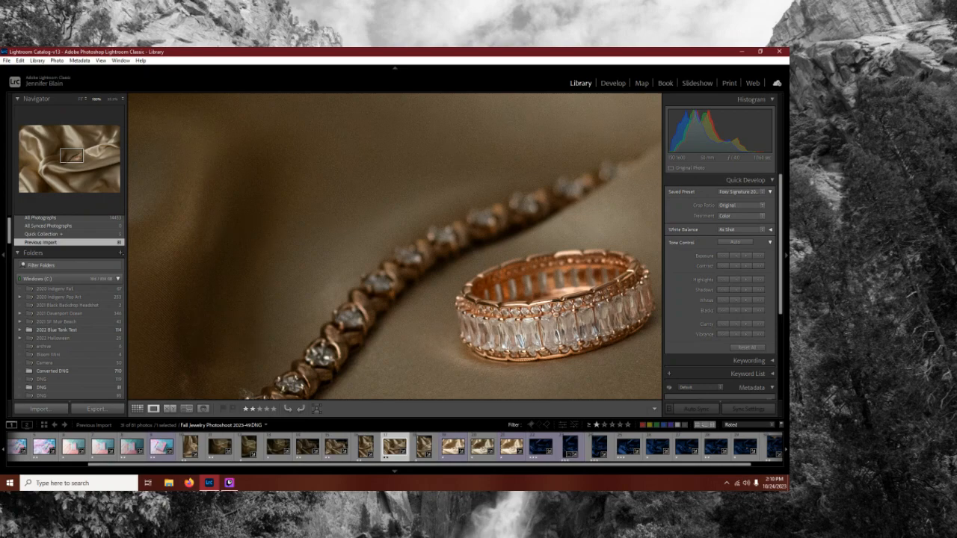
{"action": "key", "text": "2"}
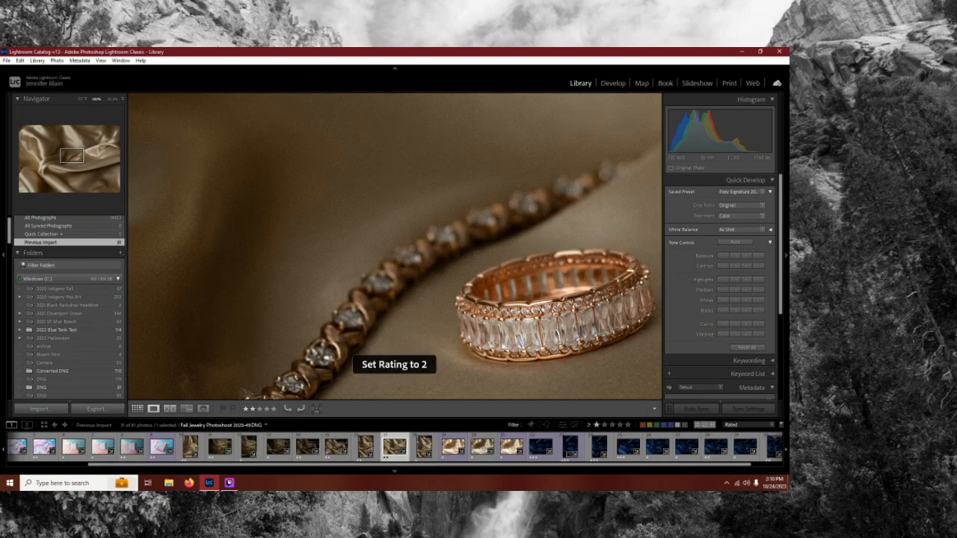
{"action": "key", "text": "Right"}
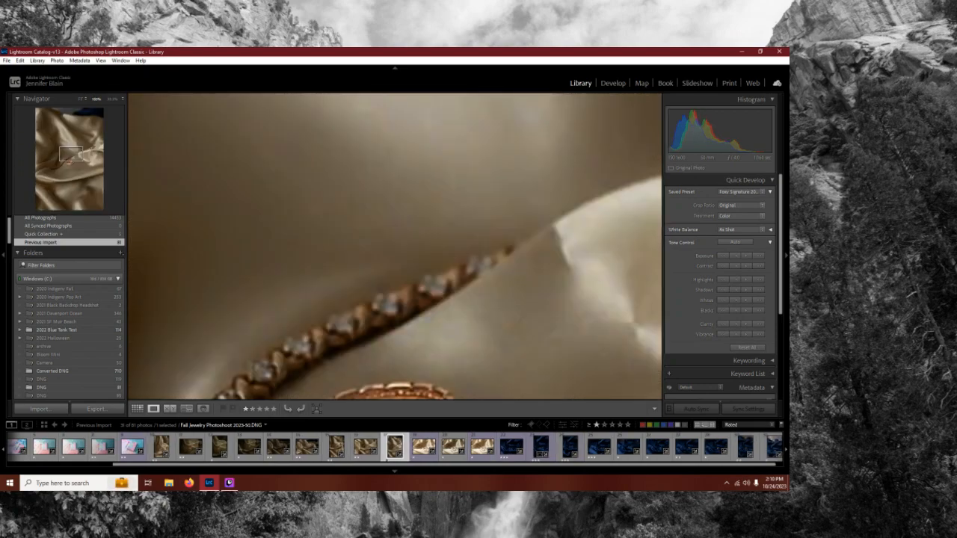
{"action": "left_click_drag", "start_coordinate": [337, 310], "coordinate": [386, 137]}
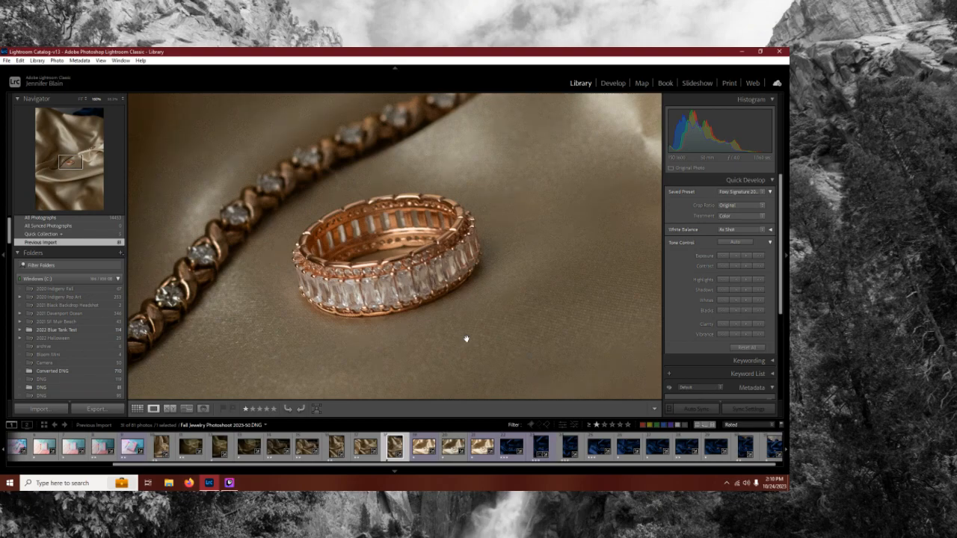
{"action": "key", "text": "Left"}
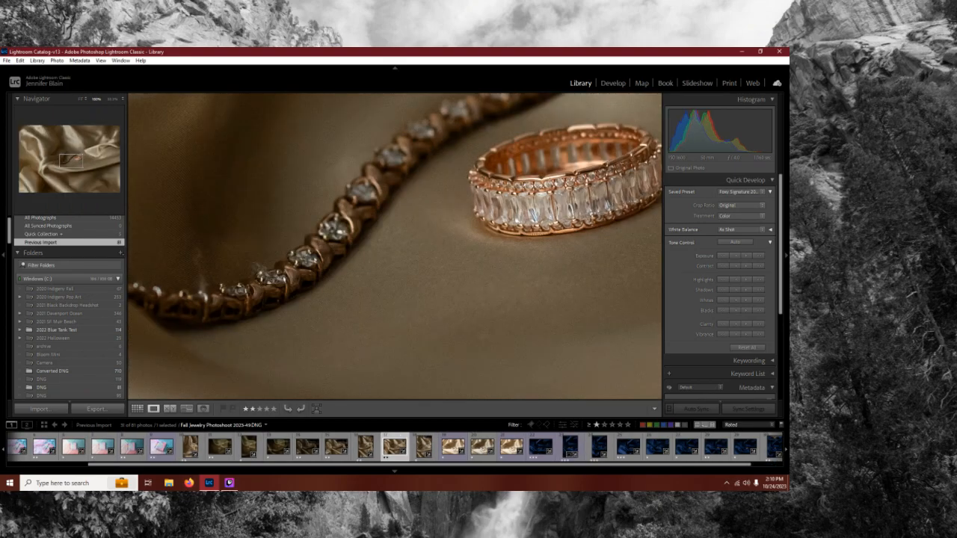
{"action": "key", "text": "Right"}
Step: Review the three-ring shots on cream satin at reduced magnification and rate photos 58 and 60 with two stars each
{"action": "key", "text": "Right"}
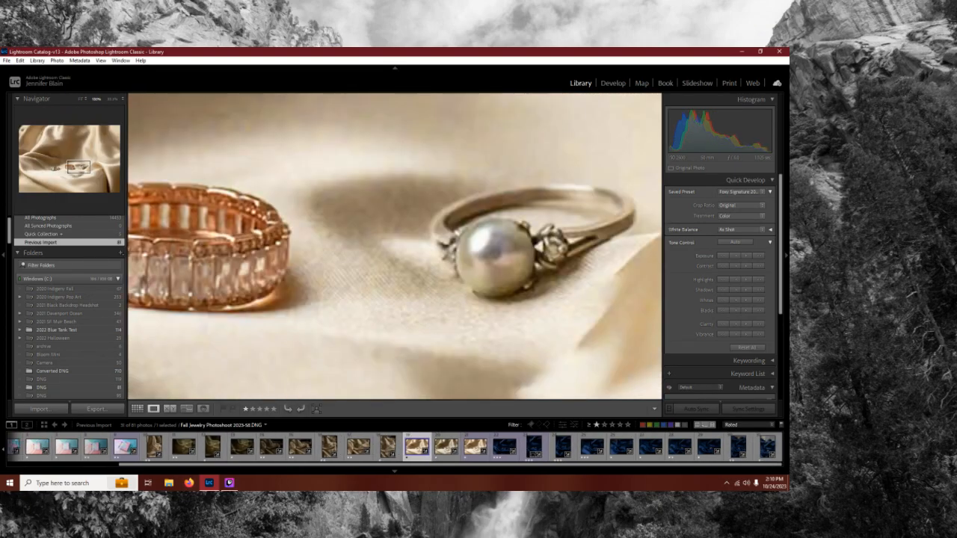
{"action": "left_click", "coordinate": [113, 99]}
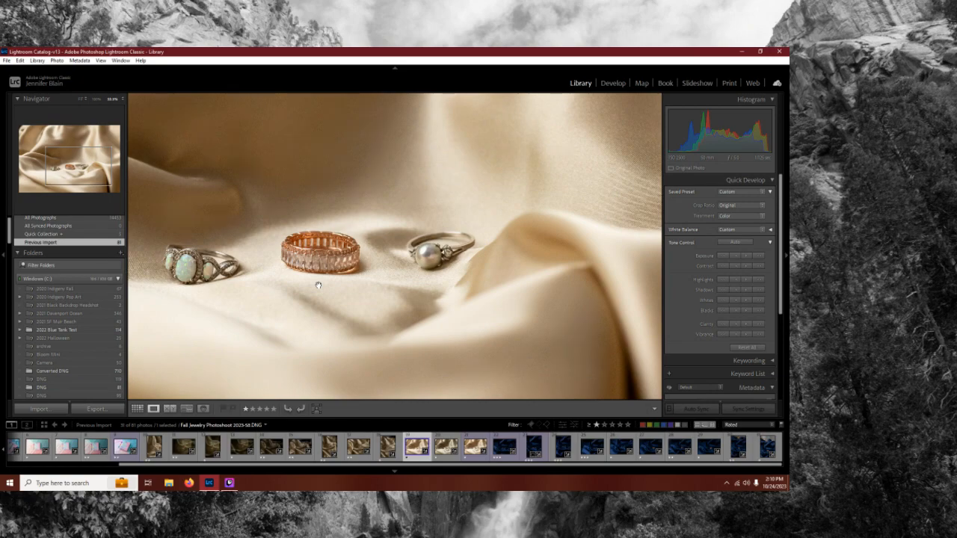
{"action": "key", "text": "2"}
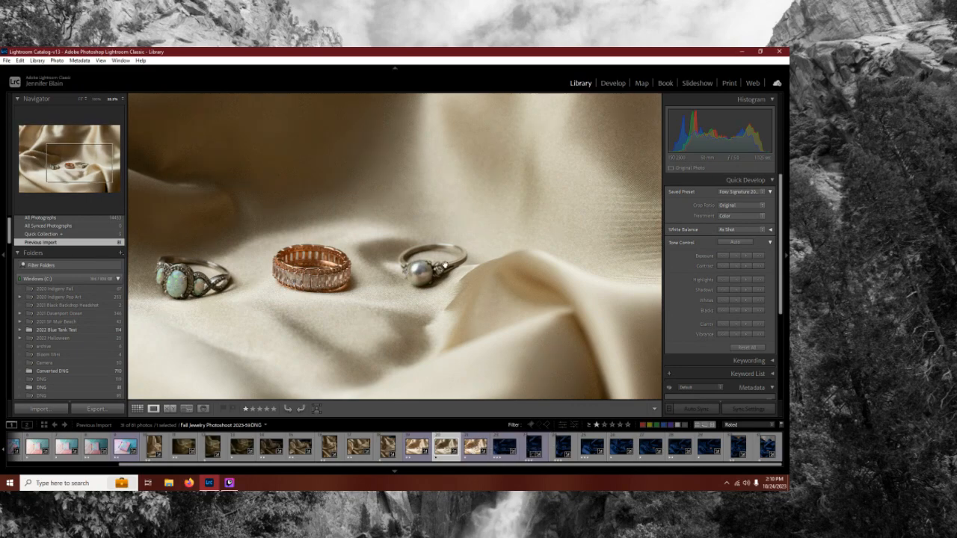
{"action": "key", "text": "Right"}
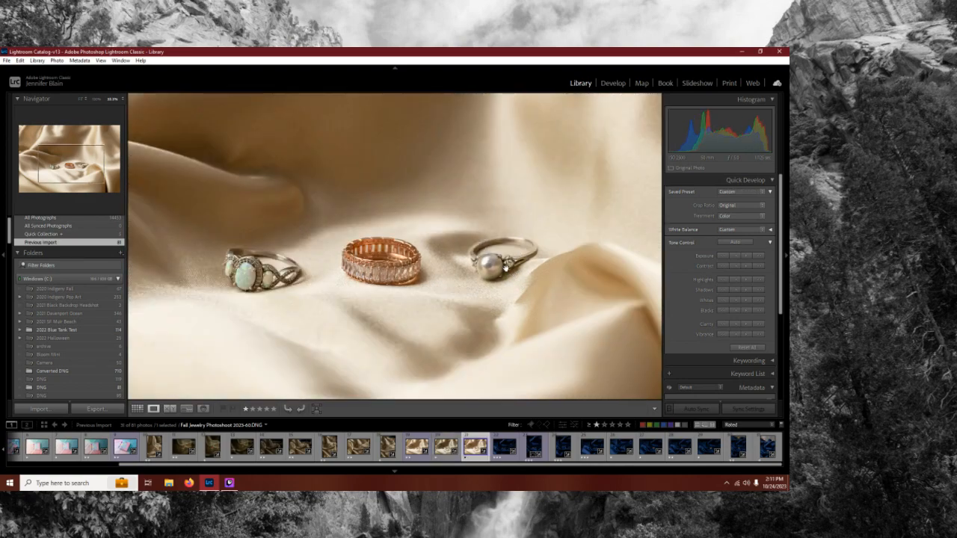
{"action": "key", "text": "2"}
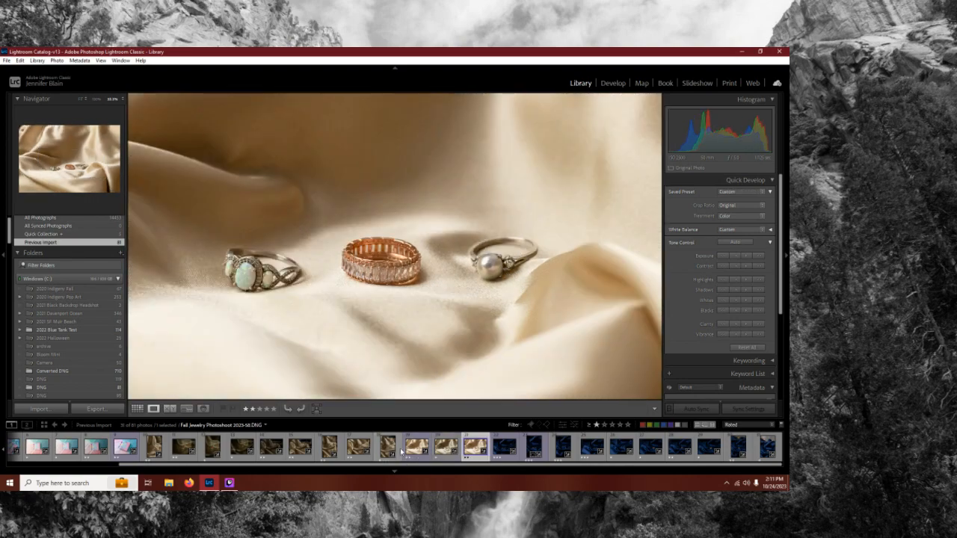
Step: Review the crescent moon ring photos on blue satin one by one through photo 70, comparing photos 66 and 70
{"action": "left_click", "coordinate": [507, 448]}
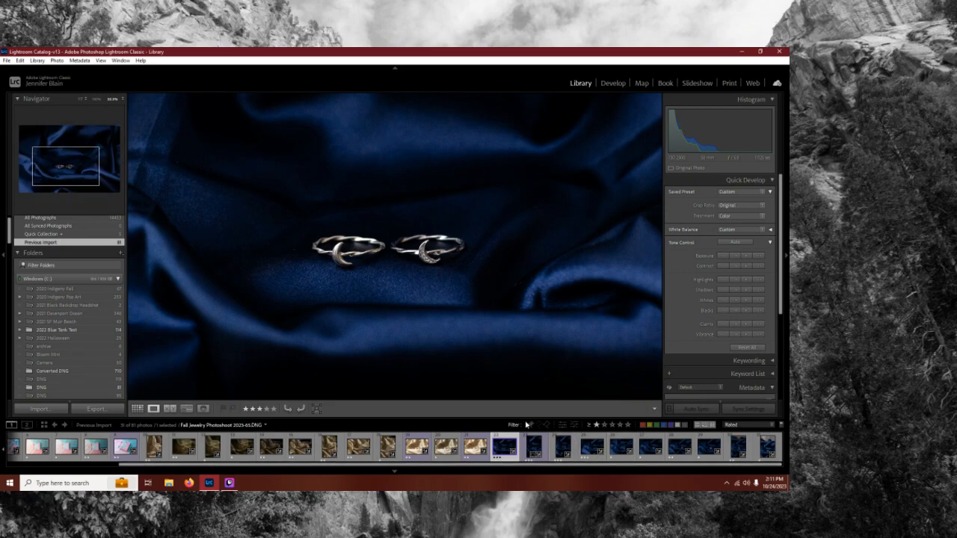
{"action": "key", "text": "Right"}
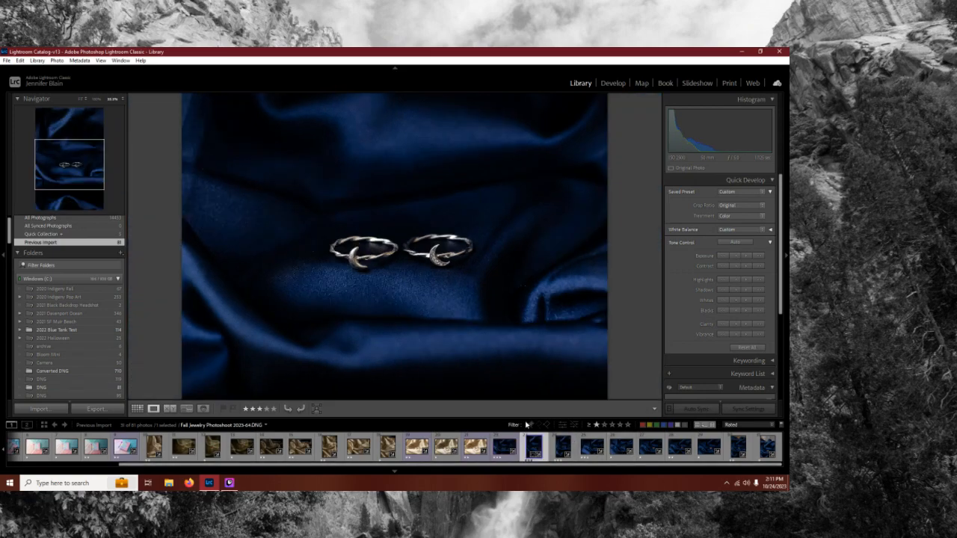
{"action": "key", "text": "Right"}
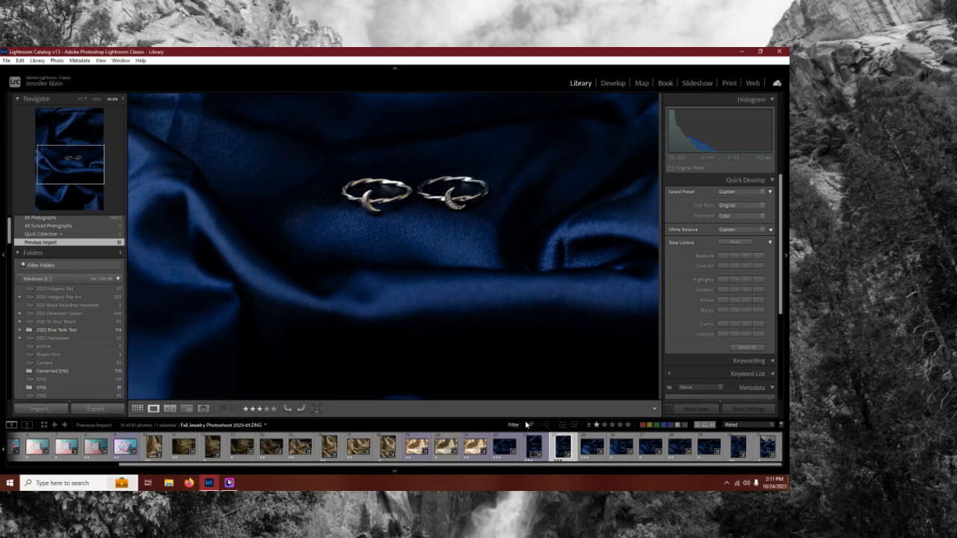
{"action": "key", "text": "Right"}
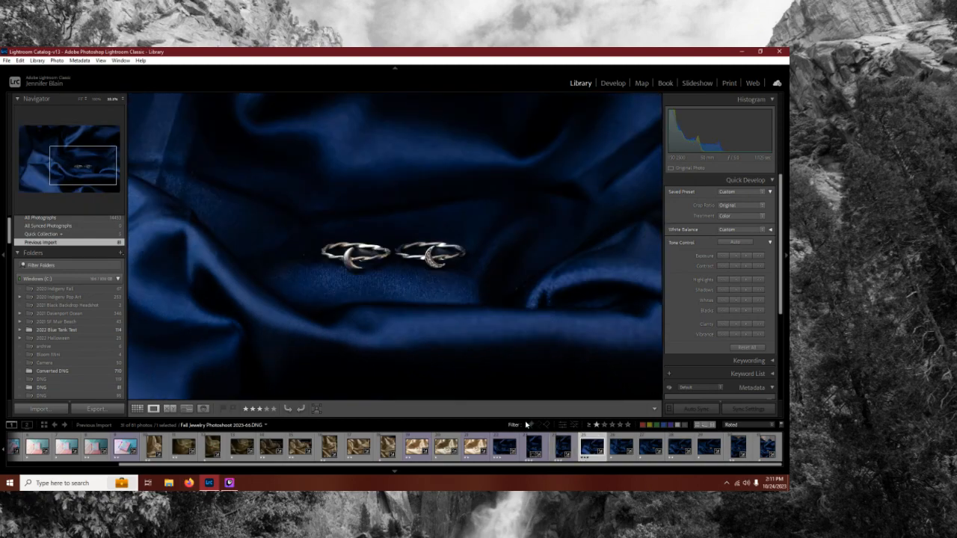
{"action": "key", "text": "Right"}
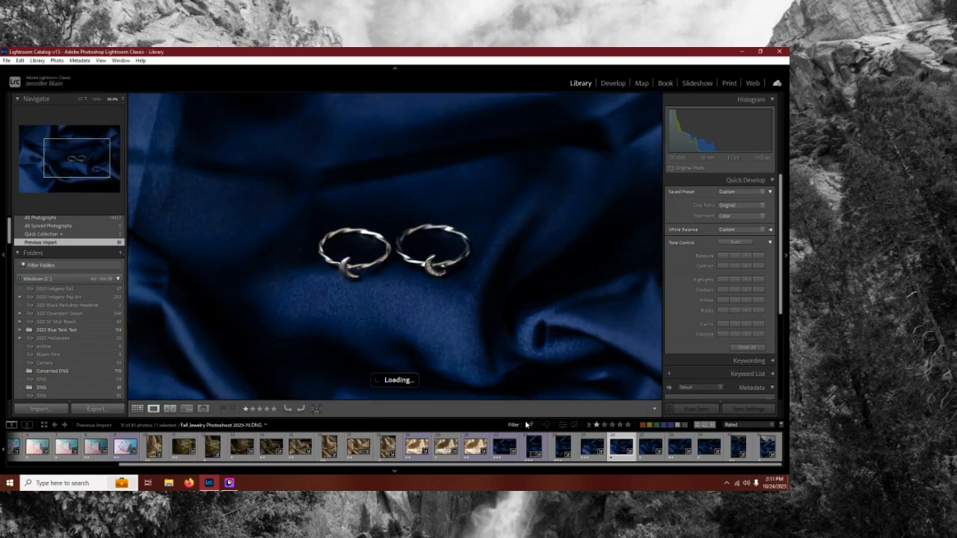
{"action": "key", "text": "Left"}
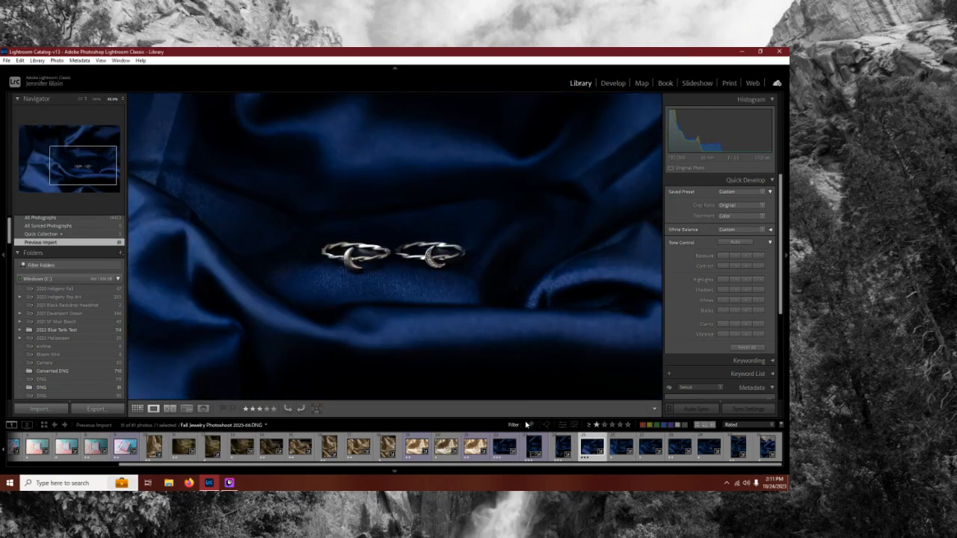
{"action": "key", "text": "Right"}
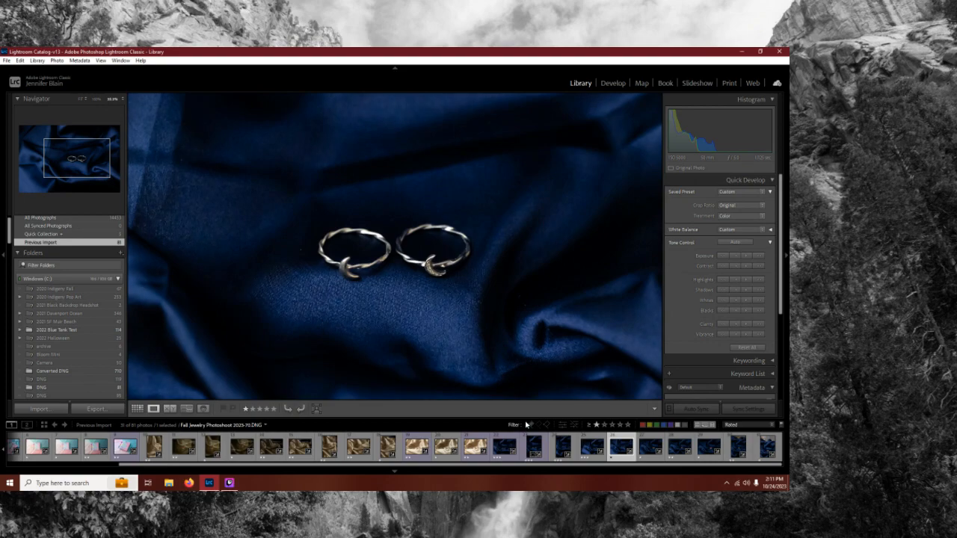
Step: Compare the rose-gold ring shots on blue satin with the preceding photos and rate photos 72 and 73 with two stars each
{"action": "key", "text": "Right"}
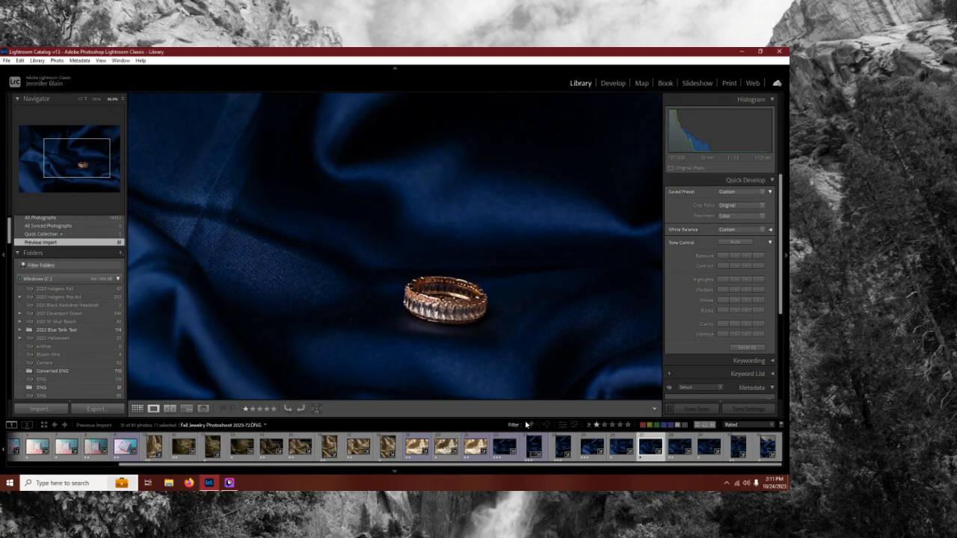
{"action": "key", "text": "Right"}
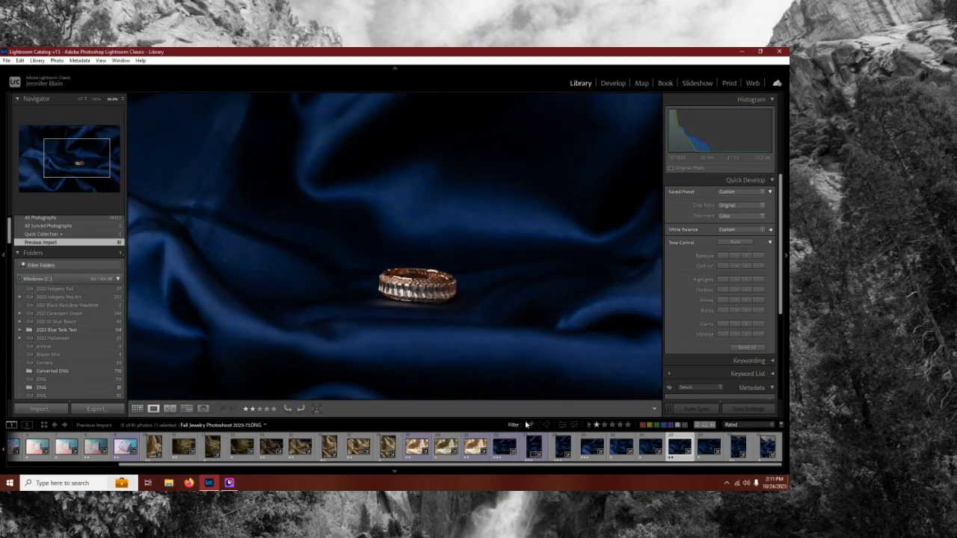
{"action": "key", "text": "Left"}
{"action": "key", "text": "Left"}
{"action": "key", "text": "Left"}
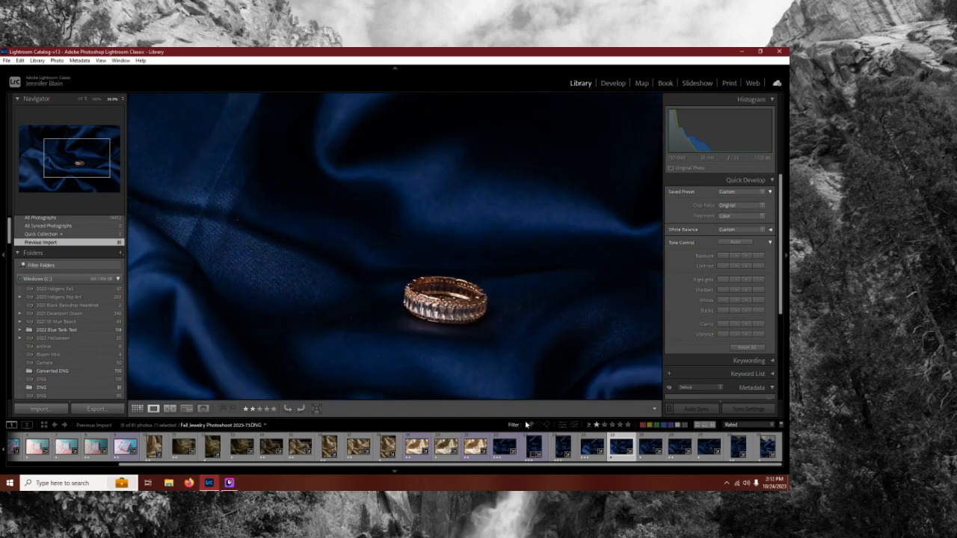
{"action": "key", "text": "Right"}
{"action": "key", "text": "Right"}
{"action": "key", "text": "Right"}
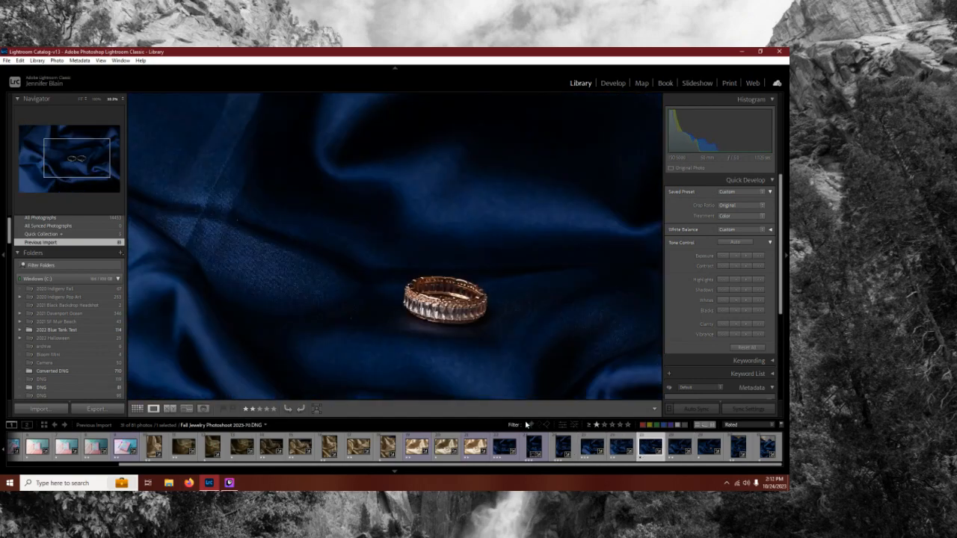
{"action": "key", "text": "2"}
{"action": "key", "text": "Right"}
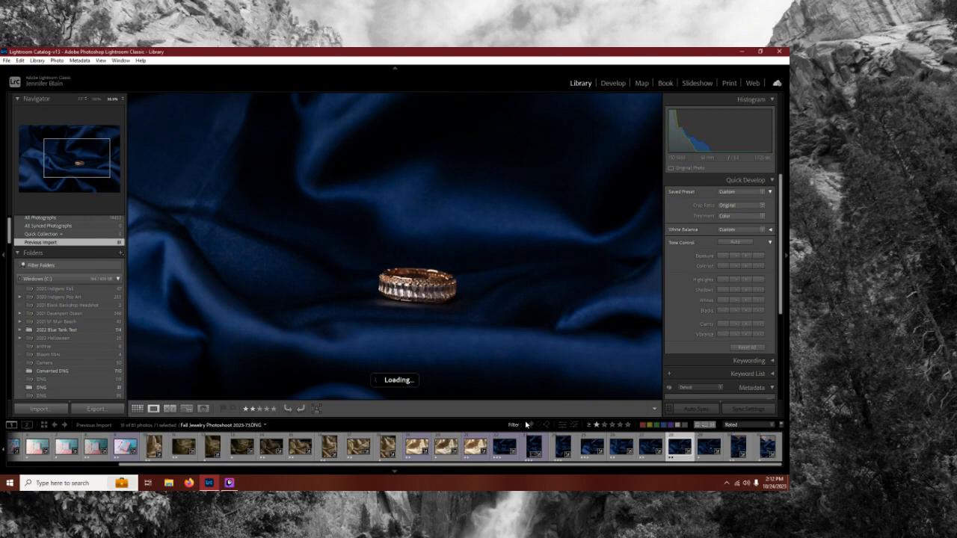
{"action": "key", "text": "2"}
{"action": "key", "text": "Right"}
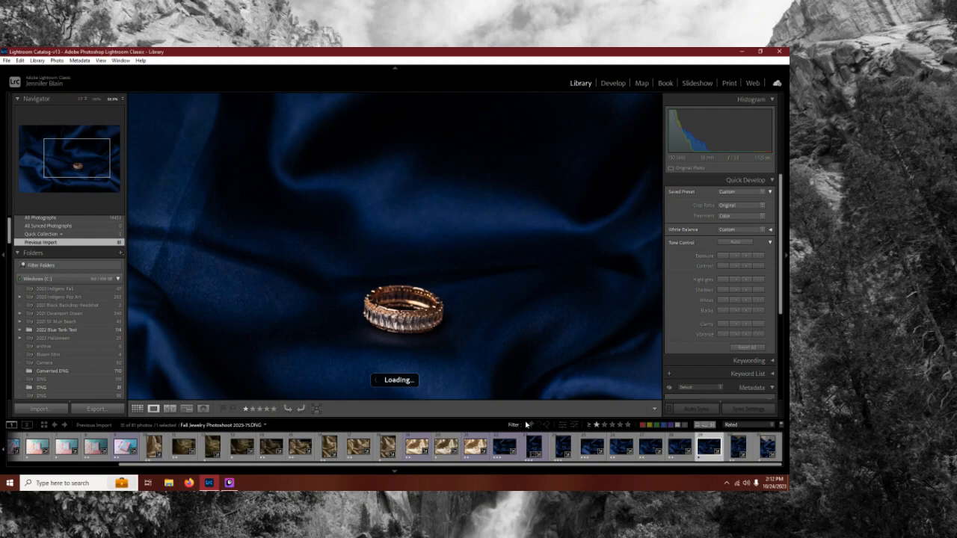
Step: Rate the rose-gold ring photos 75 and 77 on blue satin with two stars each
{"action": "key", "text": "2"}
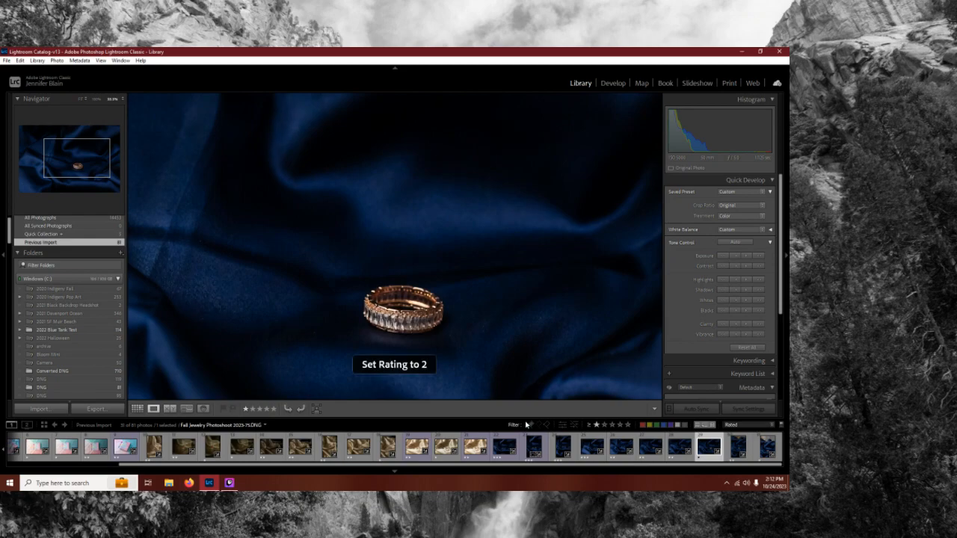
{"action": "key", "text": "Right"}
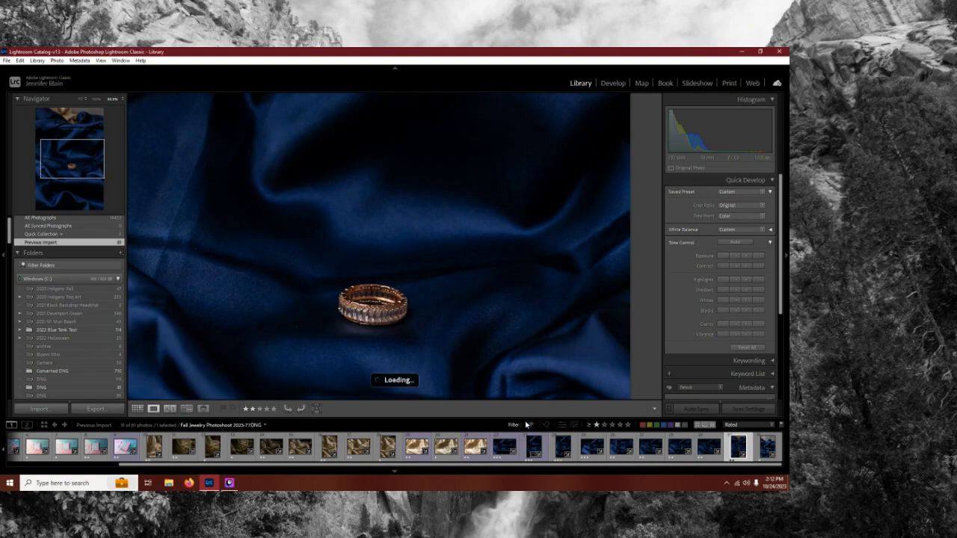
{"action": "key", "text": "2"}
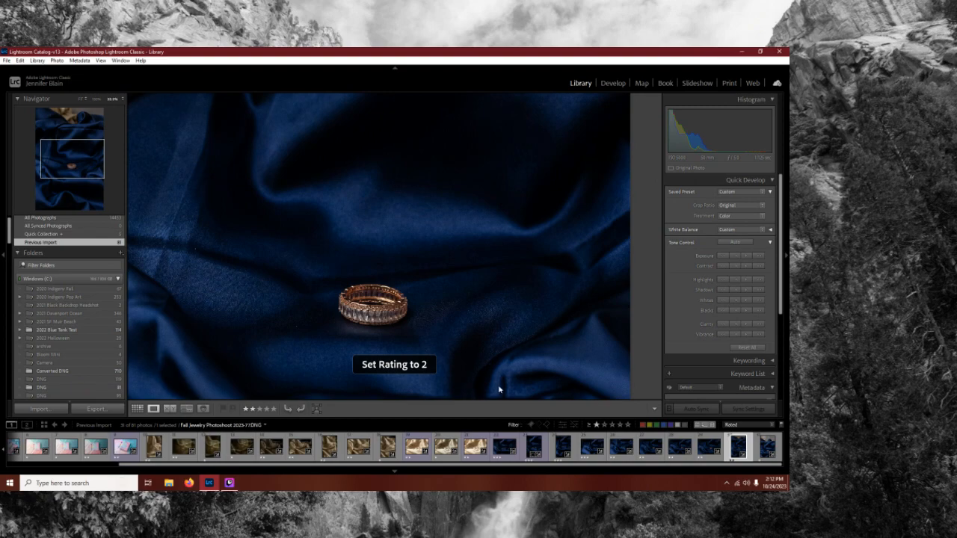
Step: Compare vertical ring photo 77 with the last photo of the shoot at 100%, and view the last one in full
{"action": "left_click", "coordinate": [359, 314]}
{"action": "left_click", "coordinate": [356, 261]}
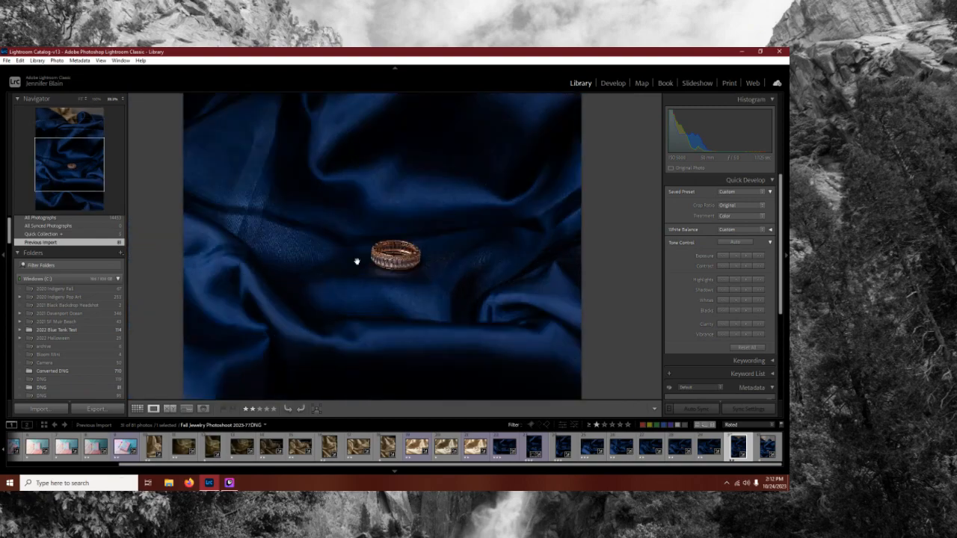
{"action": "left_click", "coordinate": [98, 101]}
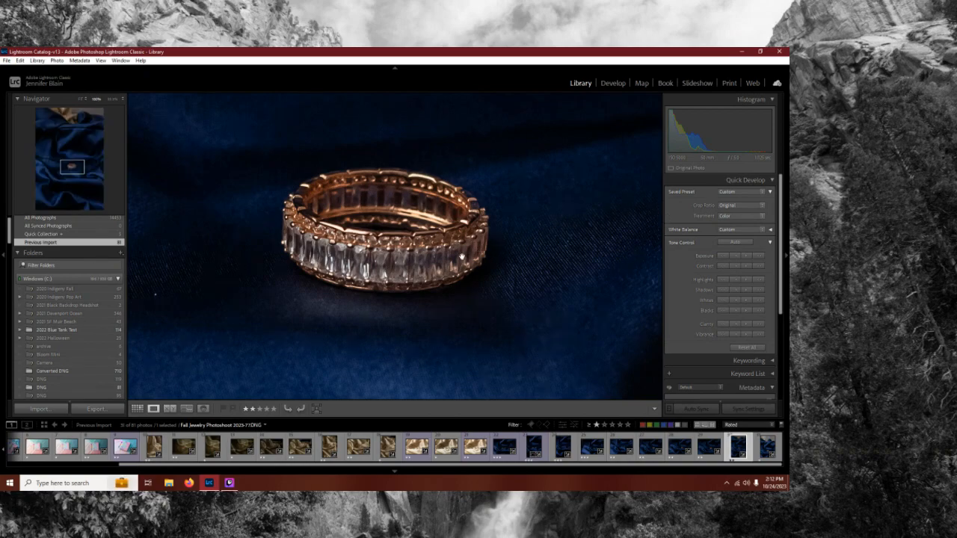
{"action": "left_click", "coordinate": [768, 449]}
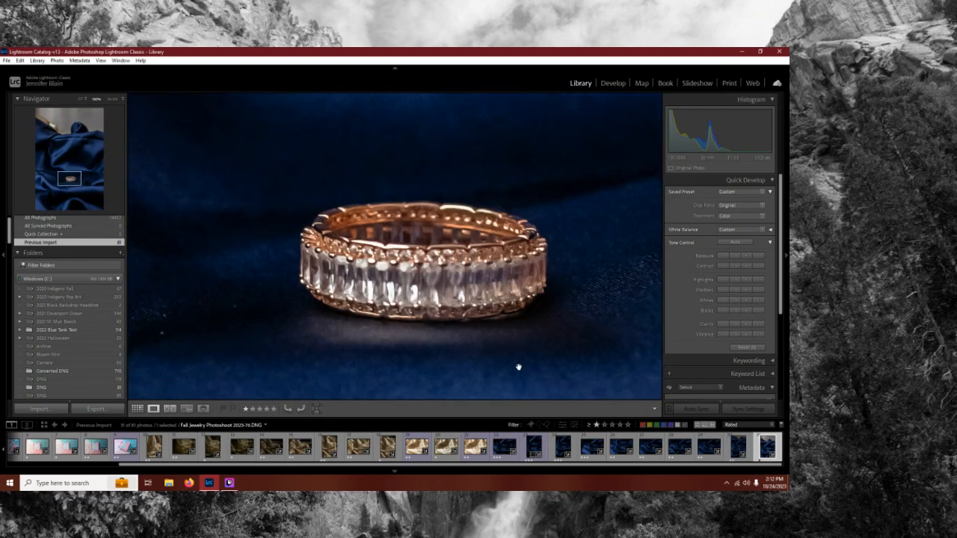
{"action": "left_click", "coordinate": [733, 447]}
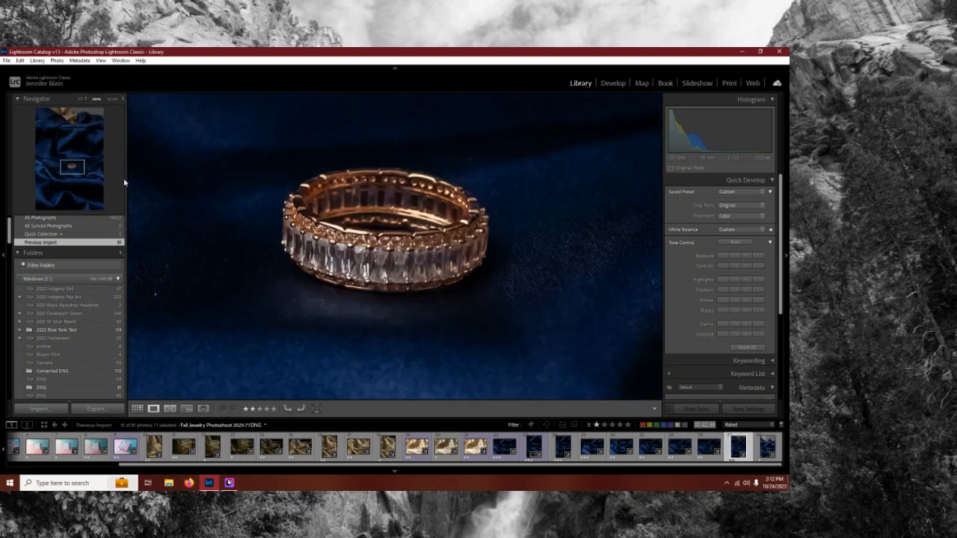
{"action": "left_click", "coordinate": [765, 449]}
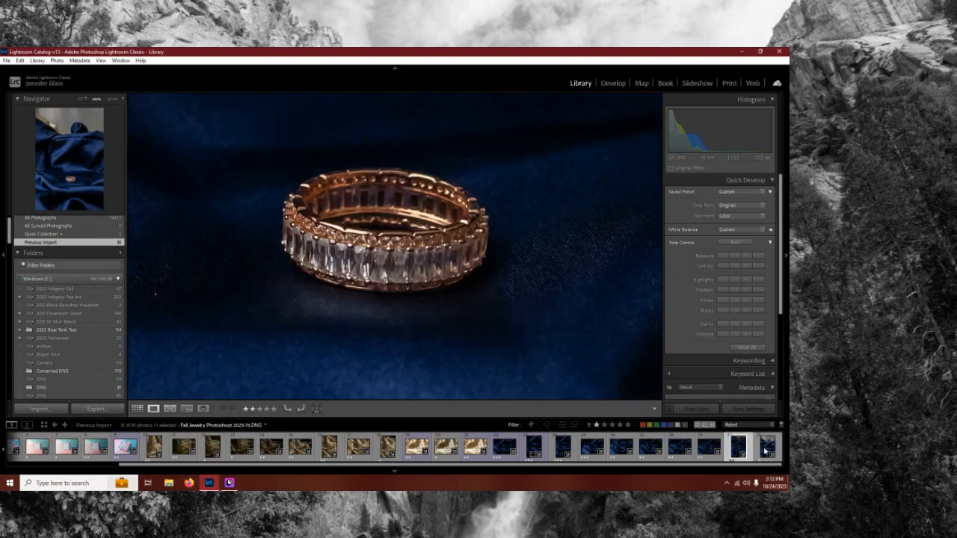
{"action": "left_click", "coordinate": [764, 449]}
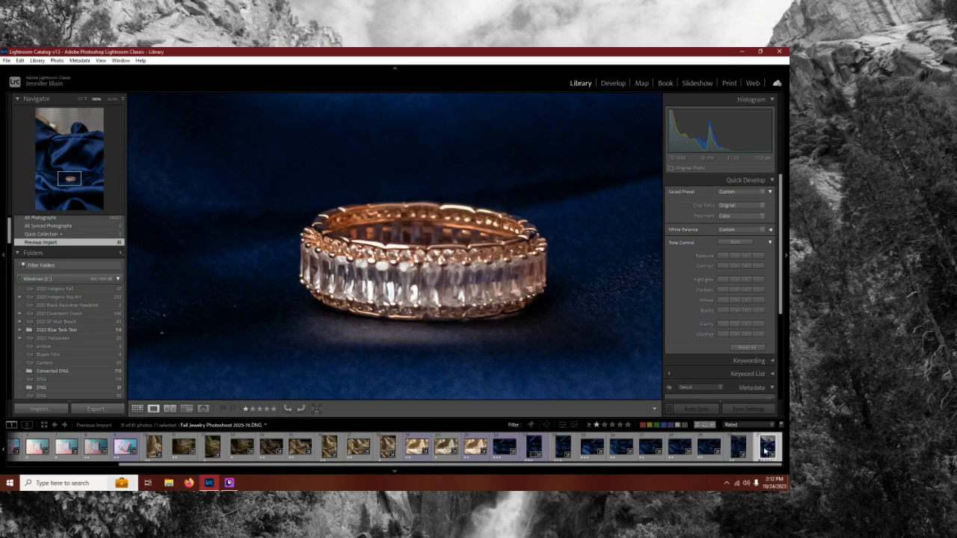
{"action": "left_click", "coordinate": [500, 334]}
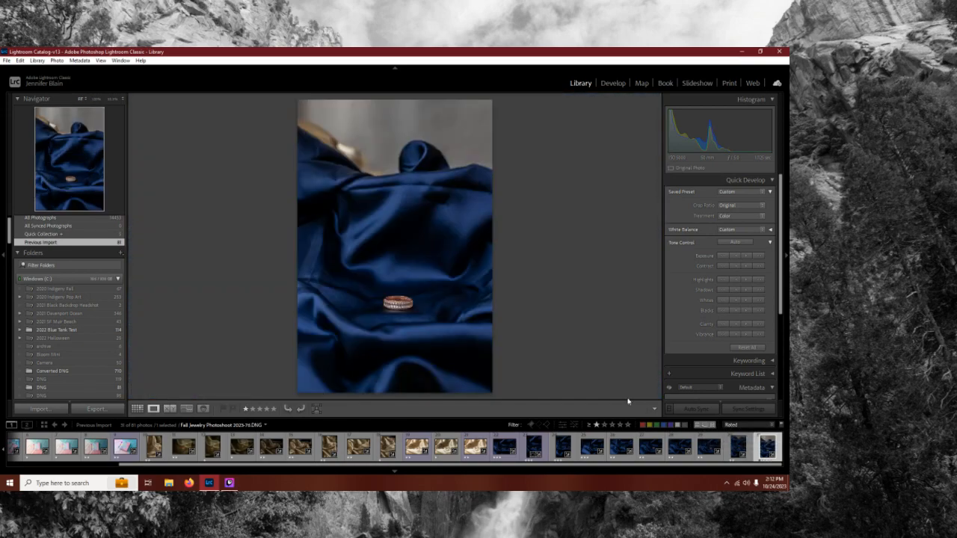
Step: Filter the photos to two stars or higher and select the diagonal fluffy notebook shot with the mermaid-tail pens
{"action": "left_click", "coordinate": [603, 425]}
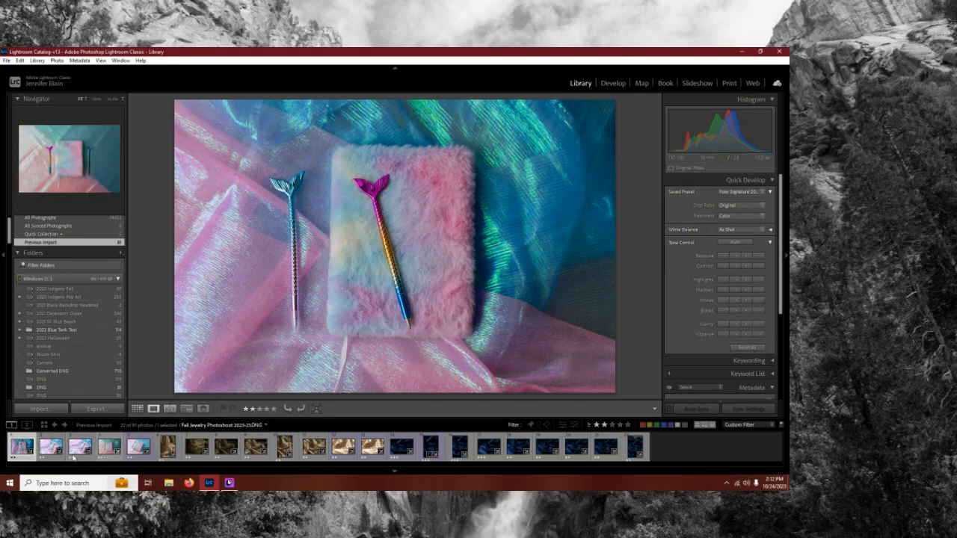
{"action": "left_click", "coordinate": [140, 448]}
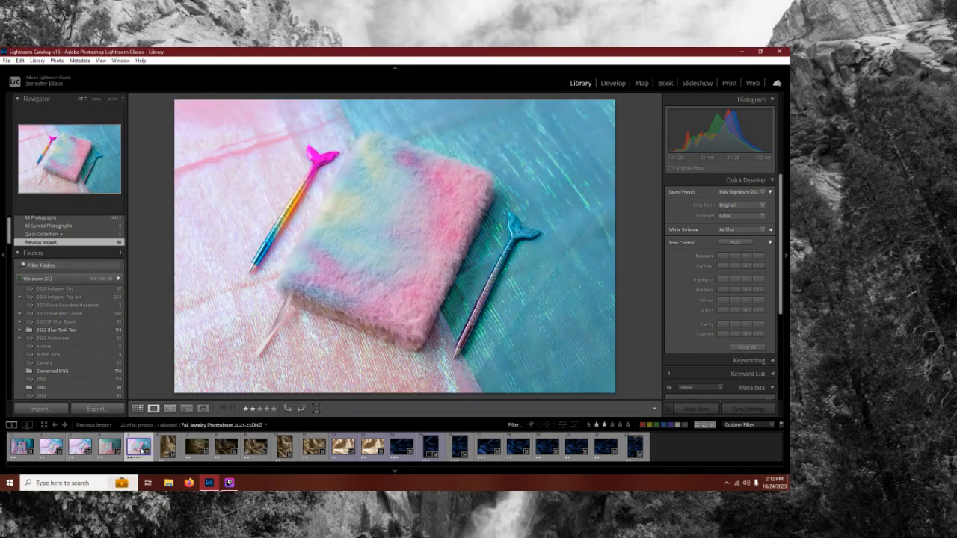
{"action": "right_click", "coordinate": [140, 448]}
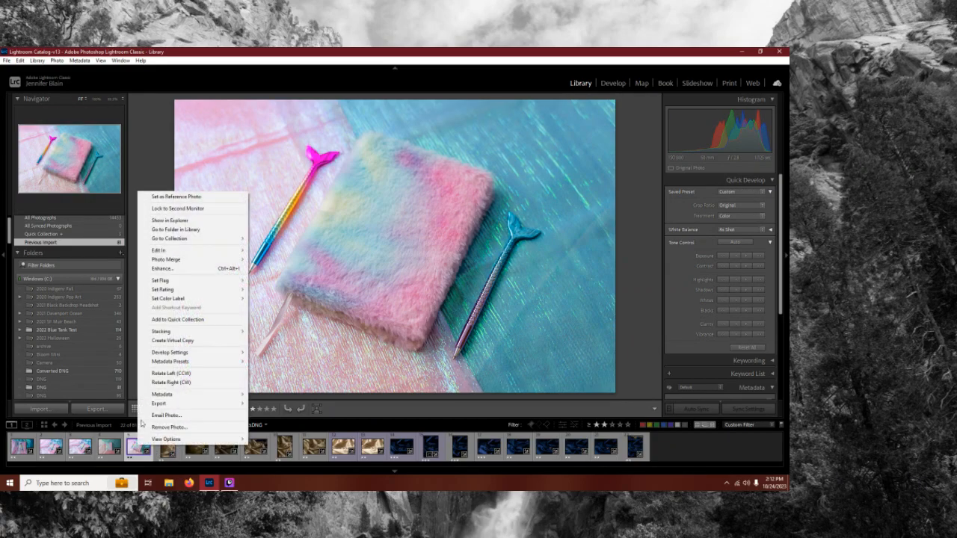
{"action": "mouse_move", "coordinate": [208, 299]}
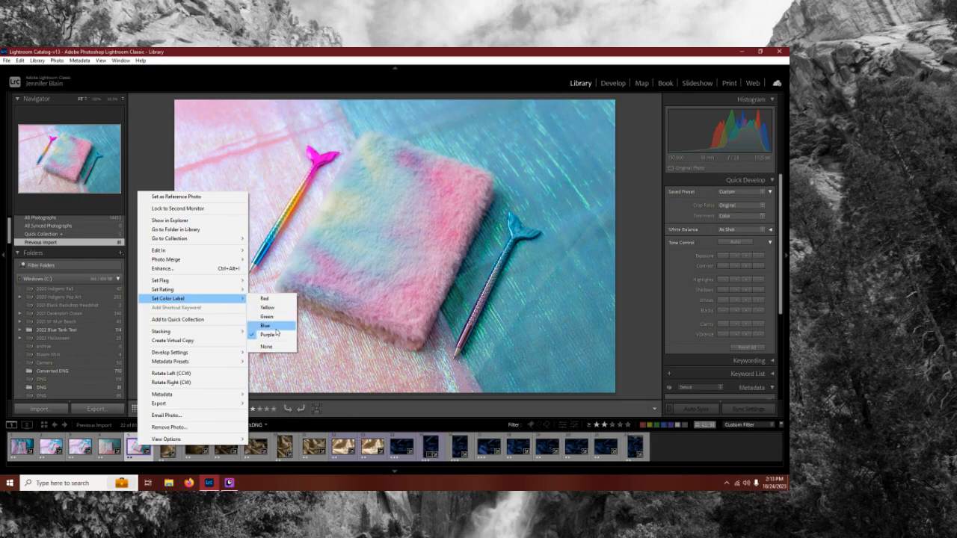
{"action": "left_click", "coordinate": [130, 459]}
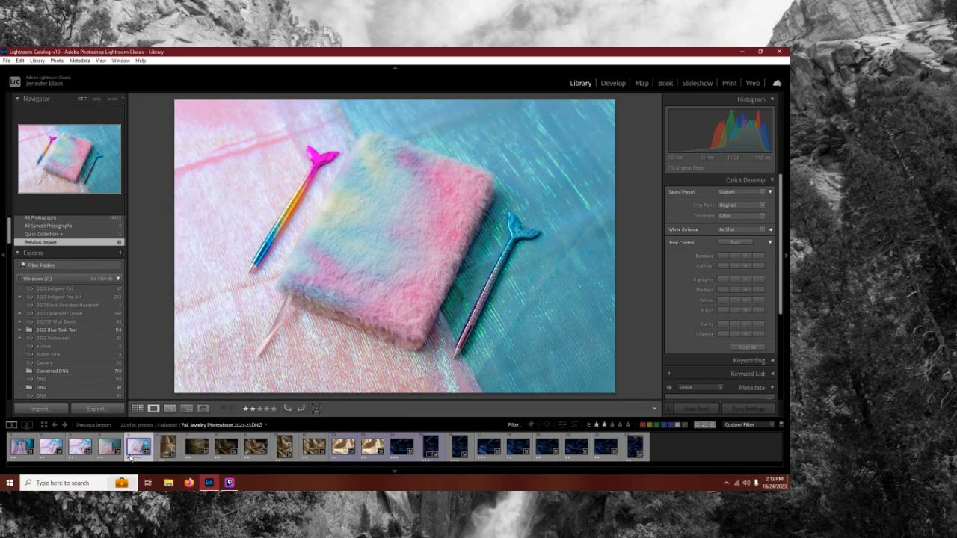
Step: Open the fluffy notebook photo in Develop, check the white balance presets and compare the edit with its before view
{"action": "left_click", "coordinate": [613, 83]}
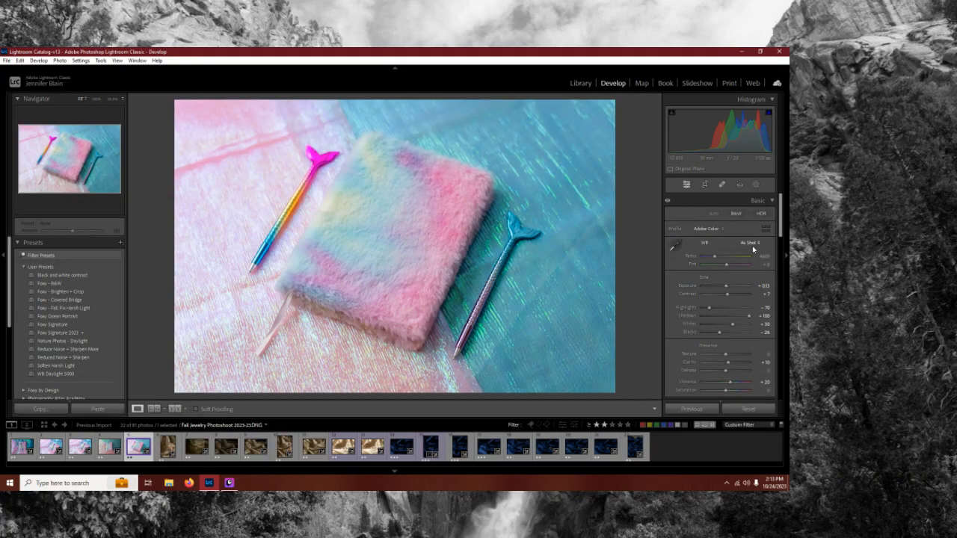
{"action": "left_click", "coordinate": [751, 243]}
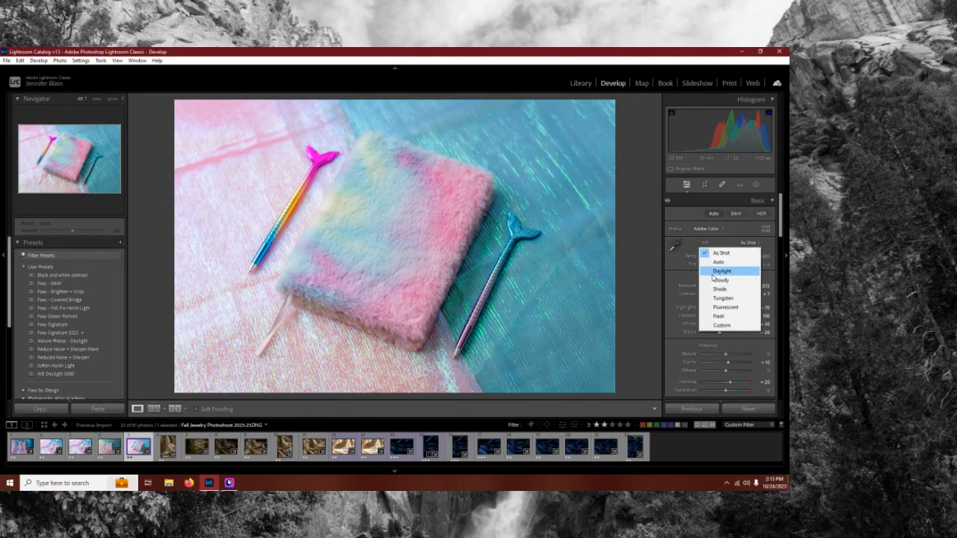
{"action": "left_click", "coordinate": [673, 278]}
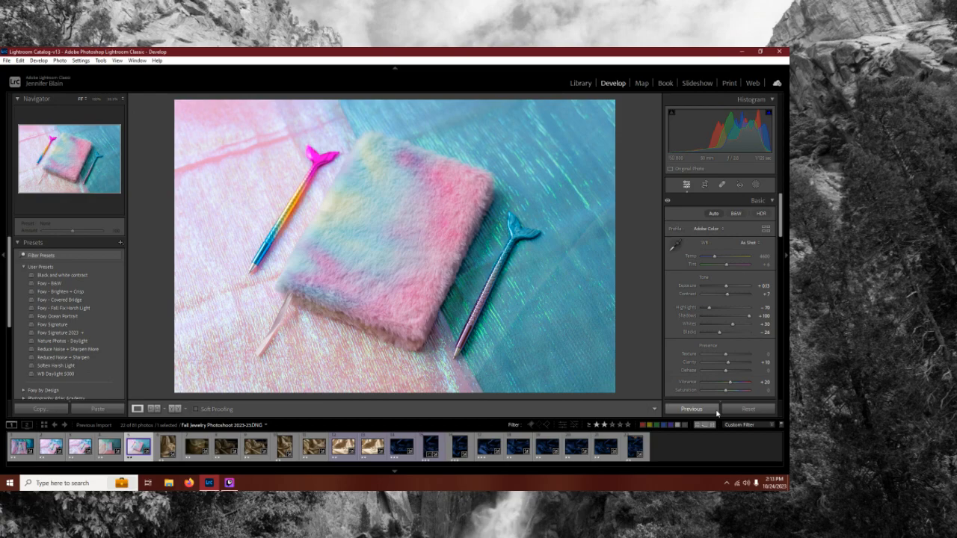
{"action": "key", "text": "backslash"}
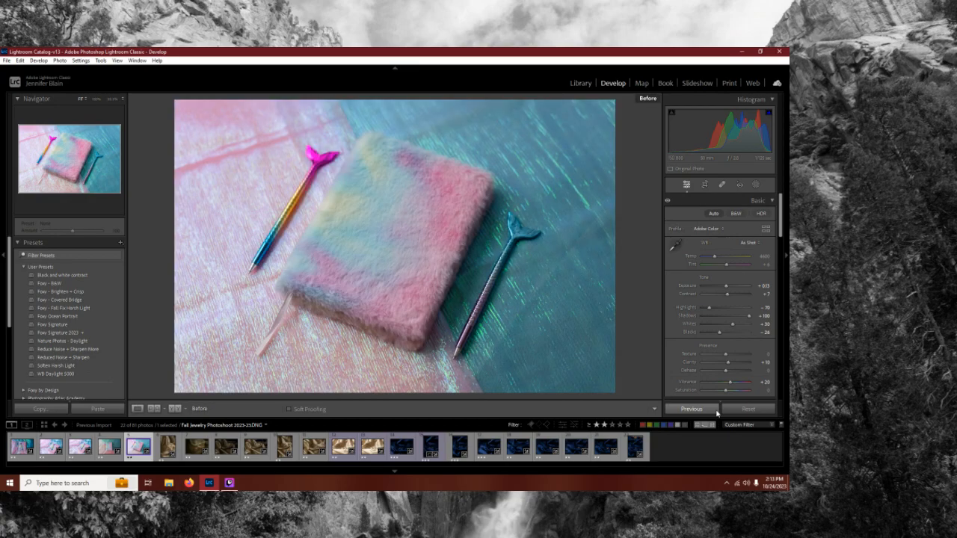
{"action": "key", "text": "backslash"}
{"action": "key", "text": "backslash"}
{"action": "key", "text": "backslash"}
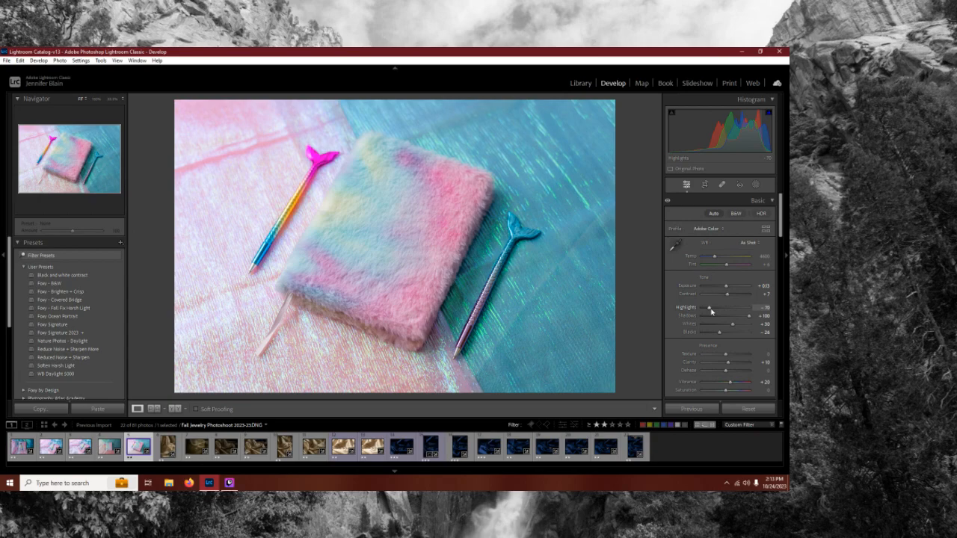
Step: Set the notebook photo's Highlights to -75, Whites to +40, Blacks to -20 and Clarity to +20
{"action": "key", "text": "Up"}
{"action": "key", "text": "Up"}
{"action": "key", "text": "Up"}
{"action": "key", "text": "Up"}
{"action": "key", "text": "Up"}
{"action": "key", "text": "Down"}
{"action": "key", "text": "Down"}
{"action": "key", "text": "Down"}
{"action": "key", "text": "Up"}
{"action": "key", "text": "Up"}
{"action": "key", "text": "Down"}
{"action": "key", "text": "Up"}
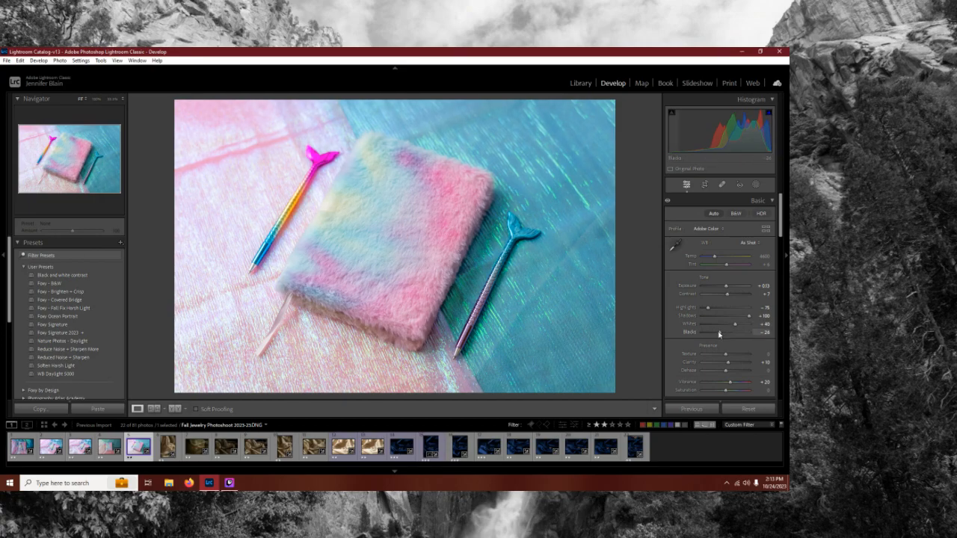
{"action": "key", "text": "Down"}
{"action": "key", "text": "Down"}
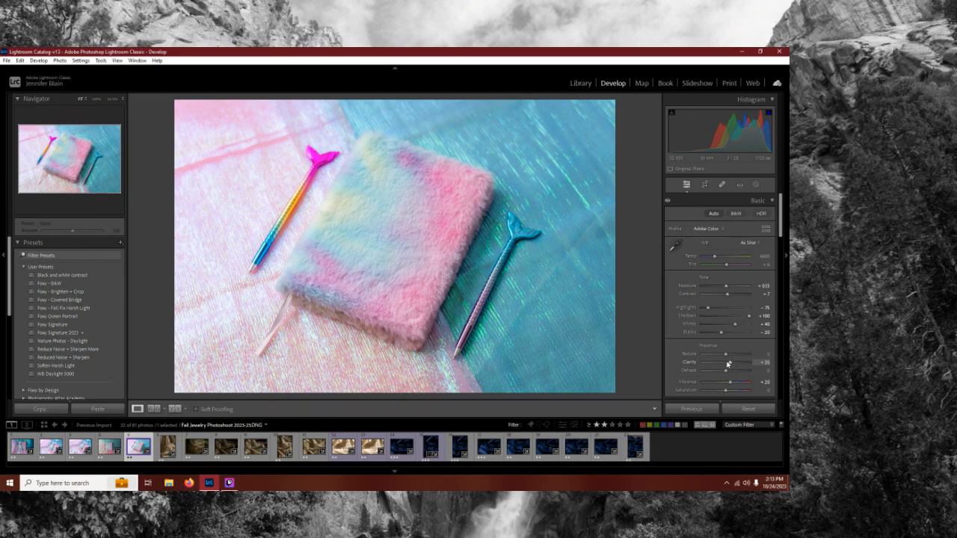
Step: Set the tone curve's Lights to +15 and Darks to -10, judging the photo against a temporary white background
{"action": "right_click", "coordinate": [651, 294]}
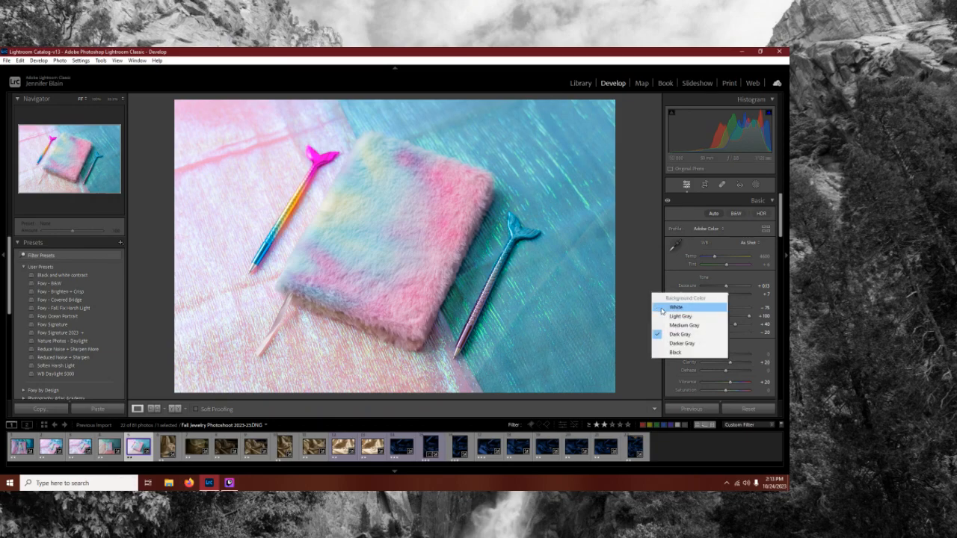
{"action": "left_click", "coordinate": [661, 308]}
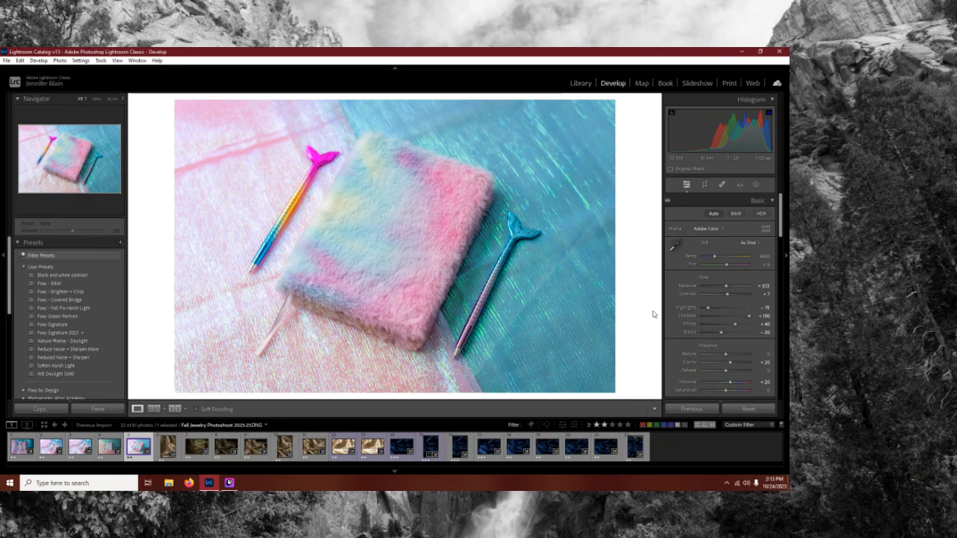
{"action": "scroll", "coordinate": [682, 301], "scroll_direction": "down", "scroll_amount": 5}
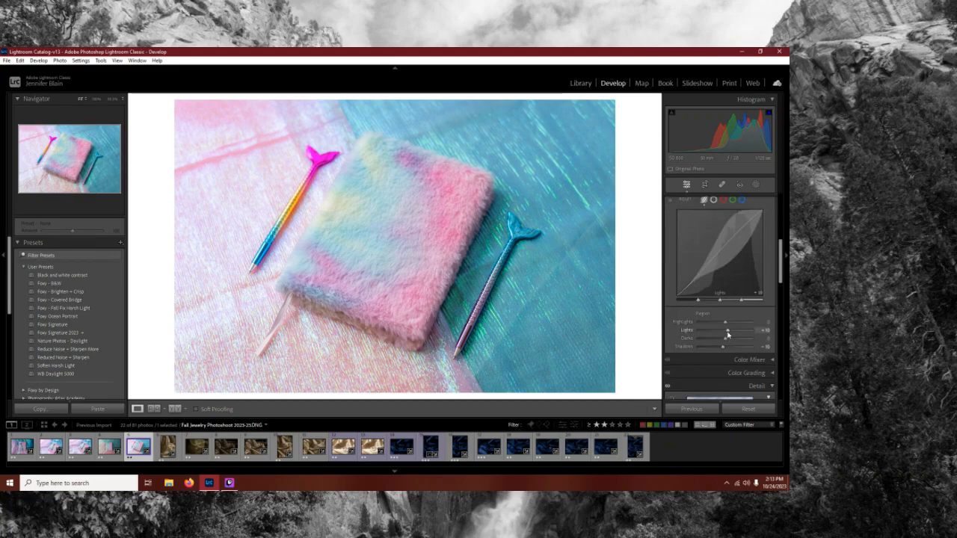
{"action": "left_click_drag", "start_coordinate": [727, 334], "coordinate": [729, 334]}
{"action": "key", "text": "Down"}
{"action": "key", "text": "Down"}
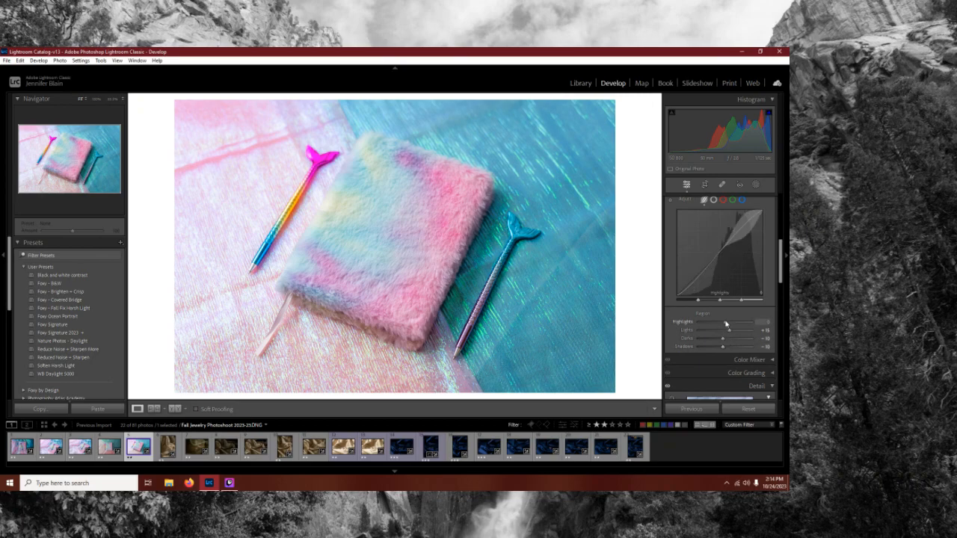
{"action": "key", "text": "Up"}
{"action": "key", "text": "Down"}
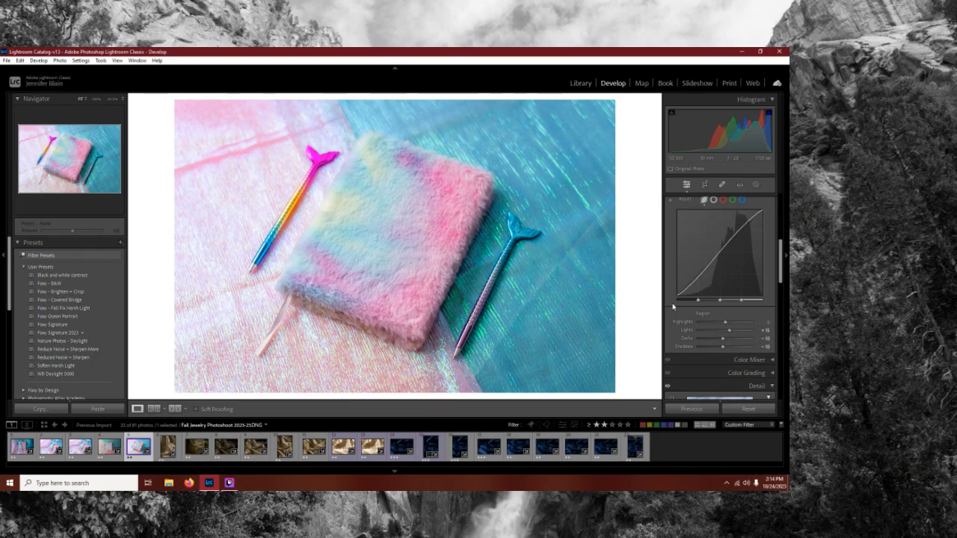
{"action": "right_click", "coordinate": [658, 267]}
{"action": "left_click", "coordinate": [667, 304]}
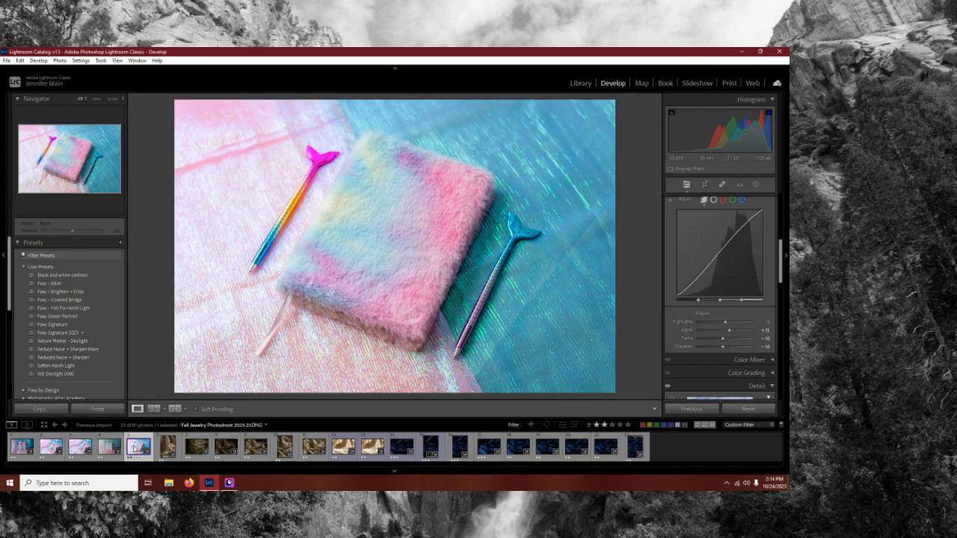
Step: Copy all develop settings of the edited notebook photo except Crop
{"action": "right_click", "coordinate": [137, 449]}
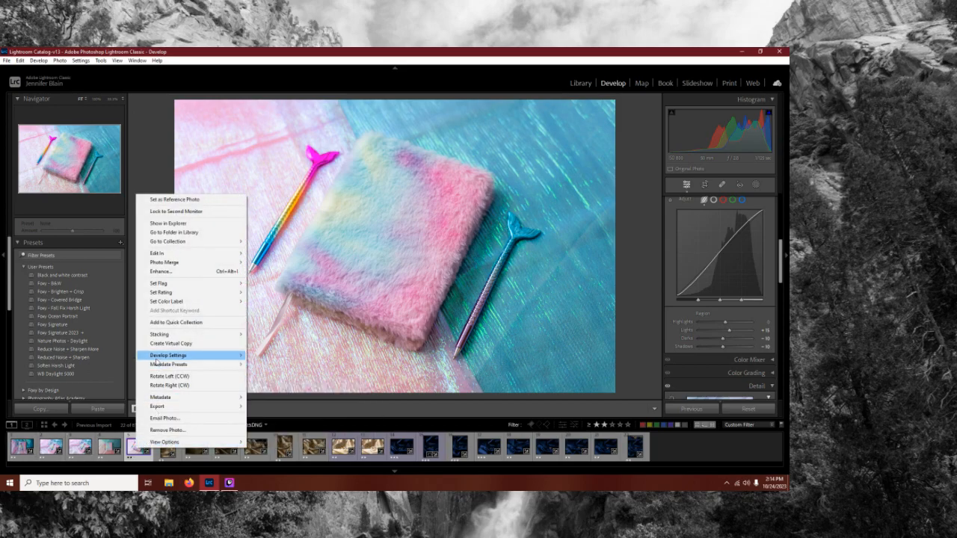
{"action": "mouse_move", "coordinate": [157, 357]}
{"action": "left_click", "coordinate": [276, 251]}
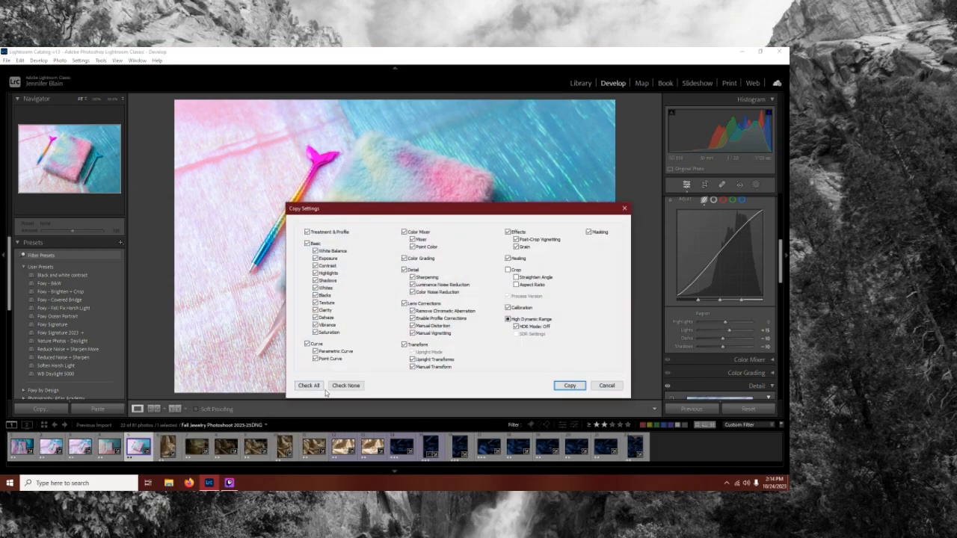
{"action": "left_click", "coordinate": [308, 385]}
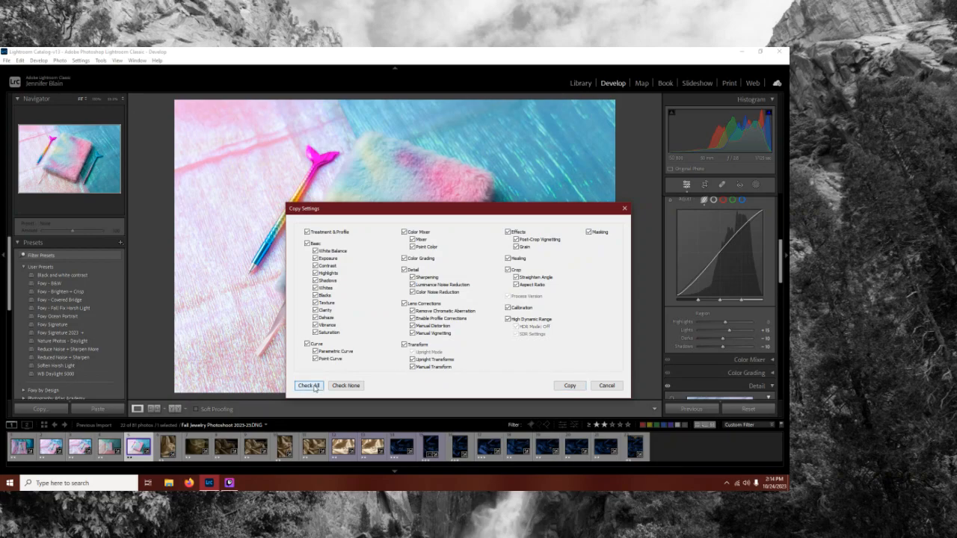
{"action": "left_click", "coordinate": [508, 270]}
{"action": "left_click", "coordinate": [570, 385]}
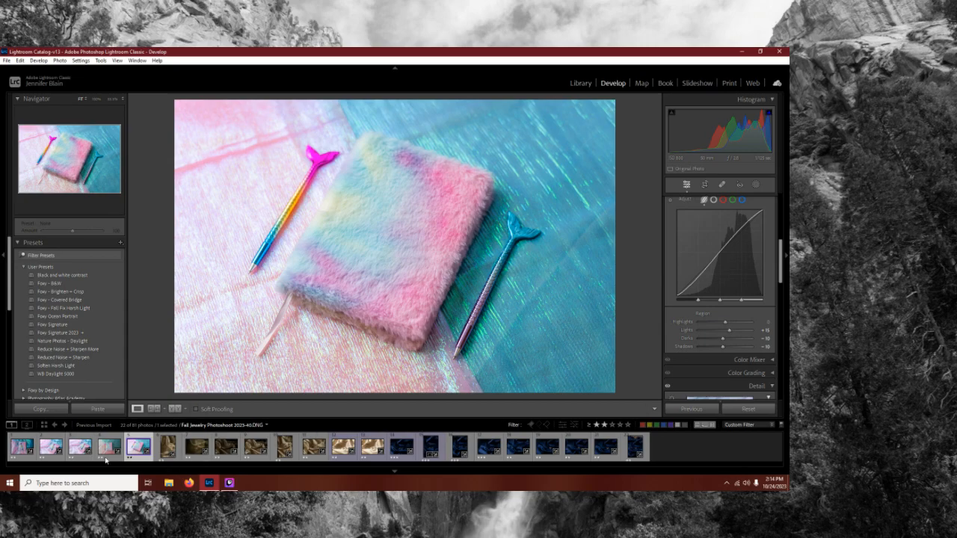
Step: Paste the copied develop settings onto all five pastel notebook and pen photos
{"action": "left_click", "coordinate": [18, 454], "text": "shift"}
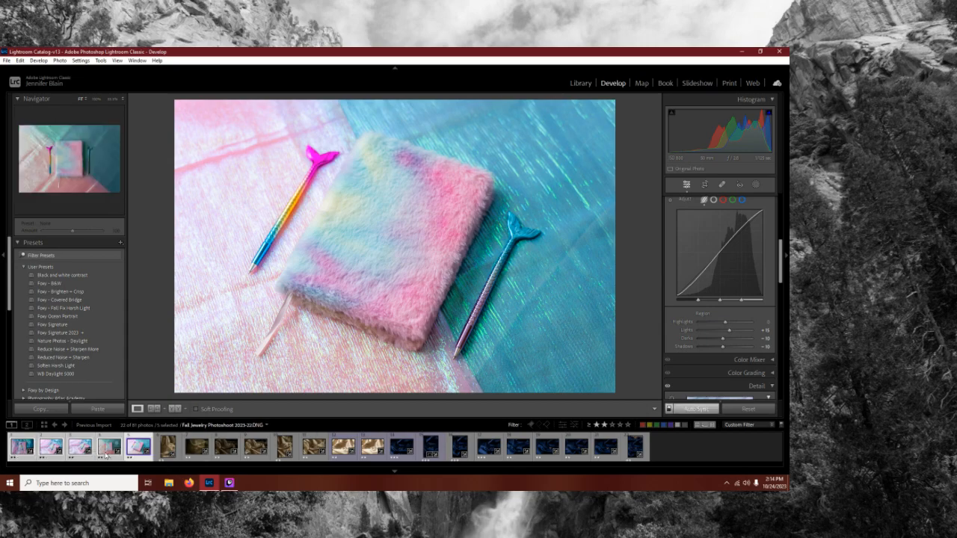
{"action": "right_click", "coordinate": [106, 455]}
{"action": "mouse_move", "coordinate": [150, 359]}
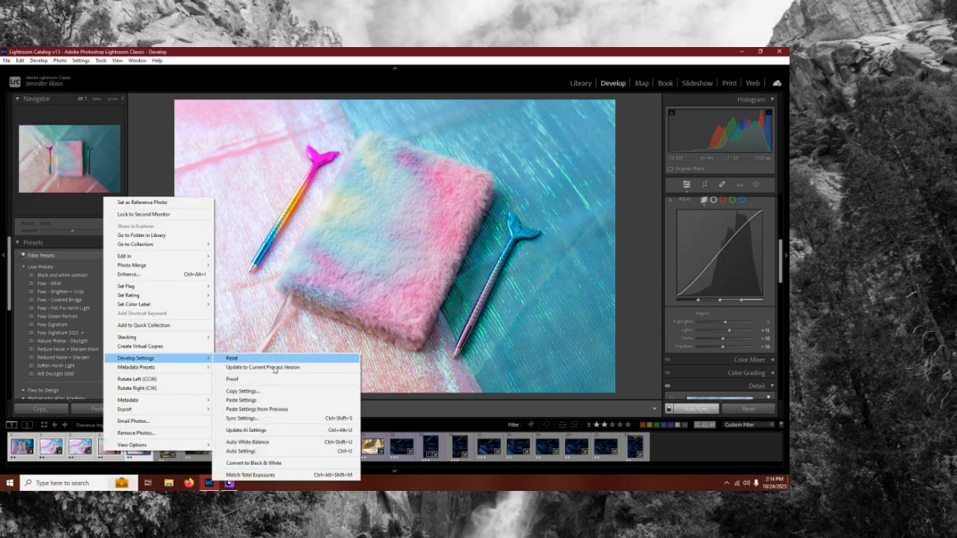
{"action": "left_click", "coordinate": [259, 400]}
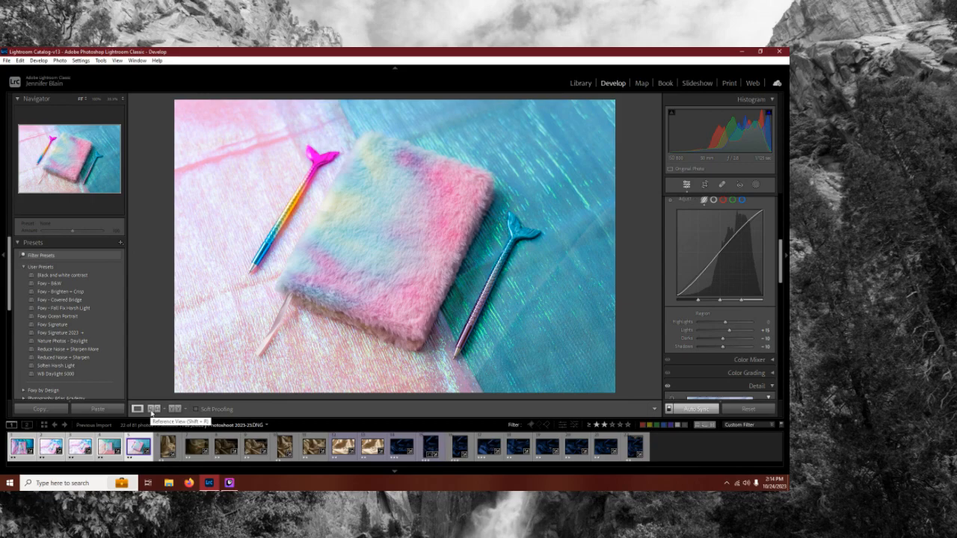
Step: Switch to Reference View with the angled notebook photo as reference and the straight-on notebook photo as active for comparison
{"action": "left_click", "coordinate": [153, 409]}
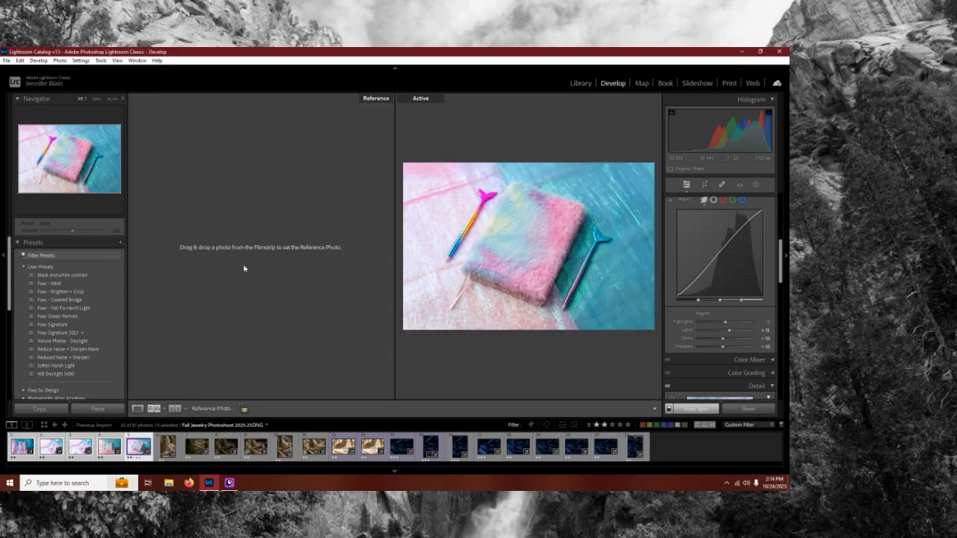
{"action": "left_click", "coordinate": [168, 452]}
{"action": "left_click", "coordinate": [138, 449]}
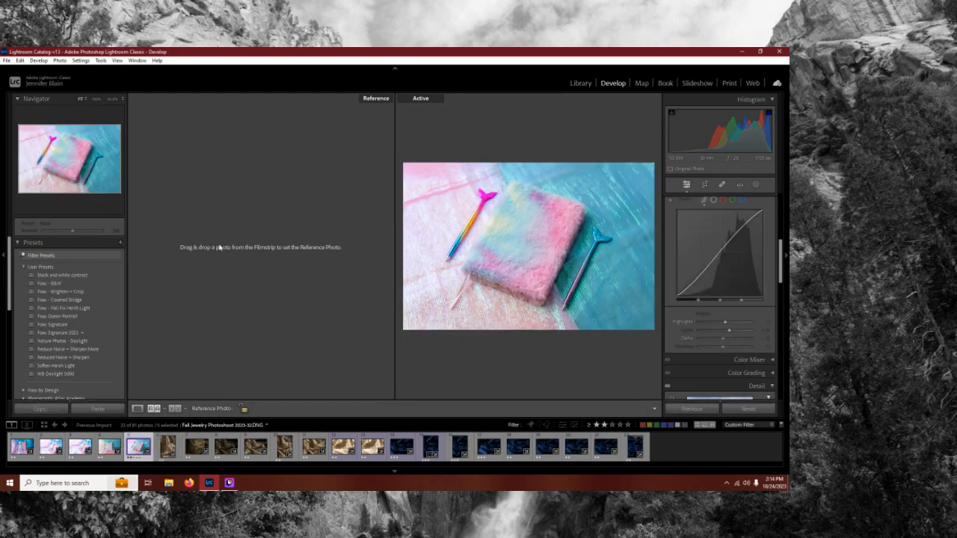
{"action": "left_click_drag", "start_coordinate": [219, 247], "coordinate": [224, 248]}
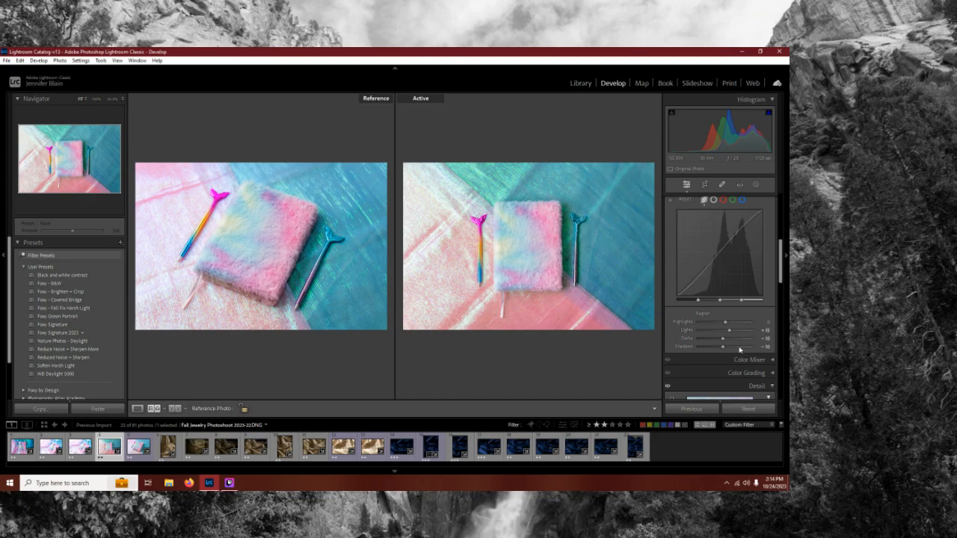
{"action": "scroll", "coordinate": [703, 293], "scroll_direction": "up", "scroll_amount": 5}
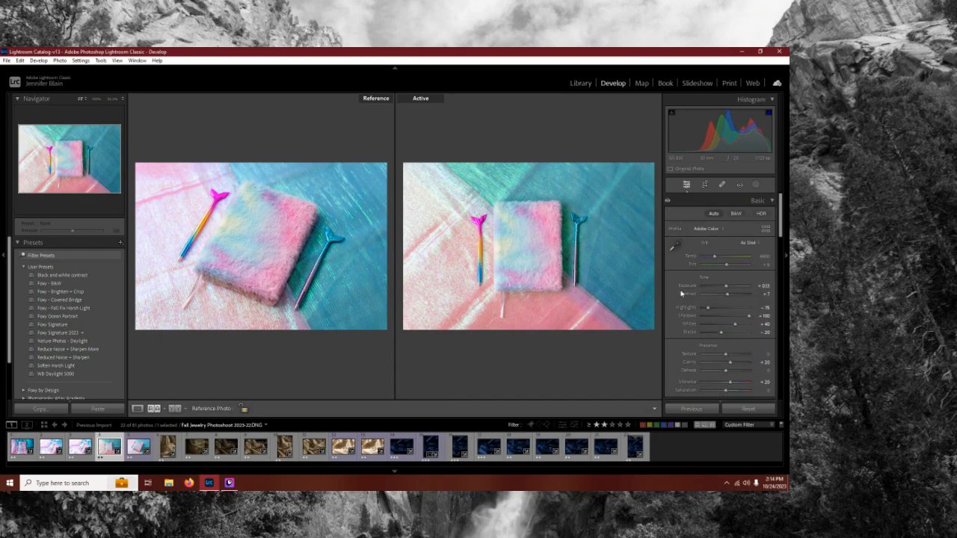
Step: Try the Tungsten, Fluorescent and Flash white balance options on the angled notebook photo
{"action": "left_click", "coordinate": [132, 451]}
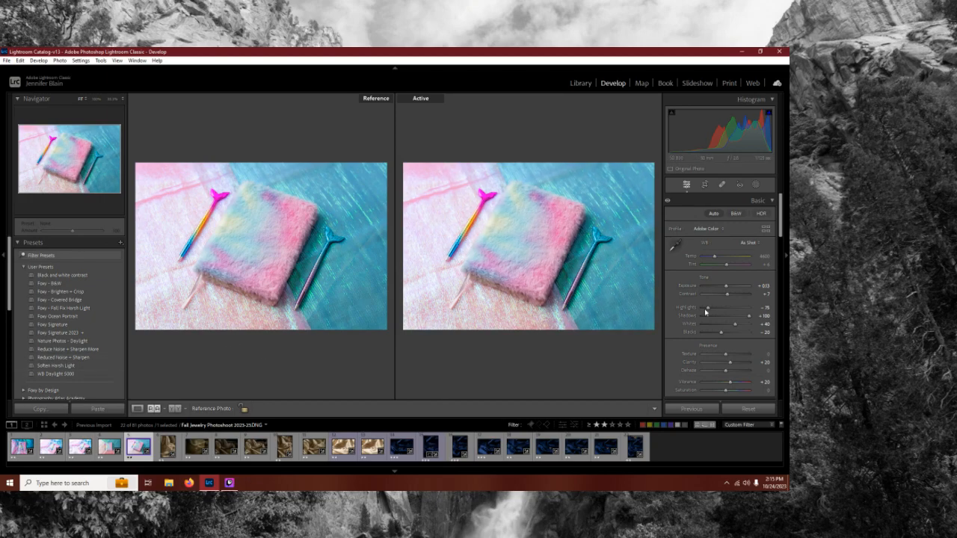
{"action": "left_click", "coordinate": [745, 244]}
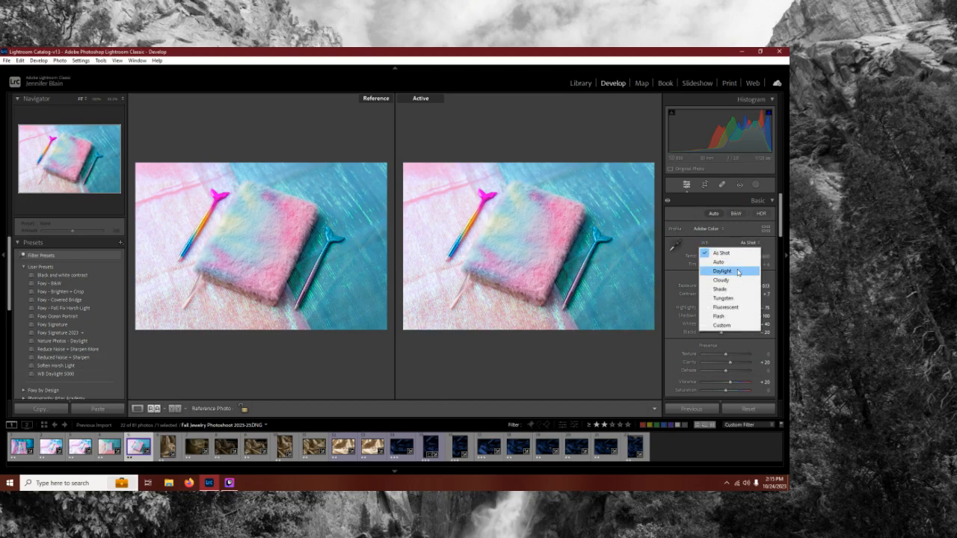
{"action": "left_click", "coordinate": [735, 300]}
{"action": "left_click", "coordinate": [745, 243]}
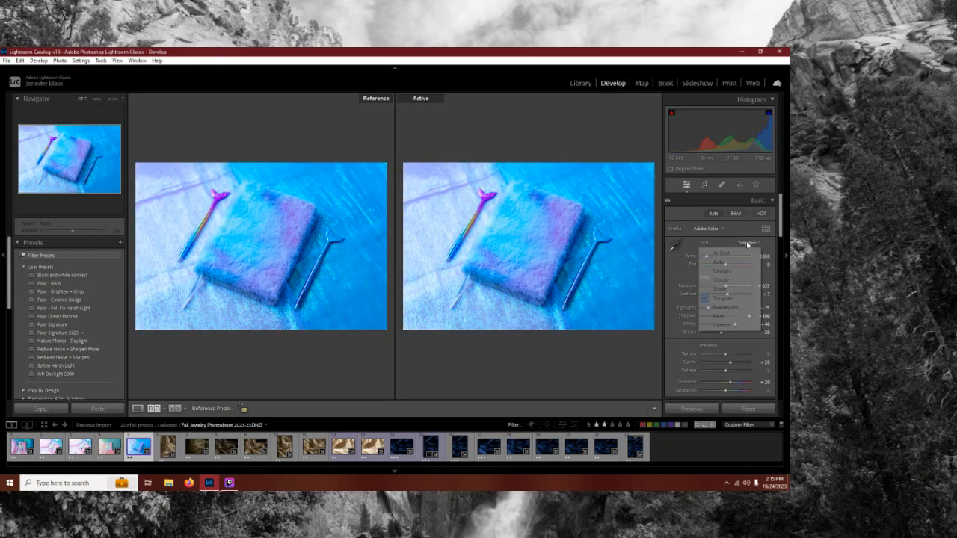
{"action": "left_click", "coordinate": [731, 309]}
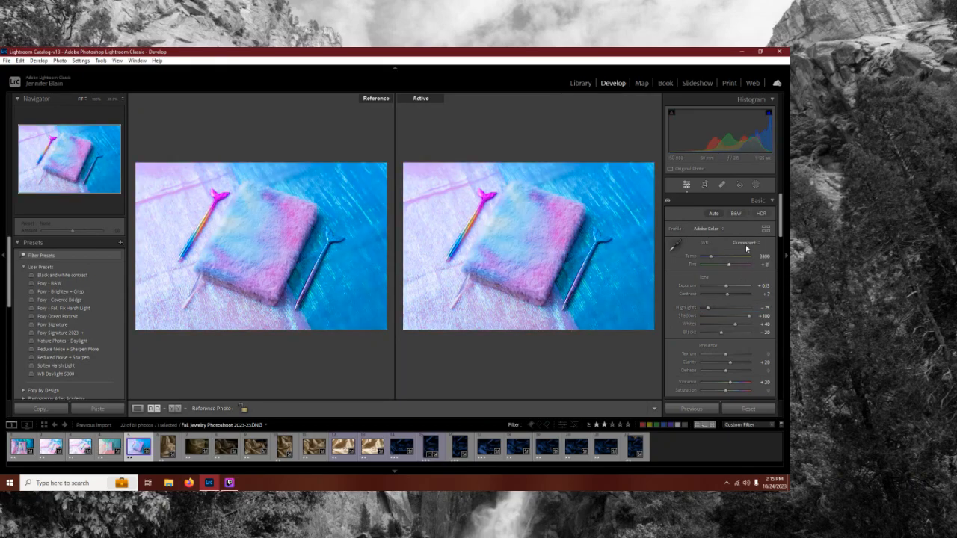
{"action": "left_click", "coordinate": [744, 243]}
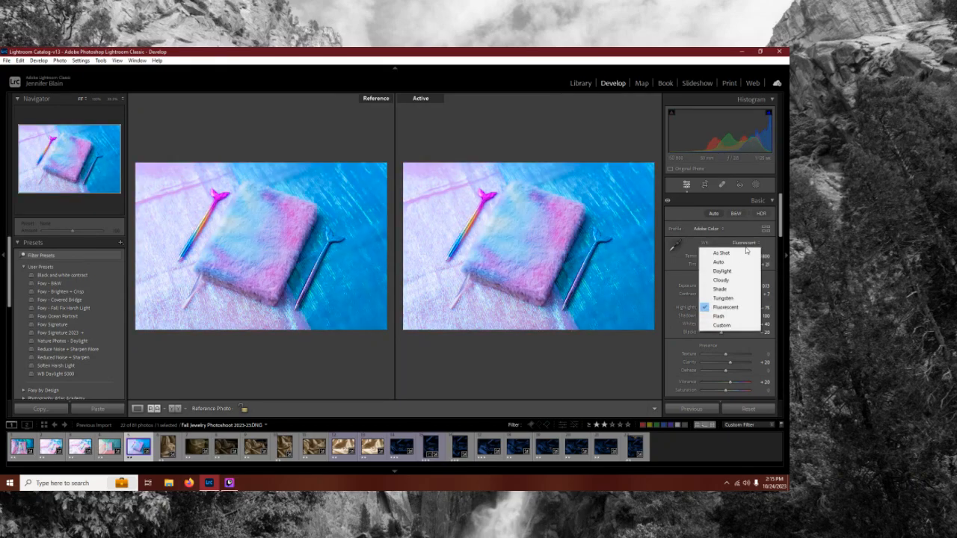
{"action": "left_click", "coordinate": [730, 317]}
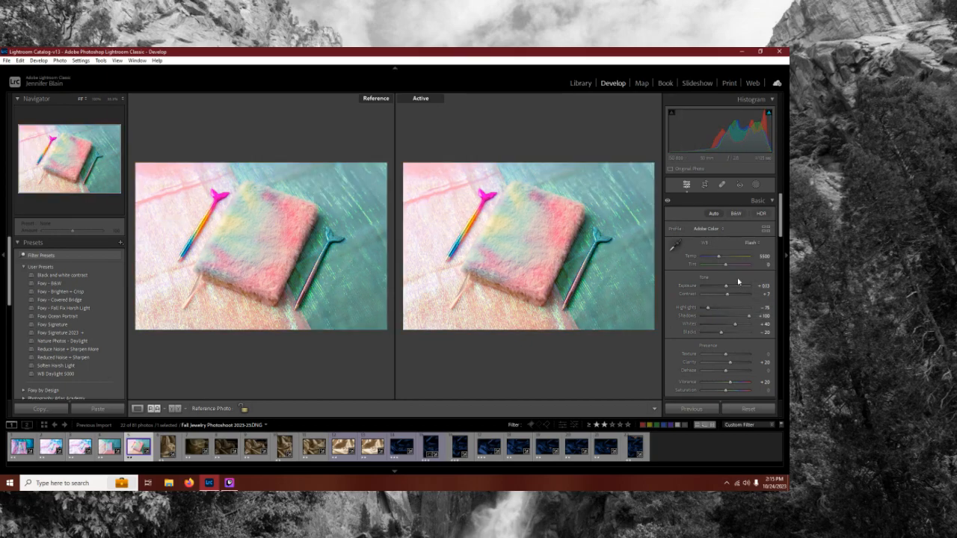
Step: Apply the WB Daylight 5000 preset to the angled notebook photo and adjust Temp to 4750 and Tint to +15
{"action": "left_click", "coordinate": [102, 377]}
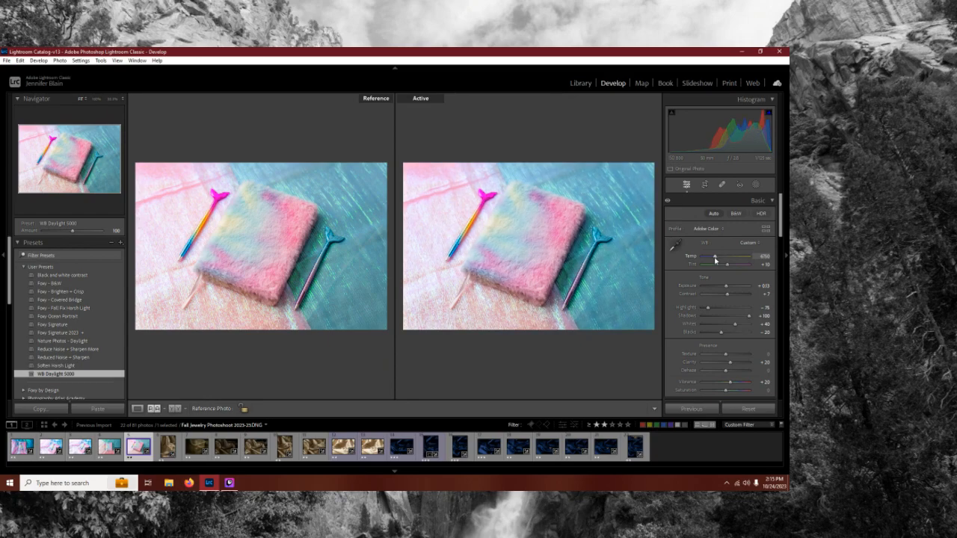
{"action": "left_click_drag", "start_coordinate": [714, 259], "coordinate": [716, 258]}
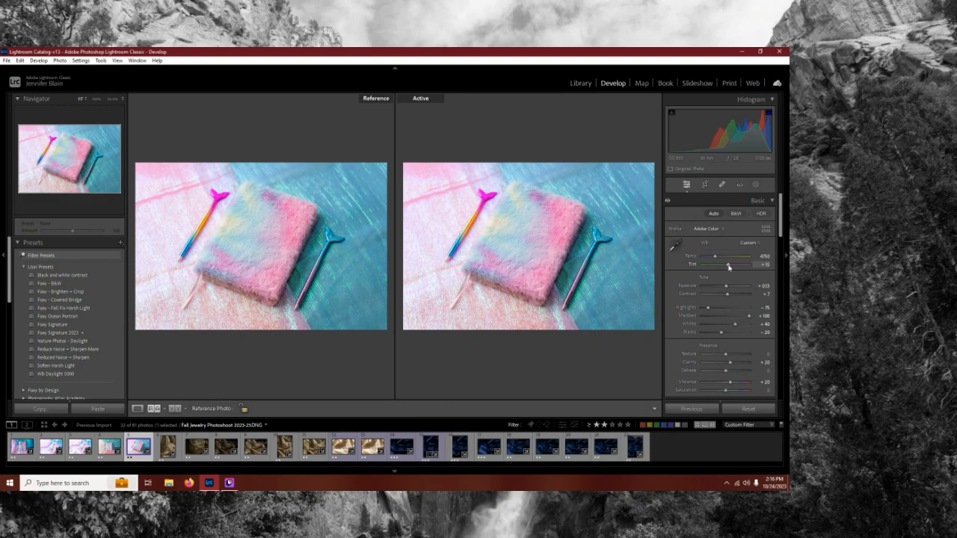
Step: Try Auto white balance, undo it, and reapply the WB Daylight 5000 preset to the angled notebook photo
{"action": "left_click", "coordinate": [744, 243]}
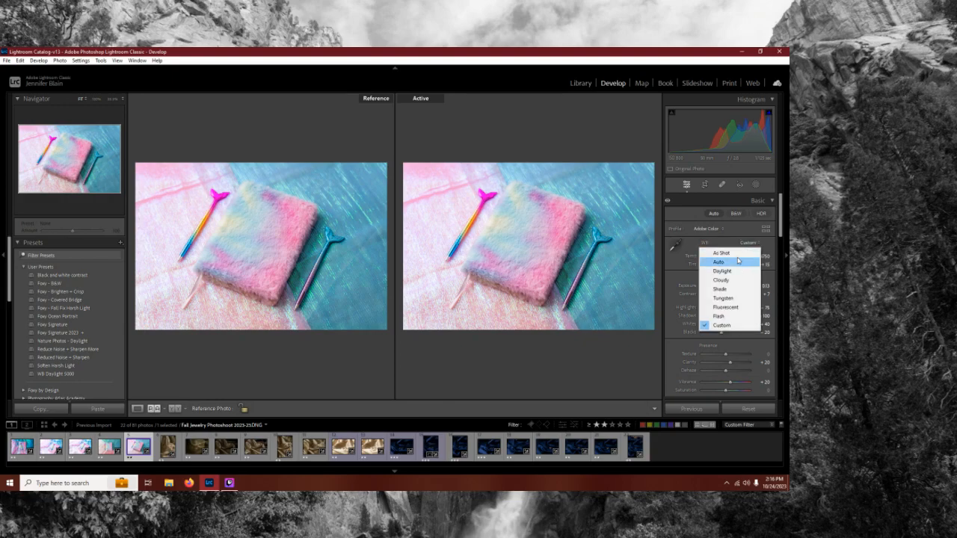
{"action": "left_click", "coordinate": [738, 261]}
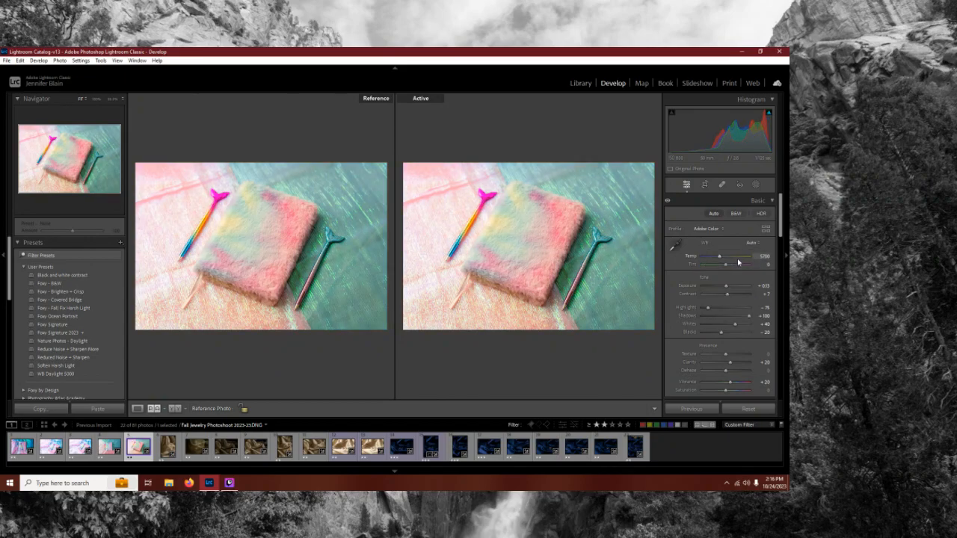
{"action": "key", "text": "ctrl+z"}
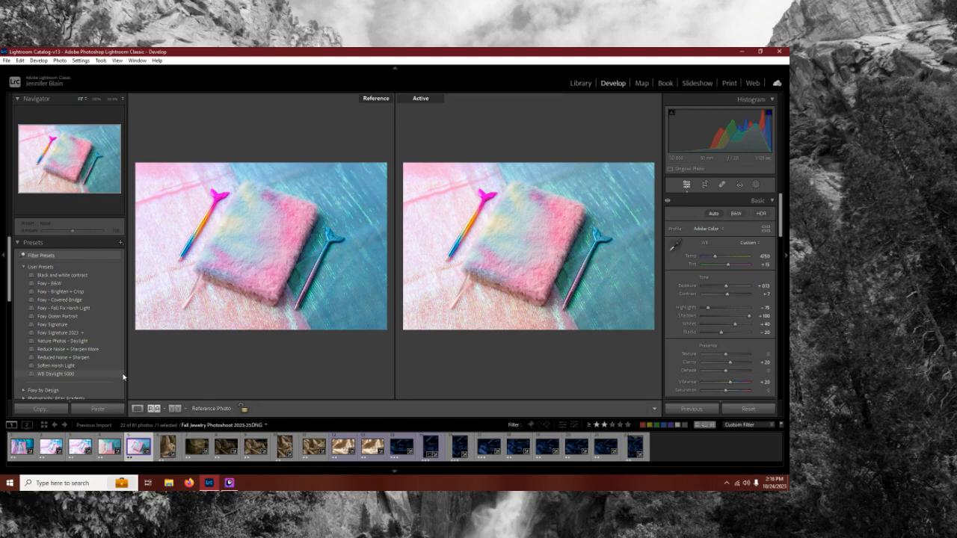
{"action": "left_click", "coordinate": [122, 374]}
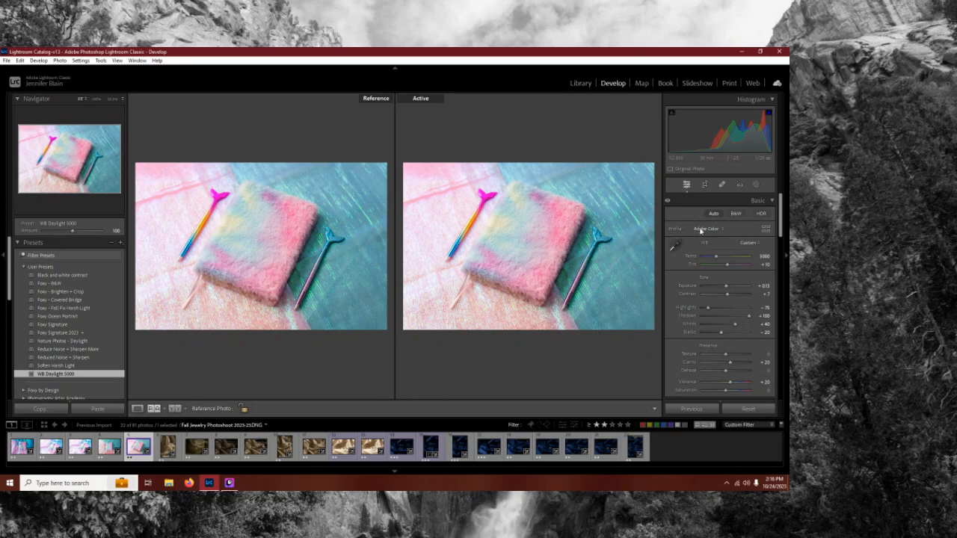
Step: Review the photo's Tone Curve, Detail and Lens Corrections settings and open the Color Mixer
{"action": "scroll", "coordinate": [681, 294], "scroll_direction": "down", "scroll_amount": 5}
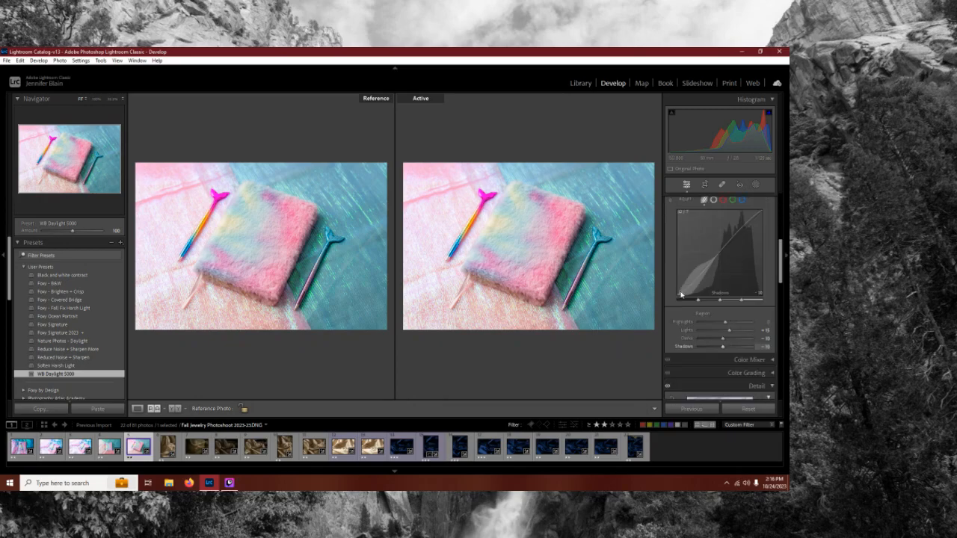
{"action": "scroll", "coordinate": [681, 294], "scroll_direction": "up", "scroll_amount": 2}
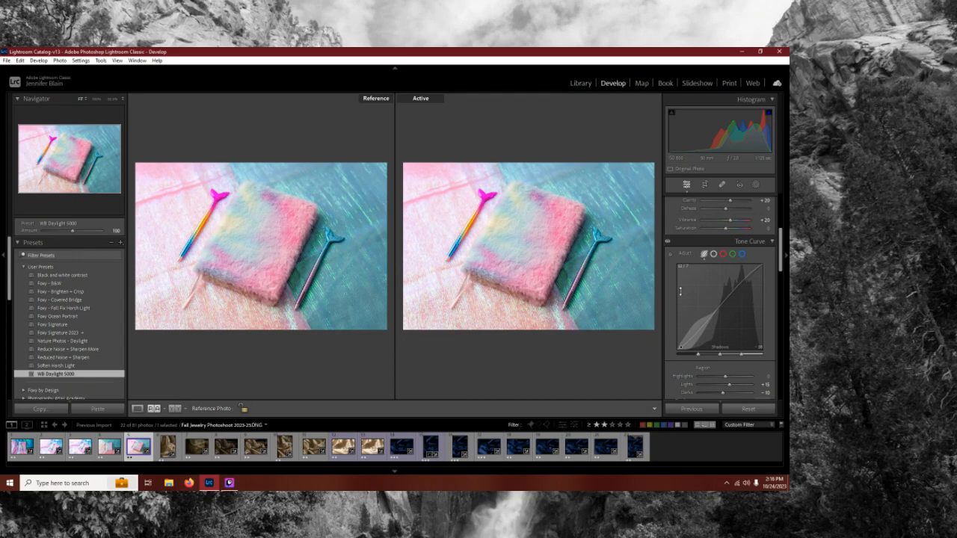
{"action": "scroll", "coordinate": [680, 292], "scroll_direction": "down", "scroll_amount": 10}
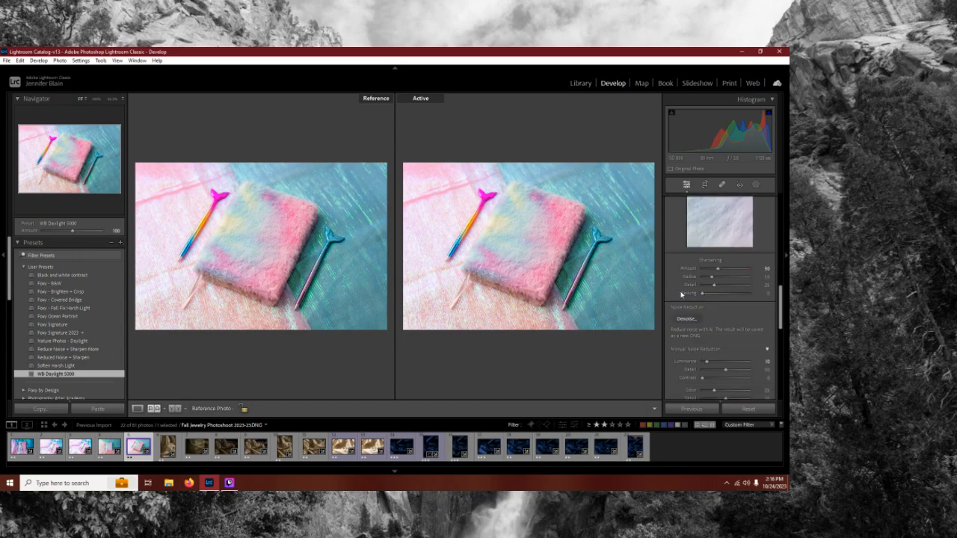
{"action": "scroll", "coordinate": [681, 294], "scroll_direction": "up", "scroll_amount": 2}
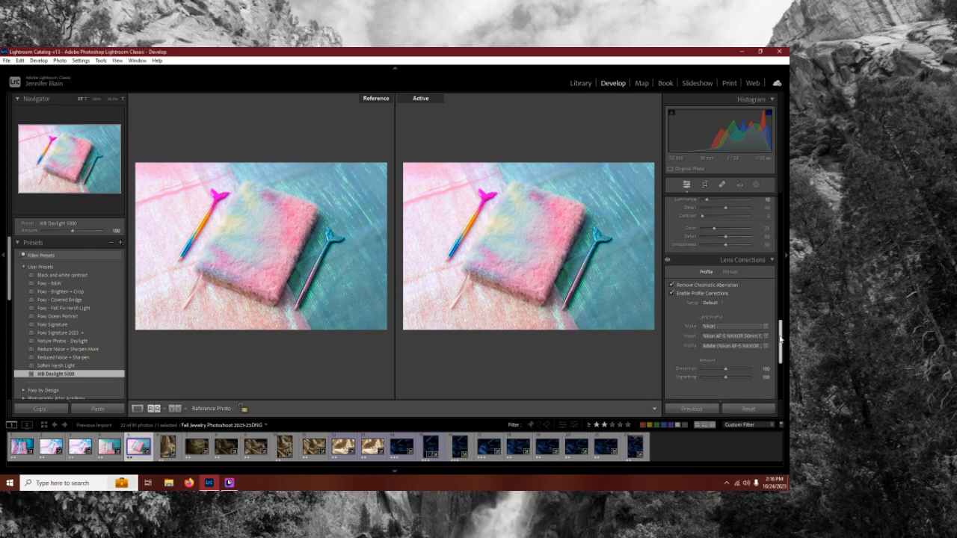
{"action": "left_click_drag", "start_coordinate": [780, 339], "coordinate": [772, 270]}
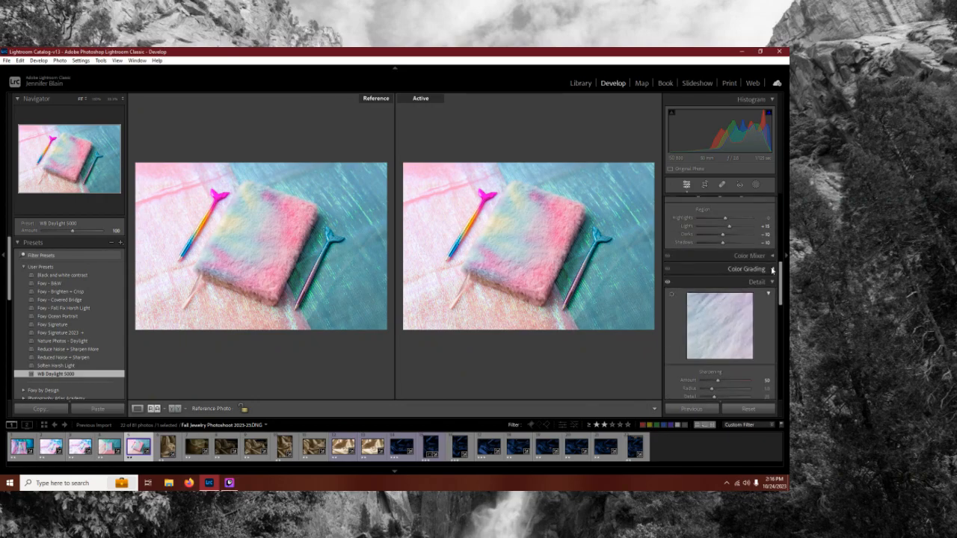
{"action": "left_click", "coordinate": [773, 208]}
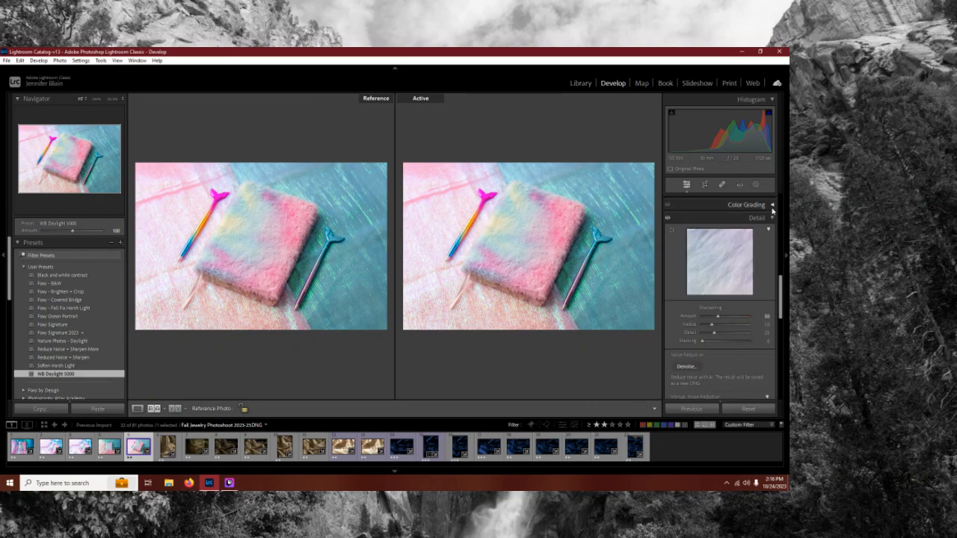
{"action": "scroll", "coordinate": [782, 290], "scroll_direction": "up", "scroll_amount": 2}
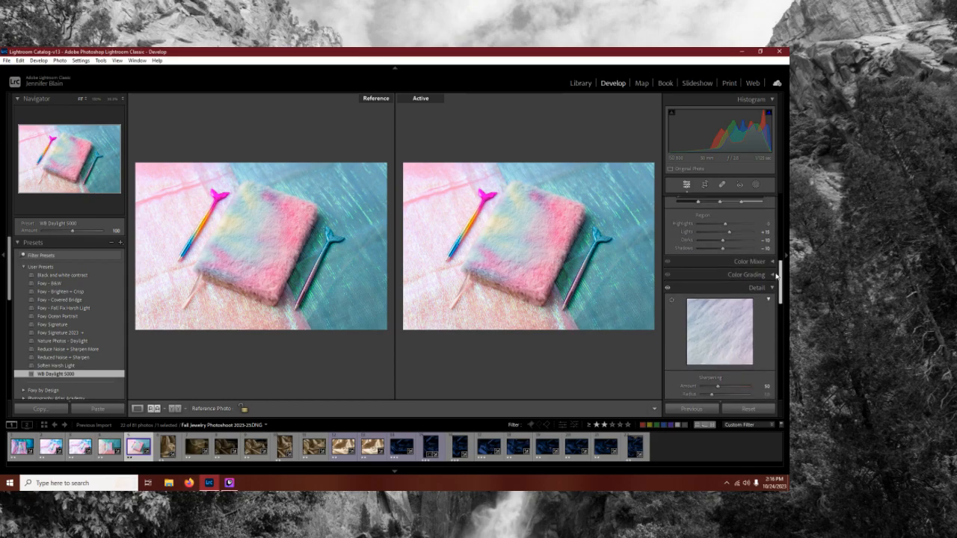
{"action": "scroll", "coordinate": [727, 245], "scroll_direction": "up", "scroll_amount": 2}
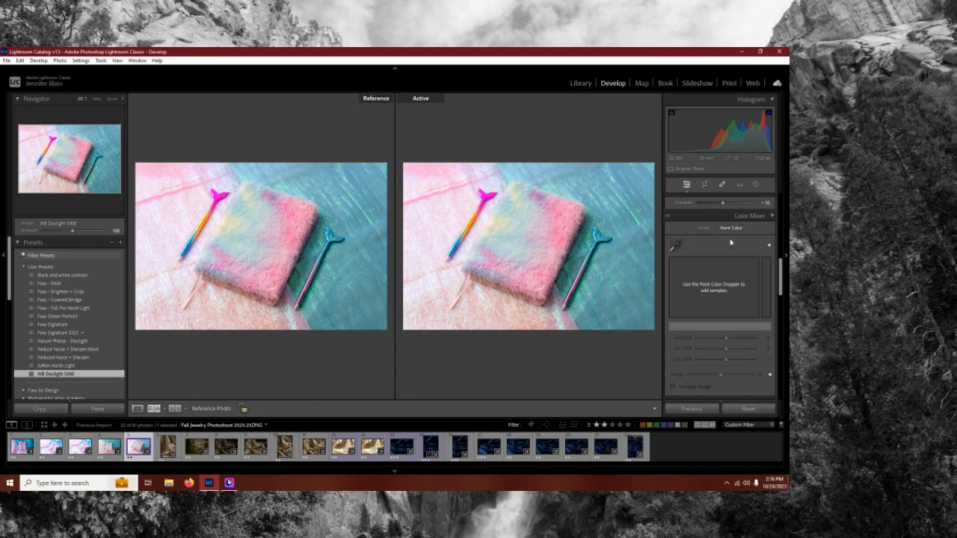
Step: Try shifting the Red hue in the Color Mixer's HSL controls, and reset it
{"action": "left_click", "coordinate": [704, 228]}
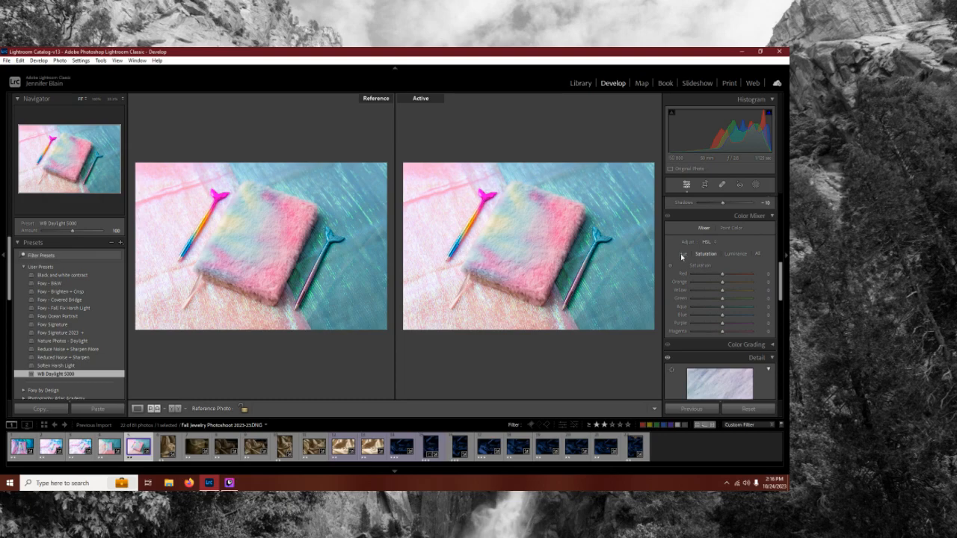
{"action": "left_click", "coordinate": [681, 255]}
{"action": "left_click_drag", "start_coordinate": [722, 273], "coordinate": [705, 278]}
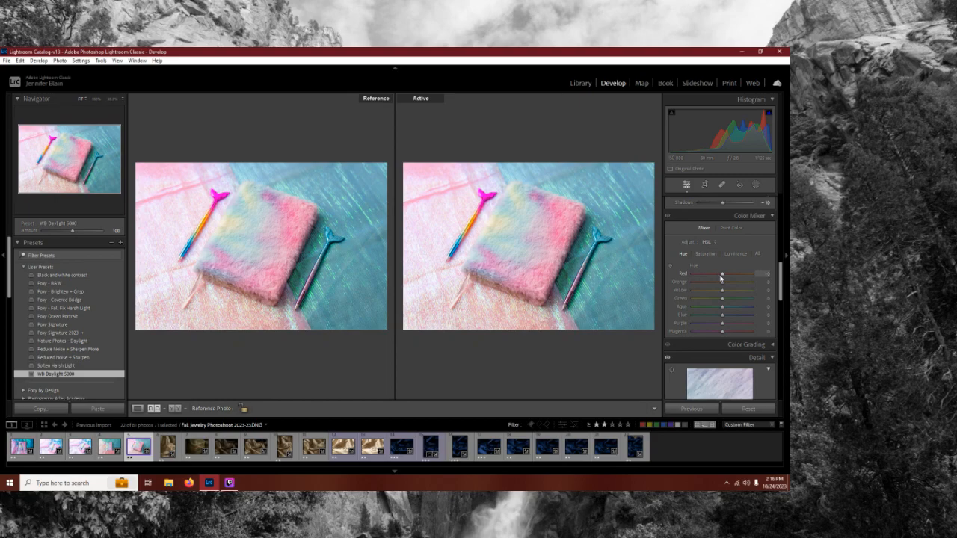
{"action": "double_click", "coordinate": [706, 273]}
Step: Try changing the Magenta and Aqua saturation in the Color Mixer, and reset the adjustments
{"action": "left_click", "coordinate": [703, 255]}
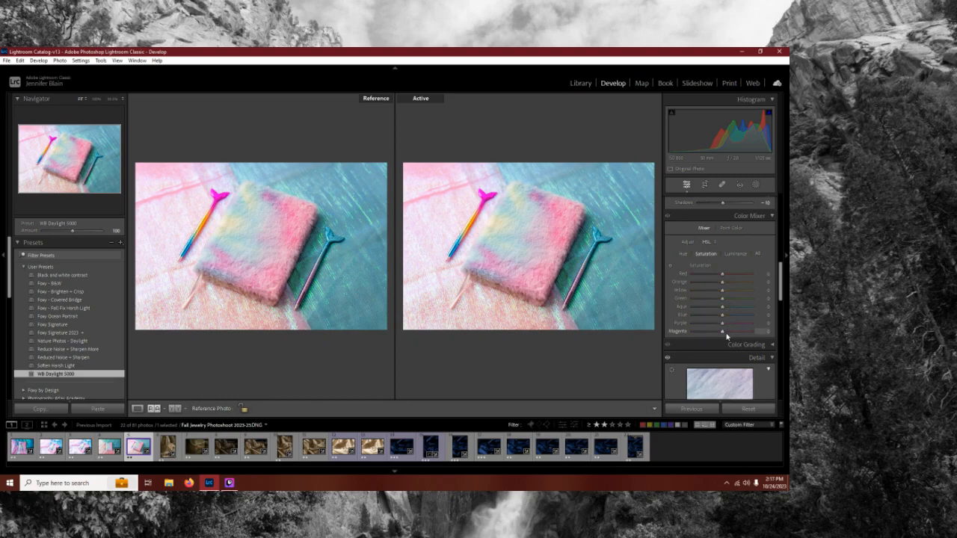
{"action": "mouse_move", "coordinate": [722, 332]}
{"action": "left_mouse_down"}
{"action": "mouse_move", "coordinate": [701, 333]}
{"action": "mouse_move", "coordinate": [722, 332]}
{"action": "left_mouse_up"}
{"action": "mouse_move", "coordinate": [723, 306]}
{"action": "left_mouse_down"}
{"action": "mouse_move", "coordinate": [736, 319]}
{"action": "mouse_move", "coordinate": [699, 316]}
{"action": "mouse_move", "coordinate": [714, 317]}
{"action": "left_mouse_up"}
{"action": "double_click", "coordinate": [734, 308]}
{"action": "scroll", "coordinate": [673, 253], "scroll_direction": "up", "scroll_amount": 5}
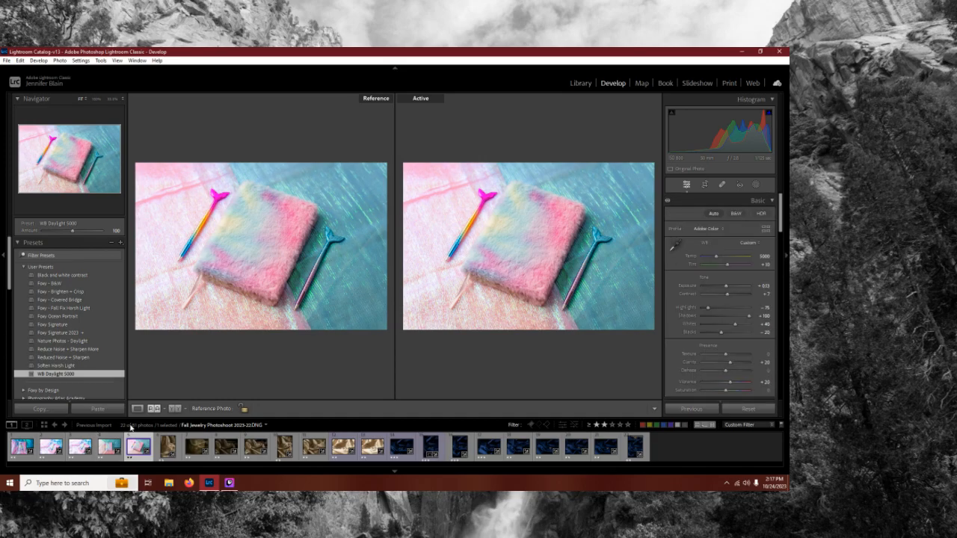
Step: Copy the angled notebook photo's develop settings, including White Balance but excluding Crop
{"action": "right_click", "coordinate": [136, 451]}
{"action": "mouse_move", "coordinate": [213, 358]}
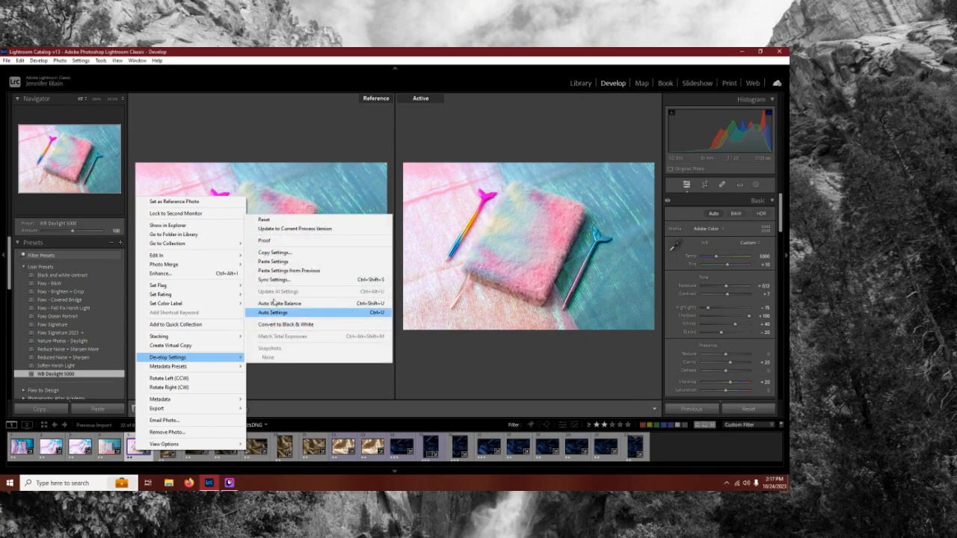
{"action": "left_click", "coordinate": [283, 253]}
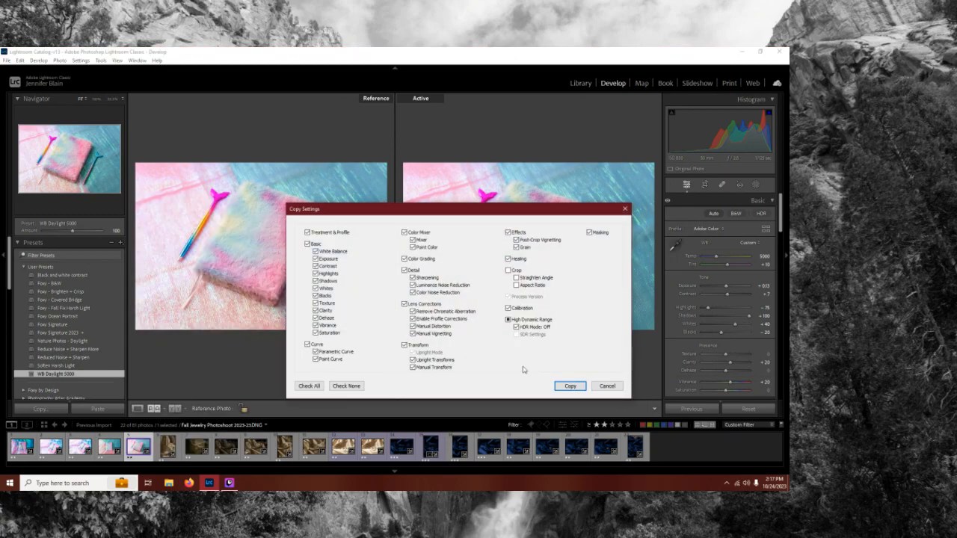
{"action": "left_click", "coordinate": [565, 387]}
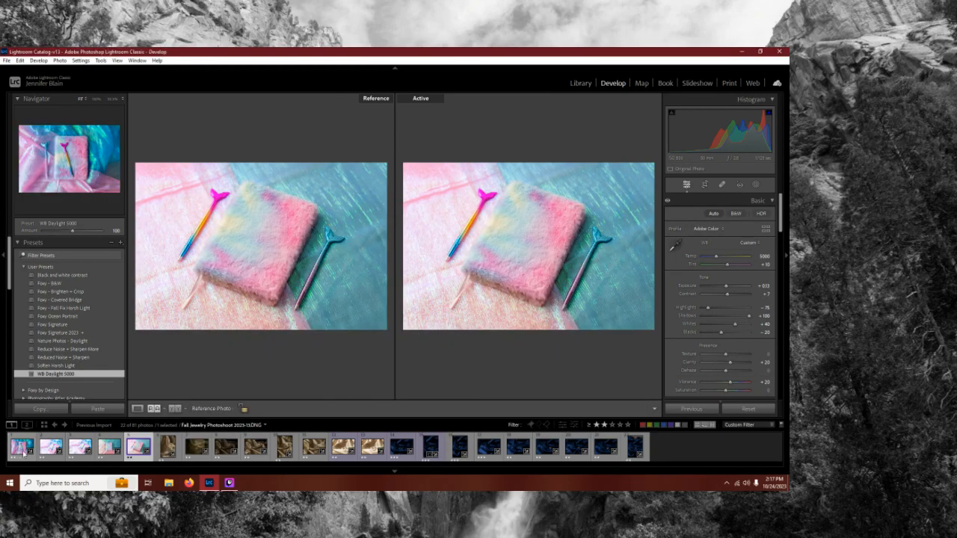
Step: Paste the copied settings with the new white balance onto all five pastel notebook and pen photos
{"action": "left_click", "coordinate": [22, 449], "text": "shift"}
{"action": "right_click", "coordinate": [49, 450]}
{"action": "mouse_move", "coordinate": [90, 357]}
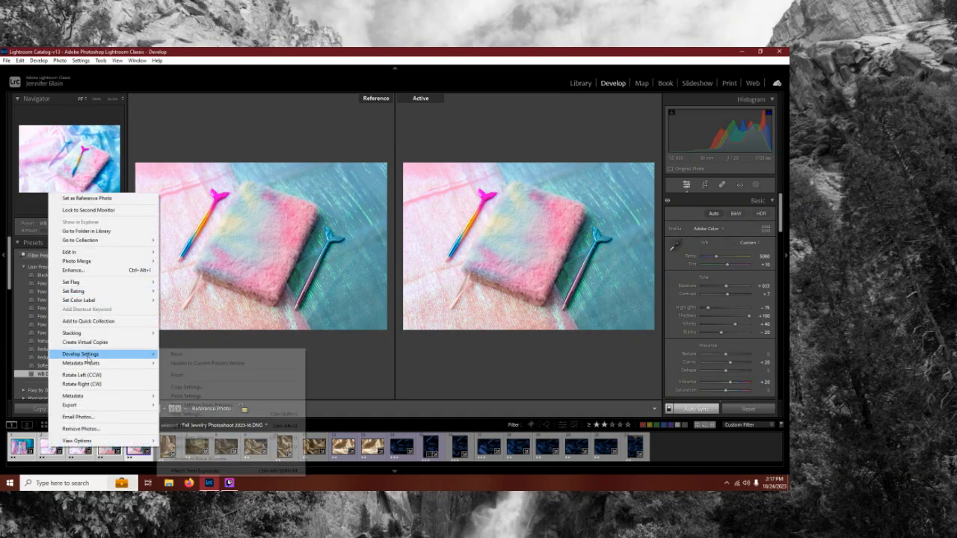
{"action": "left_click", "coordinate": [179, 397]}
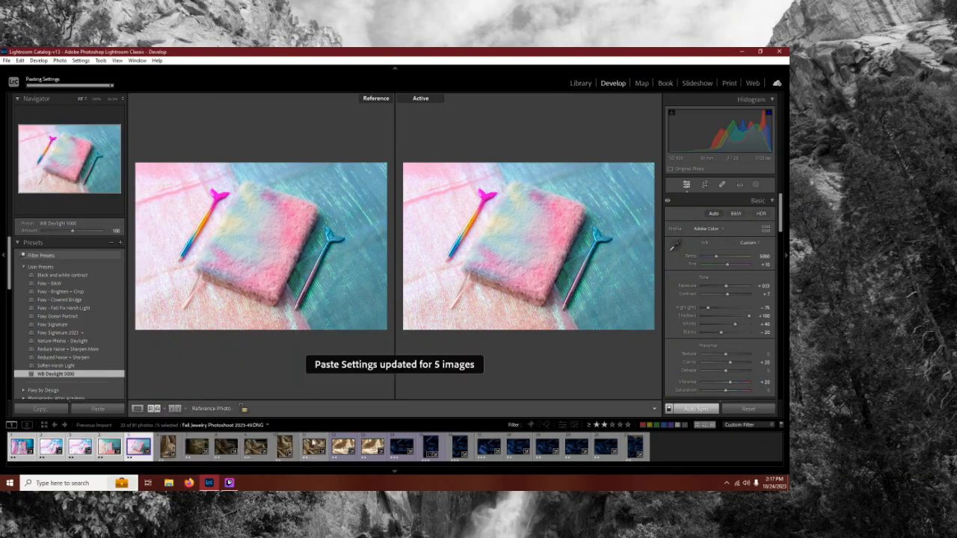
Step: Lower the Temp of the fourth pastel notebook photo to match its white balance to the reference photo
{"action": "left_click", "coordinate": [168, 447]}
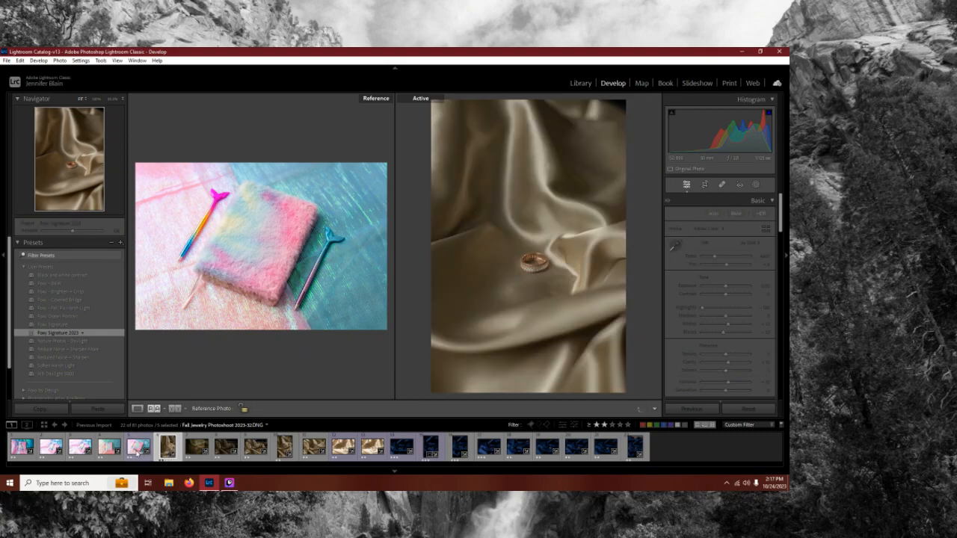
{"action": "left_click", "coordinate": [109, 447]}
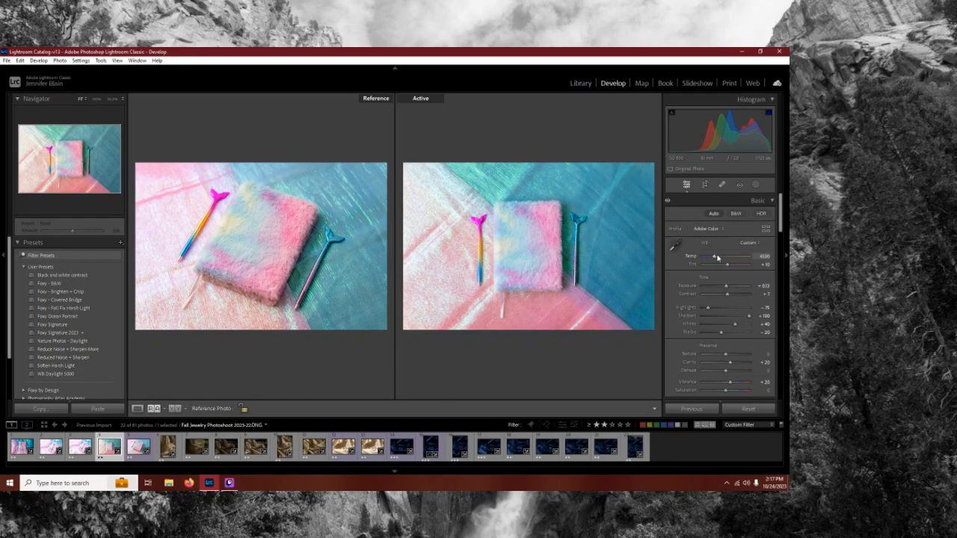
Step: On the third notebook photo, set Exposure to -0.27, Highlights to -100 and Vibrance to 0
{"action": "left_click", "coordinate": [80, 446]}
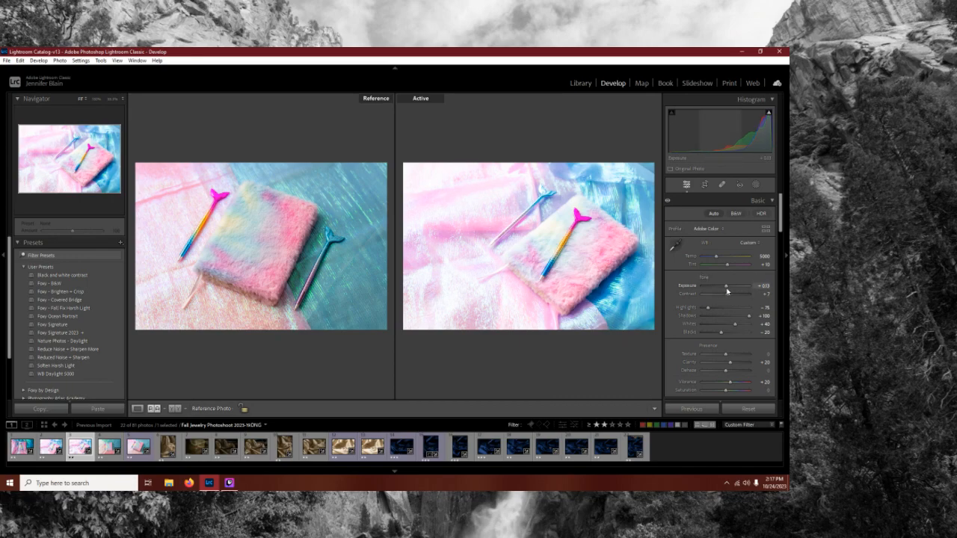
{"action": "key", "text": "Down"}
{"action": "key", "text": "Down"}
{"action": "key", "text": "Down"}
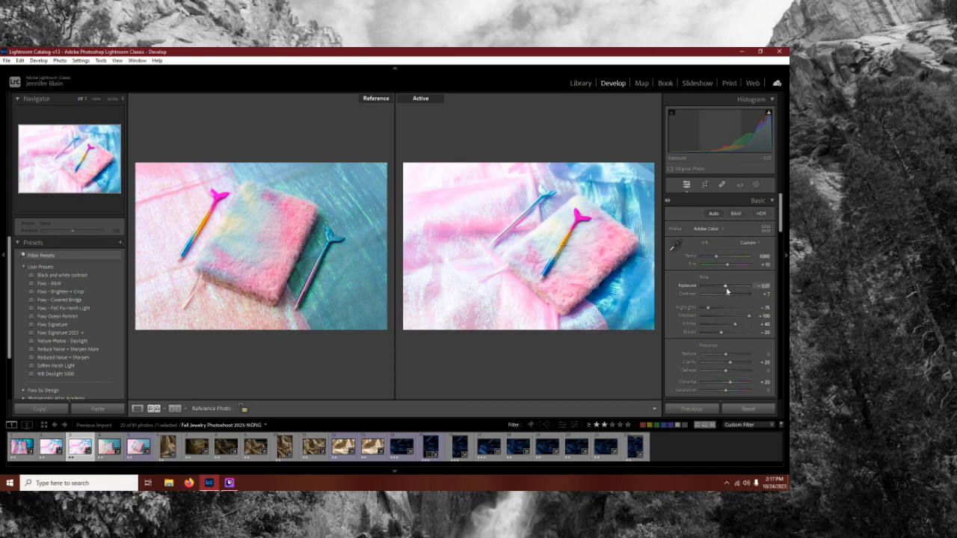
{"action": "key", "text": "Down"}
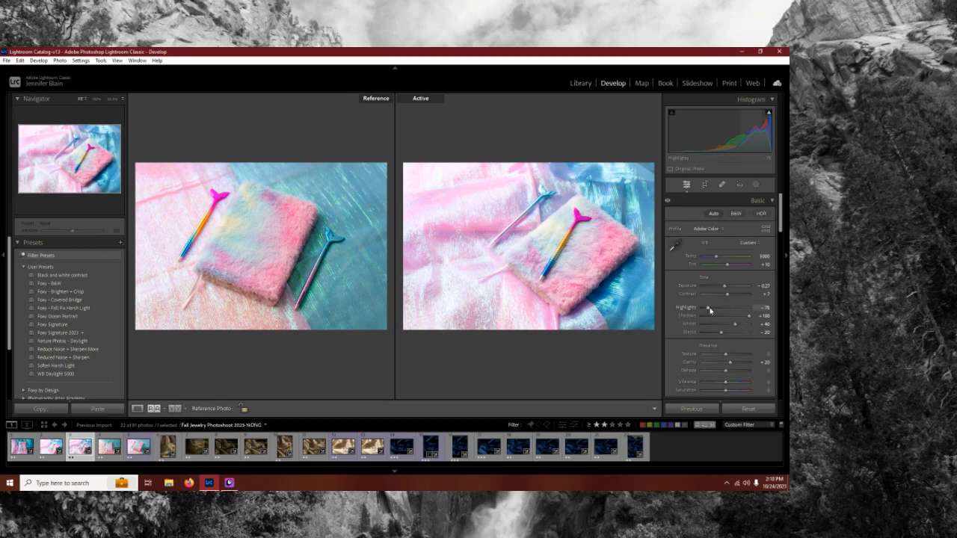
{"action": "left_click_drag", "start_coordinate": [708, 309], "coordinate": [681, 308]}
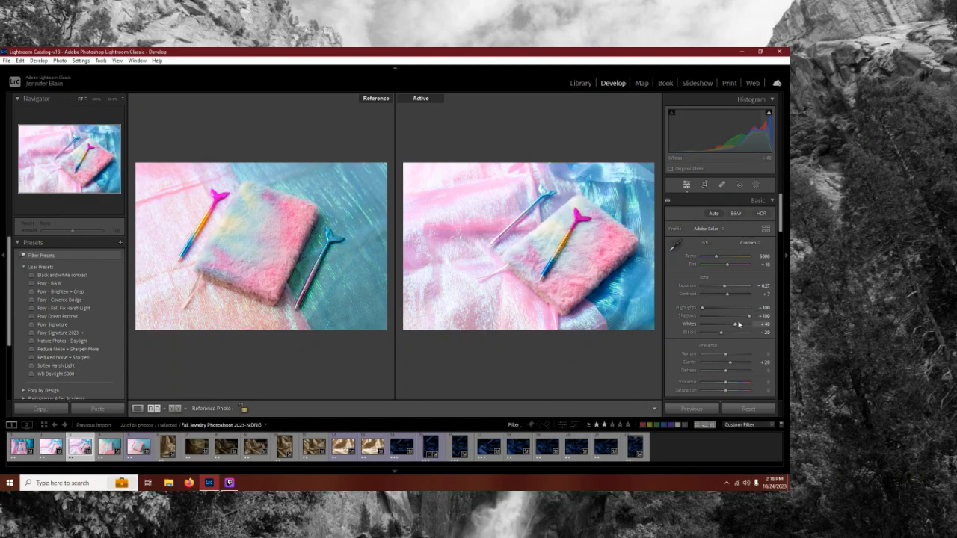
Step: Fine-tune the third notebook photo's Tone Curve regions and set its Temp to 5500
{"action": "scroll", "coordinate": [675, 335], "scroll_direction": "down", "scroll_amount": 5}
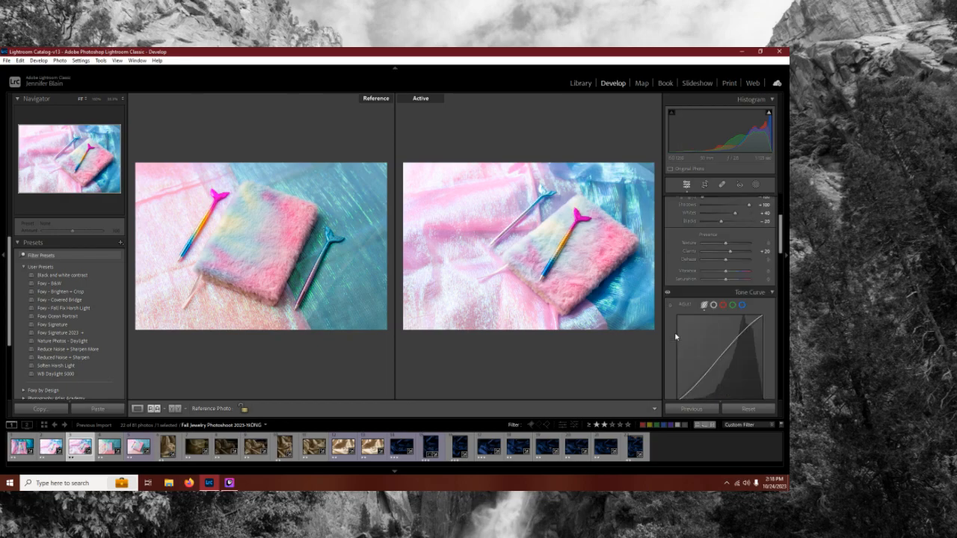
{"action": "scroll", "coordinate": [675, 337], "scroll_direction": "down", "scroll_amount": 2}
{"action": "left_click_drag", "start_coordinate": [723, 279], "coordinate": [725, 279]}
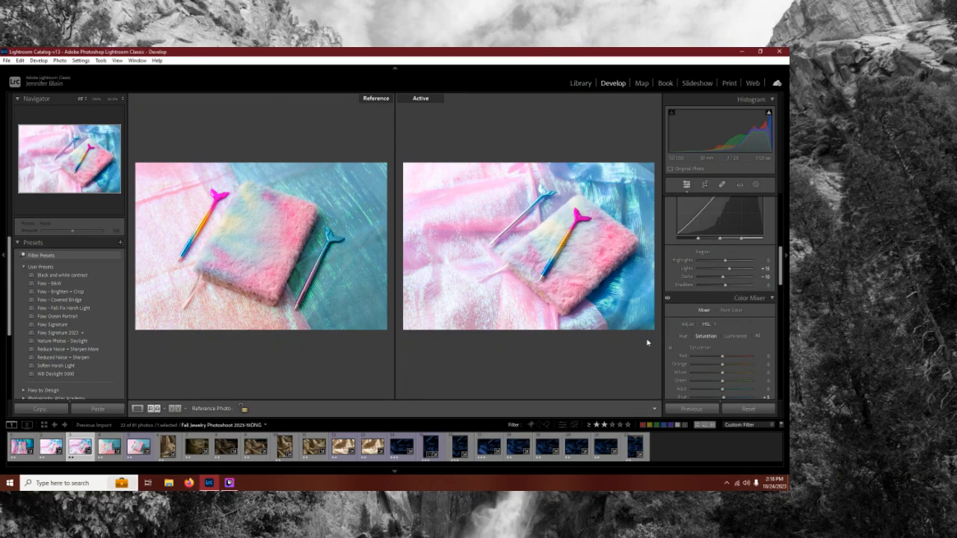
{"action": "scroll", "coordinate": [684, 284], "scroll_direction": "up", "scroll_amount": 10}
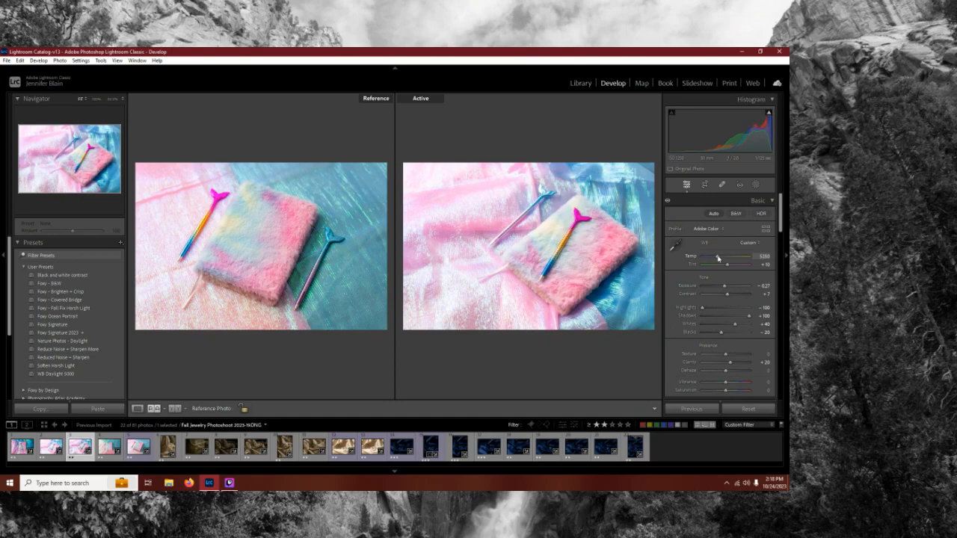
{"action": "left_click_drag", "start_coordinate": [718, 257], "coordinate": [719, 257]}
Step: Copy the develop settings of the third notebook photo
{"action": "left_click", "coordinate": [51, 446]}
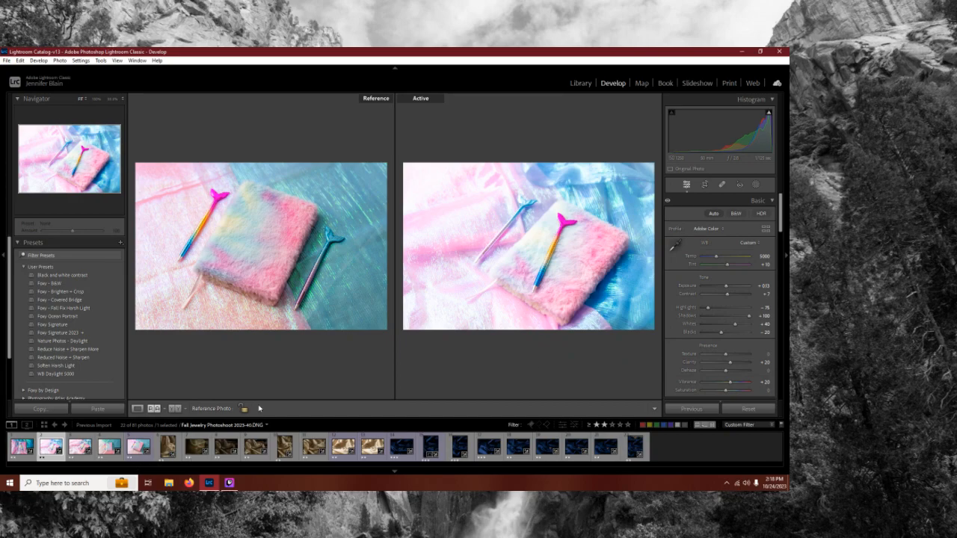
{"action": "left_click", "coordinate": [80, 446]}
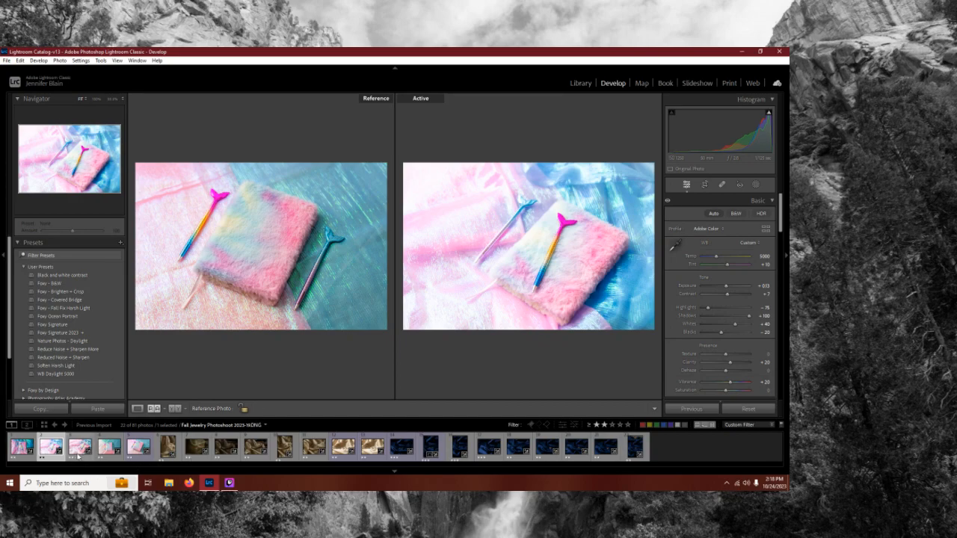
{"action": "right_click", "coordinate": [94, 416]}
{"action": "mouse_move", "coordinate": [133, 326]}
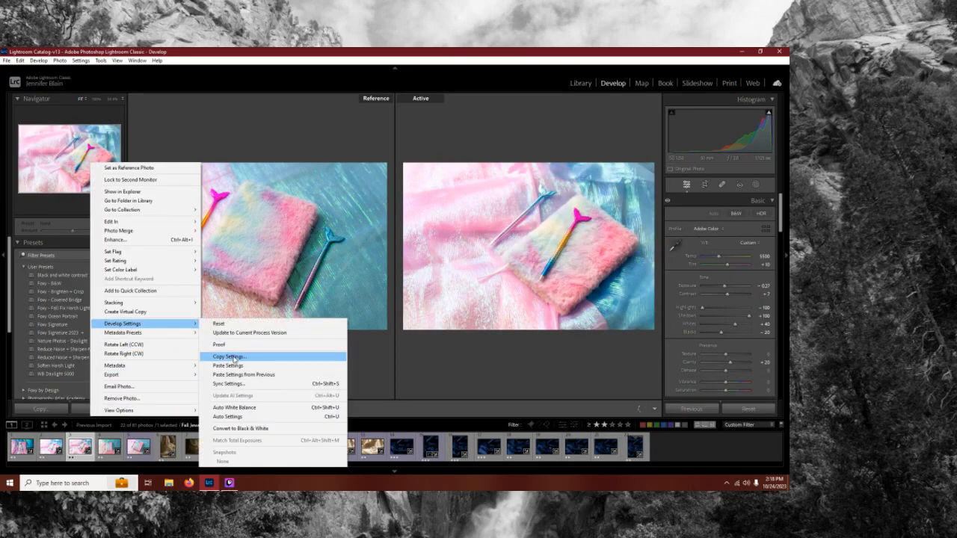
{"action": "left_click", "coordinate": [234, 358]}
{"action": "left_click", "coordinate": [568, 384]}
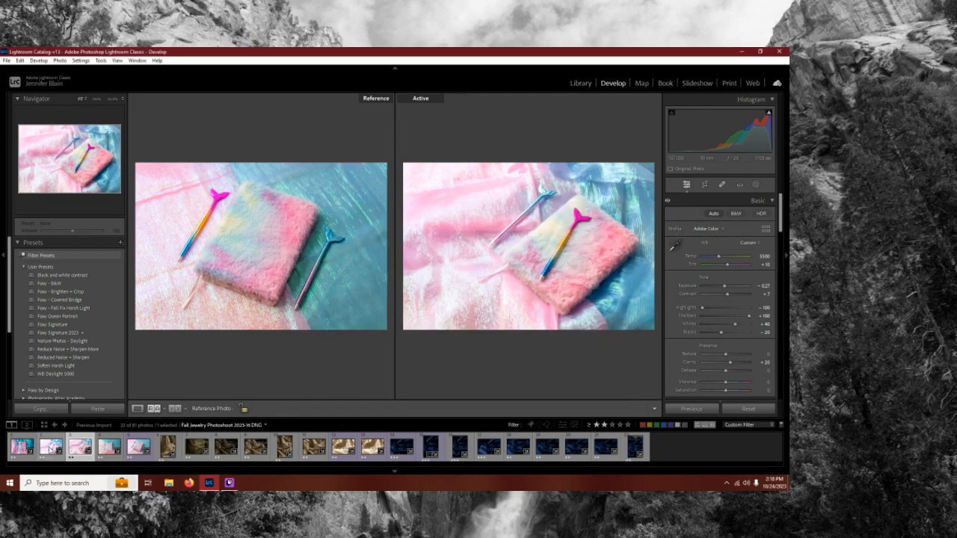
Step: Paste the copied develop settings onto the second notebook photo
{"action": "left_click", "coordinate": [51, 446]}
{"action": "right_click", "coordinate": [50, 445]}
{"action": "mouse_move", "coordinate": [112, 352]}
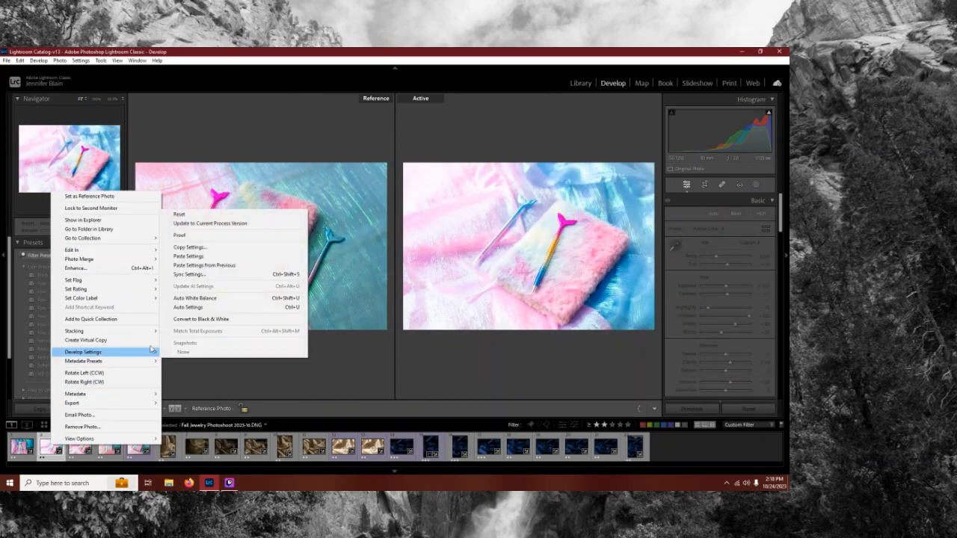
{"action": "left_click", "coordinate": [216, 263]}
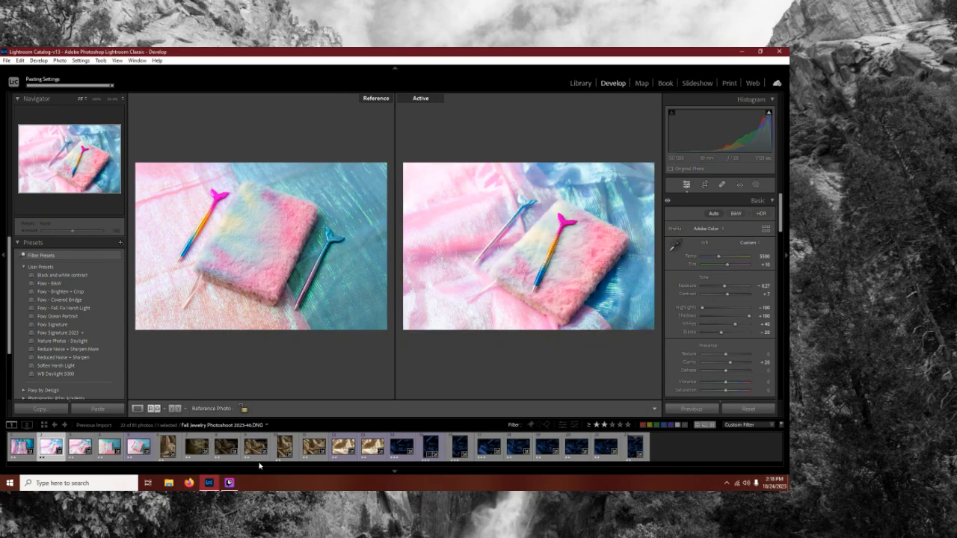
Step: Set the first notebook photo's Exposure to +0.53 and its Temp to 5250
{"action": "left_click", "coordinate": [15, 455]}
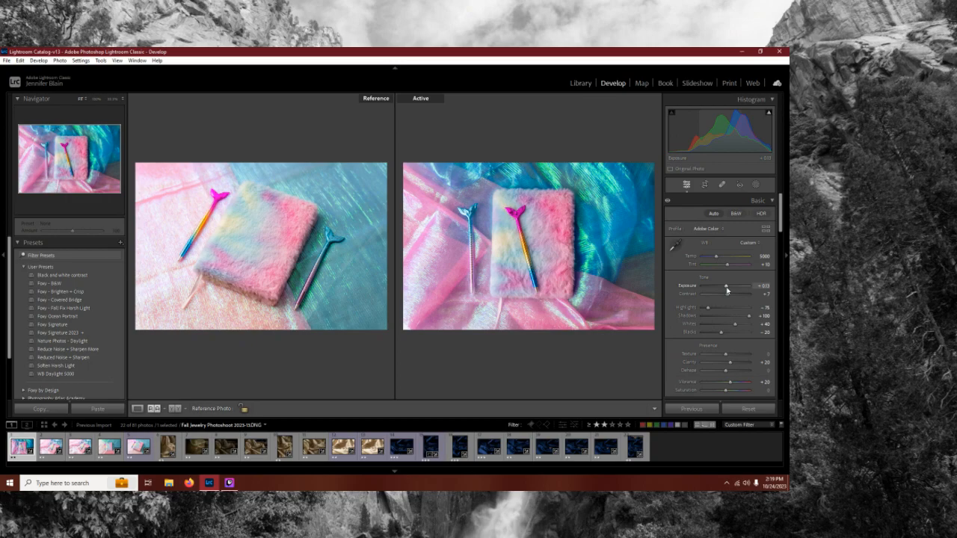
{"action": "left_click_drag", "start_coordinate": [726, 288], "coordinate": [727, 290]}
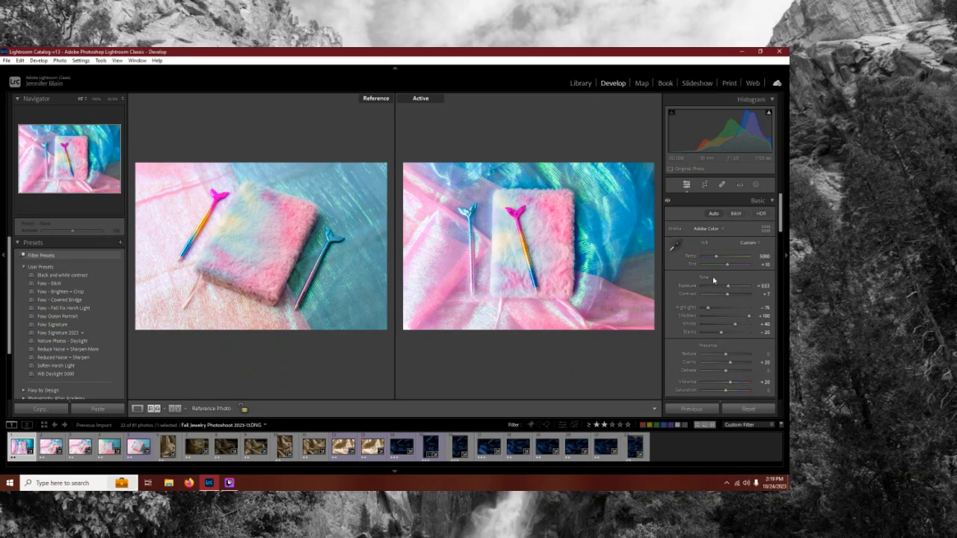
{"action": "left_click_drag", "start_coordinate": [717, 259], "coordinate": [718, 259]}
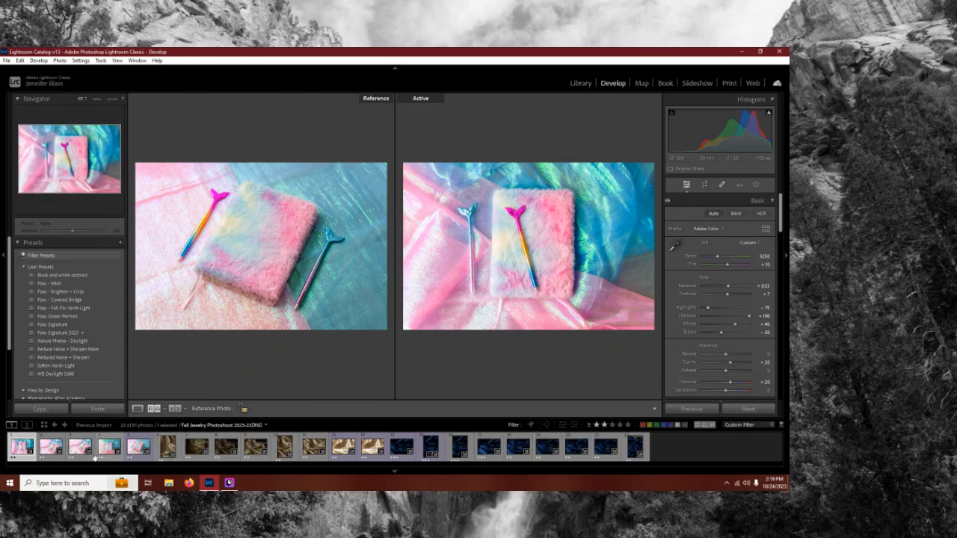
Step: Compare all five pastel notebook photos side by side in Survey view
{"action": "left_click", "coordinate": [138, 446], "text": "shift"}
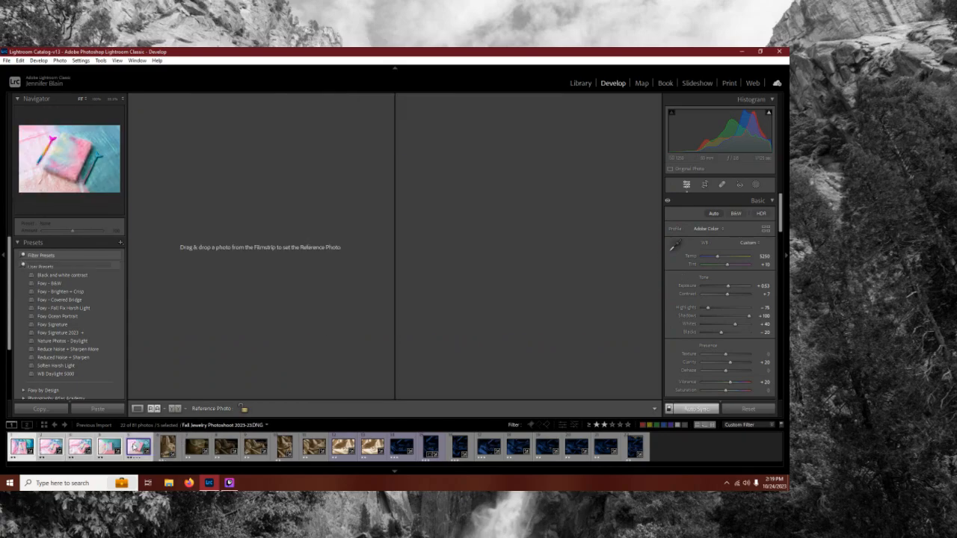
{"action": "key", "text": "n"}
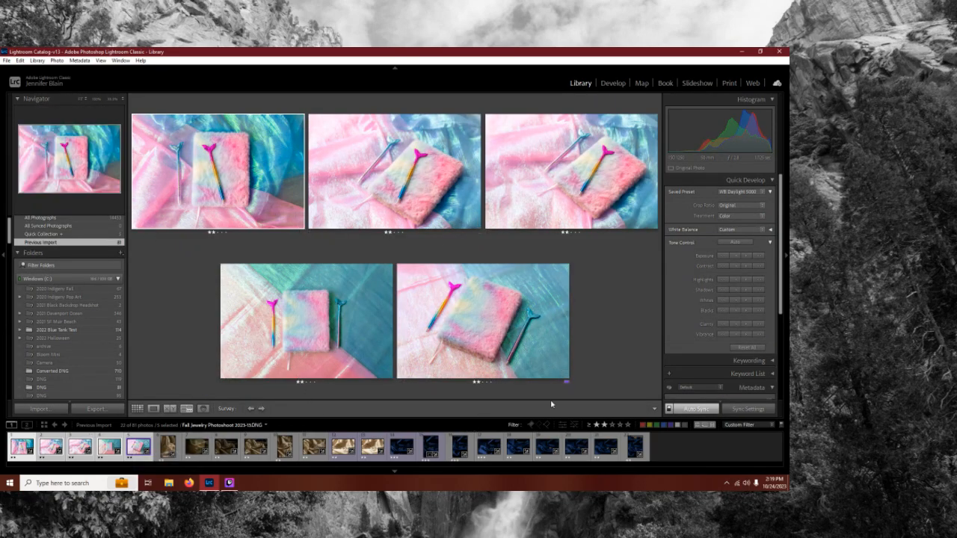
Step: Open the dark close-up of the ring on satin in the Develop module and show it in Loupe view
{"action": "left_click", "coordinate": [171, 452]}
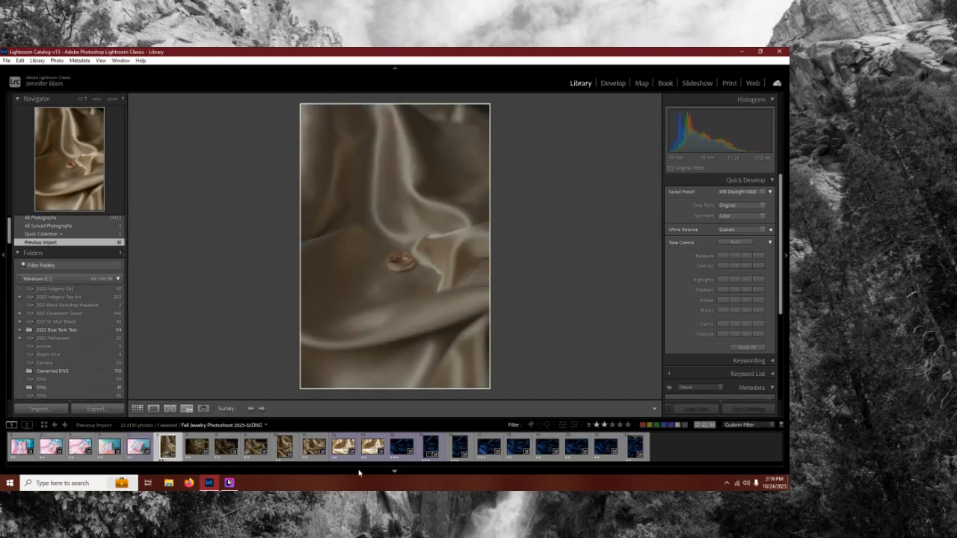
{"action": "key", "text": "Right"}
{"action": "key", "text": "Right"}
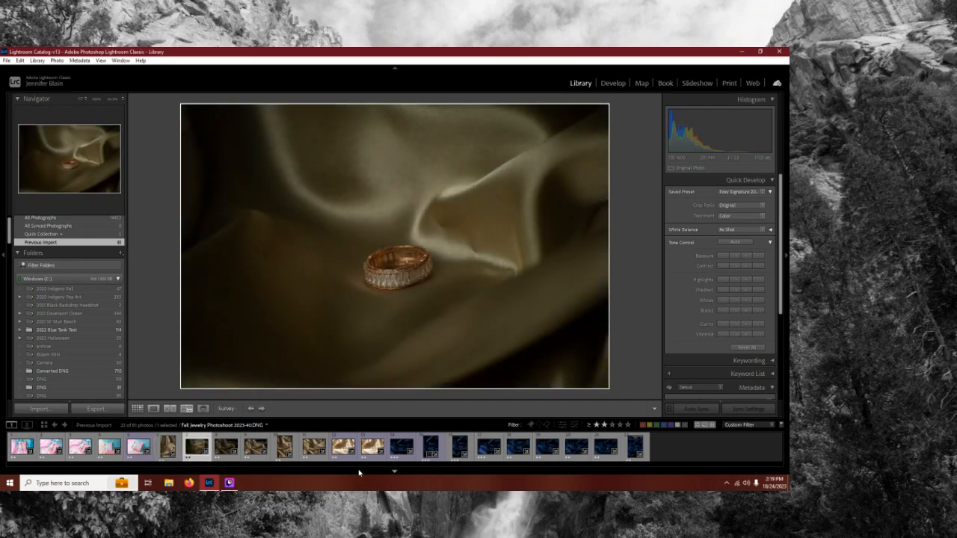
{"action": "key", "text": "Left"}
{"action": "left_click", "coordinate": [613, 83]}
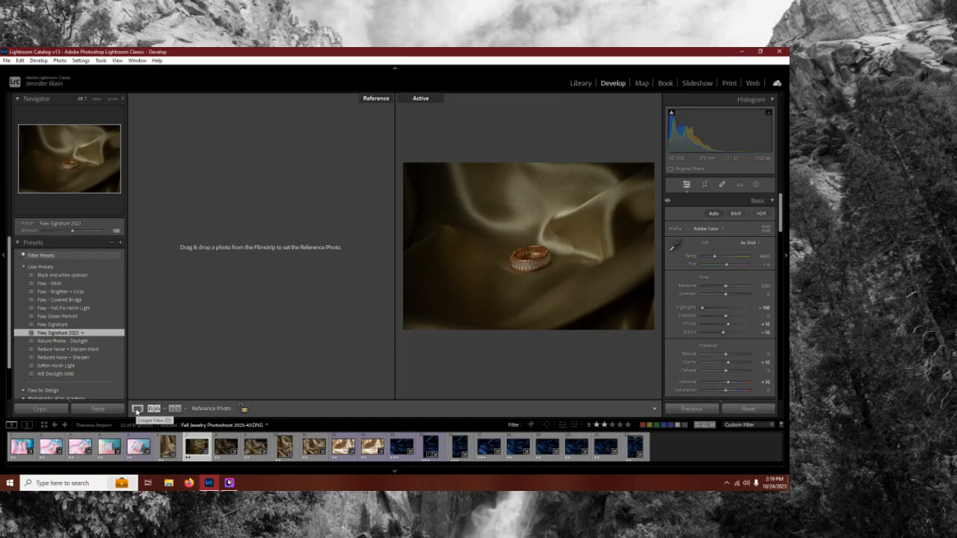
{"action": "left_click", "coordinate": [137, 409]}
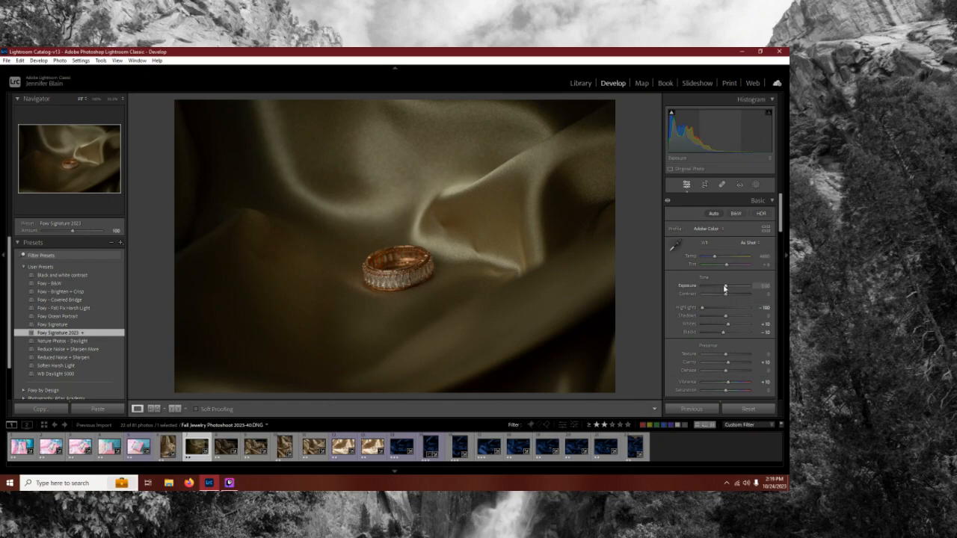
Step: Reset the ring close-up's Highlights to 0, and set Exposure to +0.70 and Shadows to +75
{"action": "double_click", "coordinate": [702, 313]}
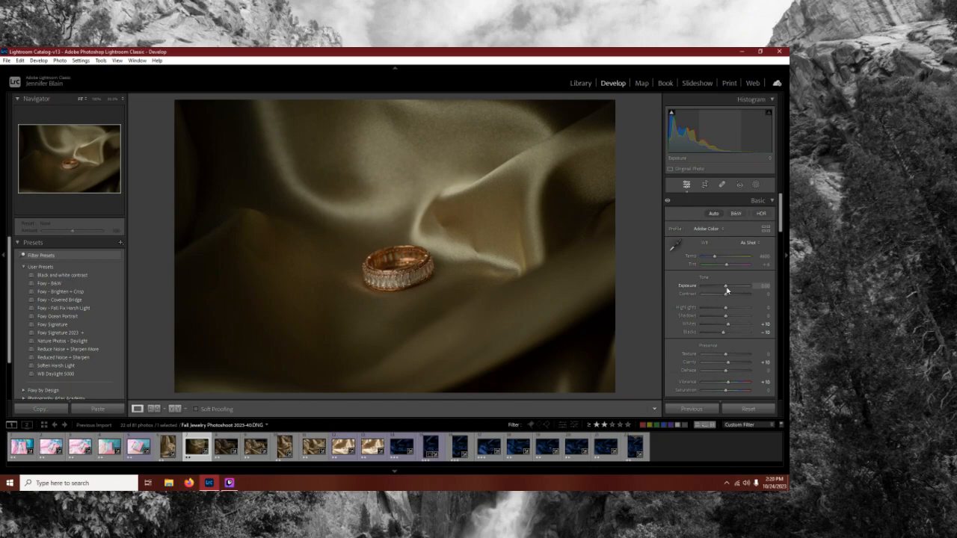
{"action": "left_click_drag", "start_coordinate": [726, 288], "coordinate": [725, 317]}
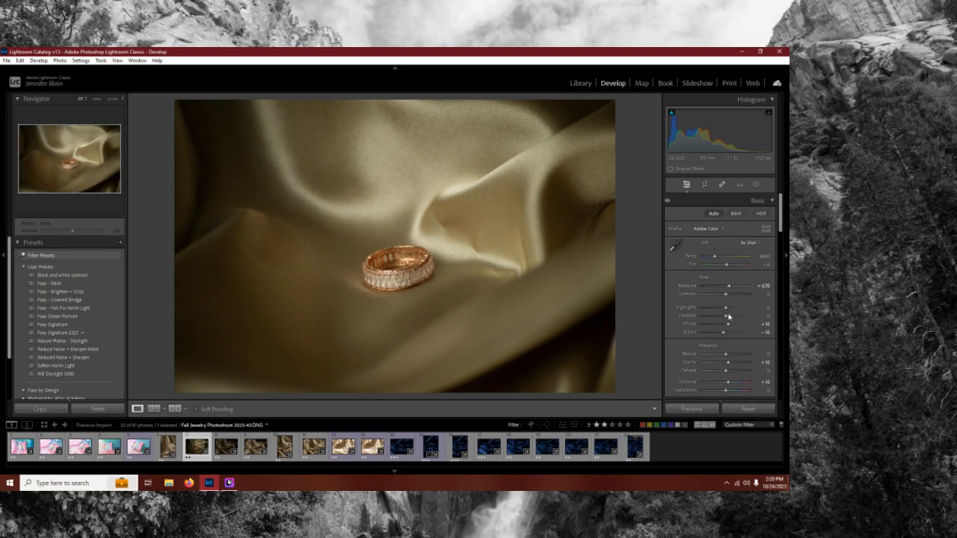
{"action": "key", "text": "Up"}
{"action": "key", "text": "Up"}
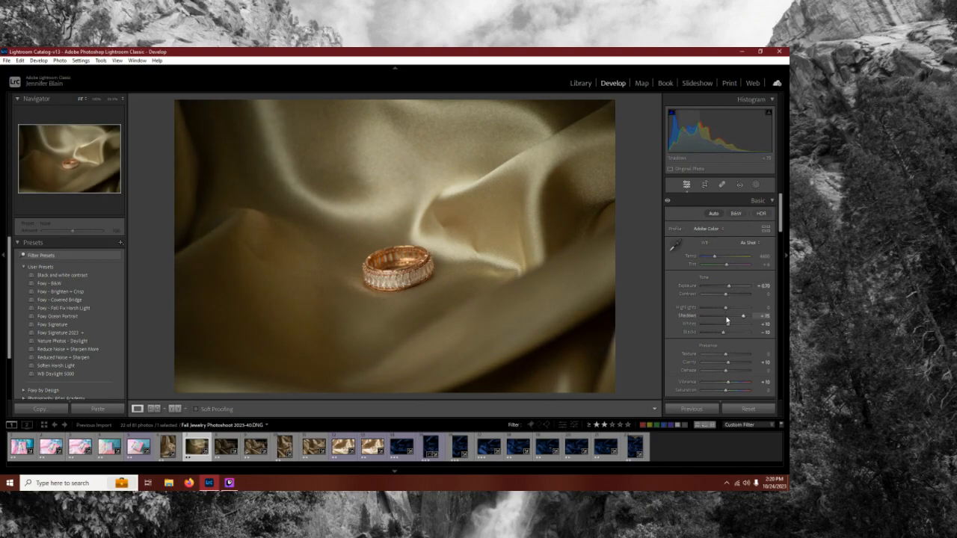
Step: Raise the ring close-up's Whites to +30 and Clarity to +20
{"action": "key", "text": "Up"}
{"action": "key", "text": "Up"}
{"action": "key", "text": "Up"}
{"action": "key", "text": "Up"}
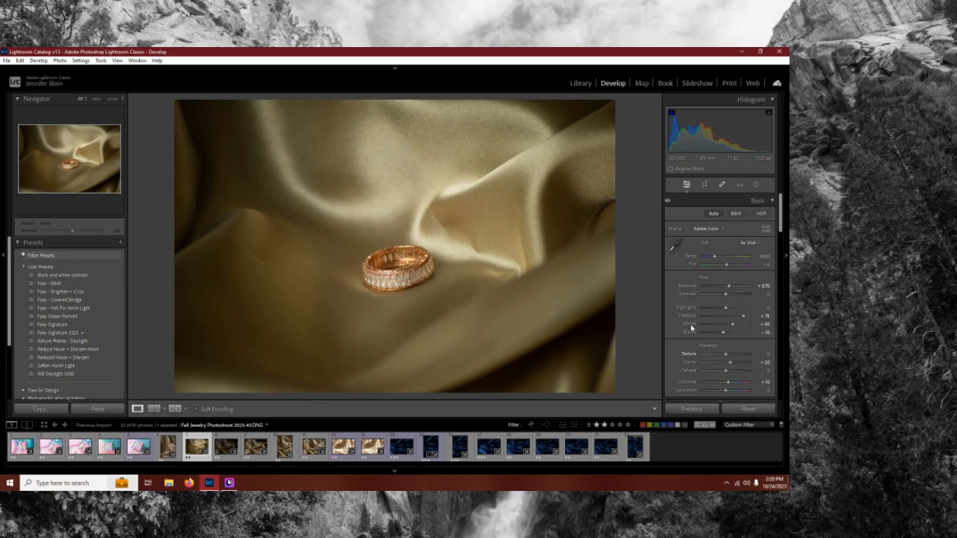
Step: Set the Tone Curve's Lights region to +20 and raise its Darks region
{"action": "scroll", "coordinate": [679, 329], "scroll_direction": "down", "scroll_amount": 8}
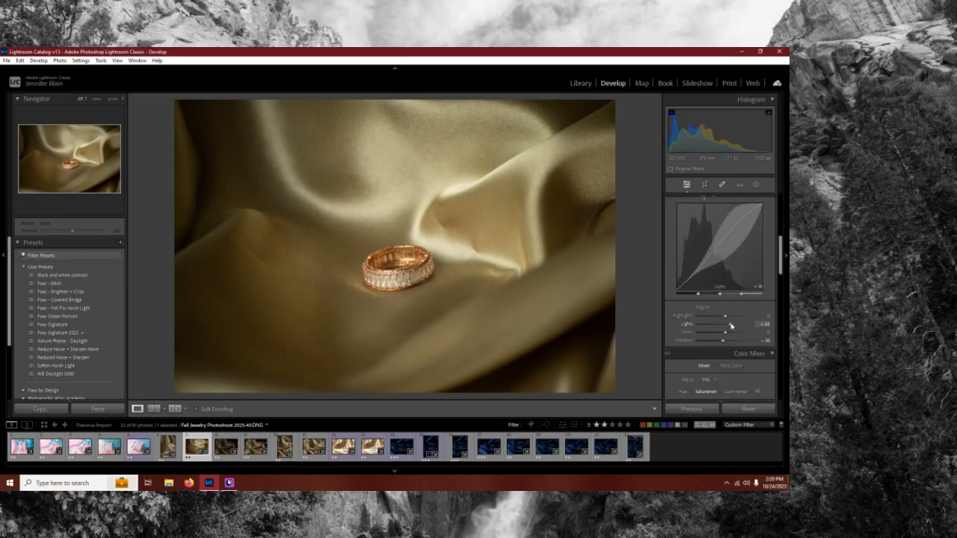
{"action": "left_click_drag", "start_coordinate": [728, 332], "coordinate": [729, 334]}
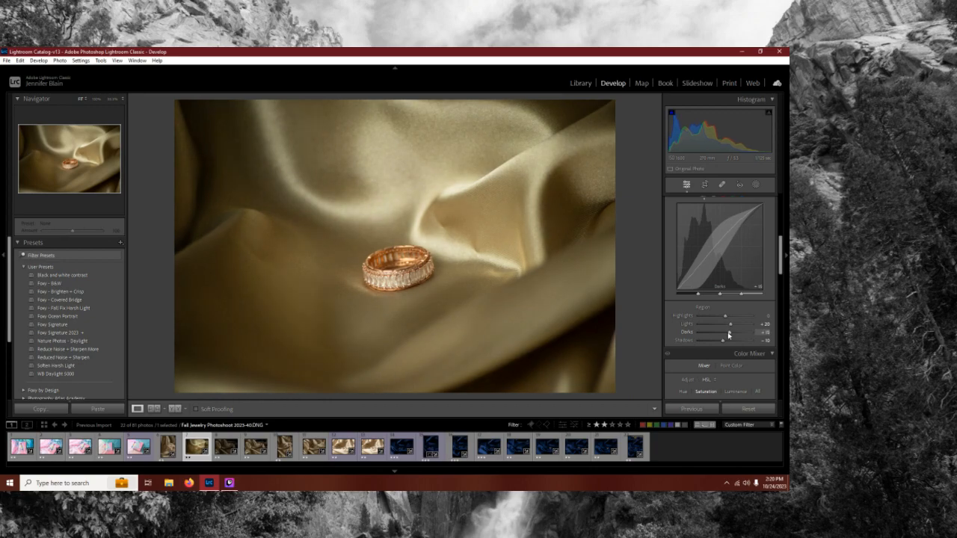
Step: Readjust the ring close-up's Shadows to +60 and raise its Exposure to about +1.10
{"action": "scroll", "coordinate": [681, 318], "scroll_direction": "up", "scroll_amount": 5}
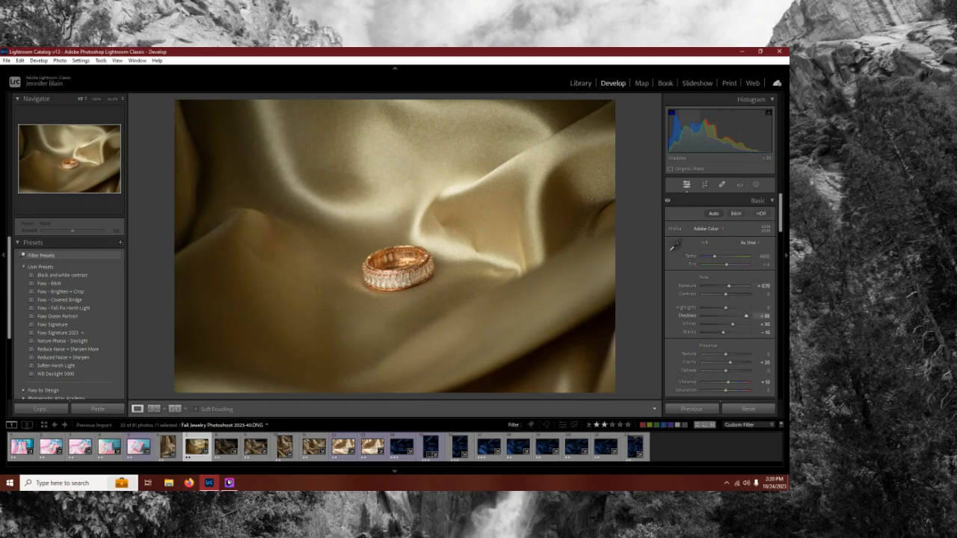
{"action": "left_click_drag", "start_coordinate": [742, 316], "coordinate": [735, 317]}
{"action": "key", "text": "ctrl+z"}
{"action": "left_click_drag", "start_coordinate": [720, 134], "coordinate": [729, 135]}
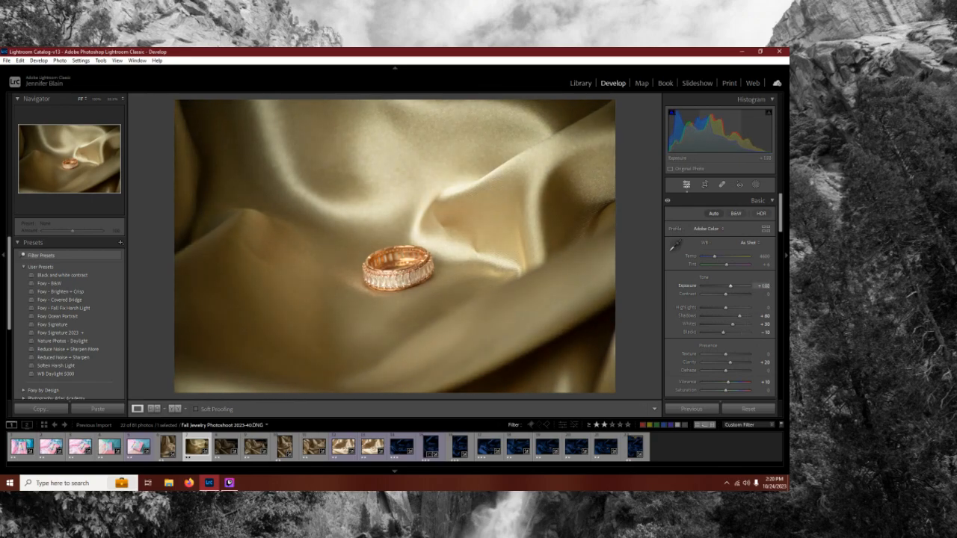
Step: Set the background color around the photo to White and check the other background color options
{"action": "right_click", "coordinate": [636, 220]}
{"action": "left_click", "coordinate": [652, 232]}
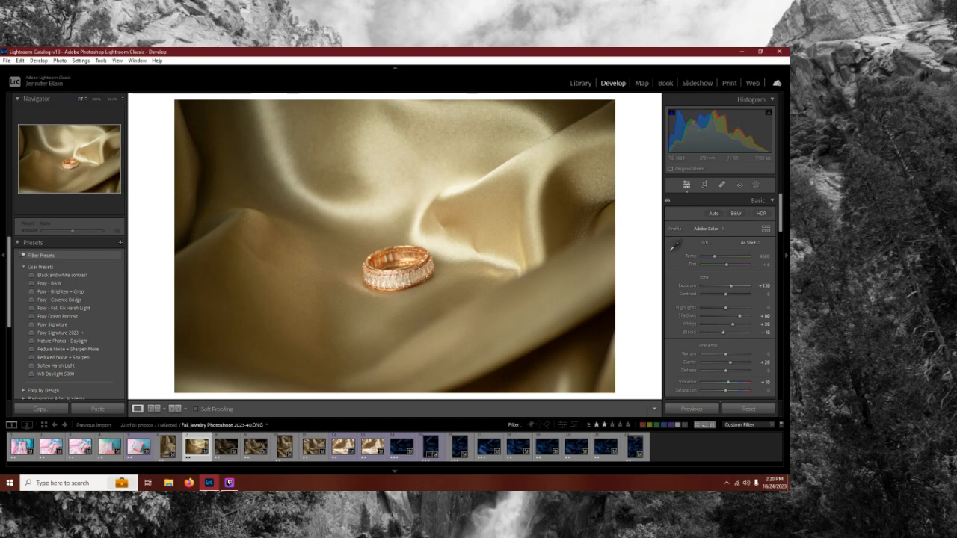
{"action": "right_click", "coordinate": [640, 262]}
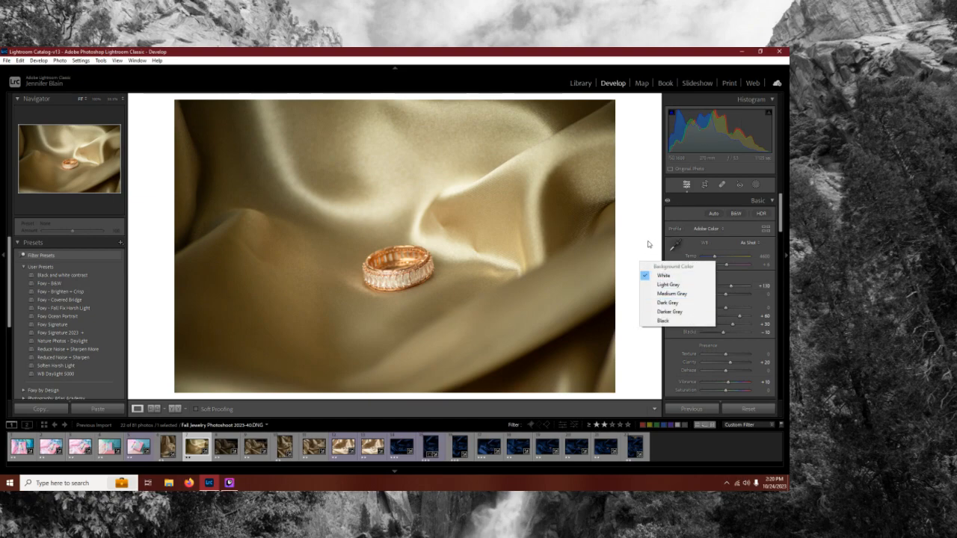
{"action": "left_click", "coordinate": [652, 245]}
Step: Readjust the ring close-up's Exposure to about +0.88, raise Highlights to +15 and set Whites to +35
{"action": "mouse_move", "coordinate": [729, 287]}
{"action": "left_mouse_down"}
{"action": "mouse_move", "coordinate": [711, 289]}
{"action": "mouse_move", "coordinate": [723, 291]}
{"action": "left_mouse_up"}
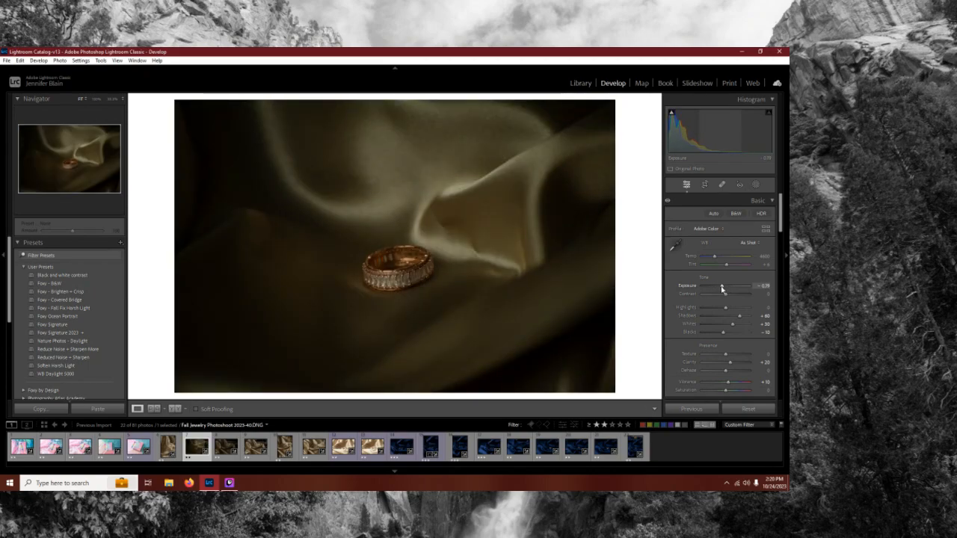
{"action": "left_click_drag", "start_coordinate": [723, 288], "coordinate": [730, 293]}
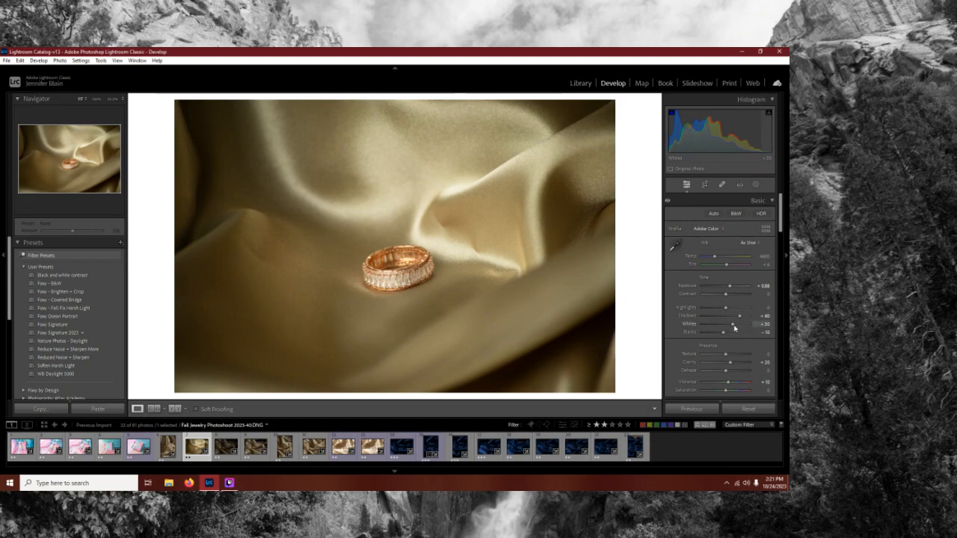
{"action": "left_click_drag", "start_coordinate": [733, 327], "coordinate": [733, 328]}
{"action": "left_click", "coordinate": [113, 99]}
{"action": "left_click_drag", "start_coordinate": [415, 231], "coordinate": [420, 215]}
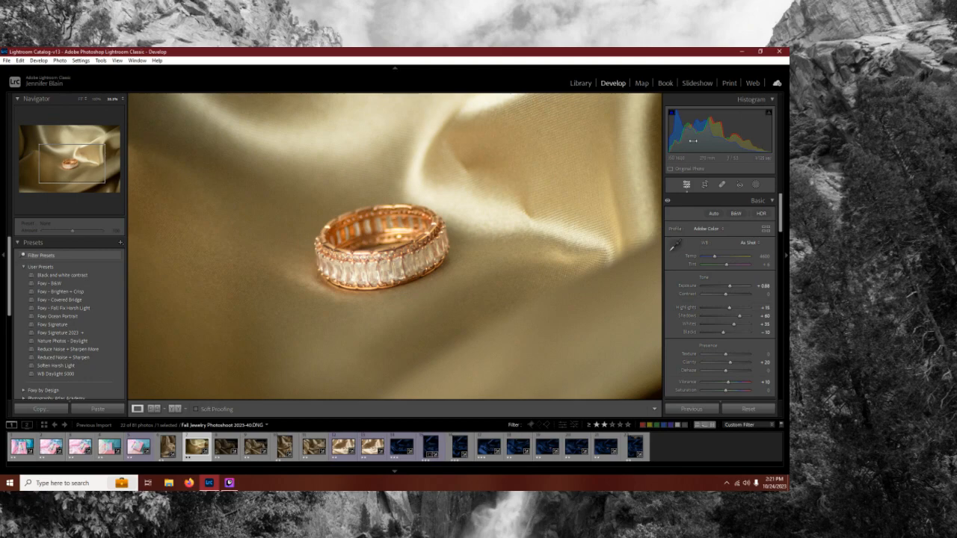
Step: Set the ring close-up's Exposure to +1.00 and its Contrast to +5
{"action": "left_click_drag", "start_coordinate": [729, 288], "coordinate": [729, 289]}
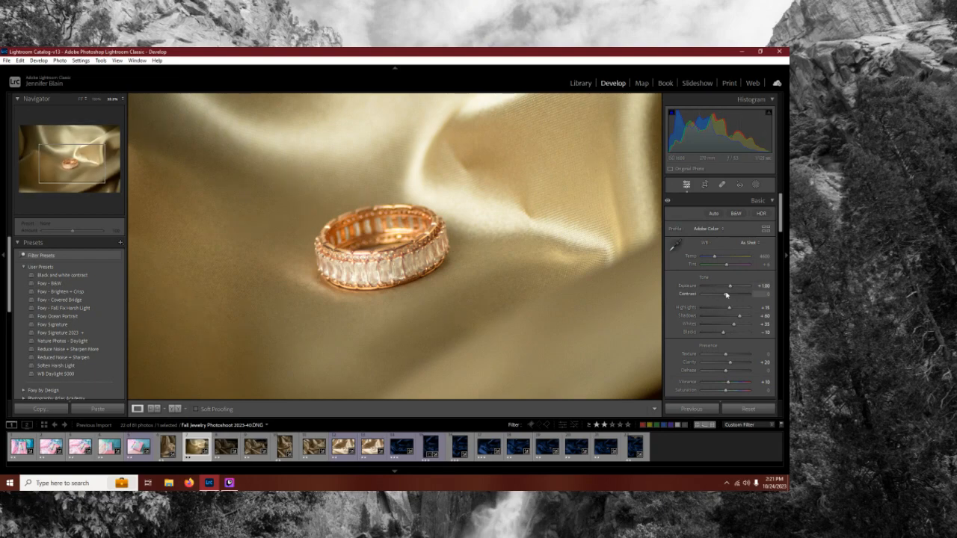
{"action": "key", "text": "Up"}
{"action": "key", "text": "Down"}
{"action": "key", "text": "Down"}
Step: Apply the WB Daylight 5000 preset to the ring close-up and cool its Temp to about 4750
{"action": "left_click", "coordinate": [749, 243]}
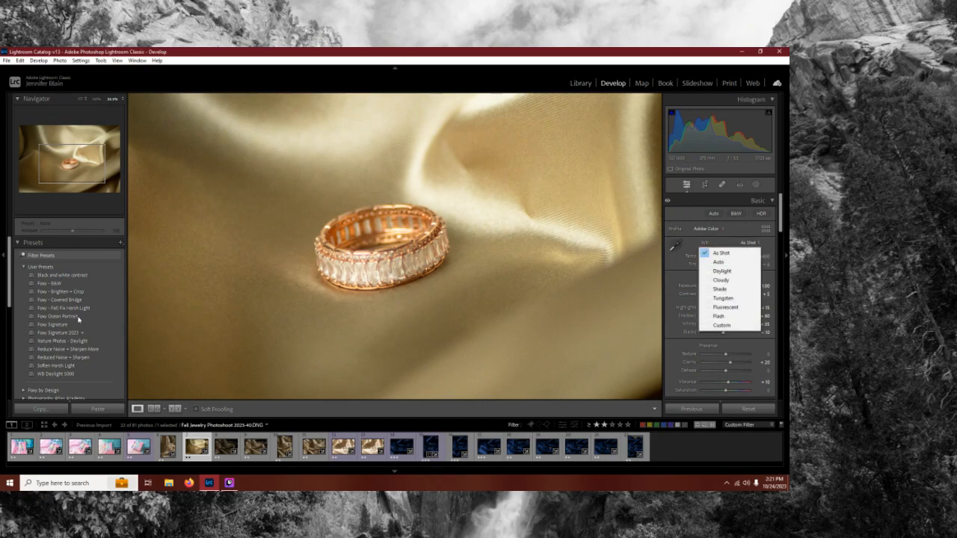
{"action": "left_click", "coordinate": [61, 374]}
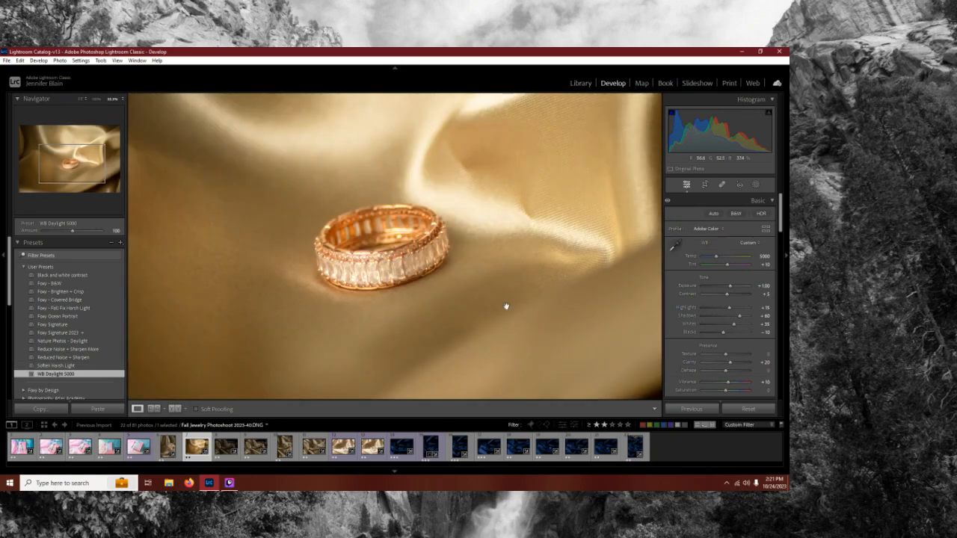
{"action": "left_click", "coordinate": [431, 274]}
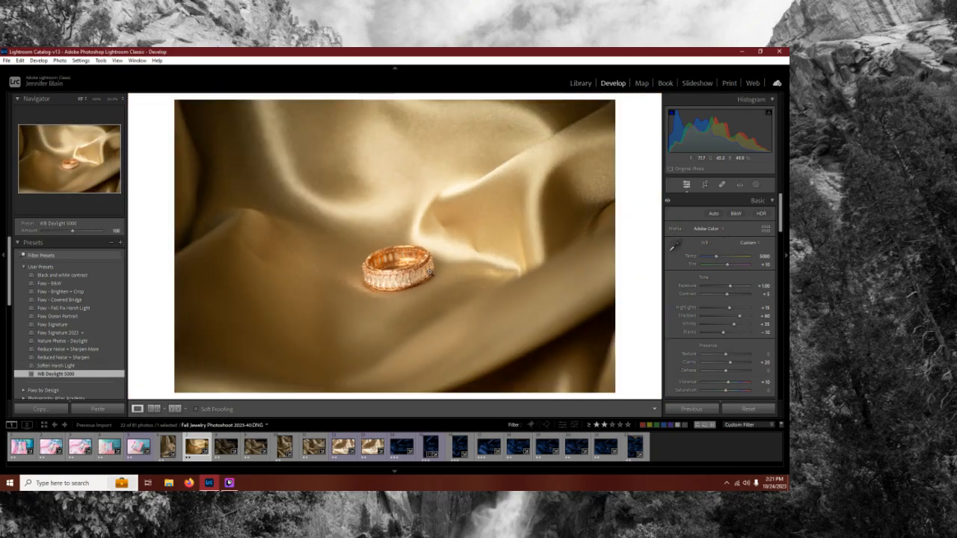
{"action": "left_click", "coordinate": [455, 281]}
{"action": "left_click_drag", "start_coordinate": [718, 256], "coordinate": [716, 258]}
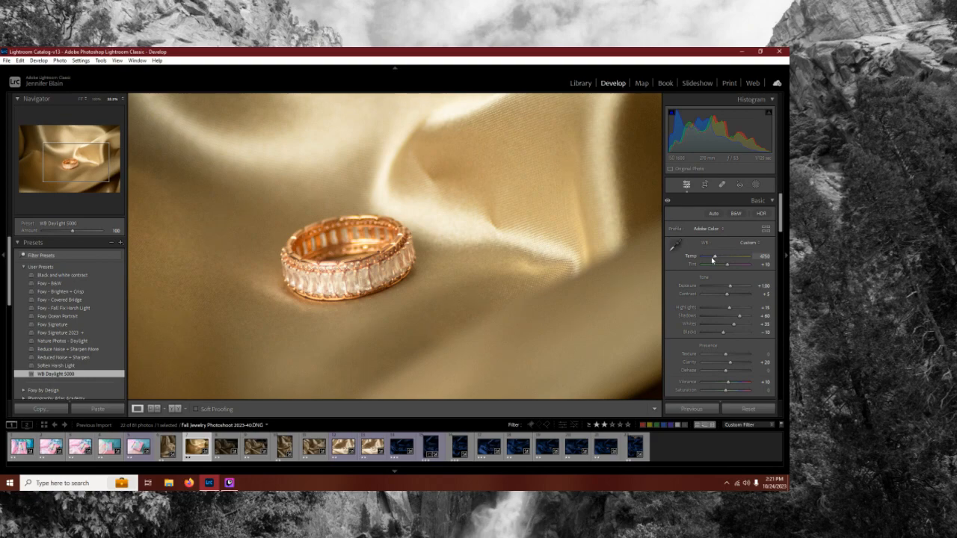
Step: Raise the ring close-up's manual noise reduction Luminance to about 36
{"action": "scroll", "coordinate": [683, 274], "scroll_direction": "down", "scroll_amount": 2}
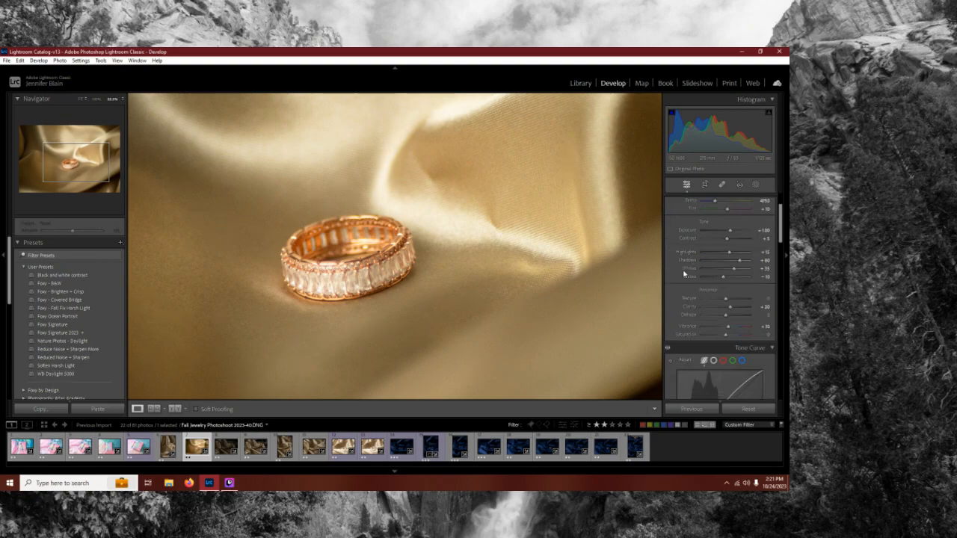
{"action": "scroll", "coordinate": [683, 273], "scroll_direction": "down", "scroll_amount": 6}
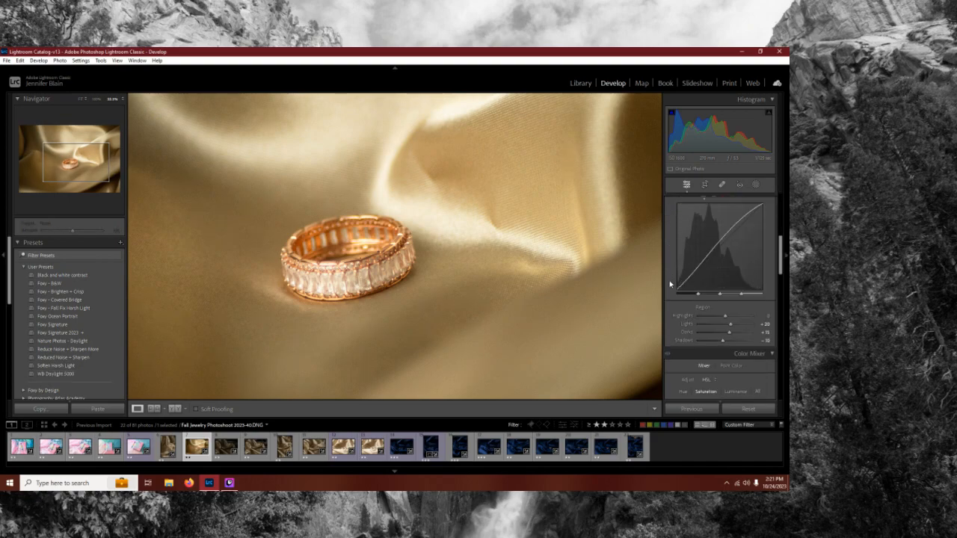
{"action": "scroll", "coordinate": [671, 284], "scroll_direction": "down", "scroll_amount": 2}
{"action": "scroll", "coordinate": [671, 284], "scroll_direction": "down", "scroll_amount": 8}
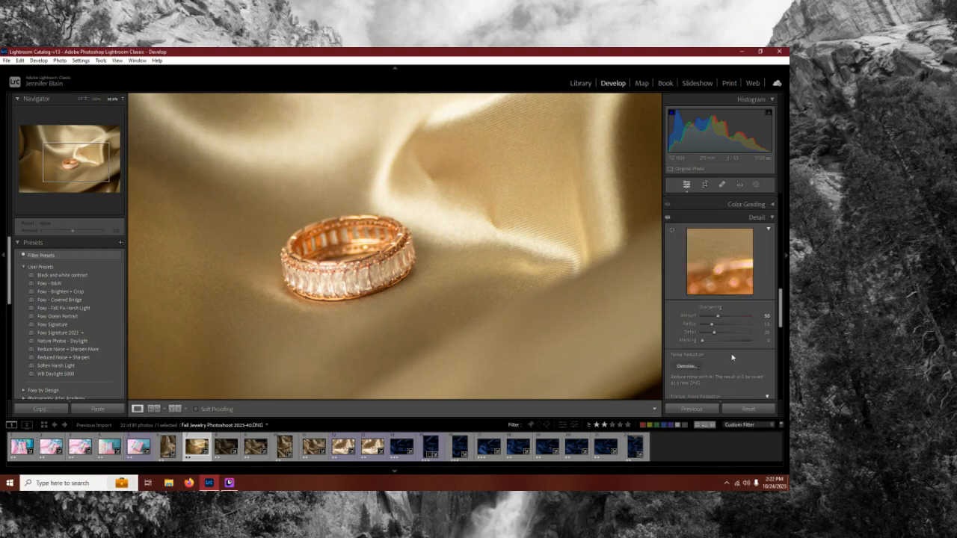
{"action": "scroll", "coordinate": [706, 363], "scroll_direction": "down", "scroll_amount": 2}
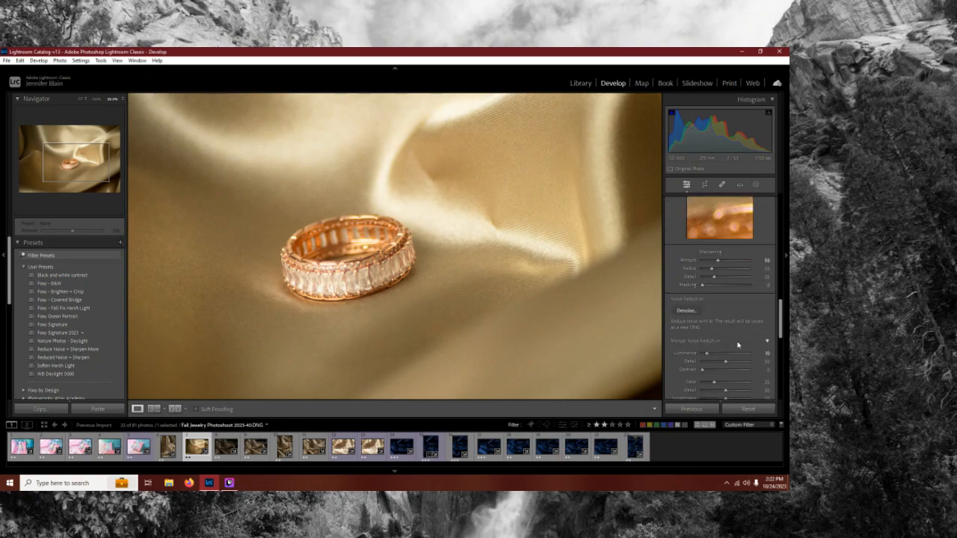
{"action": "left_click_drag", "start_coordinate": [716, 356], "coordinate": [720, 356]}
{"action": "scroll", "coordinate": [780, 323], "scroll_direction": "up", "scroll_amount": 1}
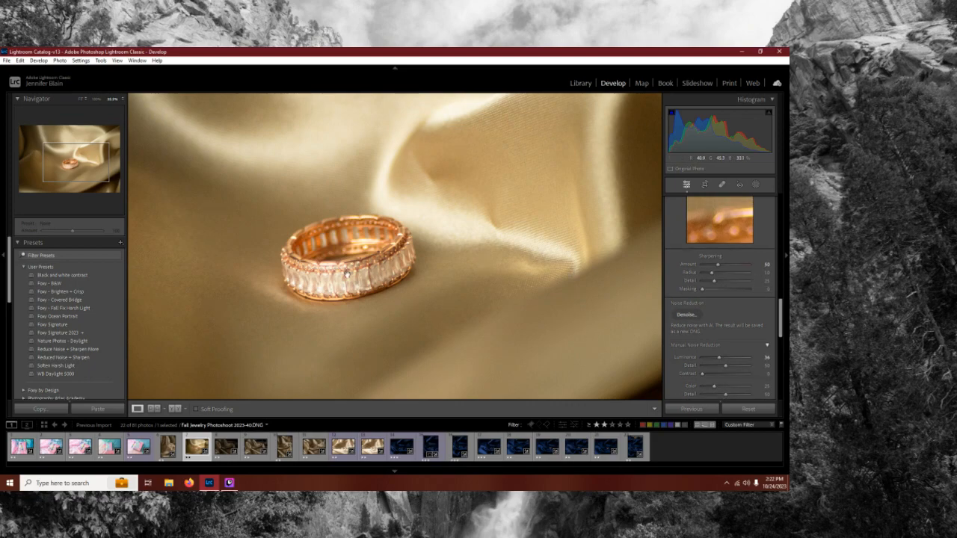
Step: Aim the detail preview at the ring's stones and set the Sharpening Amount to 70
{"action": "scroll", "coordinate": [699, 256], "scroll_direction": "up", "scroll_amount": 3}
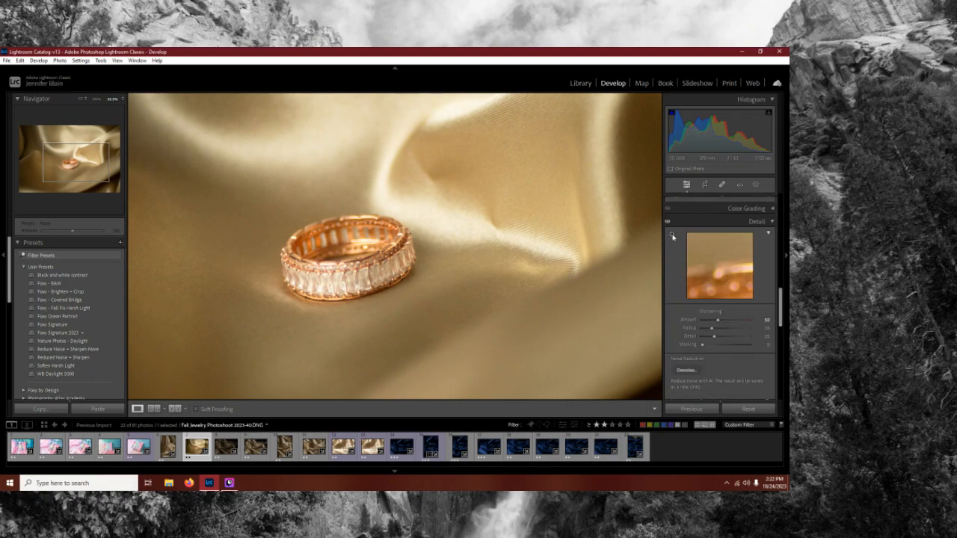
{"action": "left_click", "coordinate": [673, 234]}
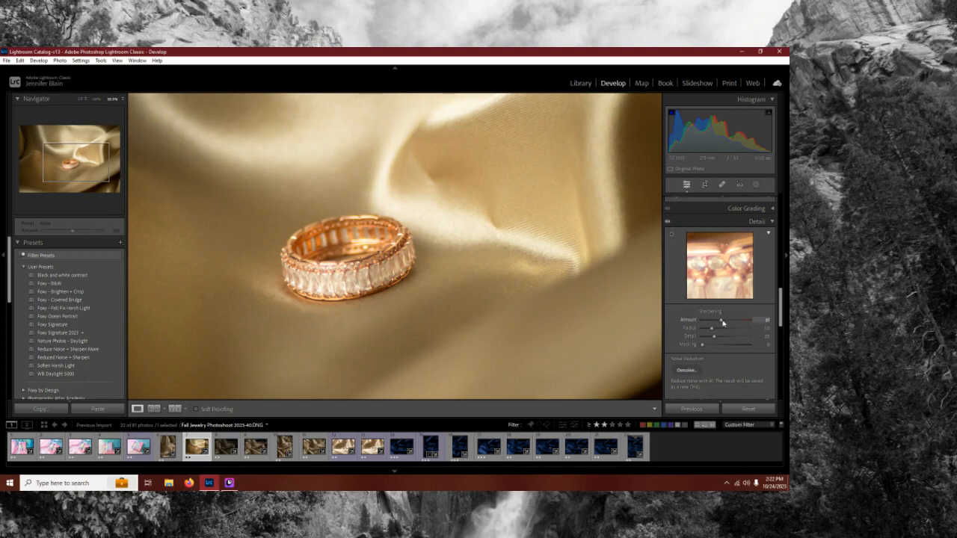
{"action": "left_click", "coordinate": [761, 320]}
{"action": "scroll", "coordinate": [677, 342], "scroll_direction": "down", "scroll_amount": 3}
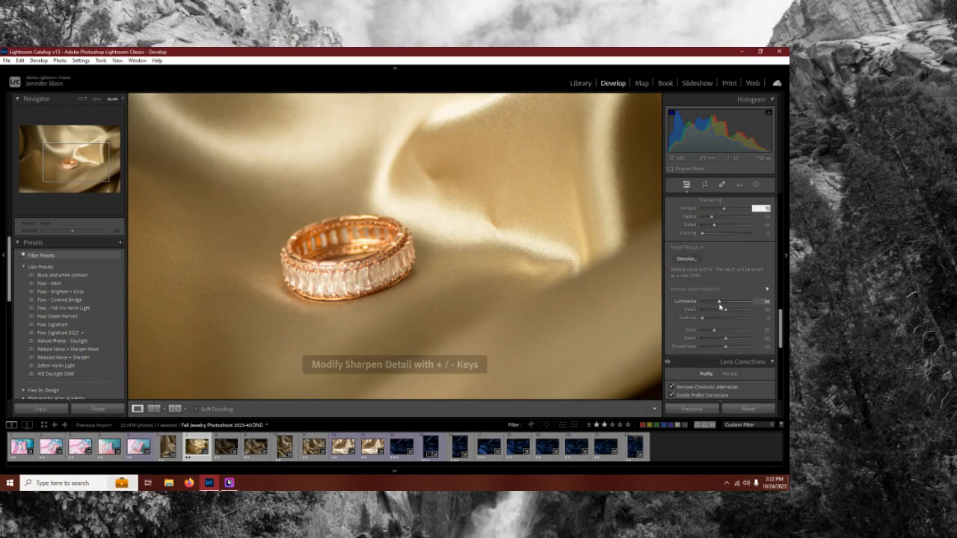
Step: Set the noise reduction Luminance to 50 and compare the whole ring photo before and after editing
{"action": "left_click_drag", "start_coordinate": [719, 302], "coordinate": [719, 303]}
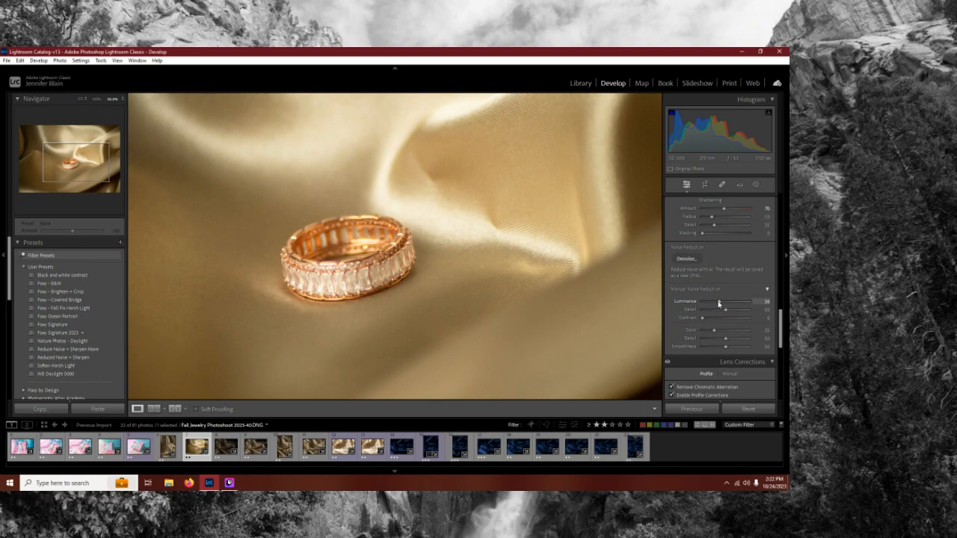
{"action": "left_click", "coordinate": [758, 301]}
{"action": "left_click", "coordinate": [669, 217]}
{"action": "left_click", "coordinate": [441, 388]}
{"action": "key", "text": "backslash"}
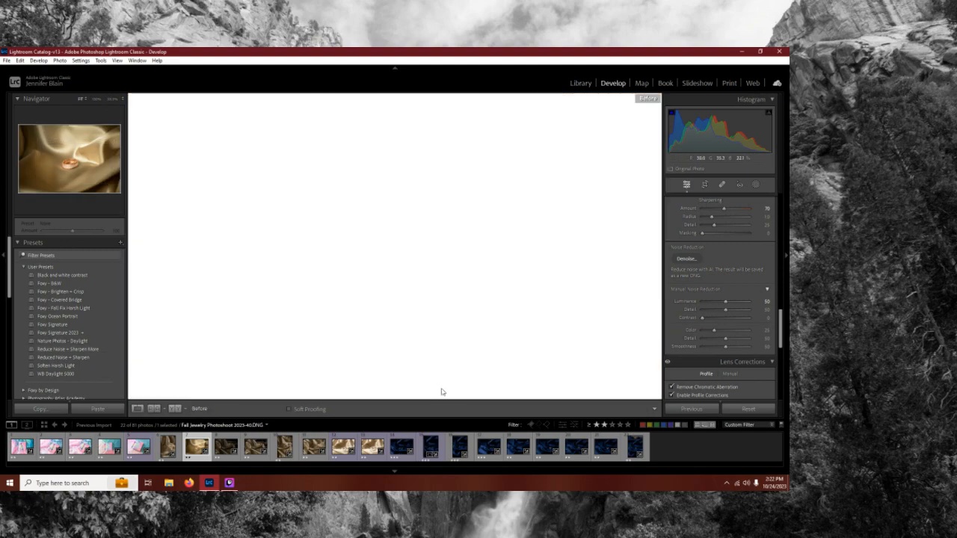
{"action": "key", "text": "backslash"}
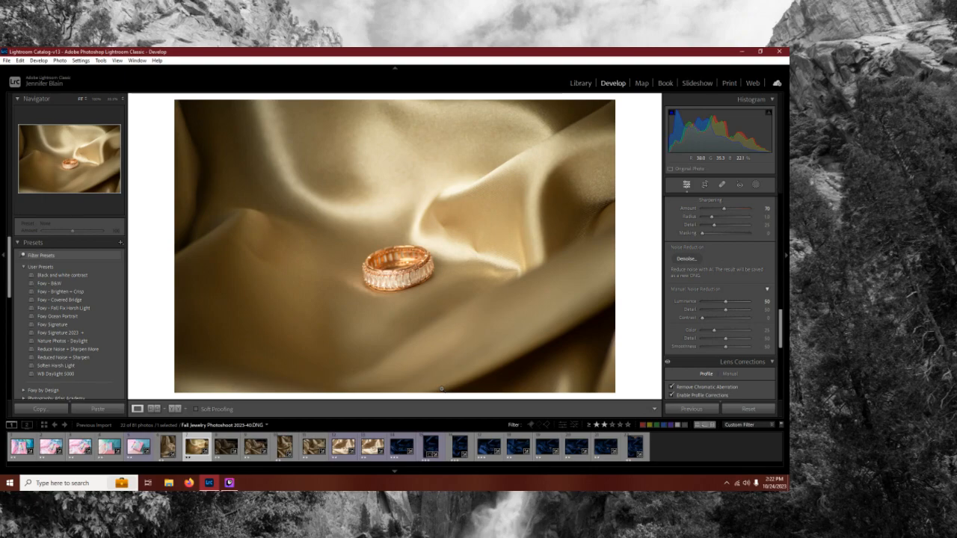
Step: Reset the ring close-up's Highlights to 0 and inspect the ring at closer zoom
{"action": "scroll", "coordinate": [684, 329], "scroll_direction": "up", "scroll_amount": 8}
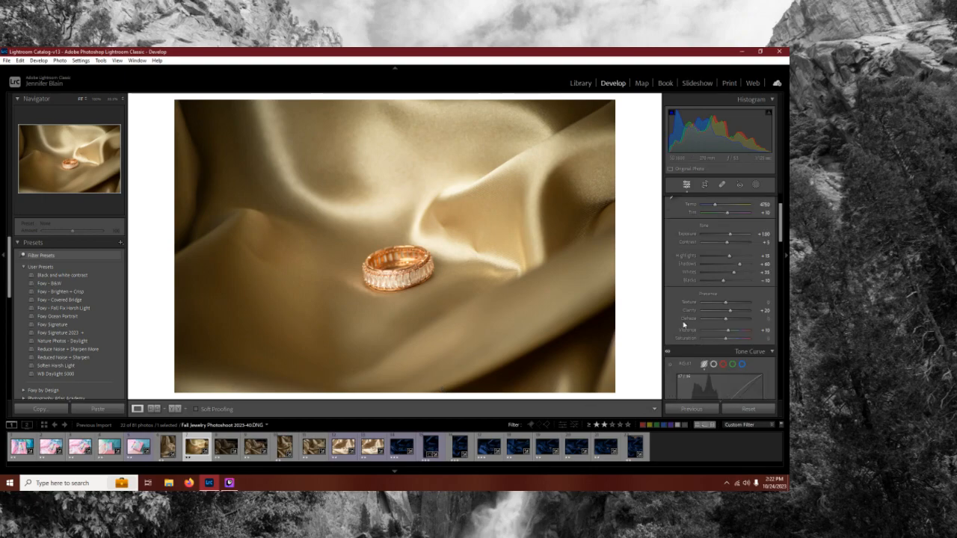
{"action": "scroll", "coordinate": [685, 314], "scroll_direction": "up", "scroll_amount": 2}
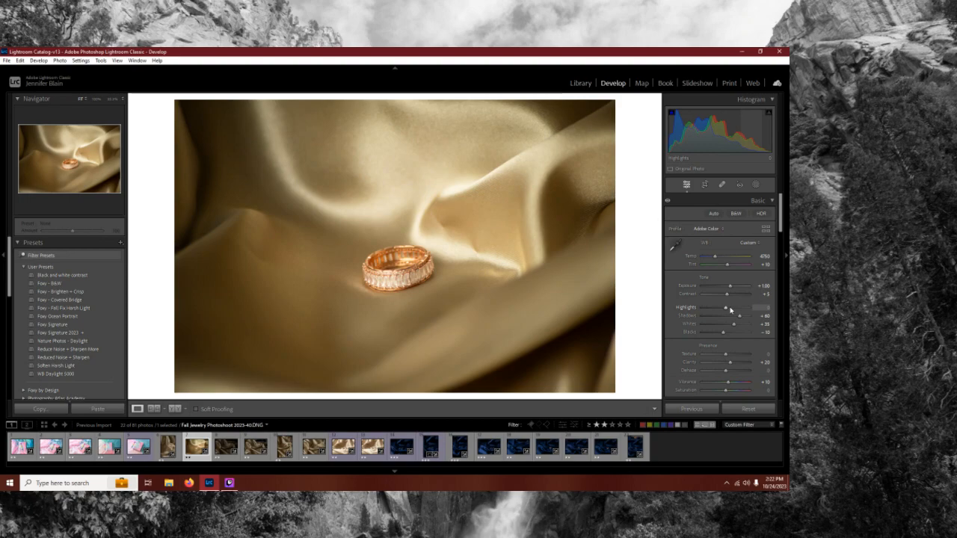
{"action": "left_click", "coordinate": [406, 275]}
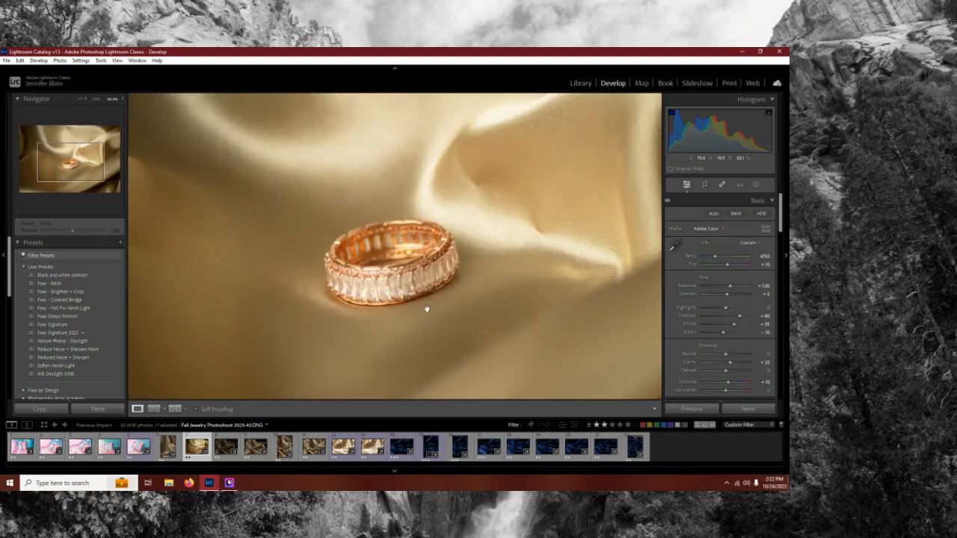
{"action": "mouse_move", "coordinate": [728, 311]}
{"action": "left_mouse_down"}
{"action": "mouse_move", "coordinate": [771, 314]}
{"action": "mouse_move", "coordinate": [726, 311]}
{"action": "left_mouse_up"}
Step: Copy the develop settings of the edited ring close-up, Fall Jewelry Photoshoot 2023-40
{"action": "right_click", "coordinate": [190, 449]}
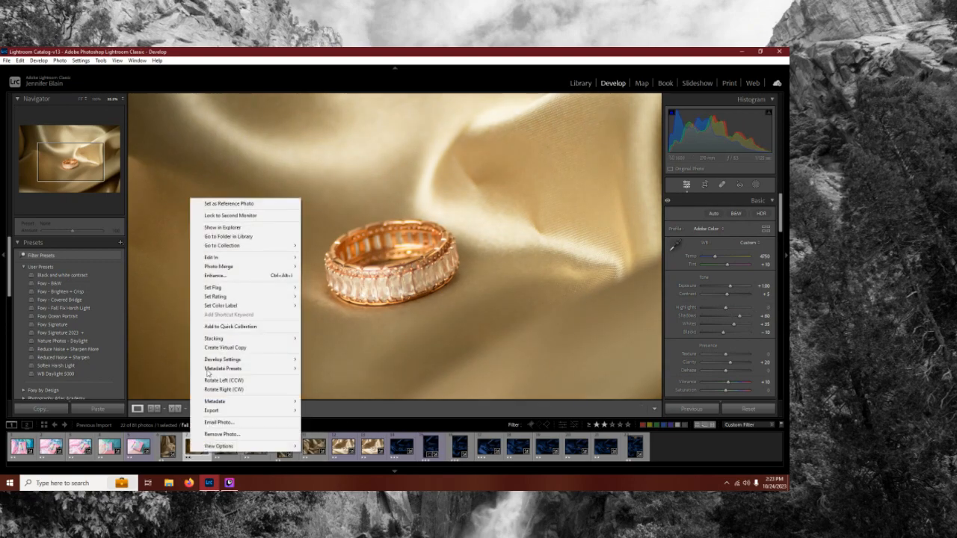
{"action": "mouse_move", "coordinate": [215, 362]}
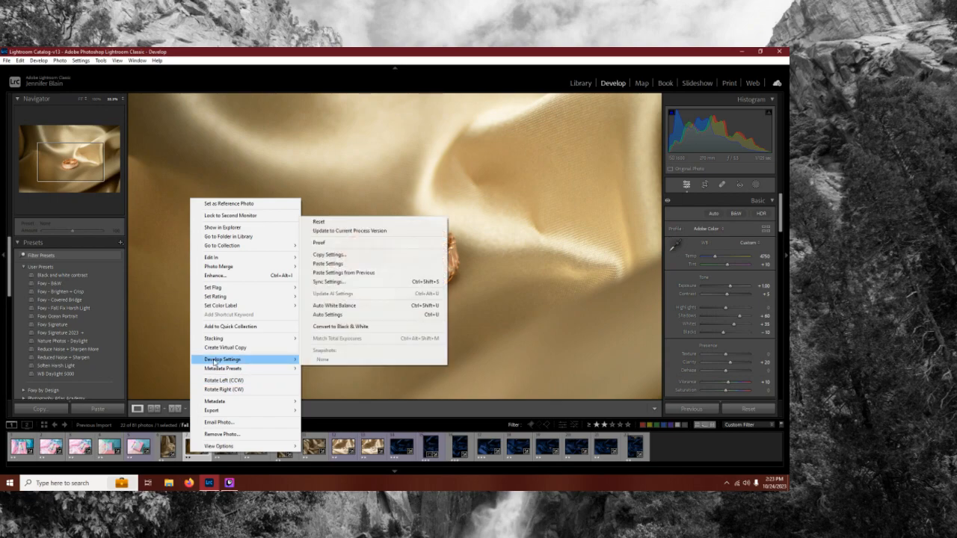
{"action": "left_click", "coordinate": [333, 255]}
{"action": "left_click", "coordinate": [571, 387]}
Step: Select all eight gold-satin photos, beginning with 2023-32, and paste the copied develop settings onto them
{"action": "key", "text": "Left"}
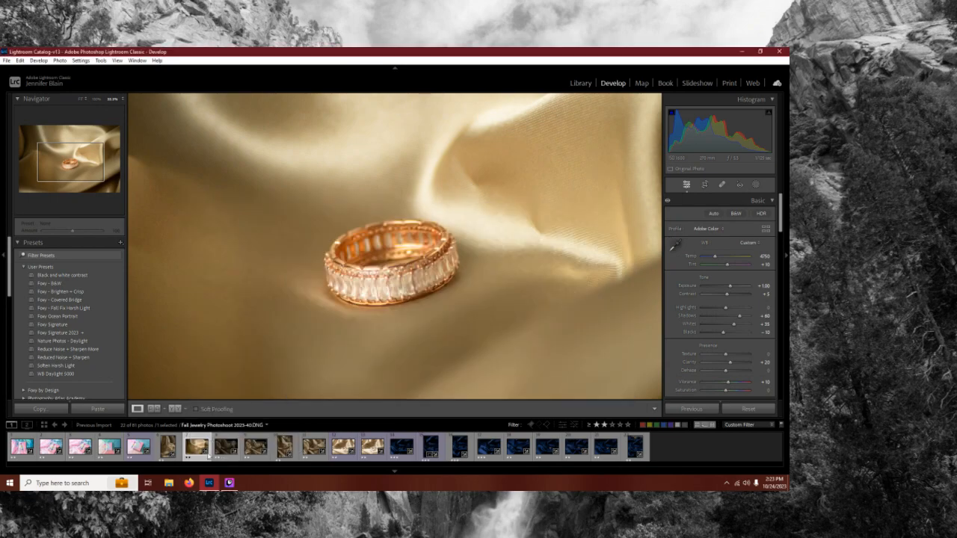
{"action": "left_click", "coordinate": [379, 451], "text": "shift"}
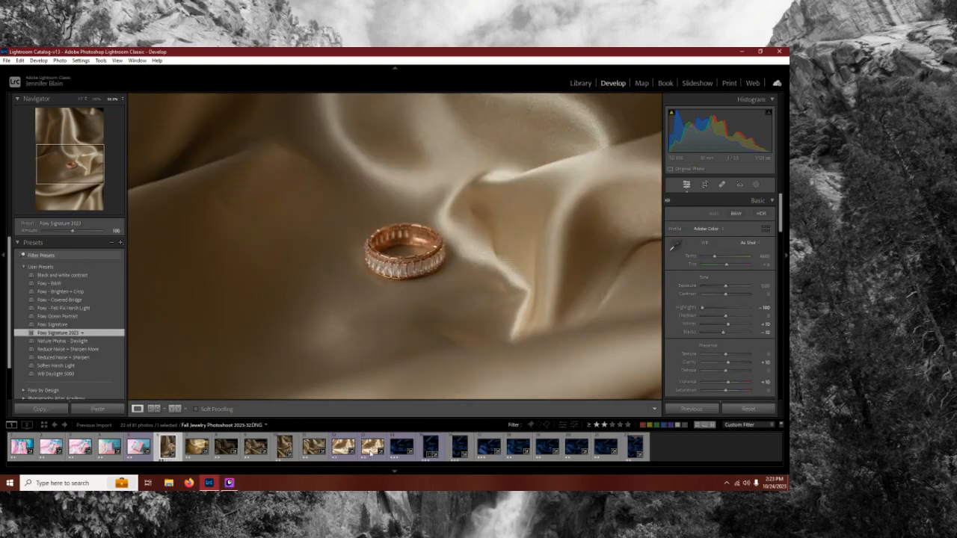
{"action": "right_click", "coordinate": [371, 449]}
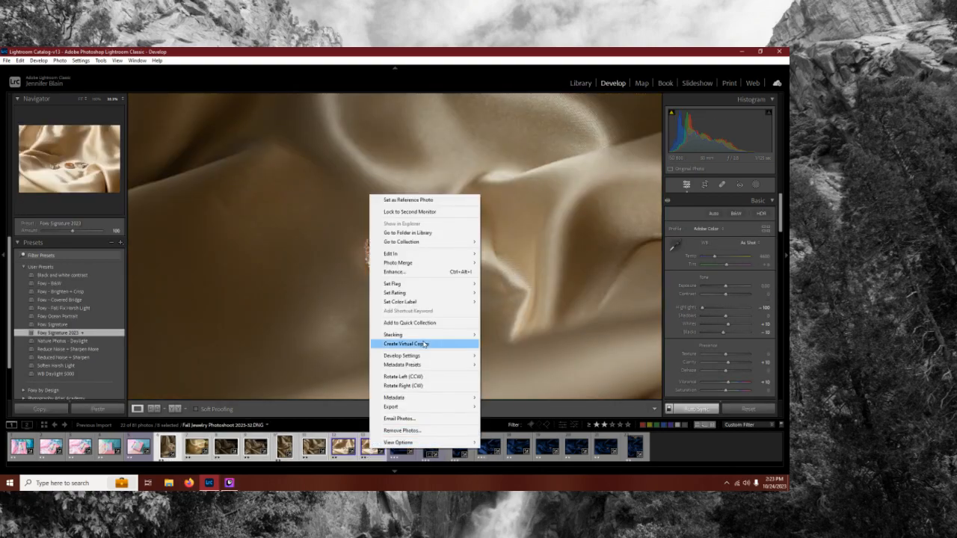
{"action": "mouse_move", "coordinate": [426, 357]}
{"action": "left_click", "coordinate": [511, 398]}
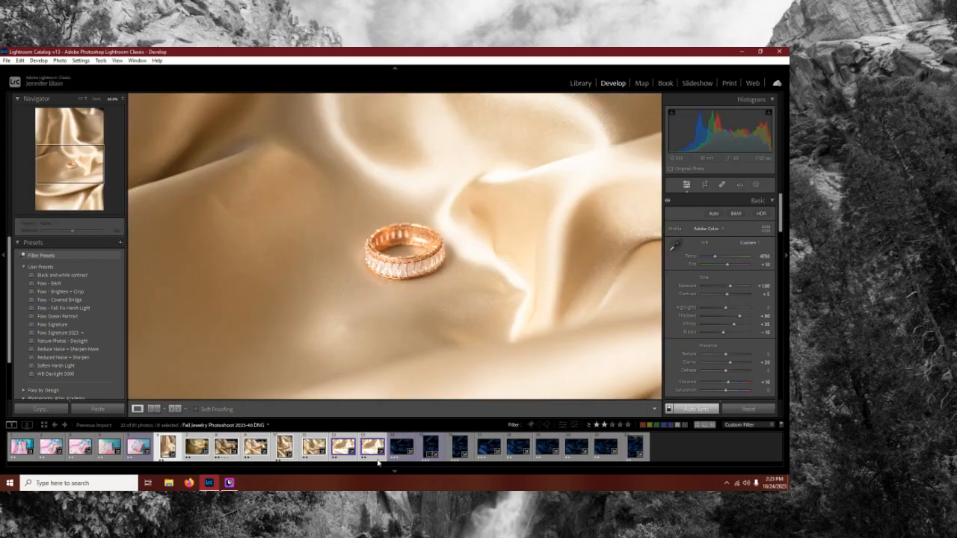
Step: Review the pasted settings on gold-satin photos 2023-46 and 2023-47, and assign a color label to 2023-46
{"action": "left_click", "coordinate": [402, 447]}
{"action": "left_click", "coordinate": [227, 447]}
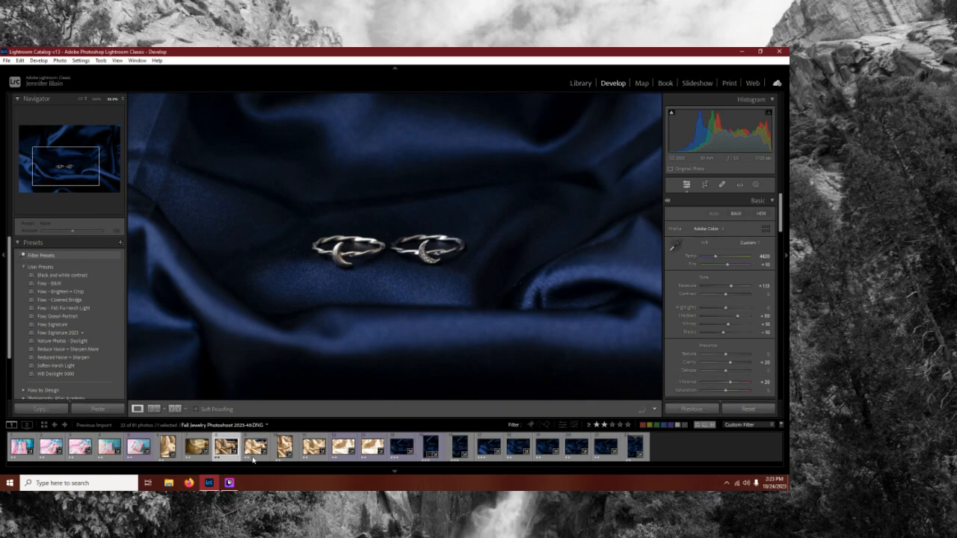
{"action": "left_click", "coordinate": [253, 458]}
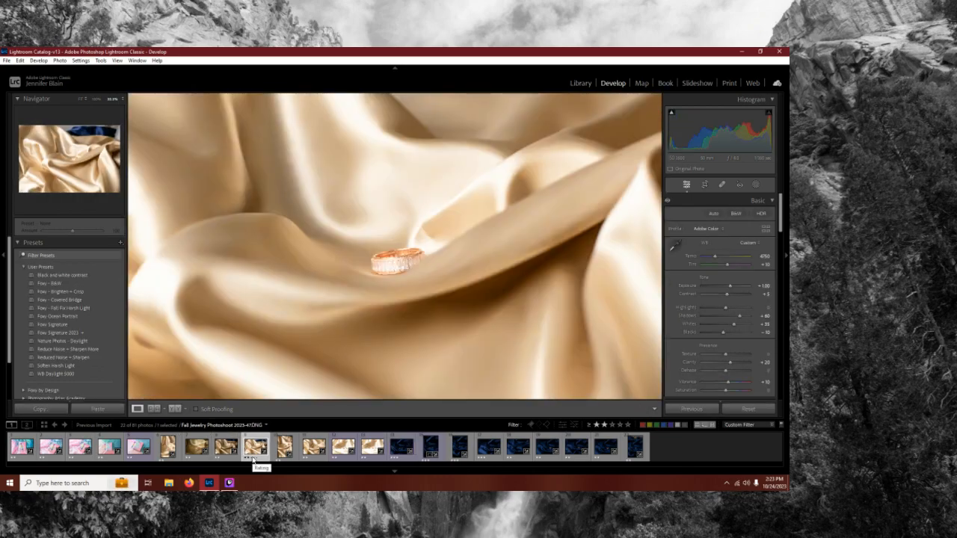
{"action": "left_click", "coordinate": [224, 447]}
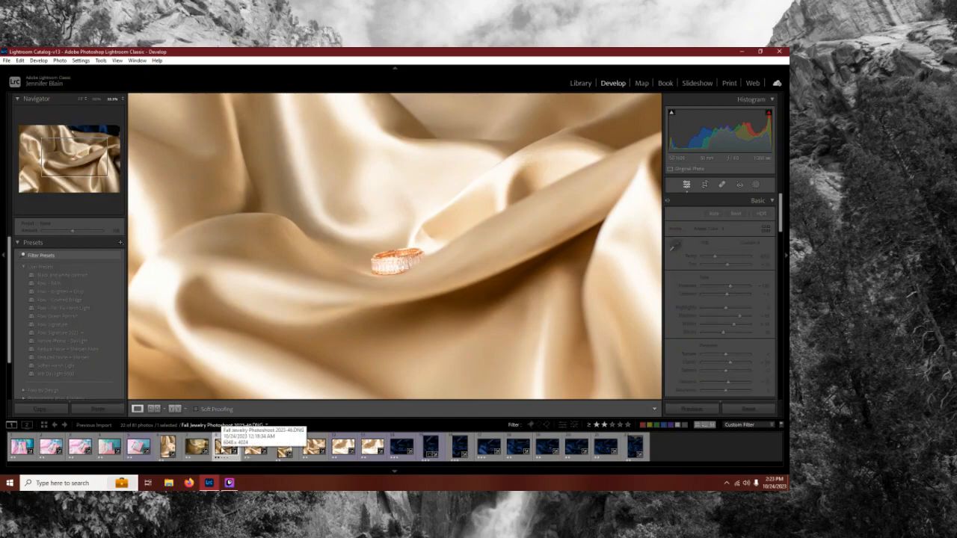
{"action": "right_click", "coordinate": [224, 447]}
{"action": "mouse_move", "coordinate": [285, 300]}
{"action": "left_click", "coordinate": [359, 328]}
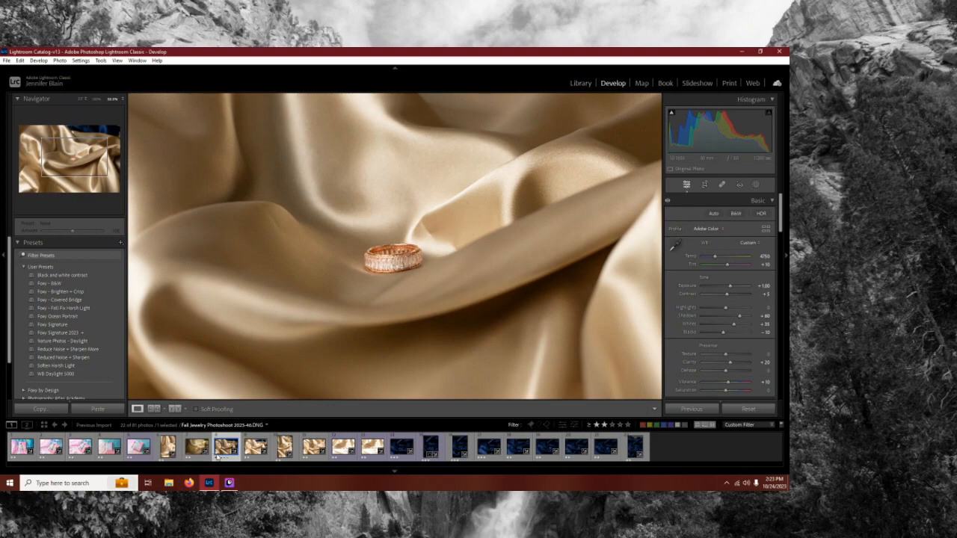
Step: Open Reference View with photo 2023-46 as the reference and compare it with the whole ring close-up 2023-40
{"action": "left_click", "coordinate": [154, 409]}
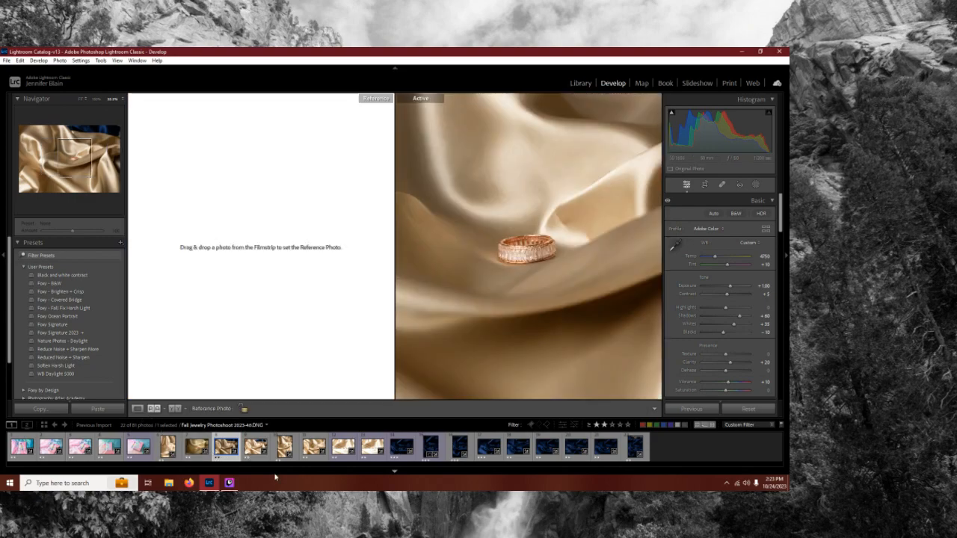
{"action": "left_click_drag", "start_coordinate": [226, 447], "coordinate": [227, 340]}
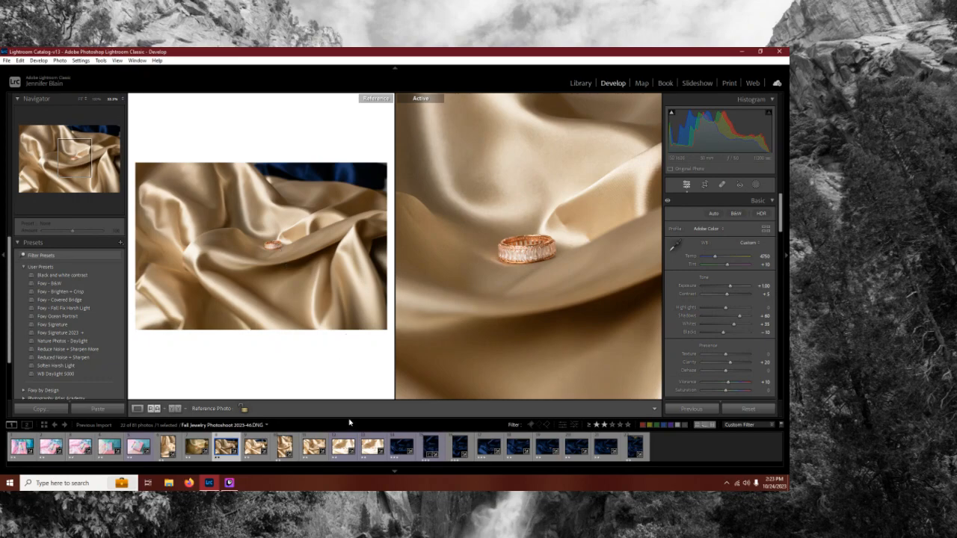
{"action": "left_click", "coordinate": [190, 455]}
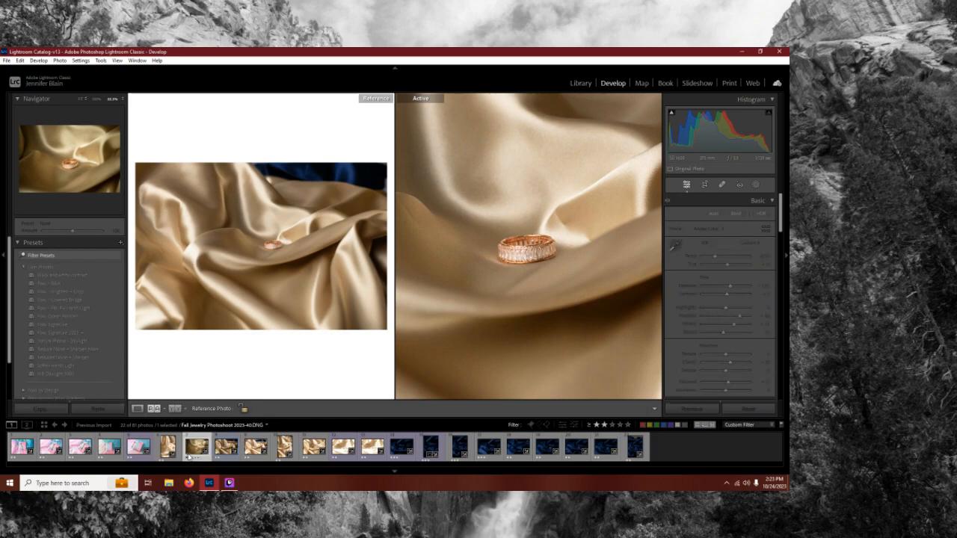
{"action": "left_click", "coordinate": [600, 323]}
Step: Lower the Exposure of the vertical gold-satin ring photo 2023-32 to +0.70
{"action": "left_click", "coordinate": [167, 447]}
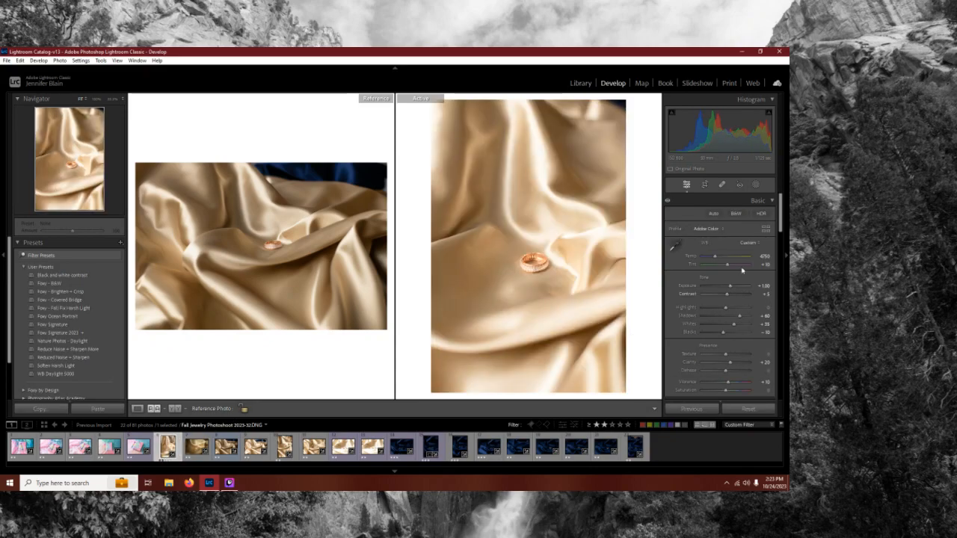
{"action": "key", "text": "Down"}
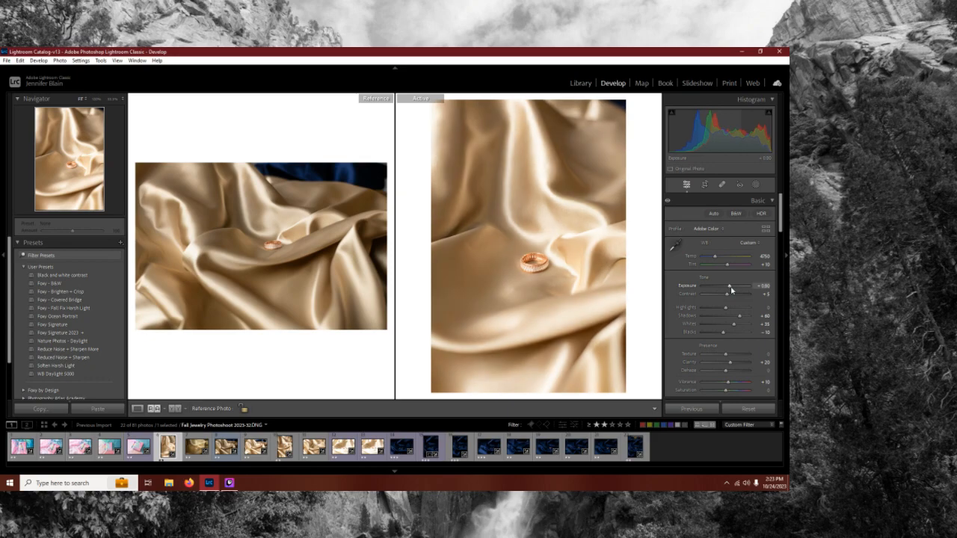
{"action": "key", "text": "Down"}
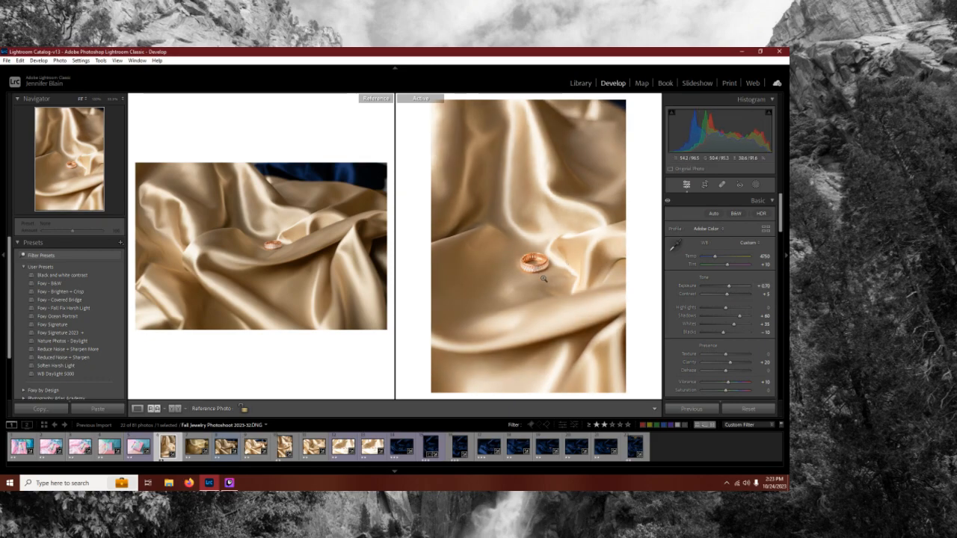
Step: Go to photo 2023-40 and set its temperature to 4750, shifting the tint slightly towards magenta
{"action": "key", "text": "Right"}
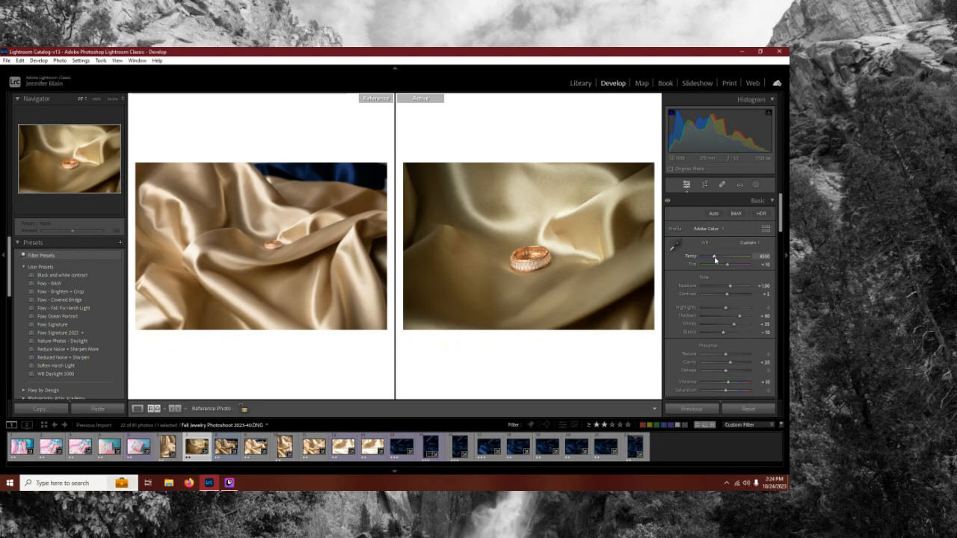
{"action": "left_click", "coordinate": [528, 257]}
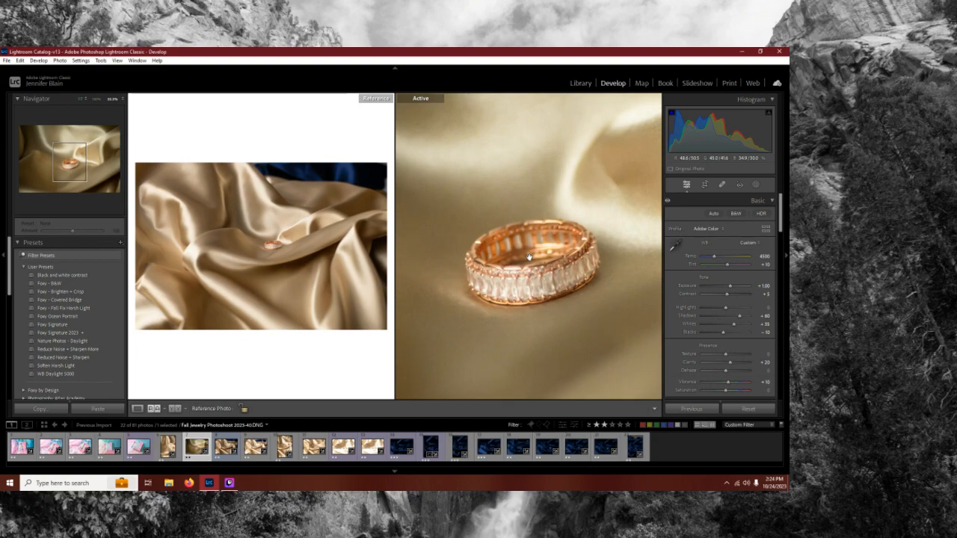
{"action": "left_click", "coordinate": [529, 257]}
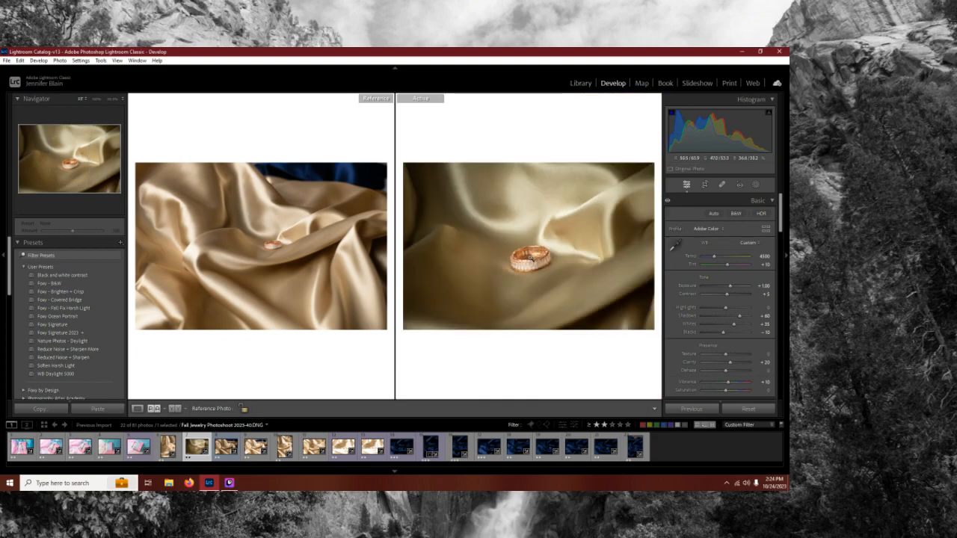
{"action": "left_click_drag", "start_coordinate": [725, 268], "coordinate": [727, 267]}
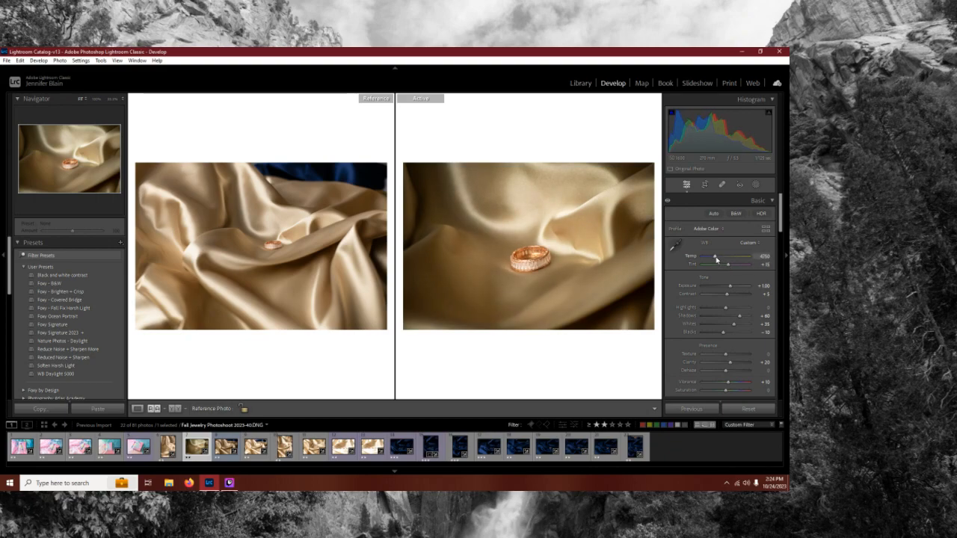
{"action": "left_click_drag", "start_coordinate": [726, 265], "coordinate": [728, 266]}
Step: Lower the exposure of photo 2023-47 to +0.30 and compare its ring with the reference photo up close
{"action": "left_click", "coordinate": [225, 446]}
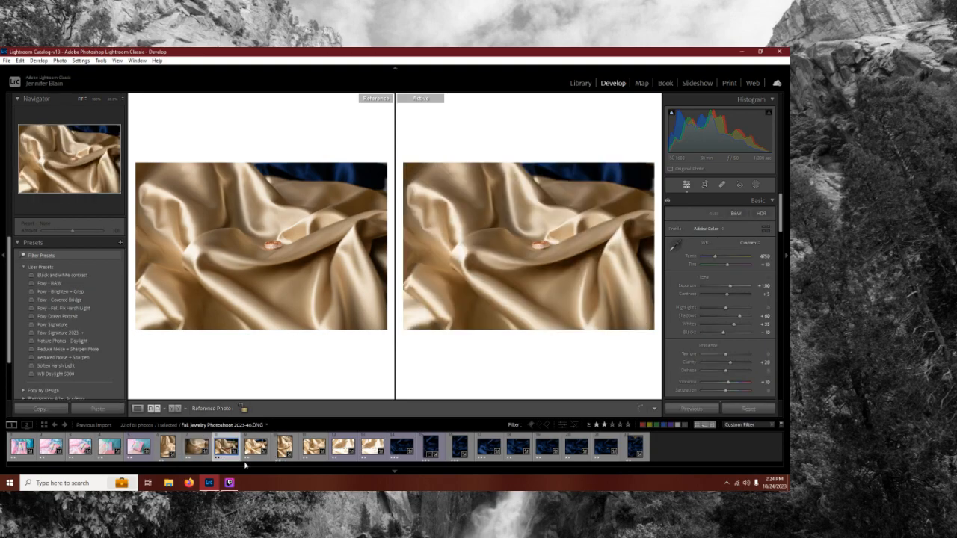
{"action": "left_click", "coordinate": [250, 451]}
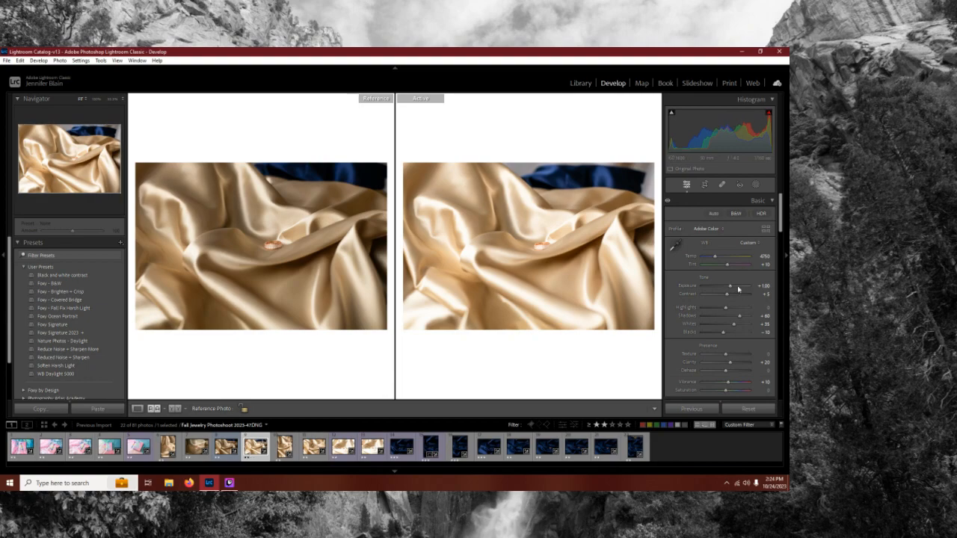
{"action": "left_click_drag", "start_coordinate": [738, 287], "coordinate": [732, 287]}
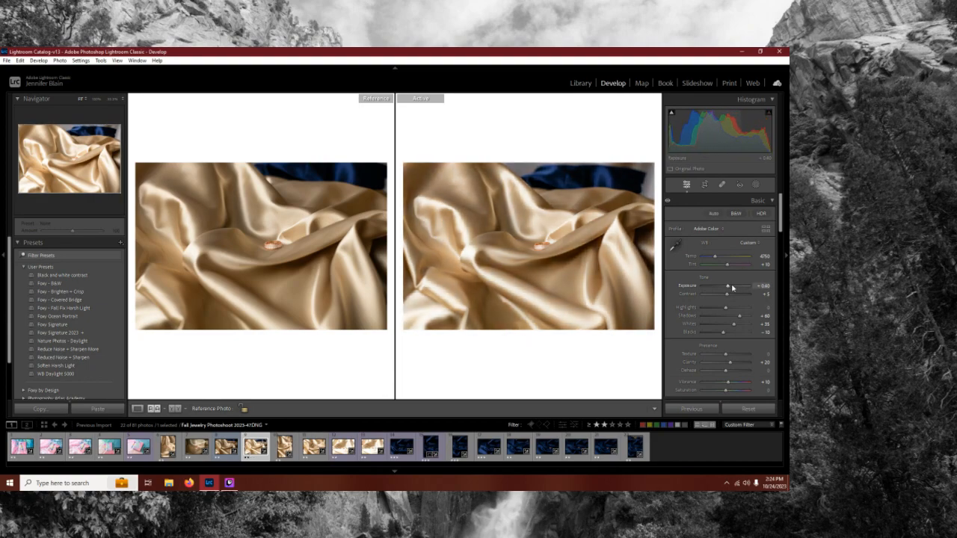
{"action": "left_click_drag", "start_coordinate": [732, 287], "coordinate": [729, 287]}
{"action": "left_click", "coordinate": [540, 245]}
{"action": "left_click", "coordinate": [269, 246]}
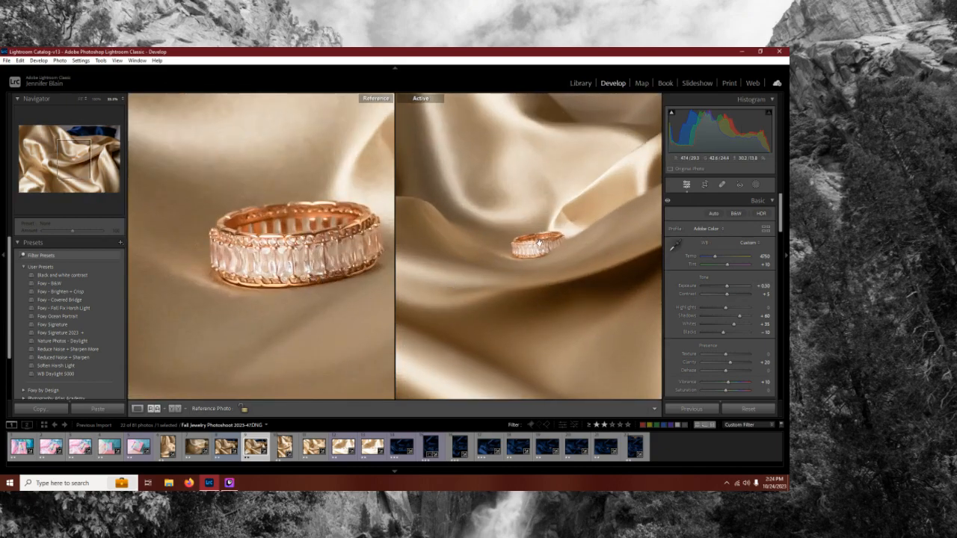
Step: Lower the exposure of the vertical ring photo 2023-48 to +0.70
{"action": "left_click", "coordinate": [283, 453]}
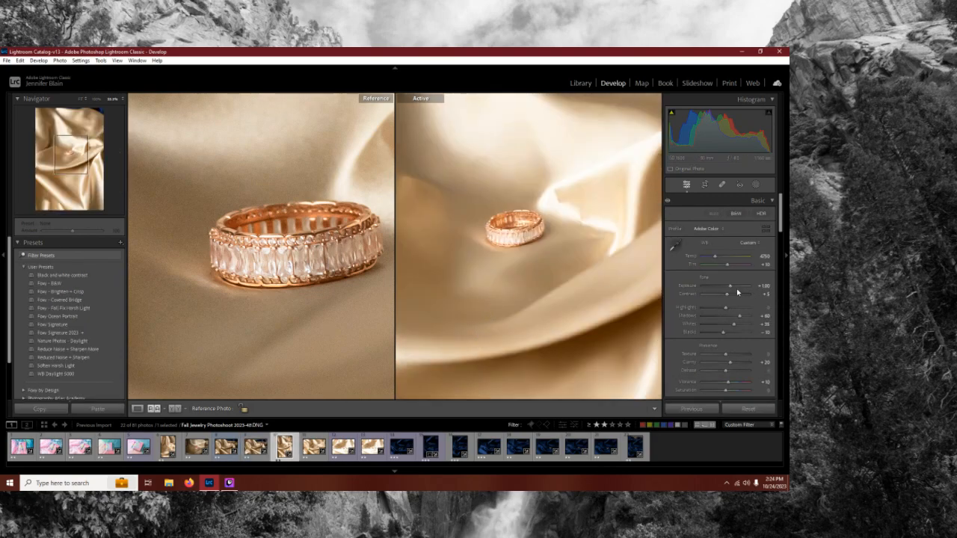
{"action": "left_click_drag", "start_coordinate": [729, 285], "coordinate": [728, 288]}
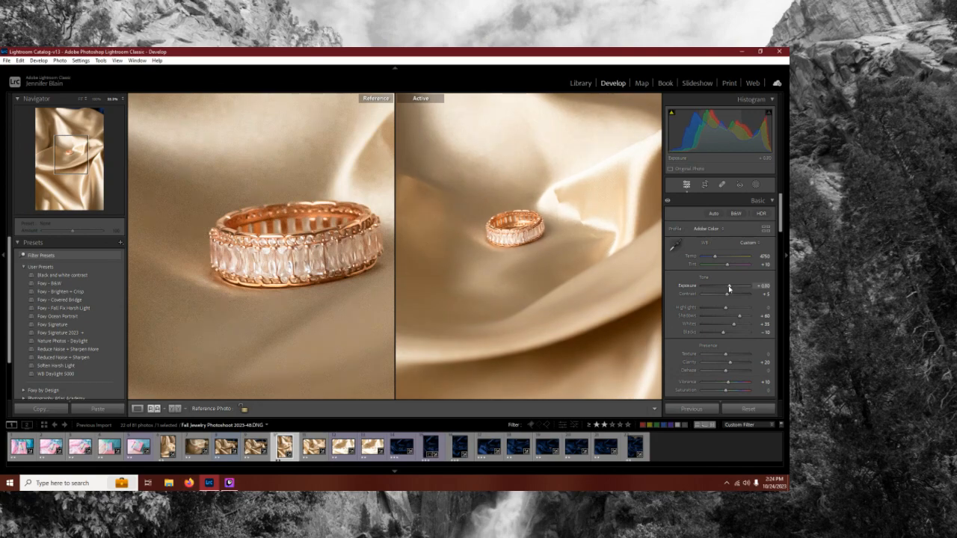
{"action": "left_click_drag", "start_coordinate": [730, 287], "coordinate": [729, 287]}
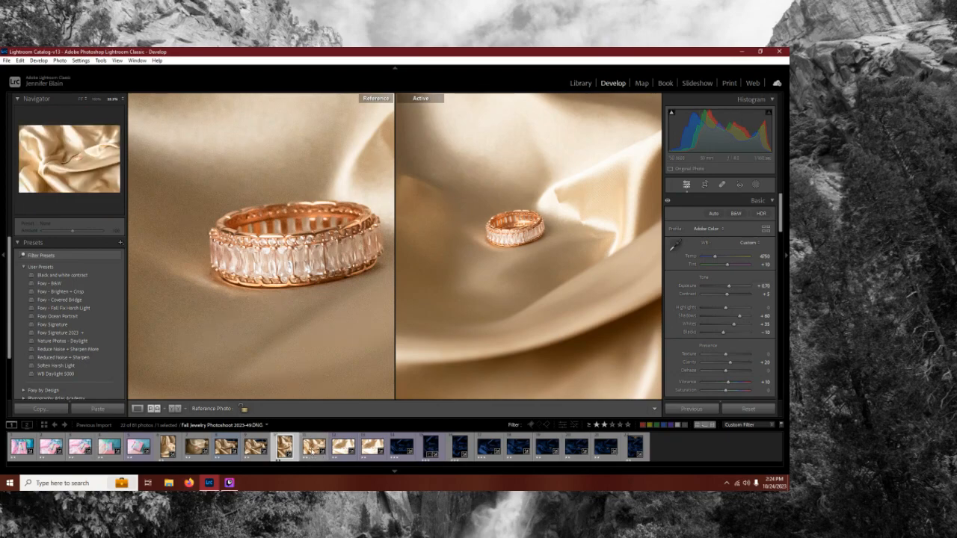
Step: For photo 2023-49 with the ring and bracelet, set exposure to +0.60 and highlights to -10, checking the ring up close
{"action": "left_click", "coordinate": [314, 446]}
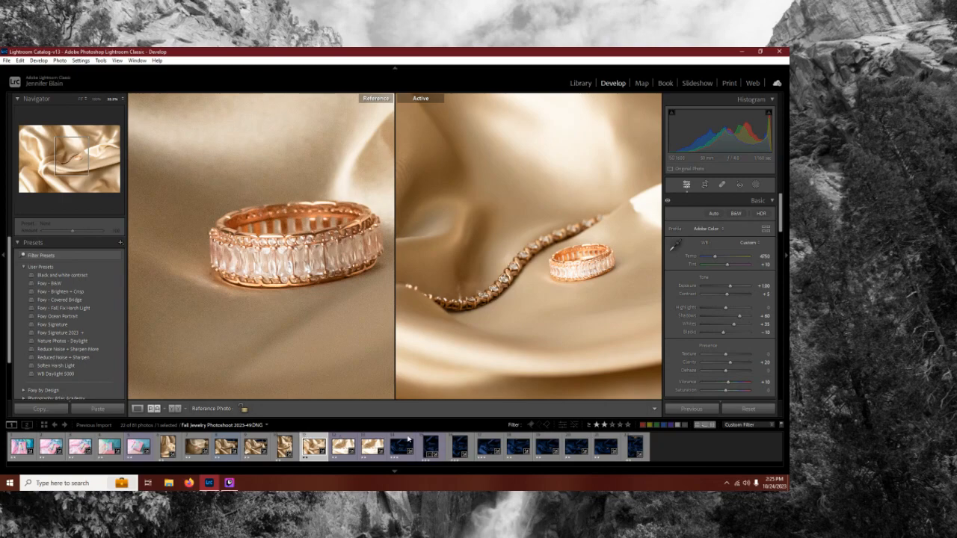
{"action": "left_click_drag", "start_coordinate": [737, 287], "coordinate": [733, 289]}
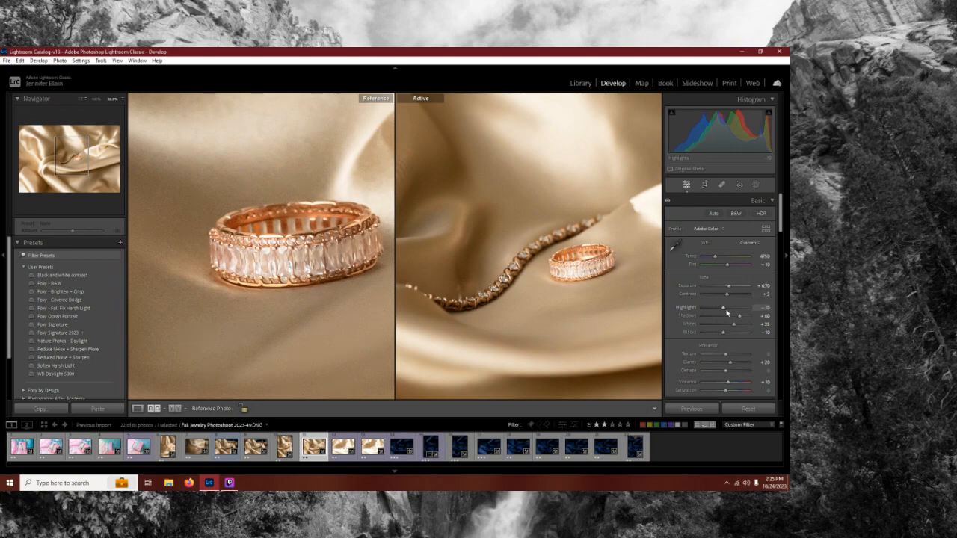
{"action": "left_click_drag", "start_coordinate": [729, 287], "coordinate": [729, 291]}
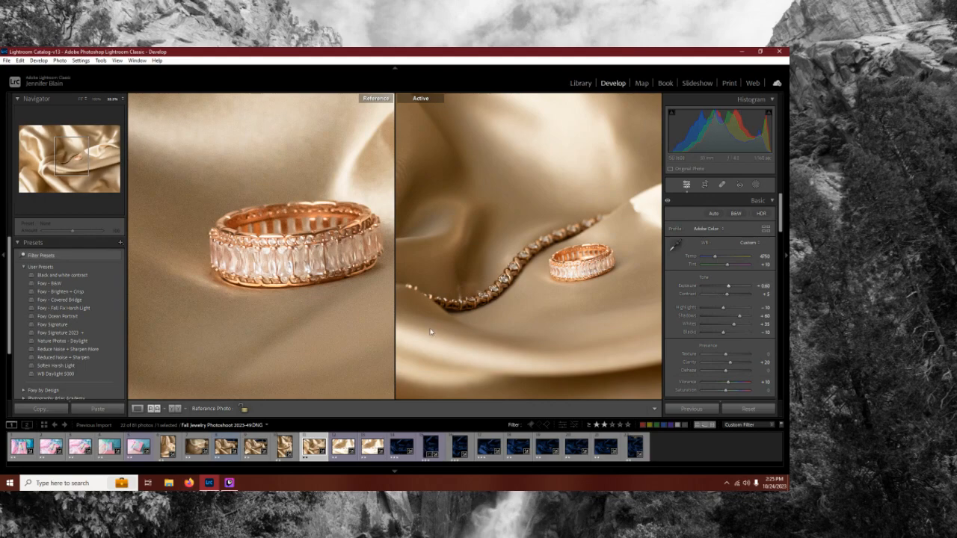
{"action": "left_click", "coordinate": [484, 323]}
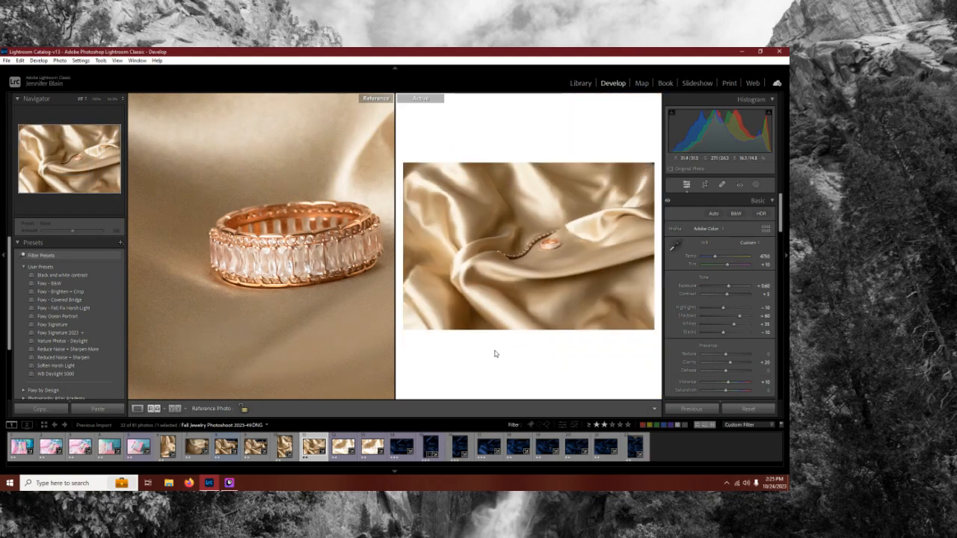
{"action": "left_click", "coordinate": [554, 253]}
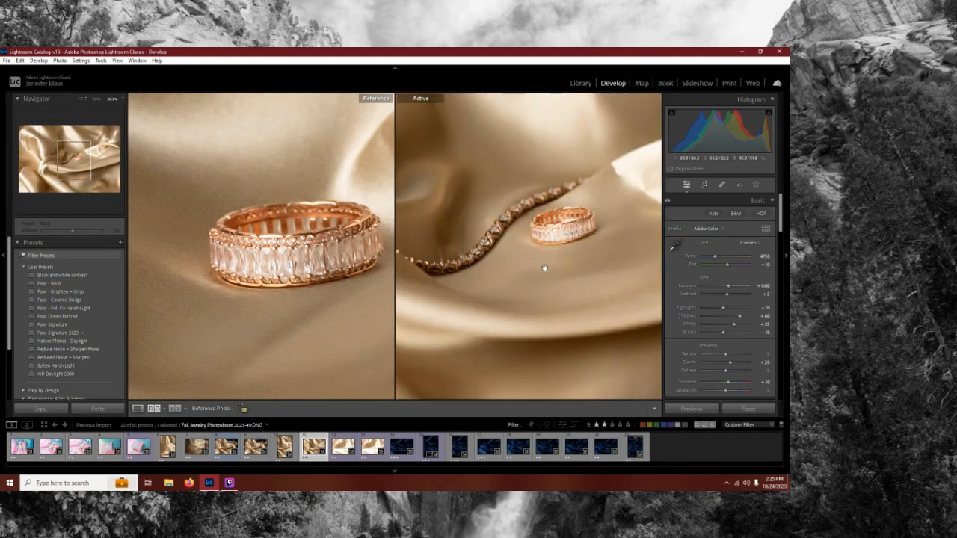
{"action": "left_click", "coordinate": [545, 268]}
{"action": "right_click", "coordinate": [310, 449]}
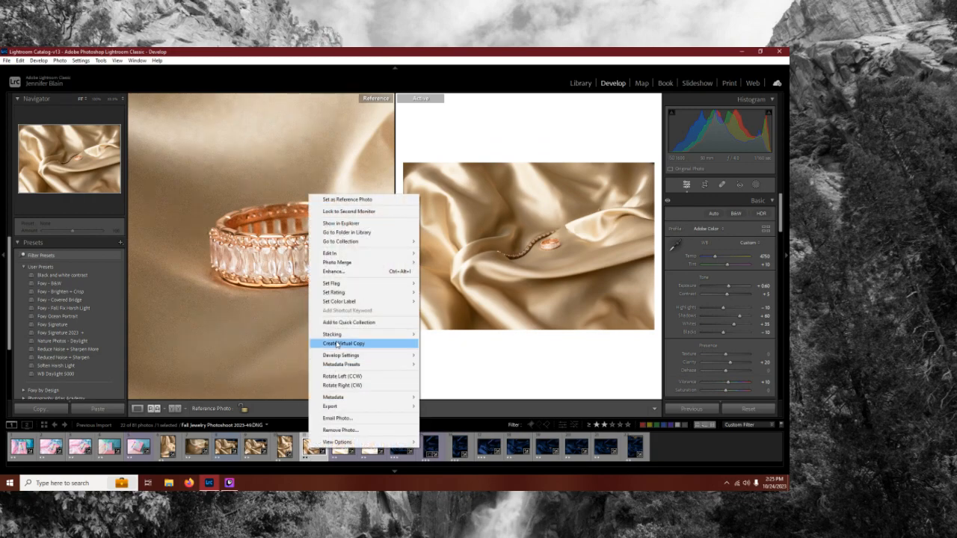
{"action": "mouse_move", "coordinate": [337, 357]}
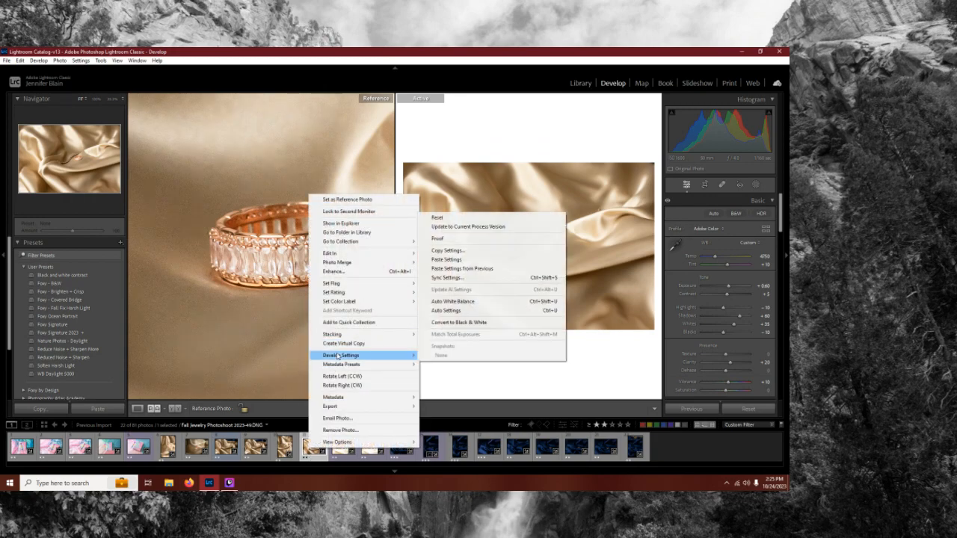
{"action": "left_click", "coordinate": [461, 260]}
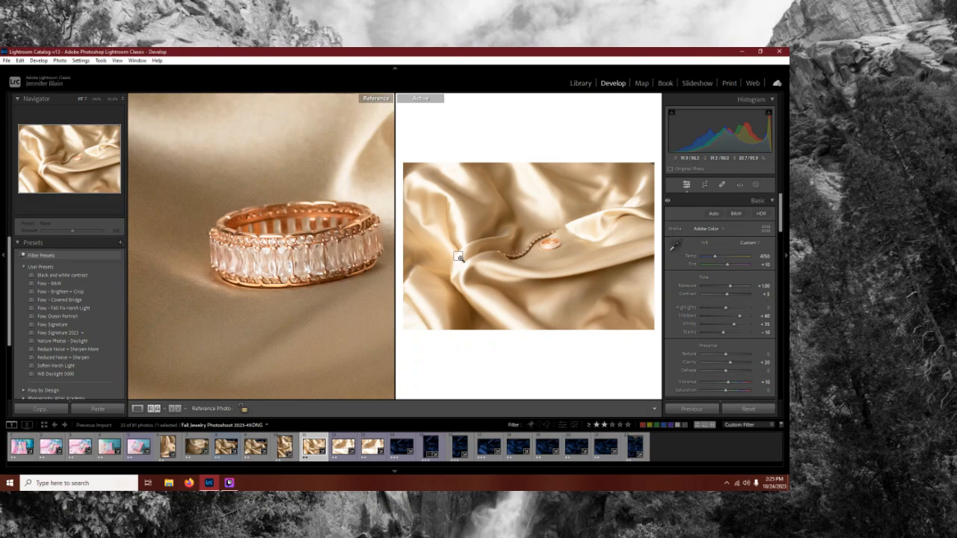
{"action": "key", "text": "ctrl+z"}
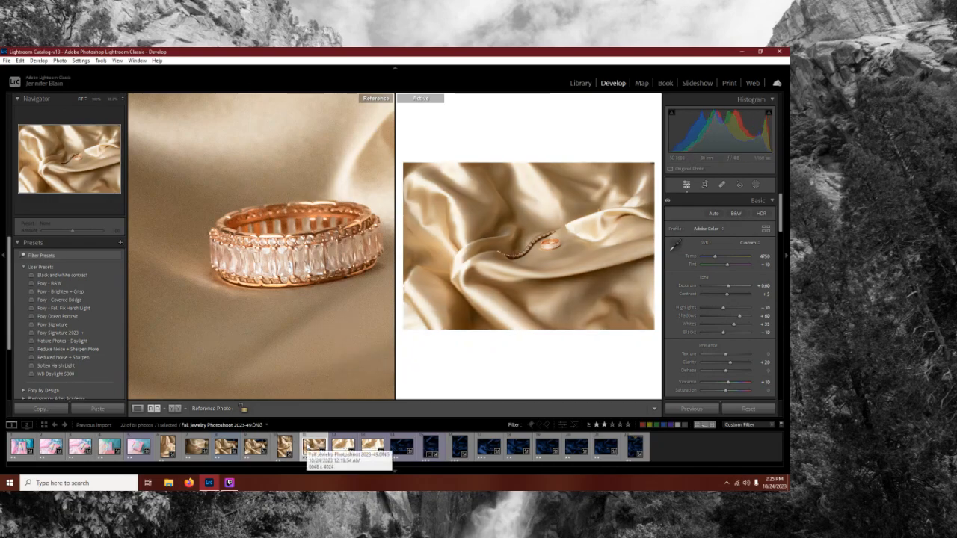
Step: Check the ring in photo 2023-49 up close and copy the photo's develop settings
{"action": "left_click", "coordinate": [588, 259]}
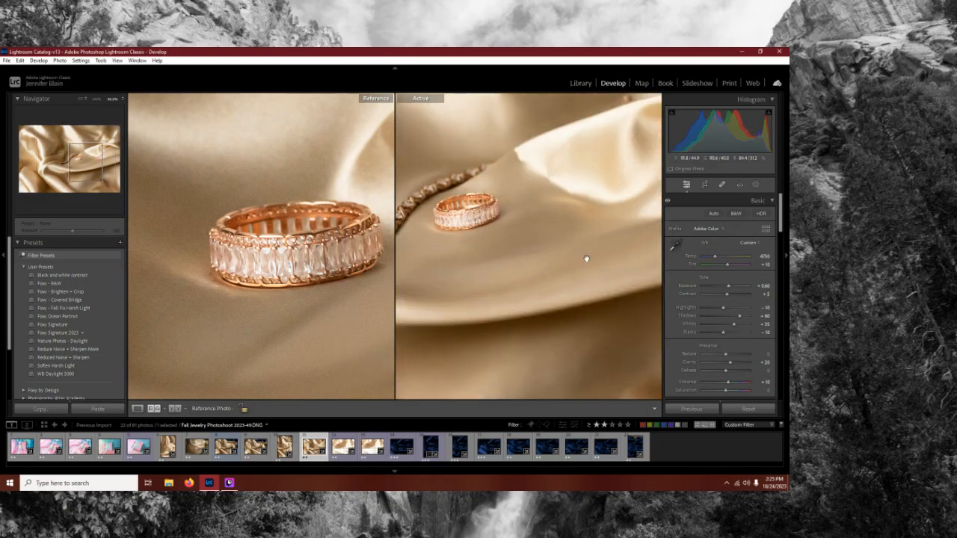
{"action": "left_click", "coordinate": [470, 221]}
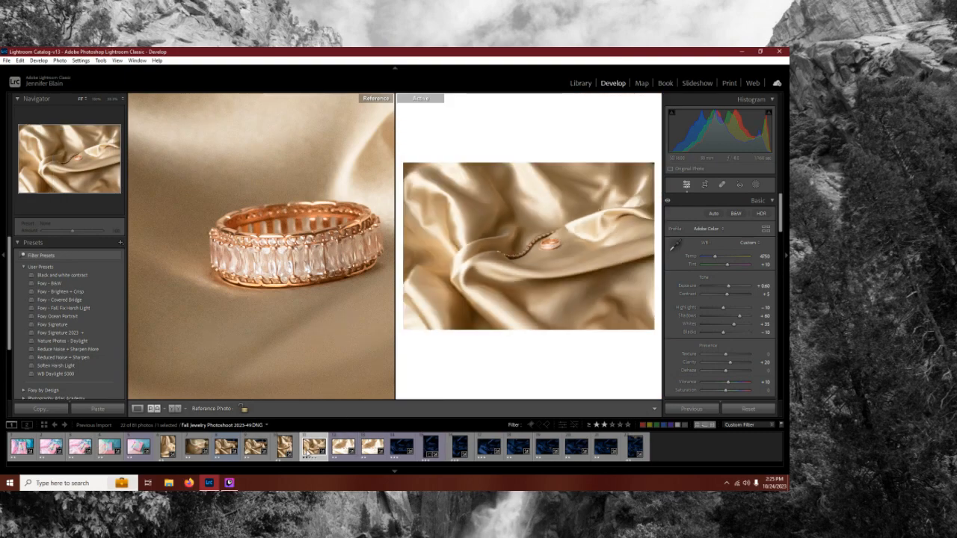
{"action": "right_click", "coordinate": [308, 452]}
{"action": "mouse_move", "coordinate": [340, 356]}
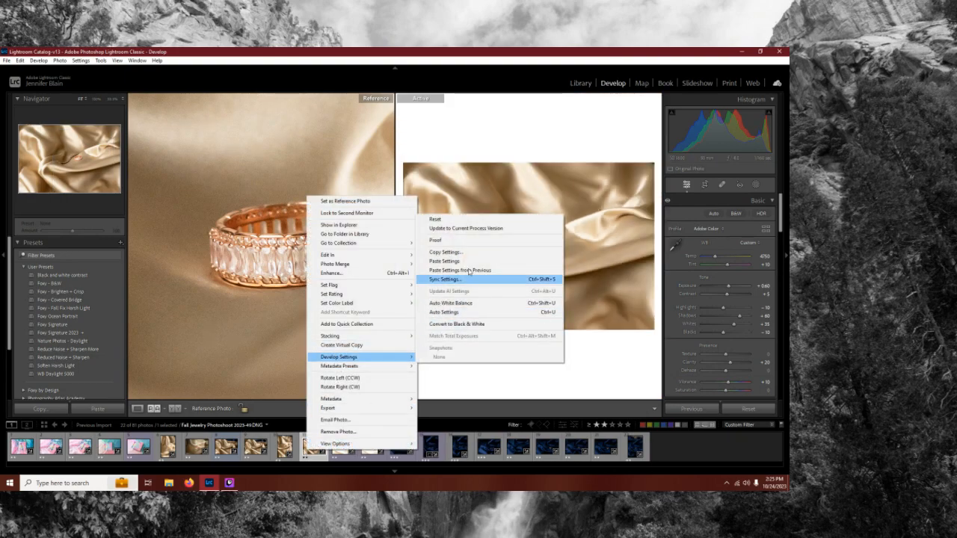
{"action": "left_click", "coordinate": [479, 253]}
{"action": "left_click", "coordinate": [571, 388]}
Step: Paste the copied develop settings onto both three-ring photos, 2023-58 and 2023-60
{"action": "left_click", "coordinate": [343, 447]}
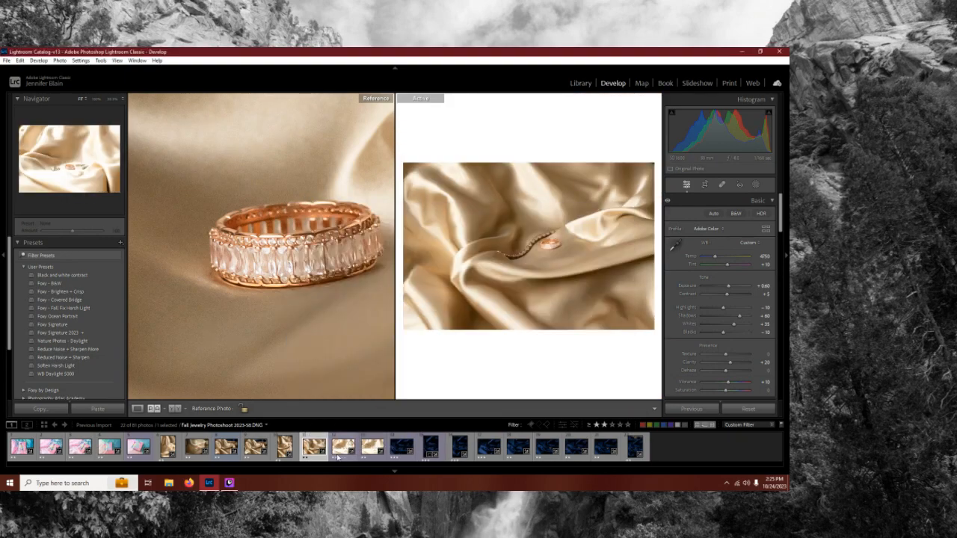
{"action": "left_click", "coordinate": [374, 450], "text": "shift"}
{"action": "right_click", "coordinate": [339, 450]}
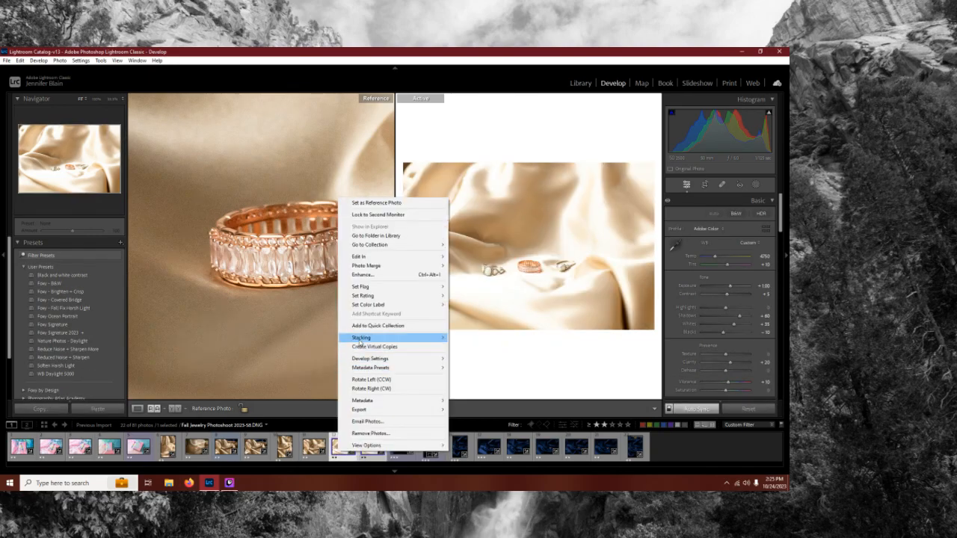
{"action": "mouse_move", "coordinate": [369, 359]}
{"action": "left_click", "coordinate": [467, 400]}
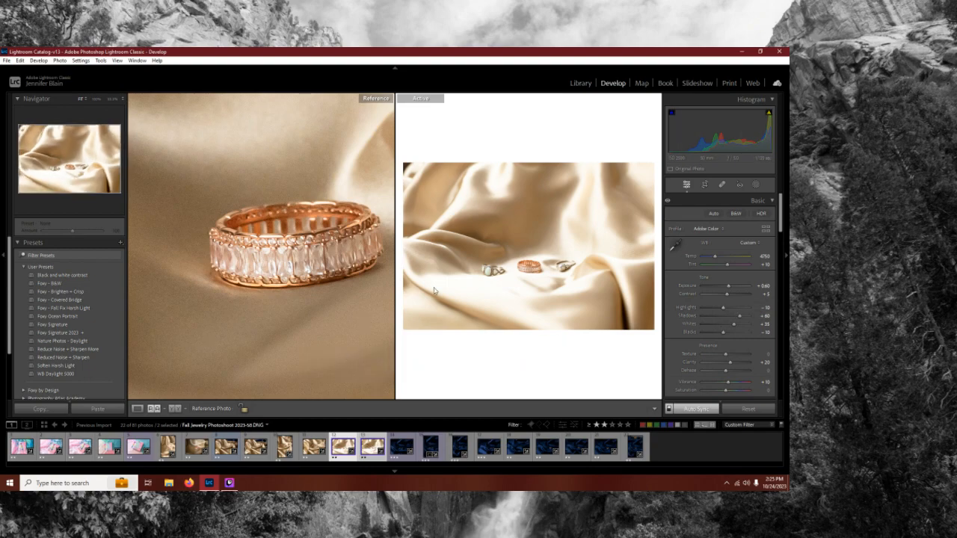
Step: Reduce the brightness of both selected three-ring photos by setting highlights to -100 and exposure to -0.10, judged against the reference photo
{"action": "left_click", "coordinate": [526, 285]}
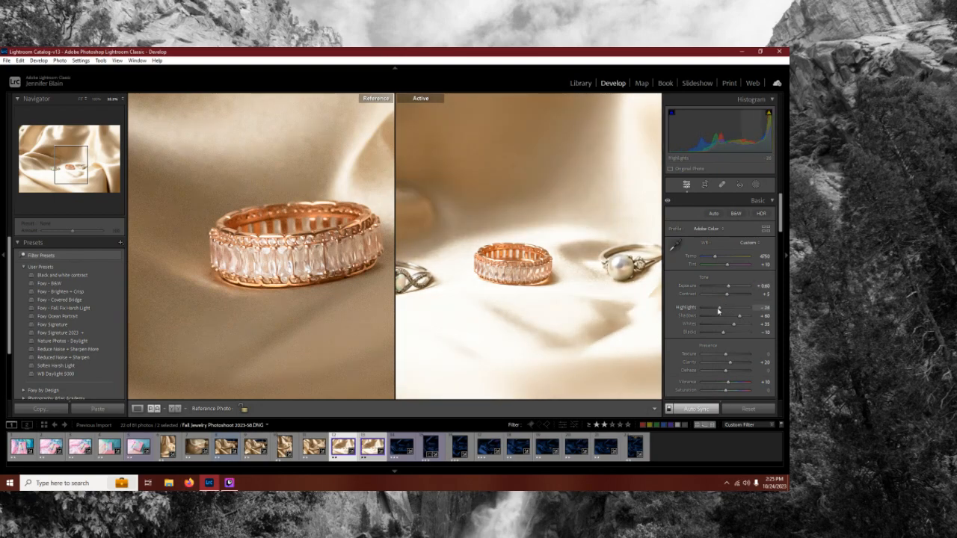
{"action": "left_click_drag", "start_coordinate": [715, 313], "coordinate": [666, 308]}
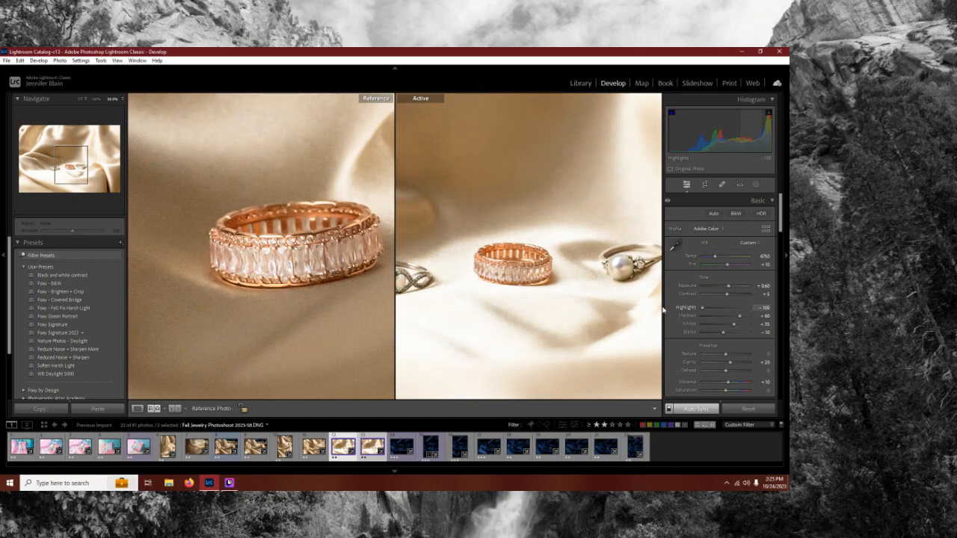
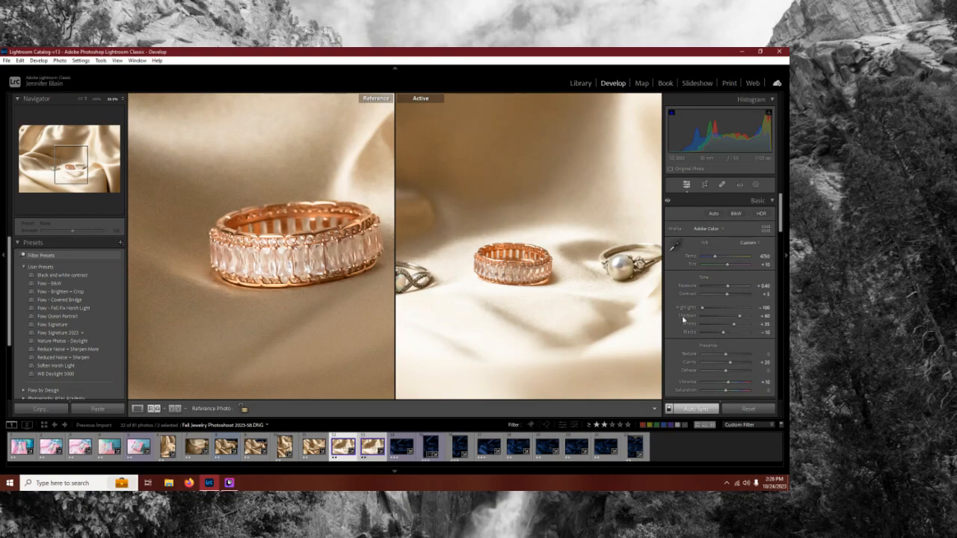
{"action": "left_click", "coordinate": [590, 326]}
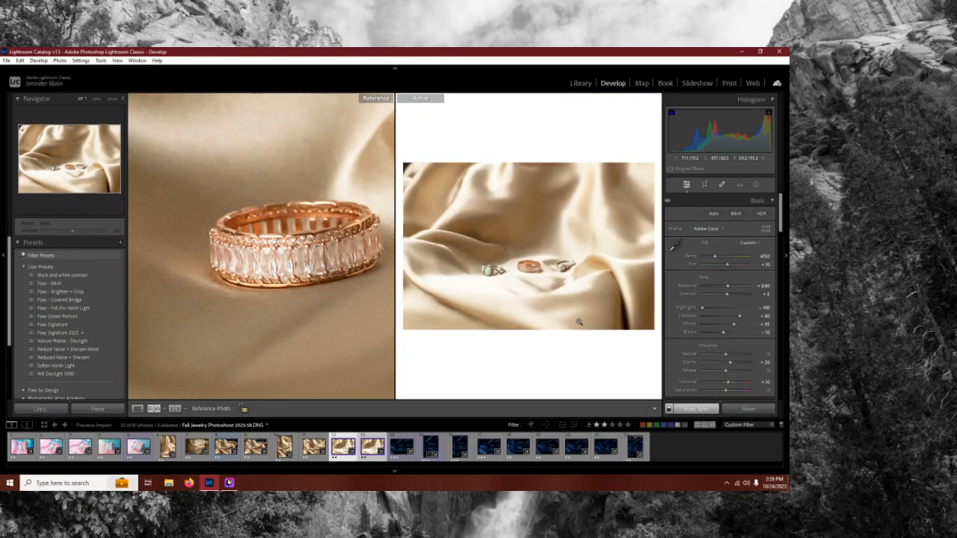
{"action": "left_click", "coordinate": [288, 303]}
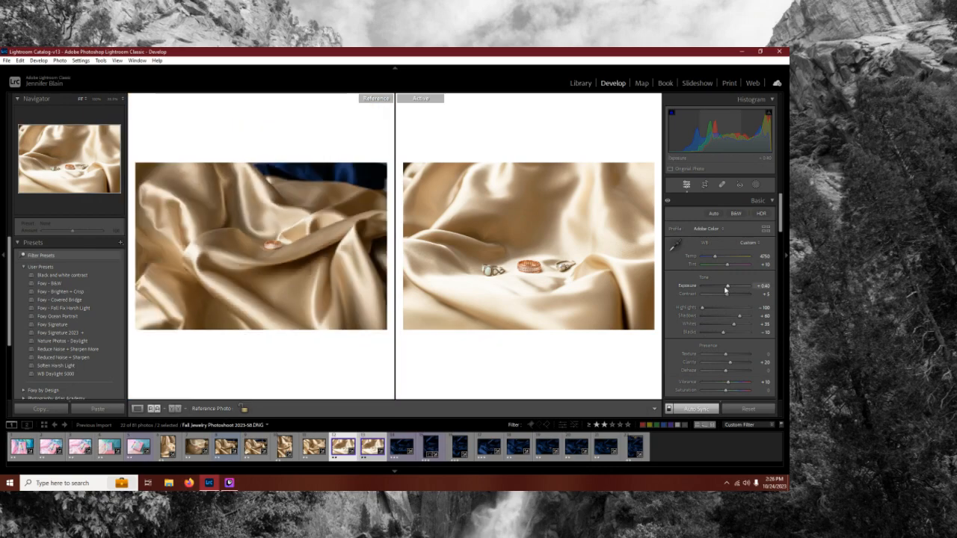
{"action": "left_click_drag", "start_coordinate": [727, 288], "coordinate": [725, 289]}
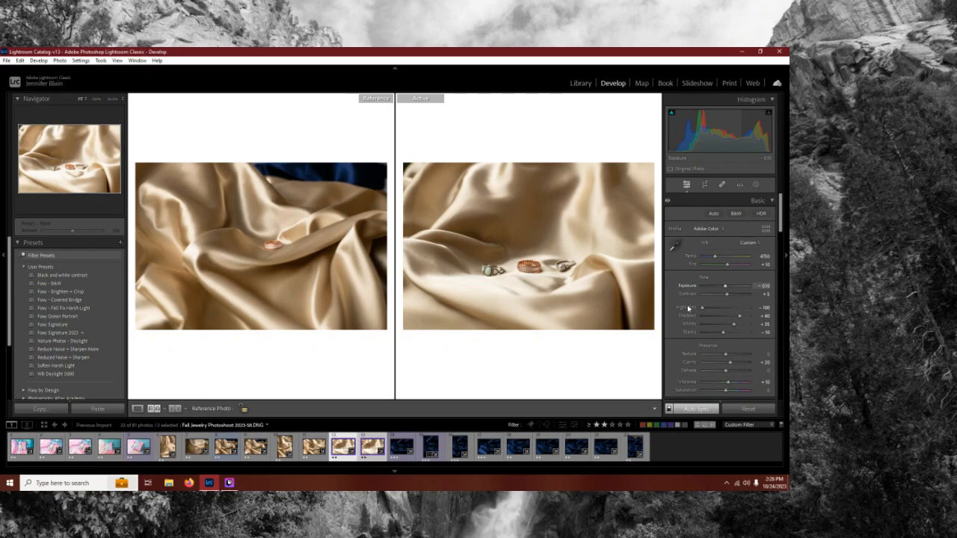
Step: Make photo 2023-60 the active one and warm both selected three-ring photos to a temperature of 5000
{"action": "left_click", "coordinate": [368, 446]}
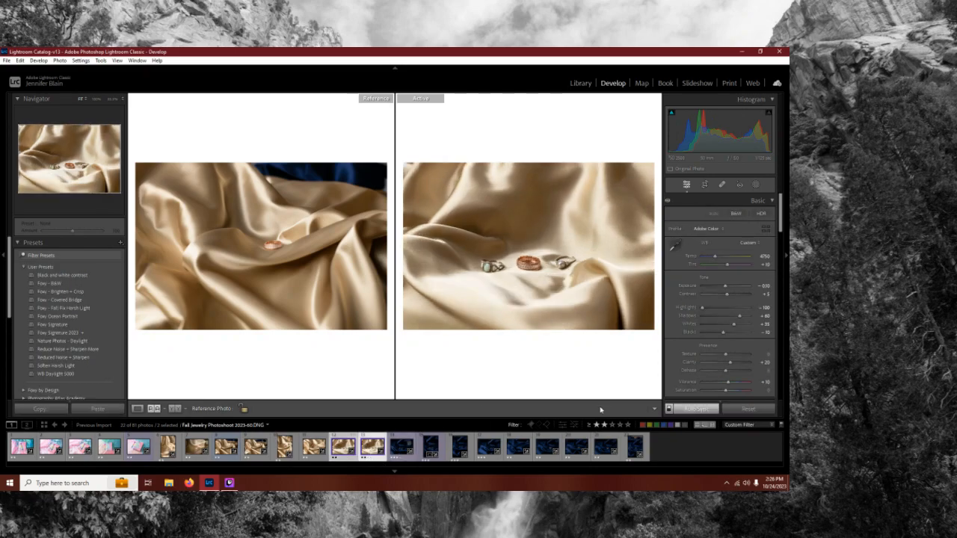
{"action": "key", "text": "Up"}
{"action": "key", "text": "Up"}
{"action": "key", "text": "Up"}
{"action": "key", "text": "Up"}
{"action": "key", "text": "Up"}
{"action": "key", "text": "Up"}
{"action": "key", "text": "Down"}
{"action": "key", "text": "Down"}
{"action": "key", "text": "Down"}
{"action": "key", "text": "Down"}
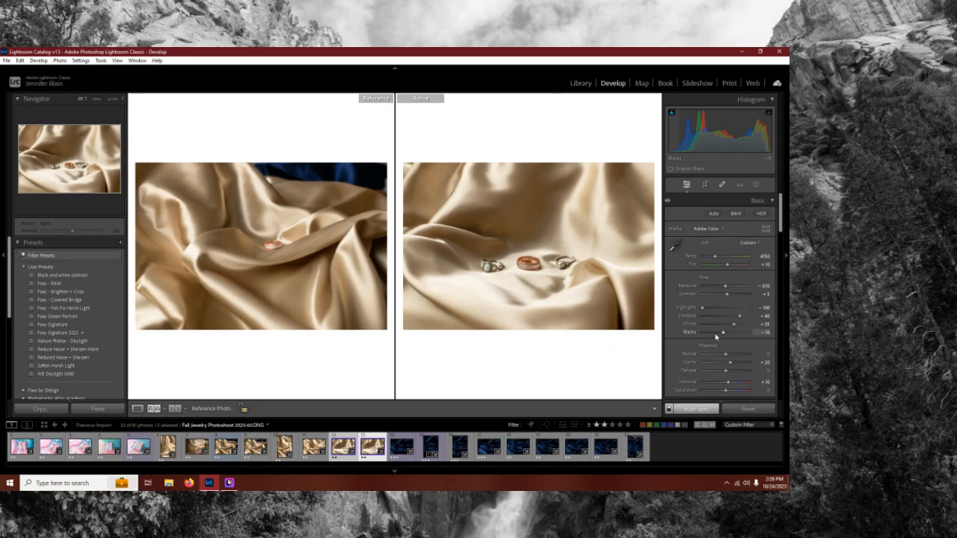
{"action": "key", "text": "Up"}
{"action": "key", "text": "Up"}
{"action": "key", "text": "Up"}
{"action": "key", "text": "Up"}
{"action": "key", "text": "Up"}
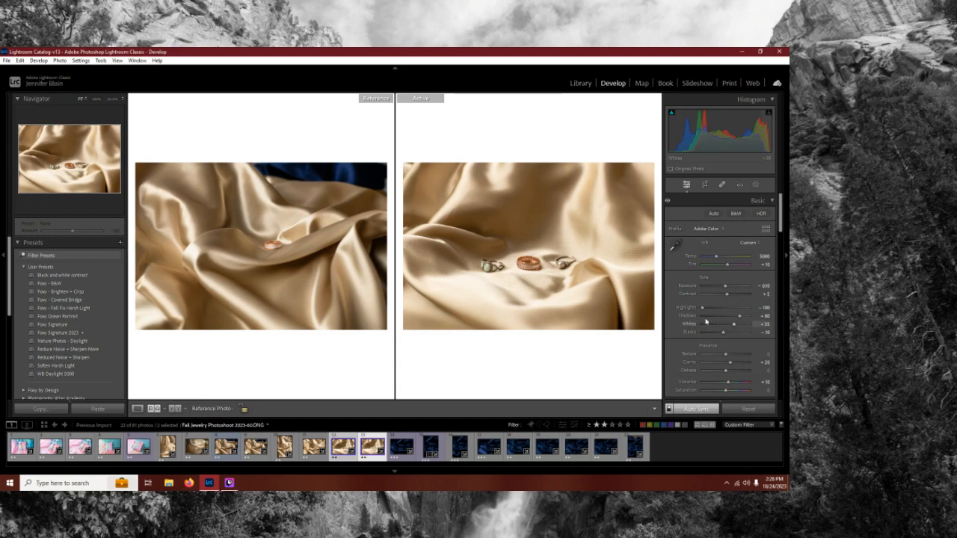
Step: Lower the exposure of both selected three-ring photos to -0.20 and check the rings up close
{"action": "key", "text": "Down"}
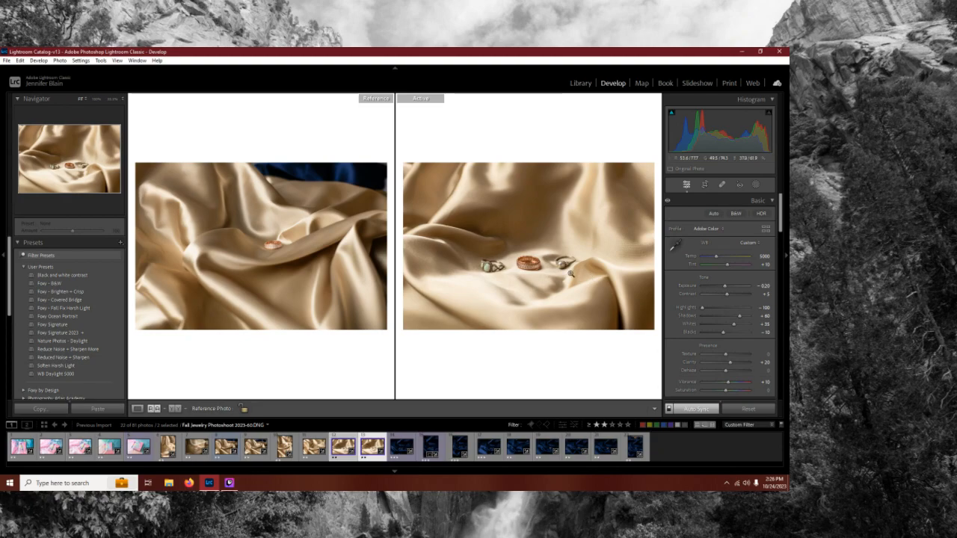
{"action": "left_click", "coordinate": [528, 263]}
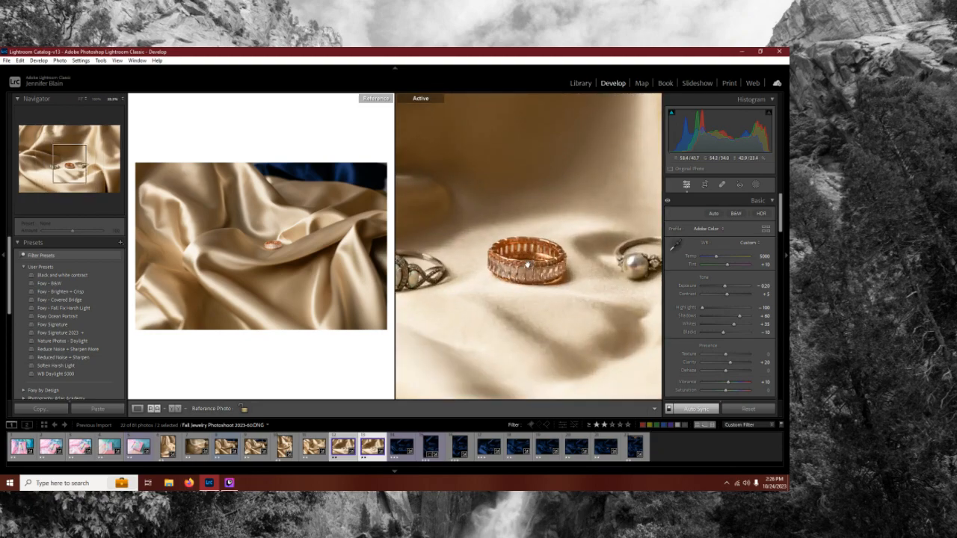
{"action": "left_click", "coordinate": [528, 266]}
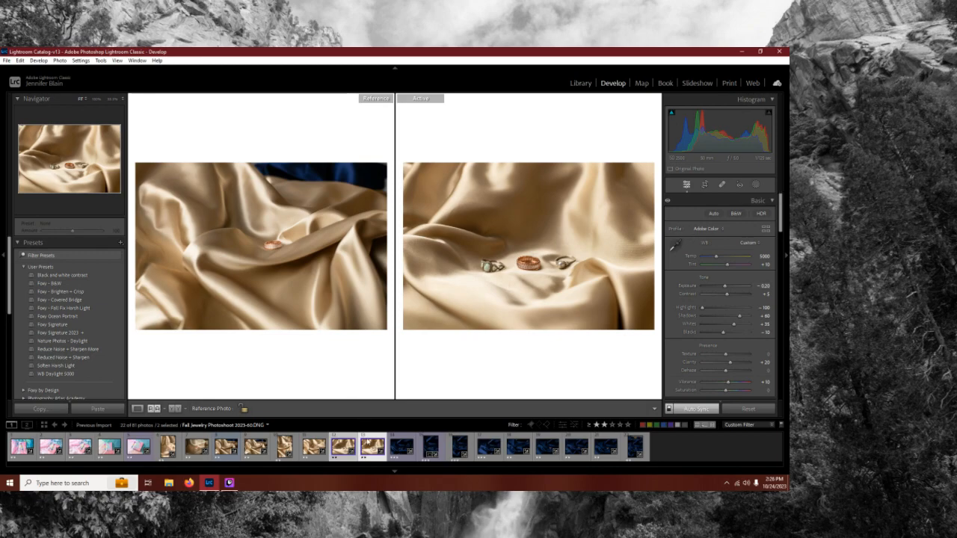
Step: Paint a brush mask with the Brighten+Add Clarity preset over the rings in photo 2023-58
{"action": "key", "text": "Right"}
{"action": "key", "text": "Left"}
{"action": "key", "text": "Left"}
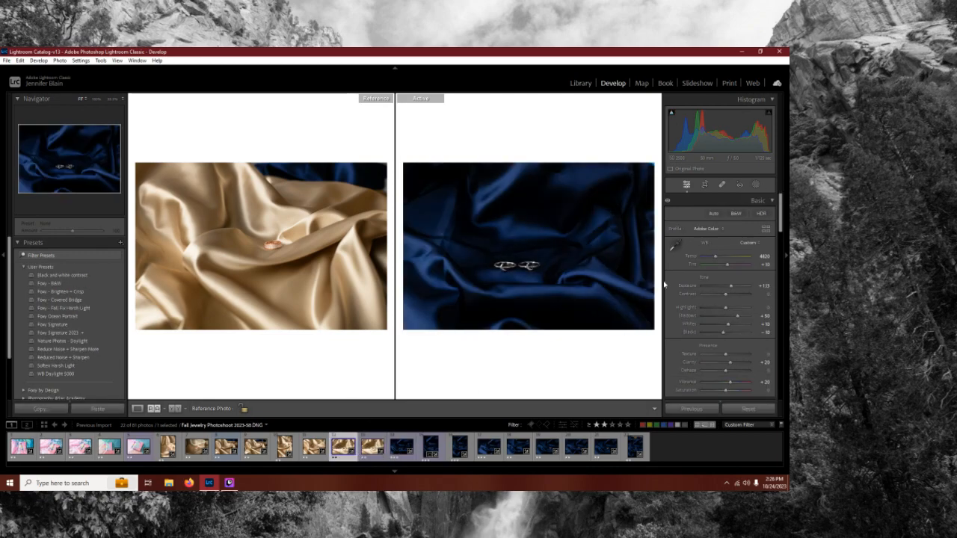
{"action": "left_click", "coordinate": [756, 186]}
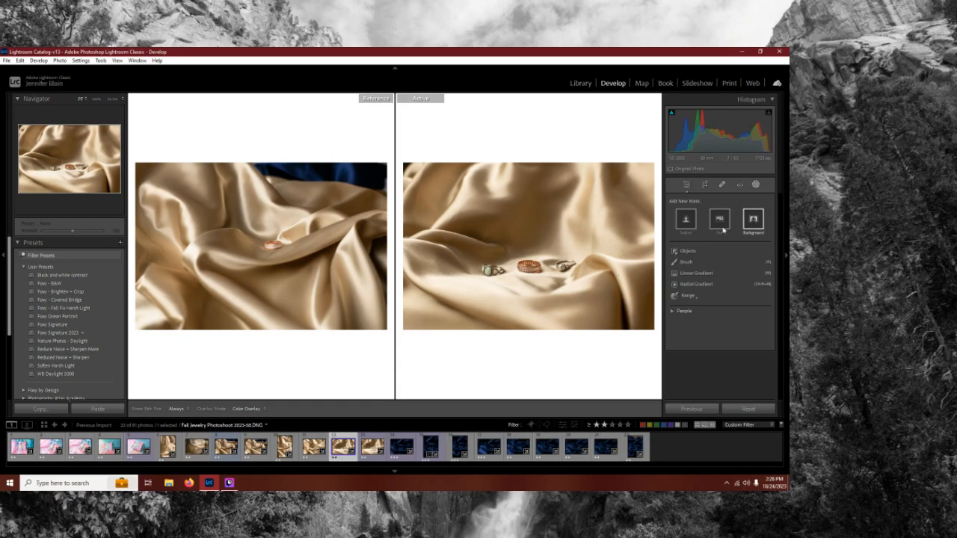
{"action": "left_click", "coordinate": [689, 263]}
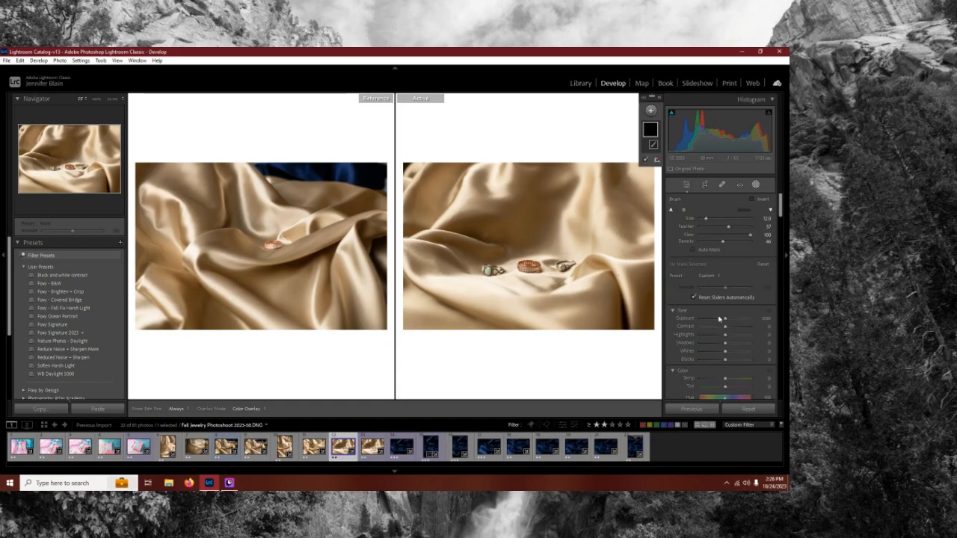
{"action": "left_click", "coordinate": [709, 277]}
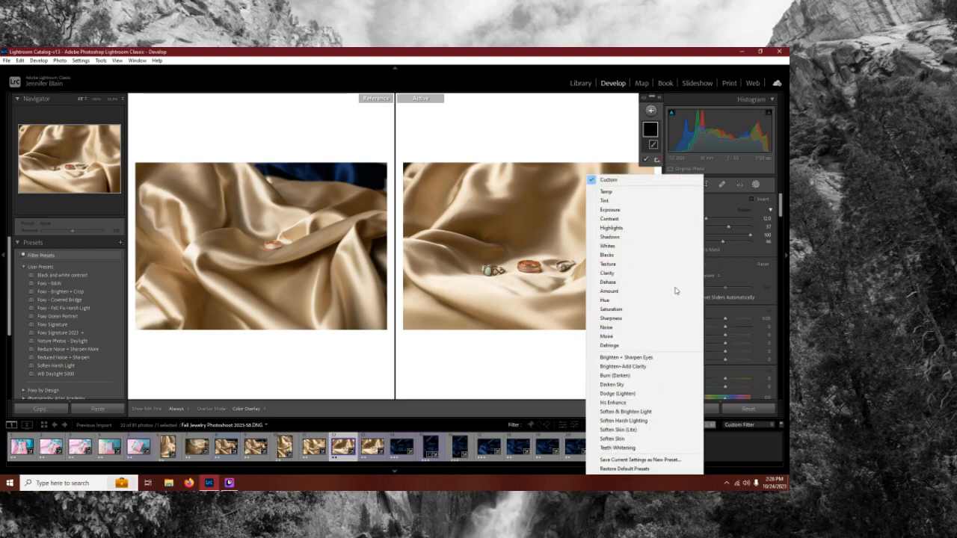
{"action": "left_click", "coordinate": [649, 367]}
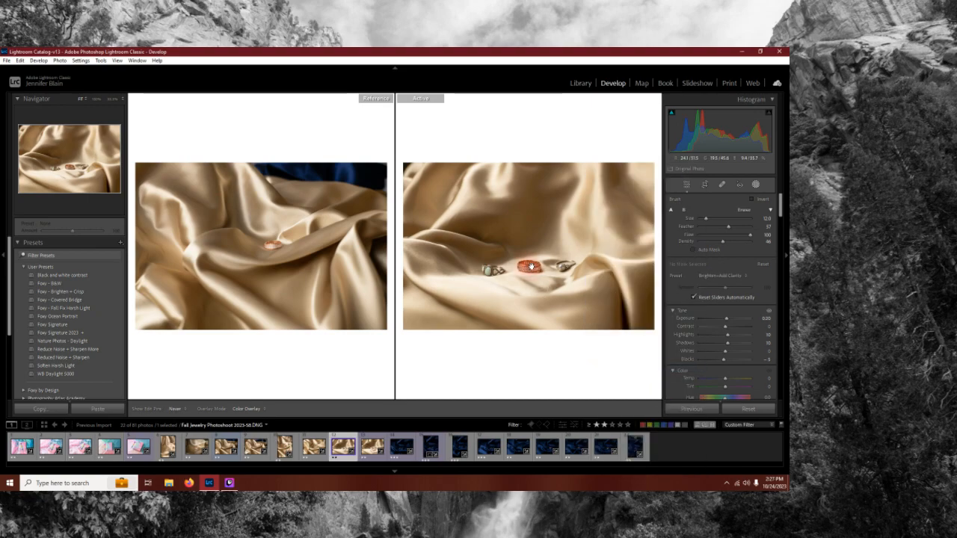
{"action": "left_click", "coordinate": [528, 269]}
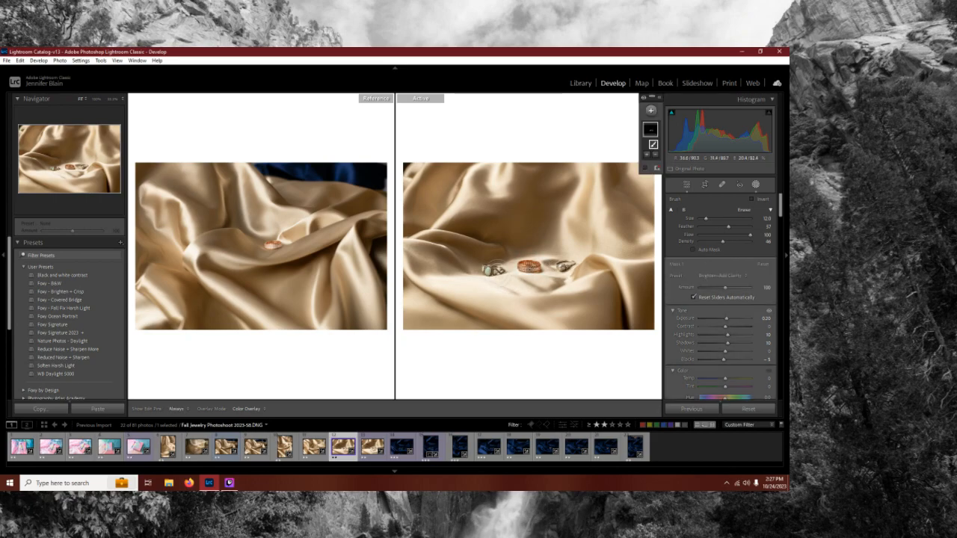
Step: Paint a brush mask over all three rings in photo 2023-60 and leave masking
{"action": "left_click", "coordinate": [363, 462]}
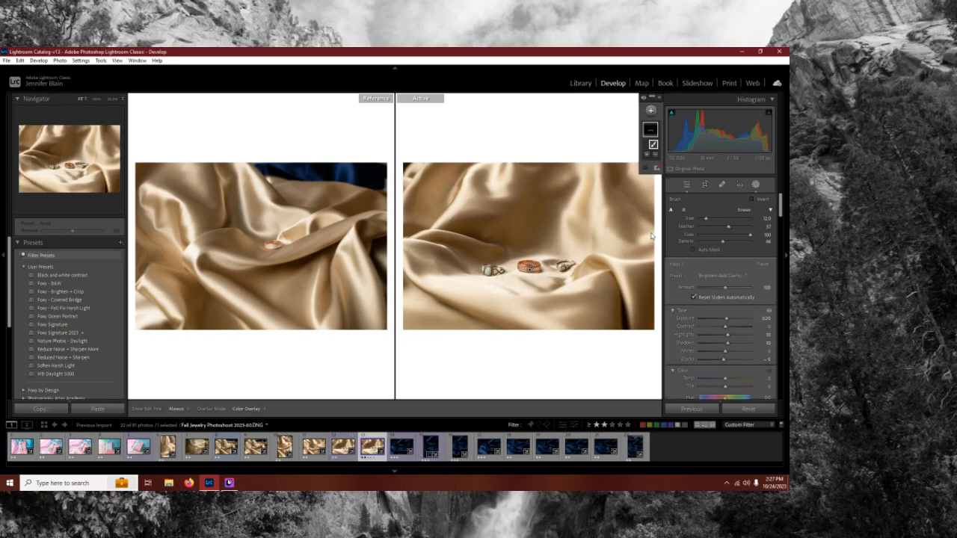
{"action": "key", "text": "k"}
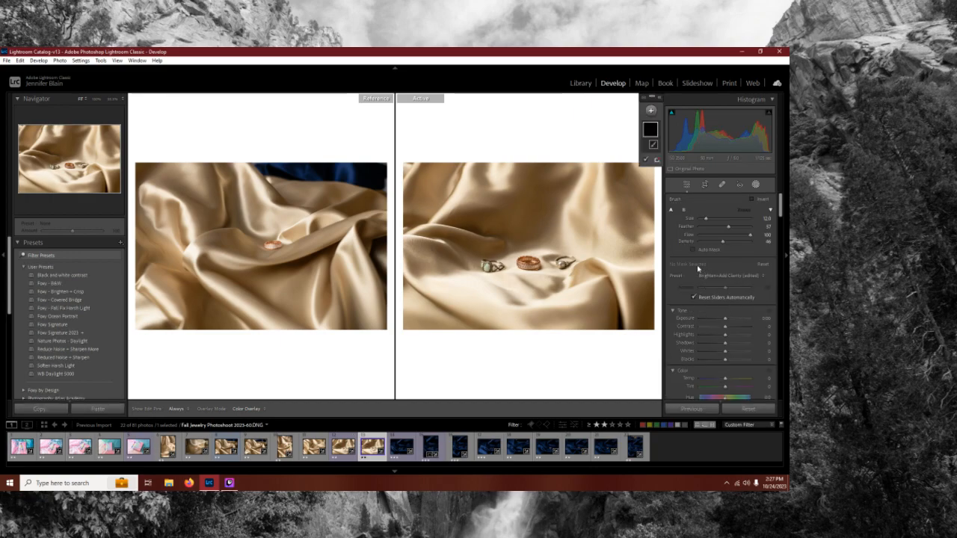
{"action": "left_click_drag", "start_coordinate": [531, 265], "coordinate": [566, 264]}
{"action": "left_click_drag", "start_coordinate": [487, 265], "coordinate": [487, 265]}
{"action": "left_click", "coordinate": [756, 185]}
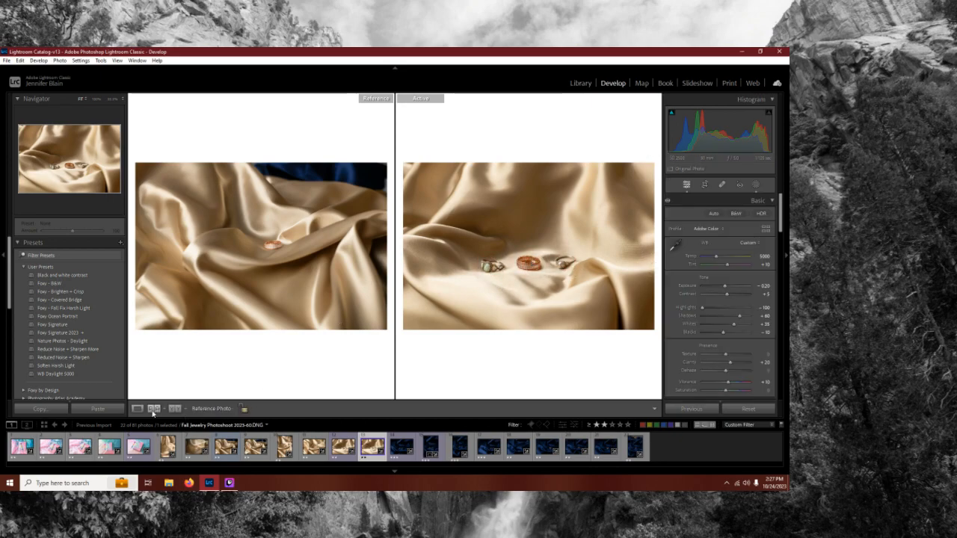
Step: Show photo 2023-60 on its own without the reference and raise the ring mask's exposure to 0.43
{"action": "left_click", "coordinate": [138, 409]}
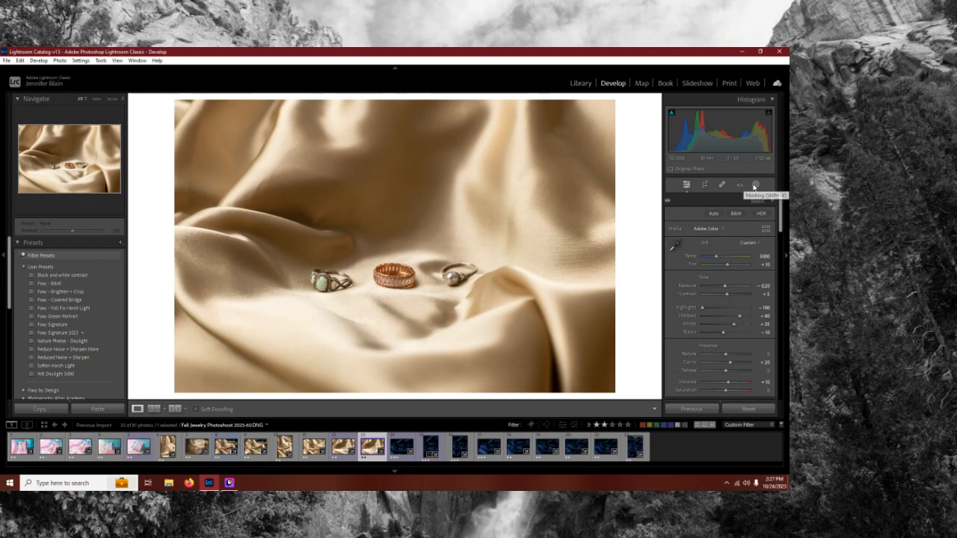
{"action": "left_click", "coordinate": [755, 186]}
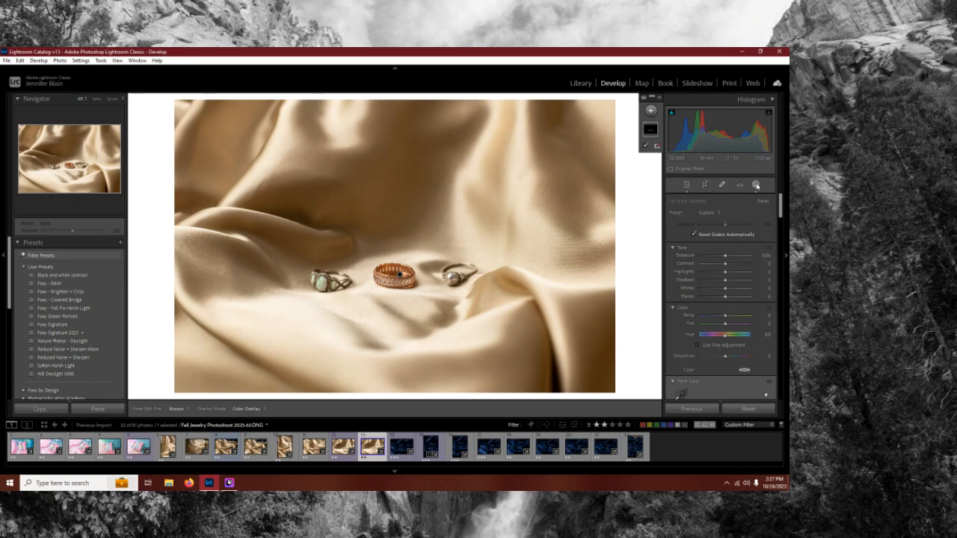
{"action": "key", "text": "k"}
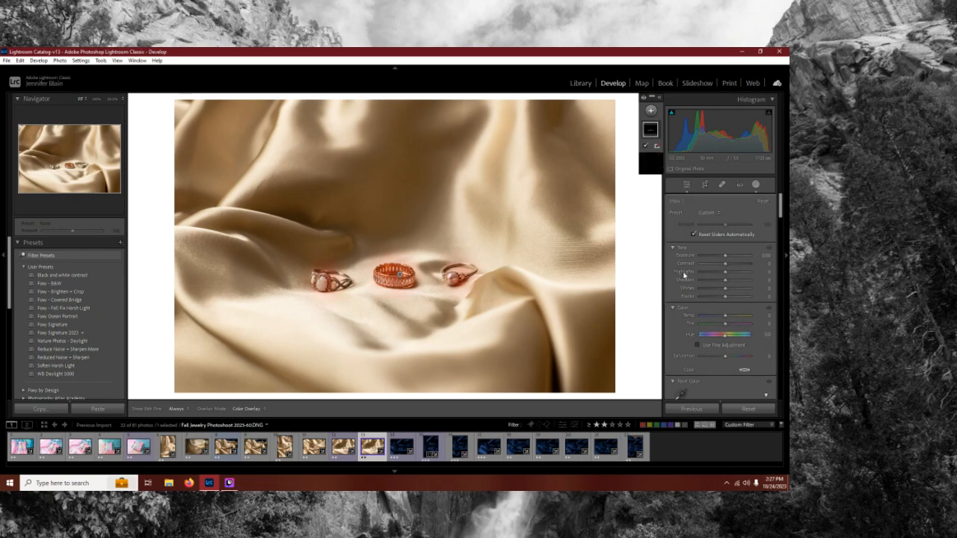
{"action": "left_click_drag", "start_coordinate": [725, 320], "coordinate": [726, 346]}
Step: Check the ring mask's settings in photo 2023-58 for comparison, returning to photo 2023-60
{"action": "key", "text": "Left"}
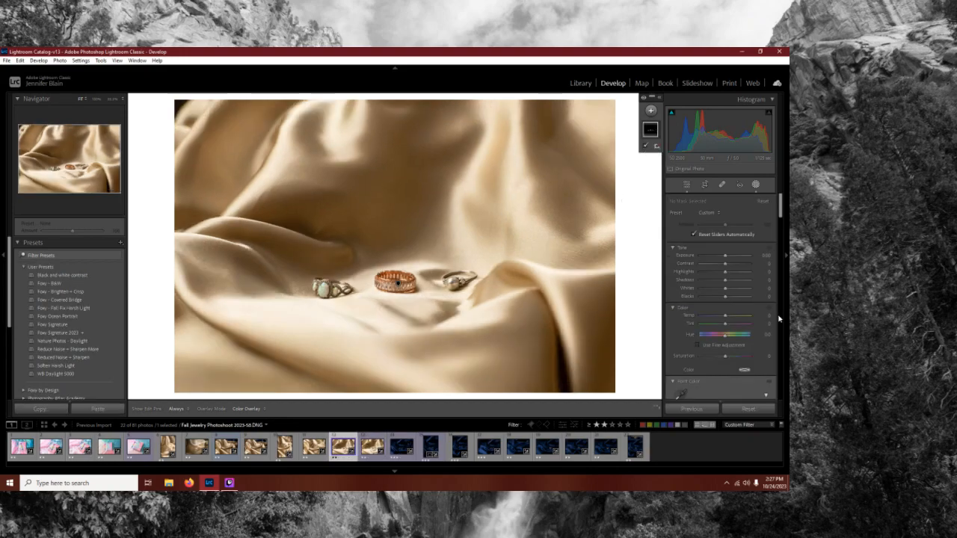
{"action": "left_click", "coordinate": [398, 284]}
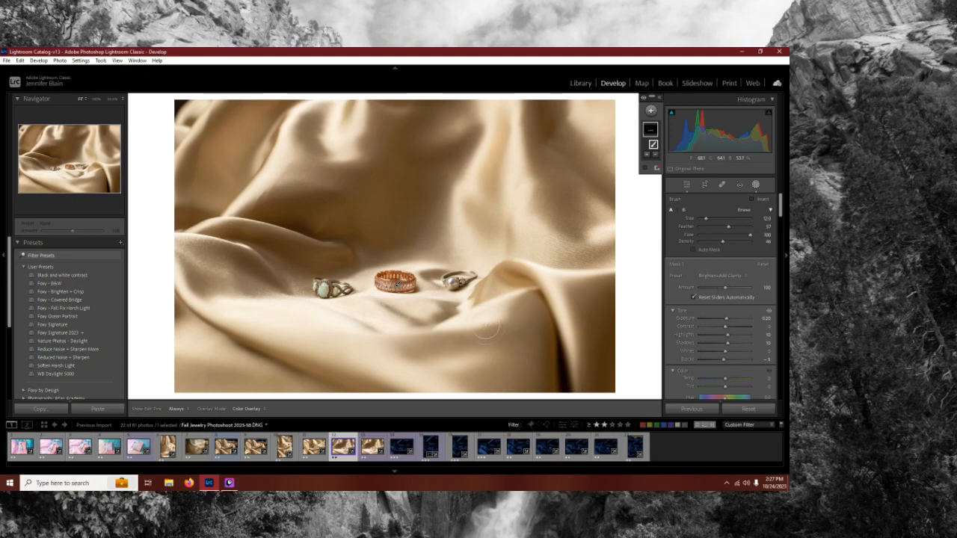
{"action": "key", "text": "Right"}
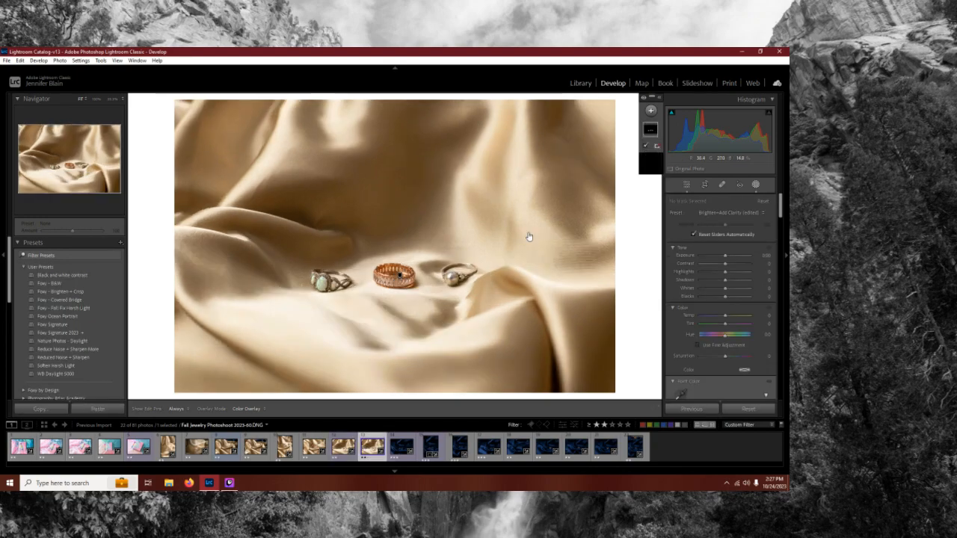
Step: Apply the Brighten+Add Clarity preset to the ring mask in photo 2023-60 and set its exposure to 0.43
{"action": "left_click", "coordinate": [649, 131]}
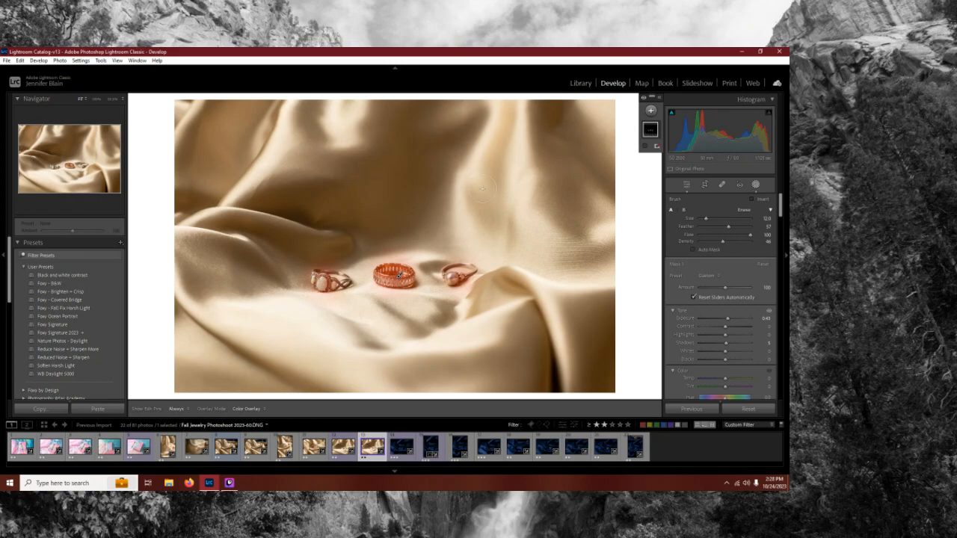
{"action": "left_click", "coordinate": [706, 275]}
{"action": "left_click", "coordinate": [633, 366]}
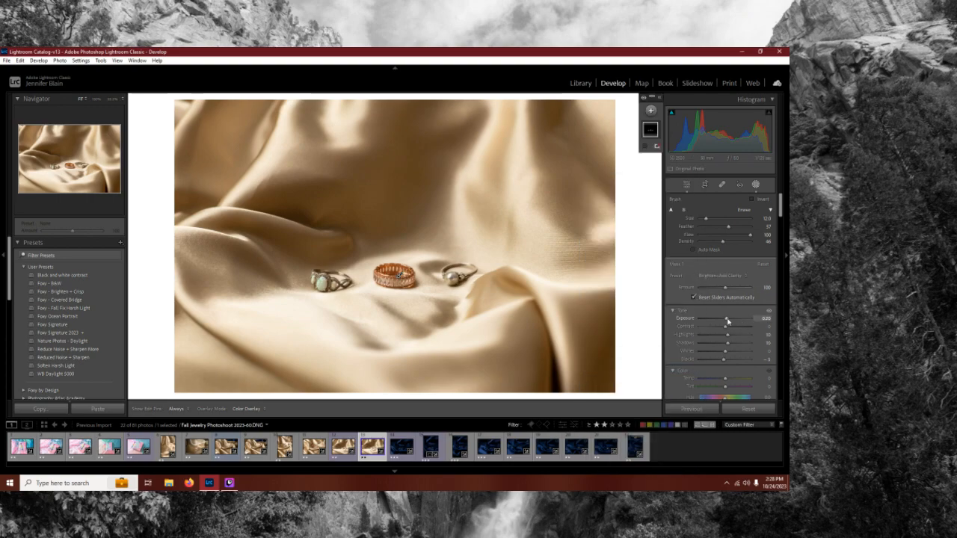
{"action": "left_click_drag", "start_coordinate": [725, 323], "coordinate": [726, 323]}
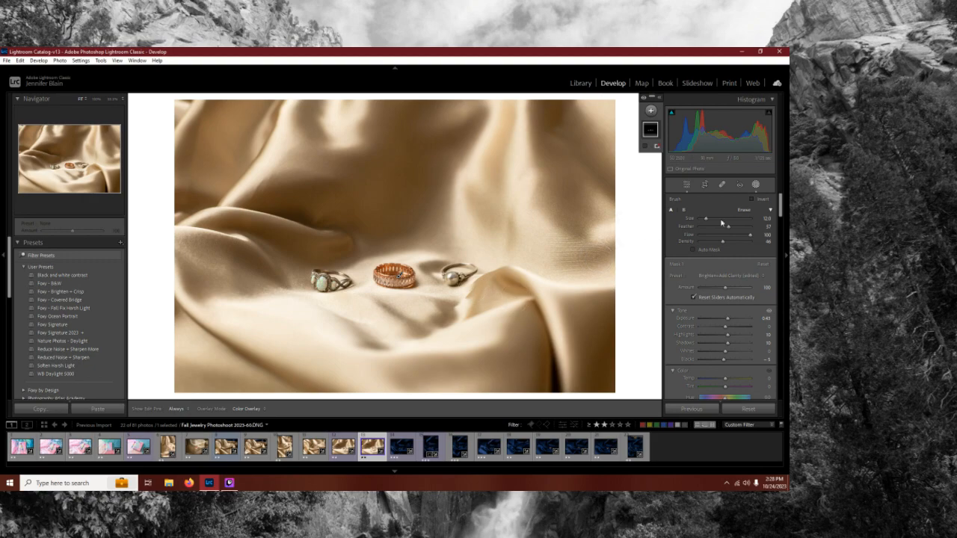
{"action": "left_click", "coordinate": [756, 187]}
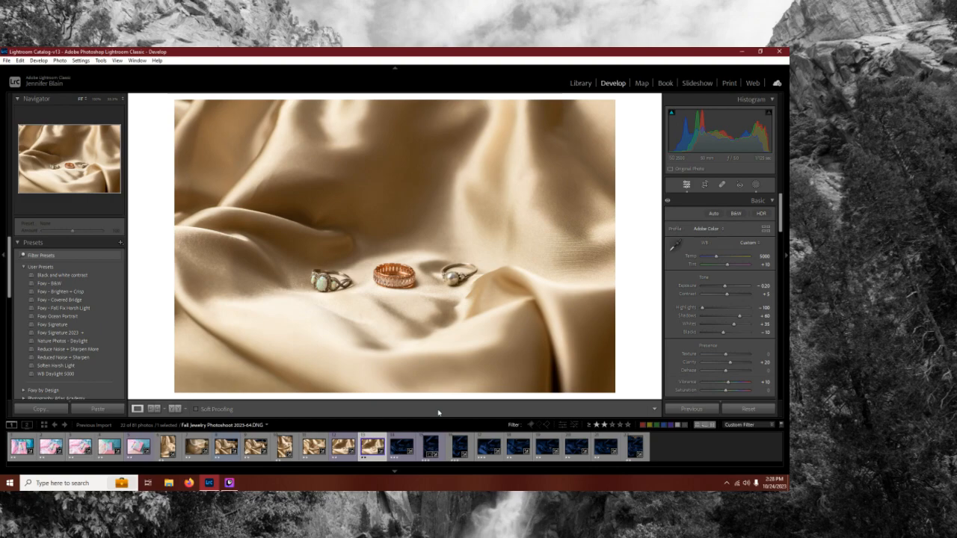
Step: Examine the two moon rings in the blue-satin photo 2023-63 up close
{"action": "left_click", "coordinate": [404, 461]}
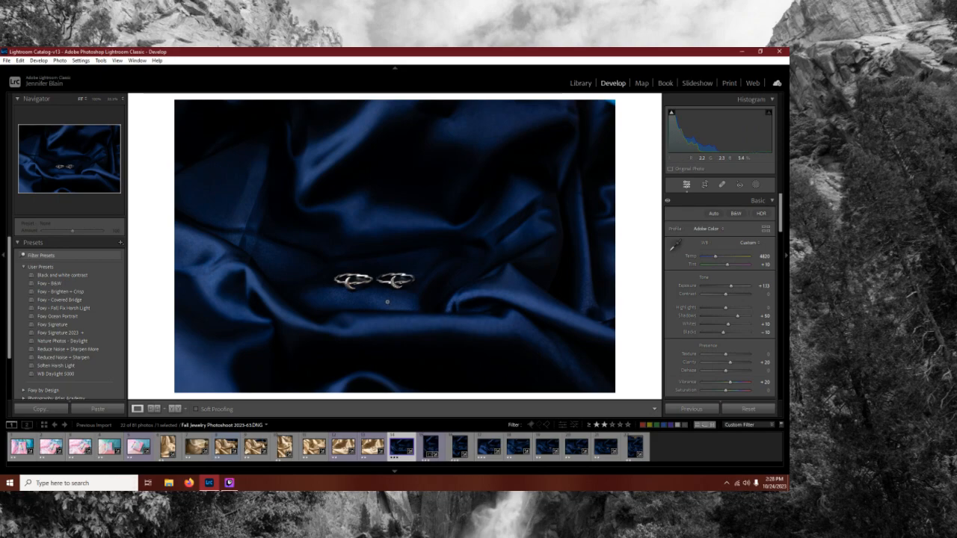
{"action": "left_click", "coordinate": [387, 290]}
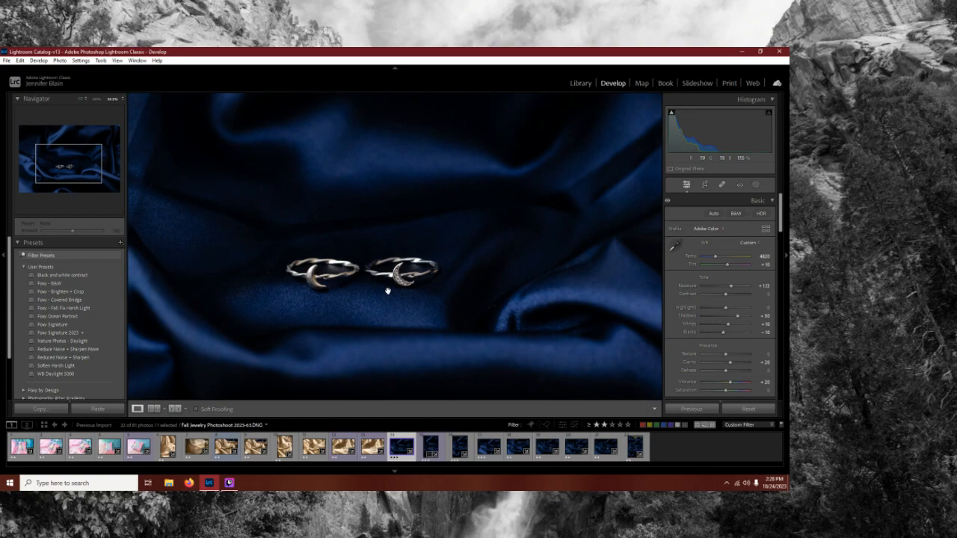
{"action": "left_click", "coordinate": [387, 290]}
Step: Copy the develop settings of the vertical blue-satin photo 2023-64, including its crop
{"action": "left_click", "coordinate": [431, 449]}
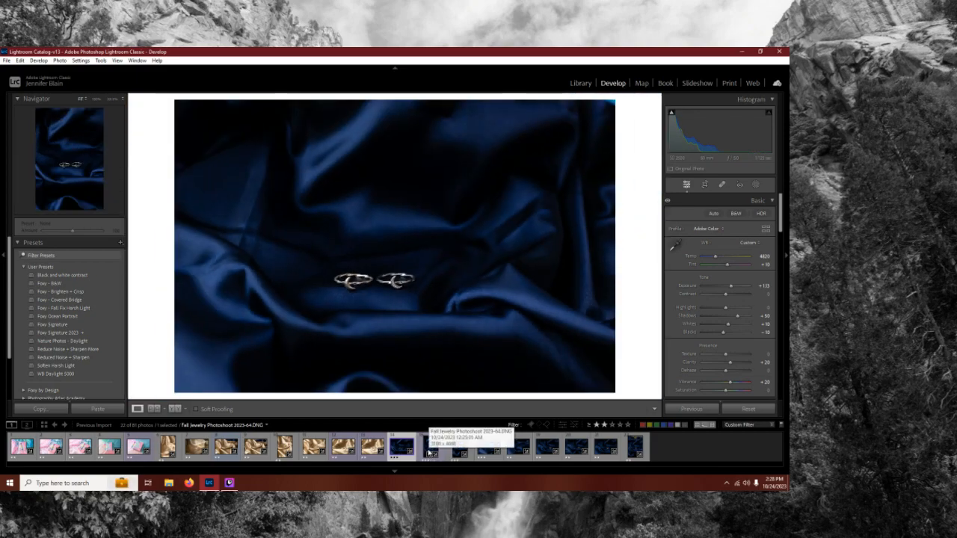
{"action": "left_click", "coordinate": [430, 449]}
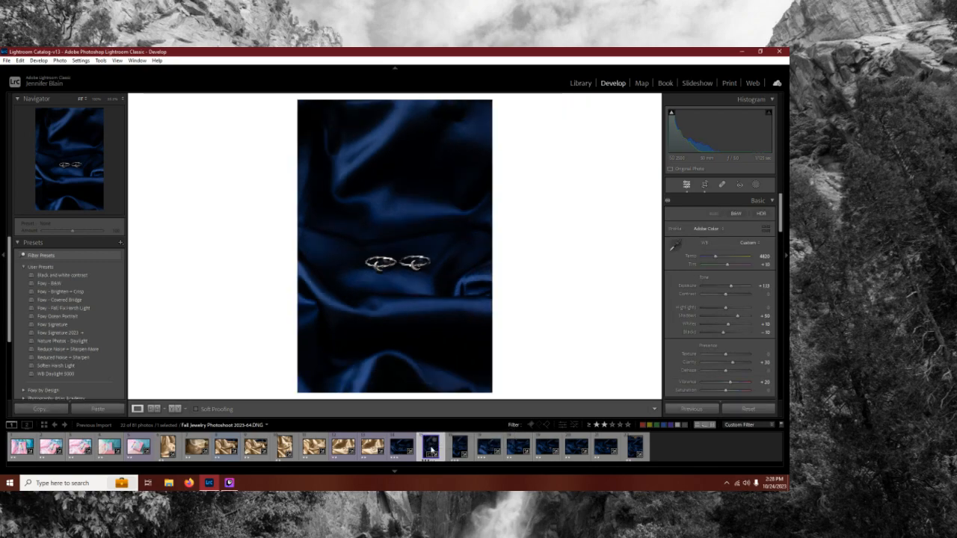
{"action": "right_click", "coordinate": [431, 449]}
{"action": "mouse_move", "coordinate": [478, 354]}
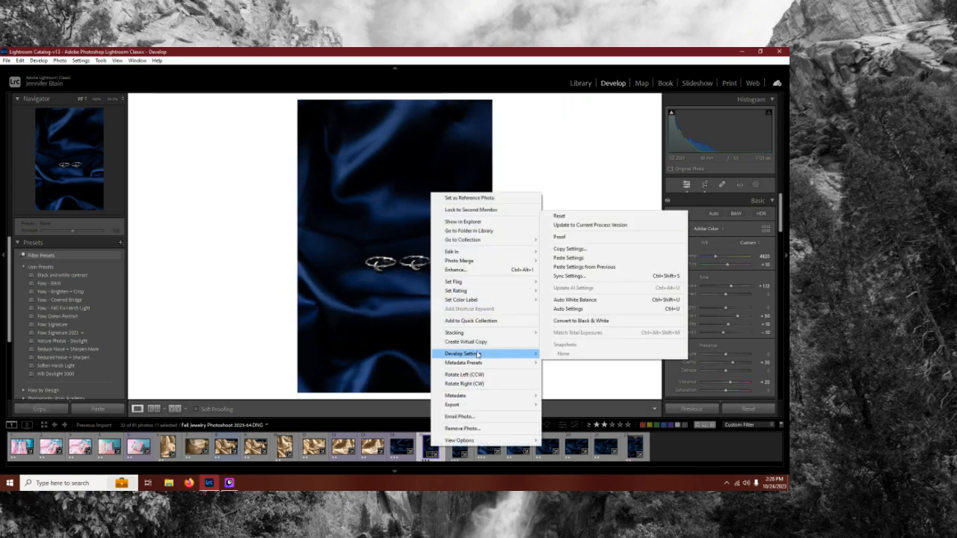
{"action": "left_click", "coordinate": [569, 249]}
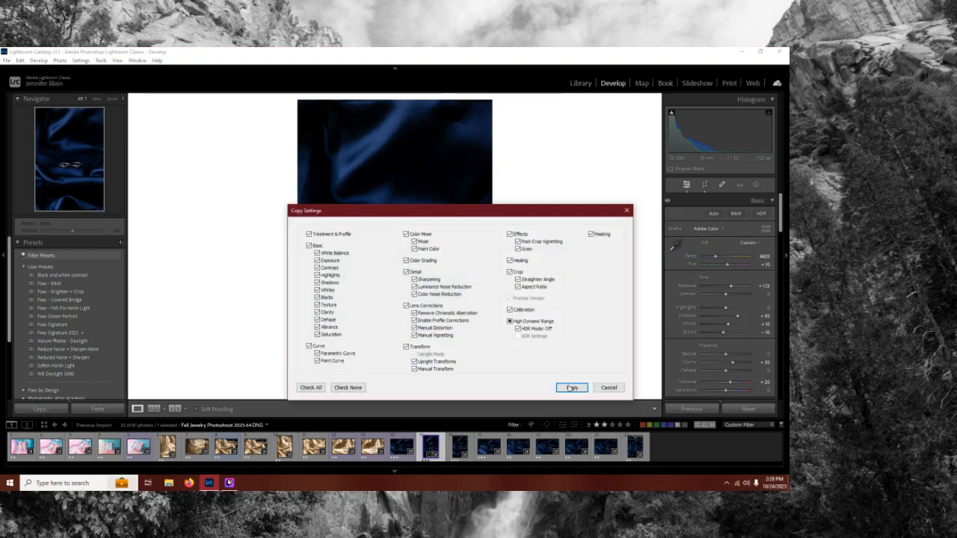
{"action": "left_click", "coordinate": [571, 386]}
Step: Paste the copied develop settings onto photo 2023-65 and undo the paste
{"action": "left_click", "coordinate": [463, 450]}
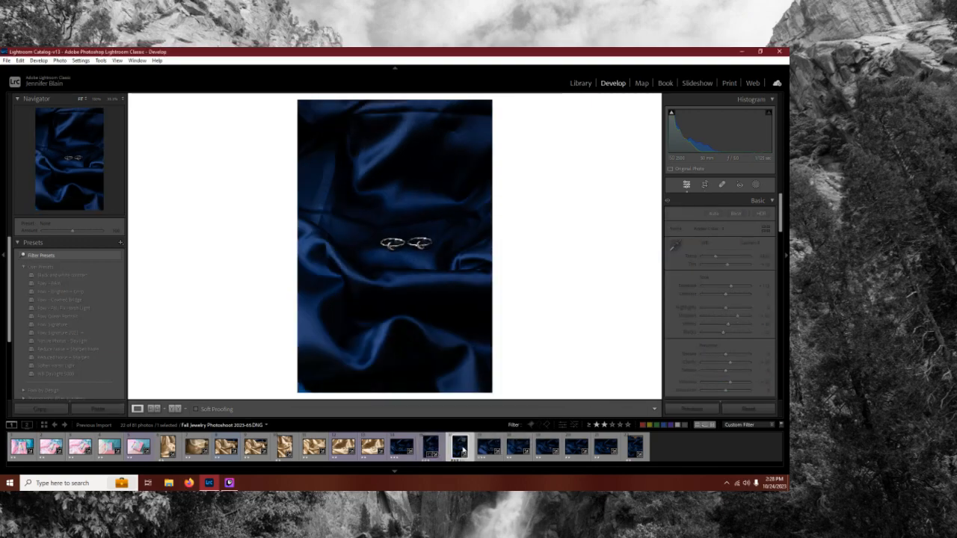
{"action": "right_click", "coordinate": [462, 449]}
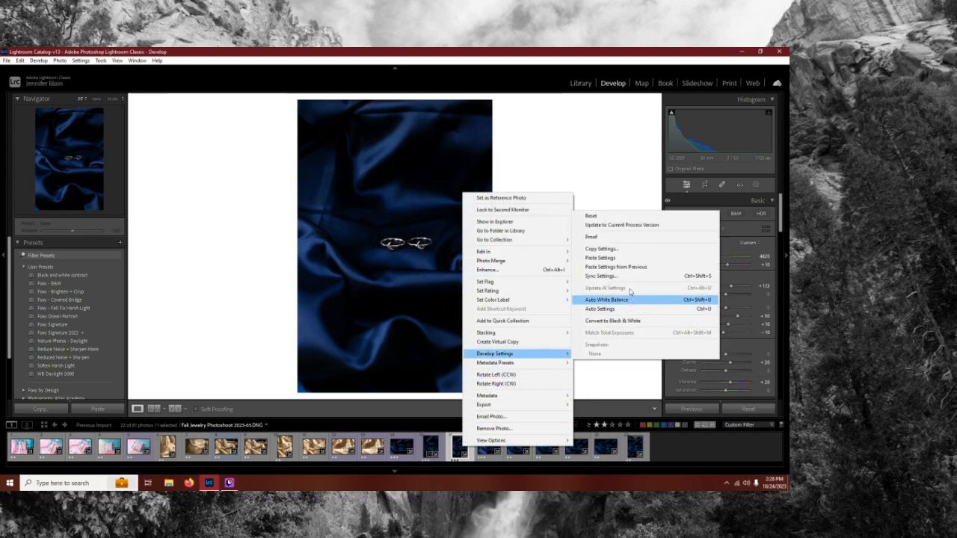
{"action": "left_click", "coordinate": [606, 262]}
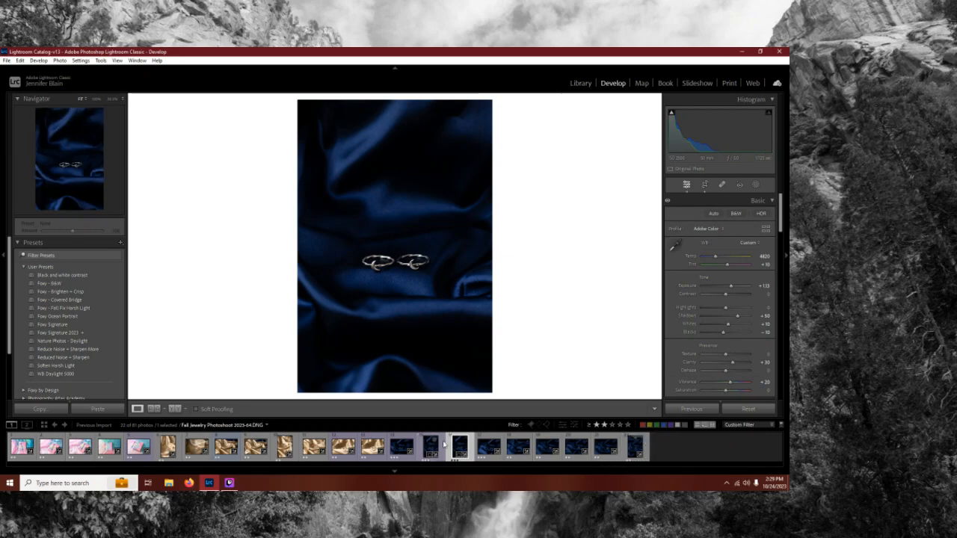
{"action": "key", "text": "ctrl+z"}
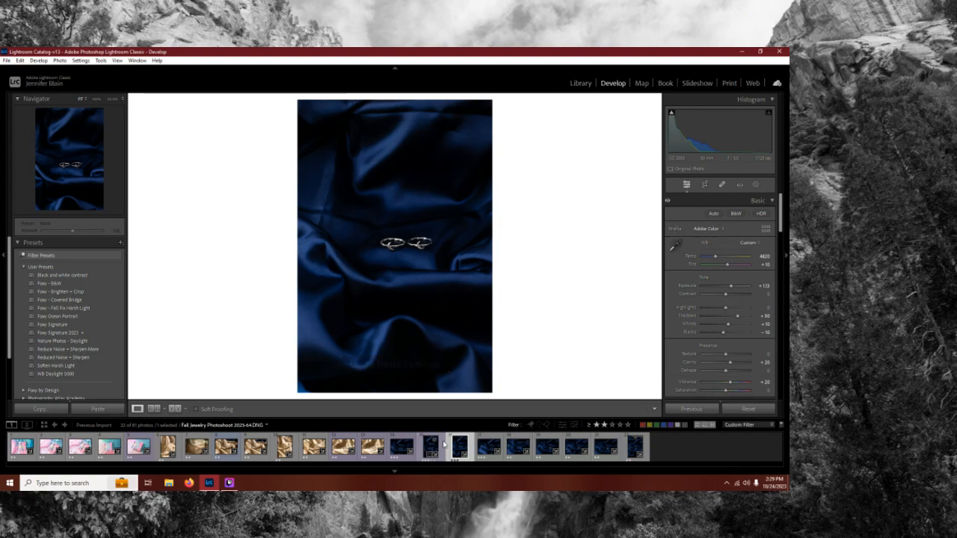
Step: Set the highlights of blue-satin photo 2023-63 to +25 while viewing the moon rings up close
{"action": "left_click", "coordinate": [400, 449]}
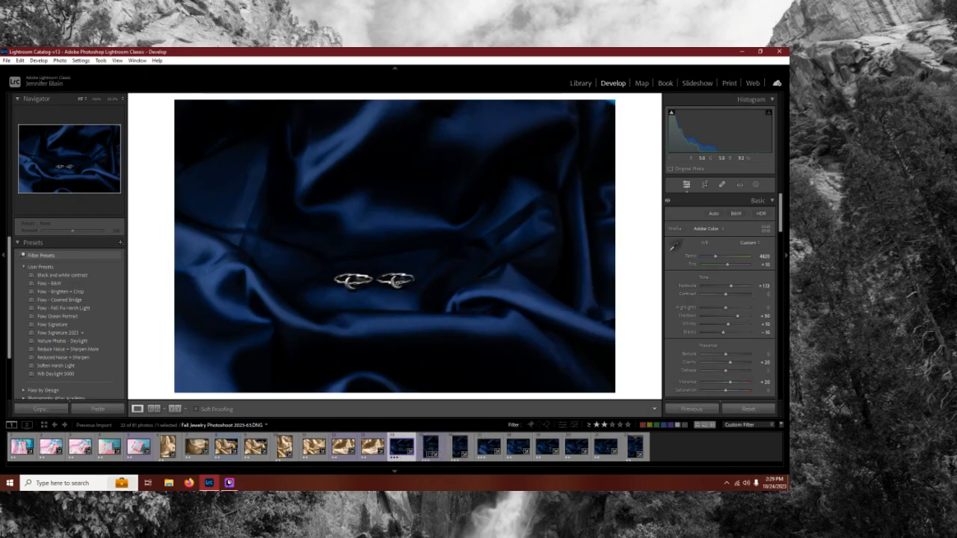
{"action": "left_click", "coordinate": [395, 279]}
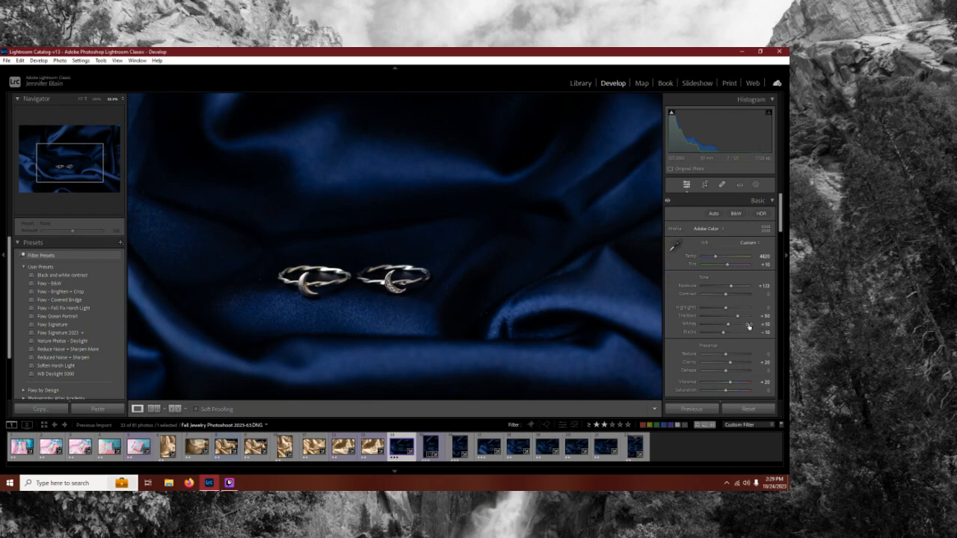
{"action": "key", "text": "Up"}
{"action": "key", "text": "Up"}
{"action": "key", "text": "Up"}
{"action": "key", "text": "Up"}
{"action": "key", "text": "Up"}
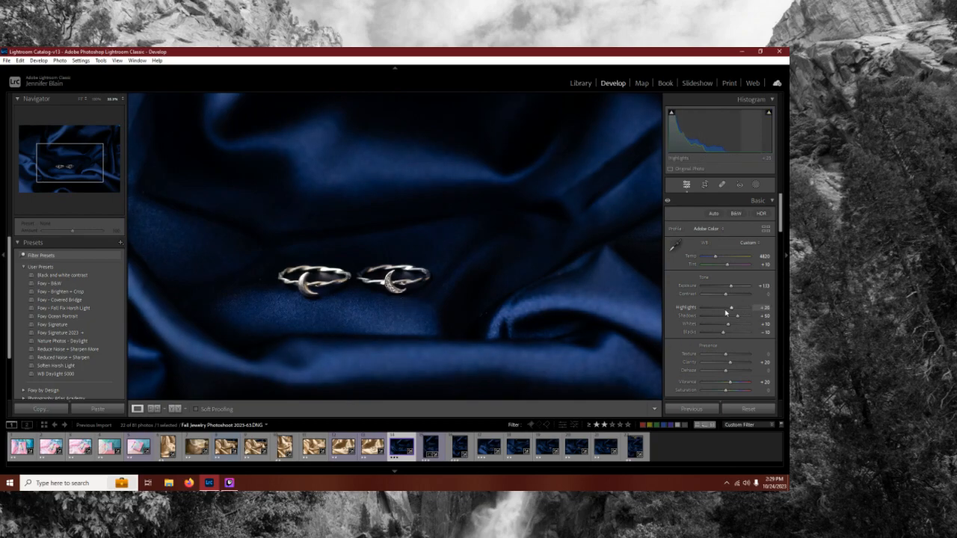
Step: Set the highlights of blue-satin photo 2023-63 to +10 and its exposure to +1.32
{"action": "key", "text": "Down"}
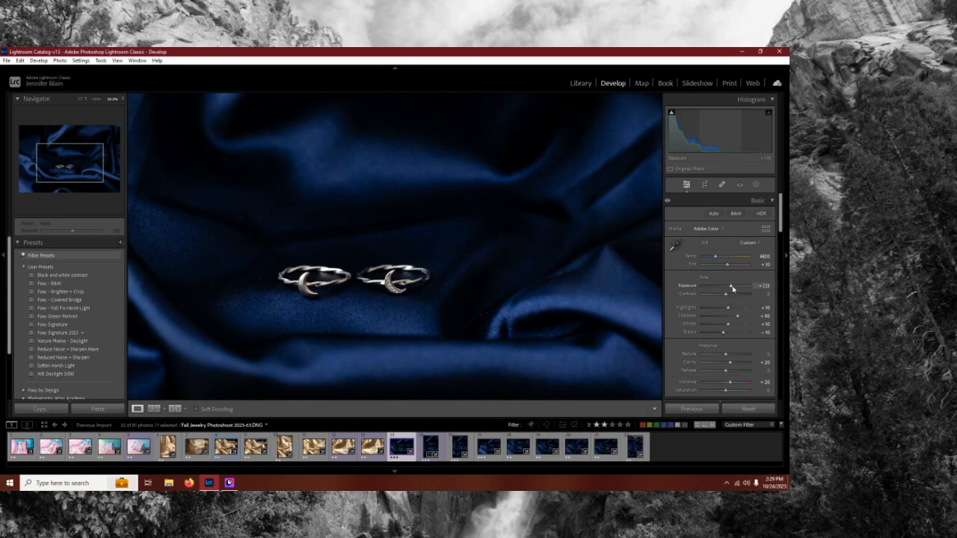
{"action": "key", "text": "Up"}
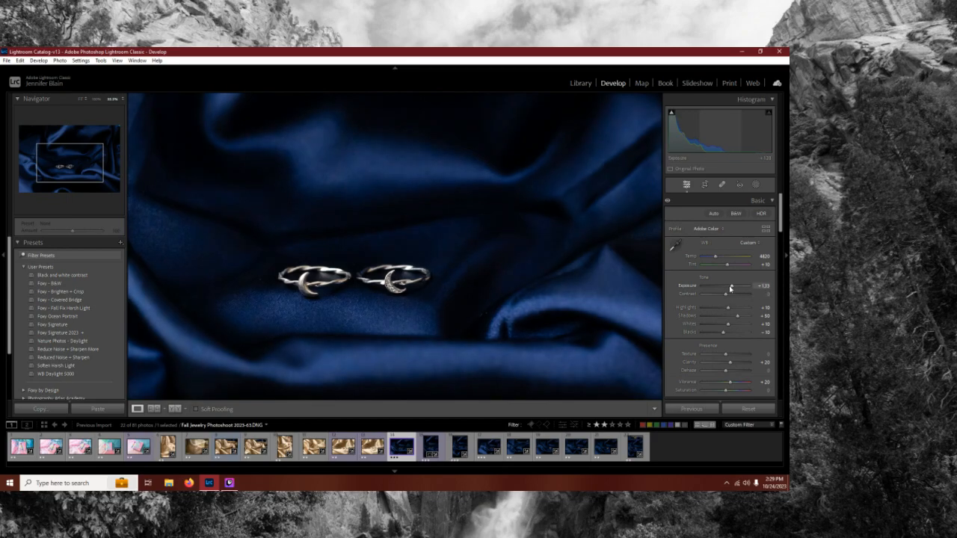
{"action": "key", "text": "Down"}
{"action": "key", "text": "Down"}
{"action": "left_click_drag", "start_coordinate": [730, 289], "coordinate": [732, 289]}
{"action": "left_click", "coordinate": [579, 258]}
{"action": "left_click", "coordinate": [738, 288]}
{"action": "left_click_drag", "start_coordinate": [737, 288], "coordinate": [733, 290]}
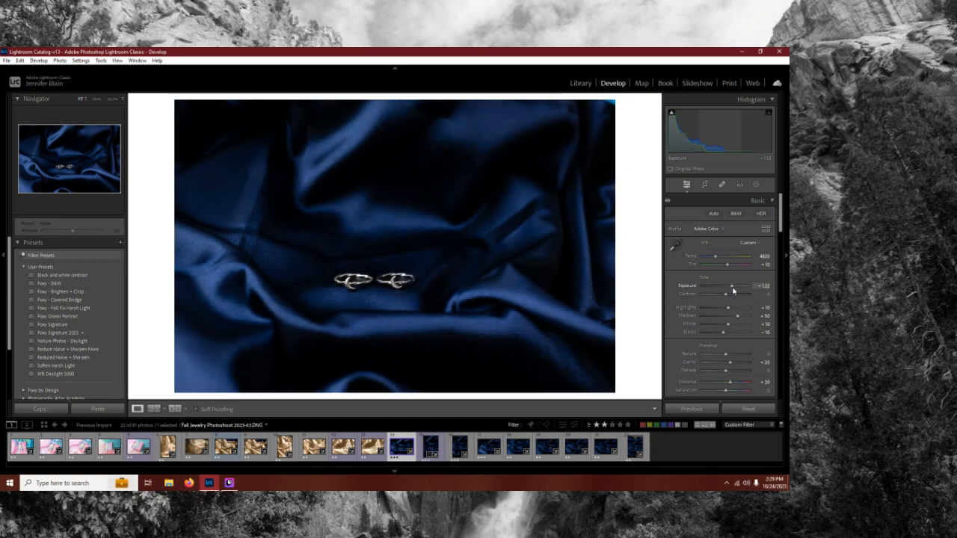
Step: Compare photo 2023-63 with its unedited version and inspect both moon rings up close
{"action": "key", "text": "backslash"}
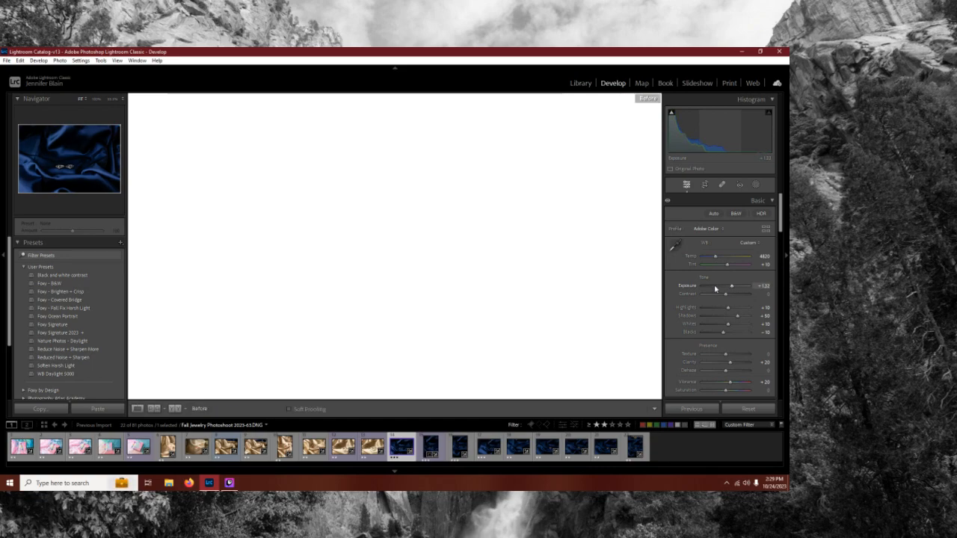
{"action": "key", "text": "backslash"}
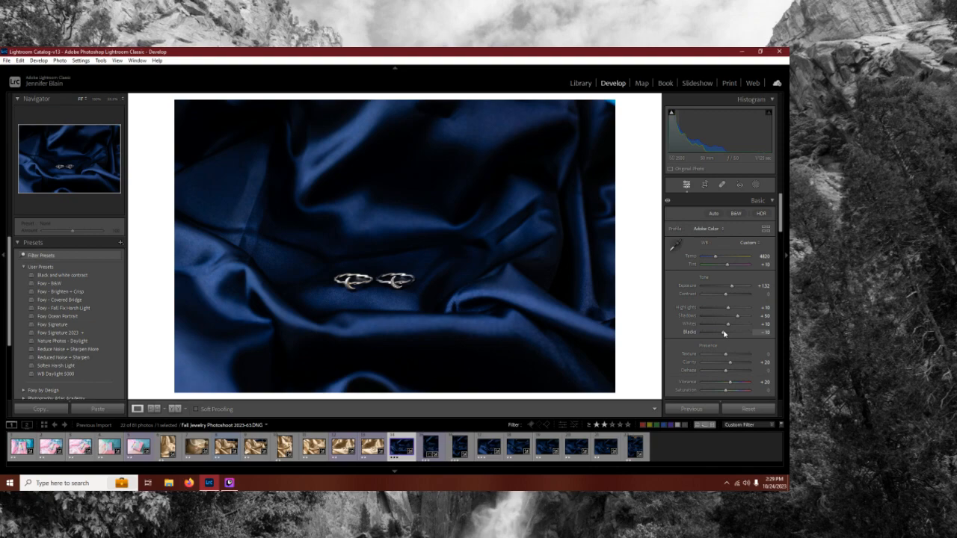
{"action": "left_click", "coordinate": [112, 99]}
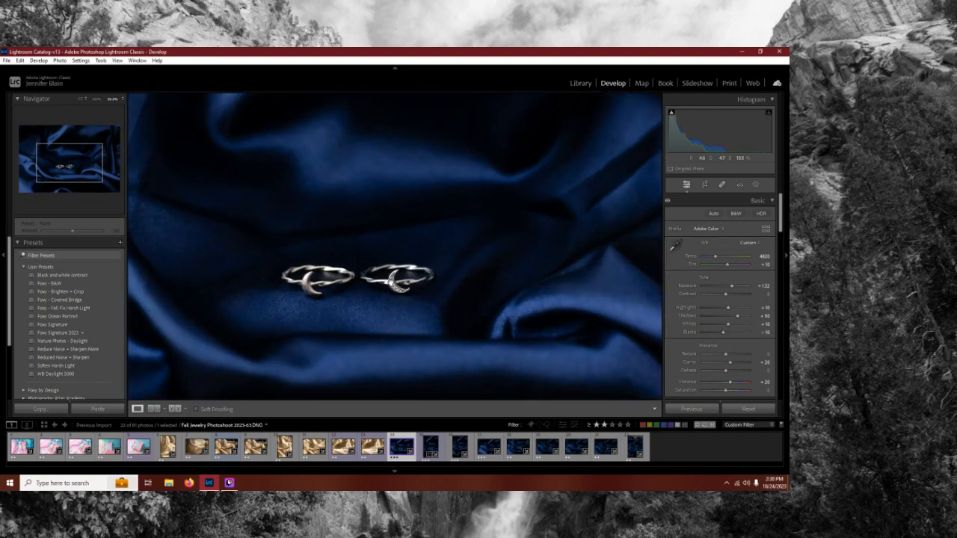
{"action": "left_click_drag", "start_coordinate": [383, 307], "coordinate": [386, 297]}
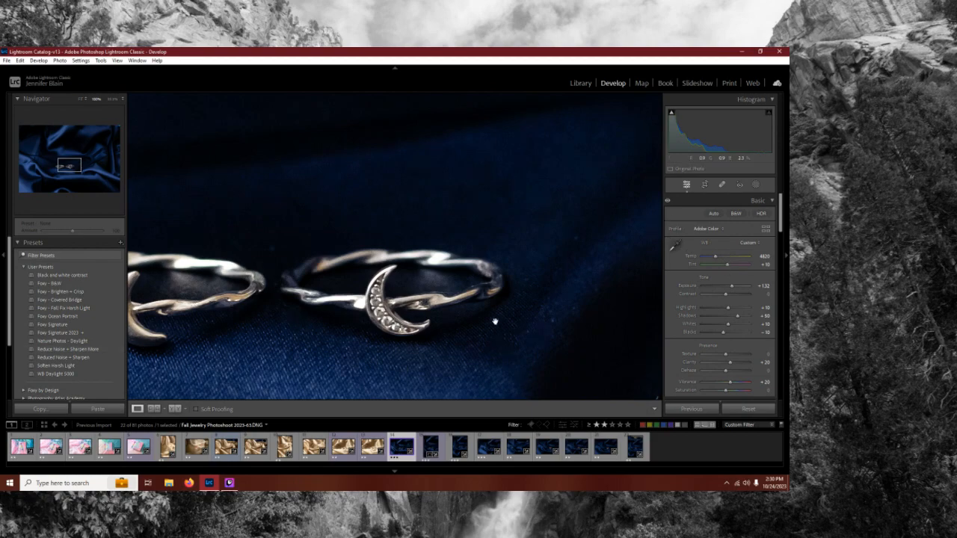
{"action": "left_click_drag", "start_coordinate": [403, 320], "coordinate": [450, 313]}
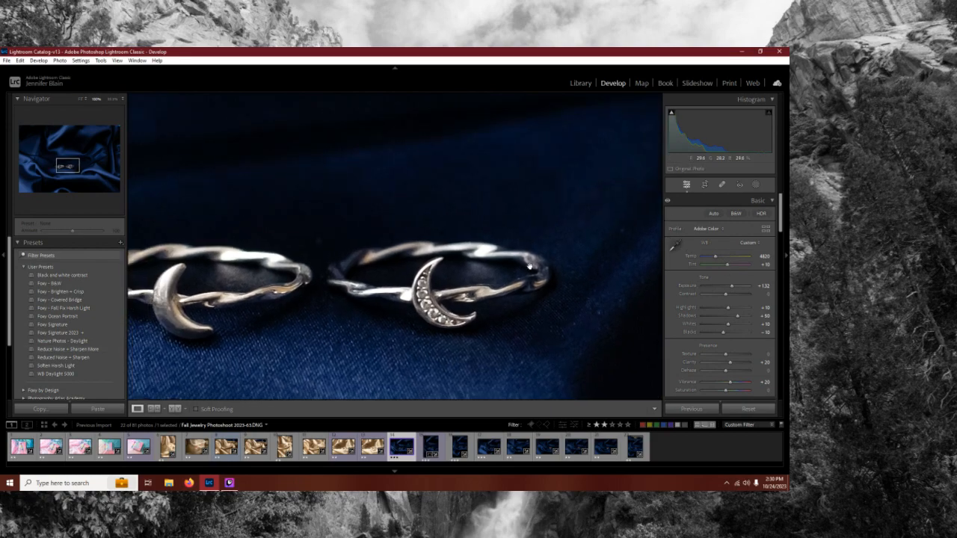
Step: Preview the moon rings in black and white, set the contrast to +5, and return the photo to color
{"action": "left_click", "coordinate": [735, 216]}
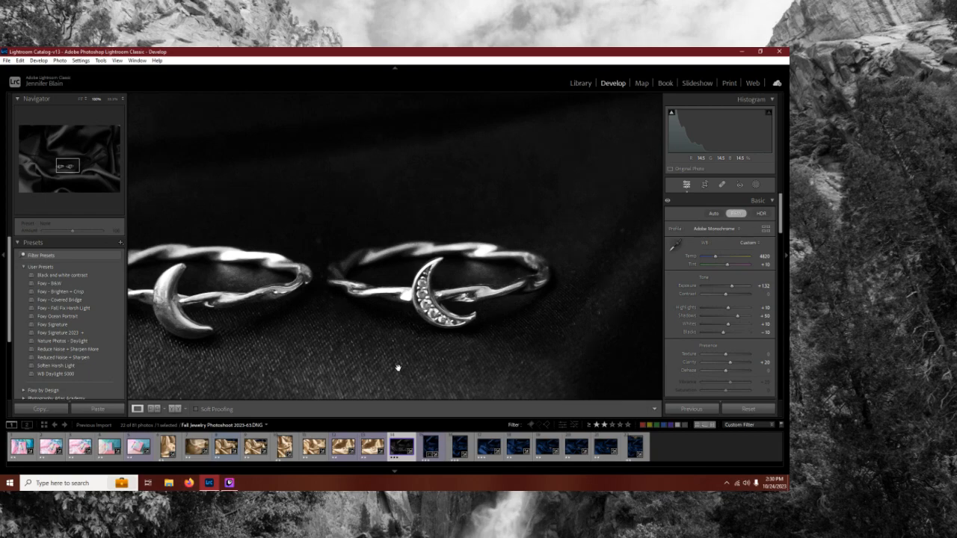
{"action": "left_click", "coordinate": [736, 214]}
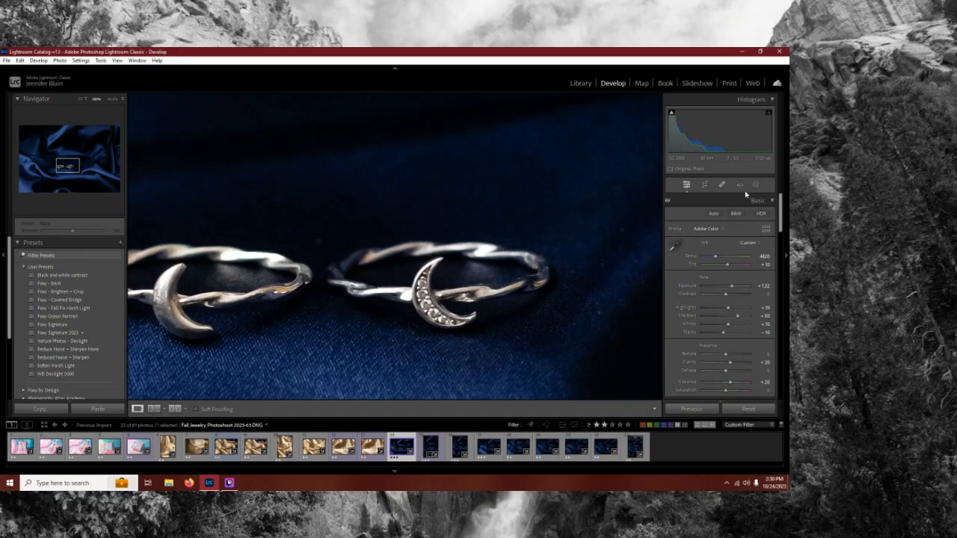
{"action": "left_click", "coordinate": [736, 215]}
{"action": "left_click", "coordinate": [736, 214]}
{"action": "left_click", "coordinate": [740, 215]}
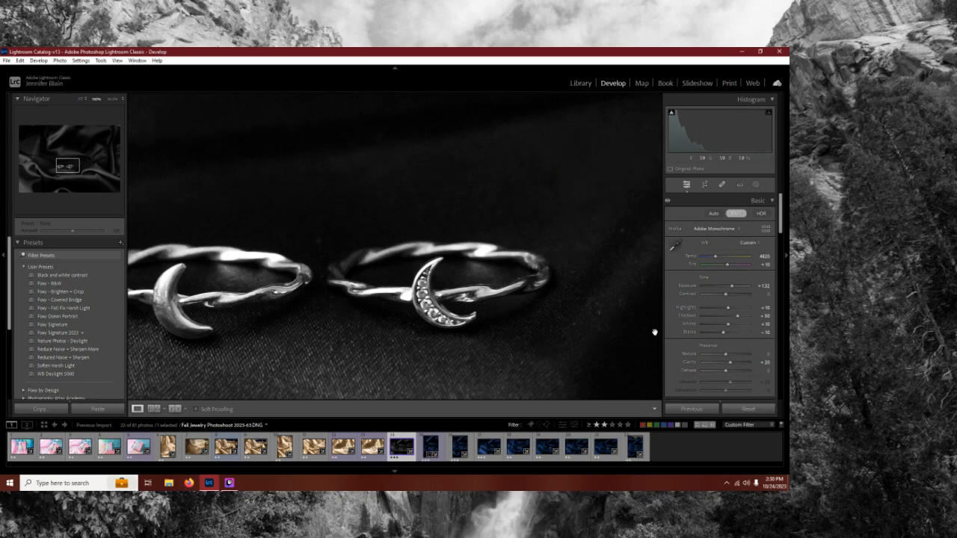
{"action": "scroll", "coordinate": [671, 338], "scroll_direction": "down", "scroll_amount": 10}
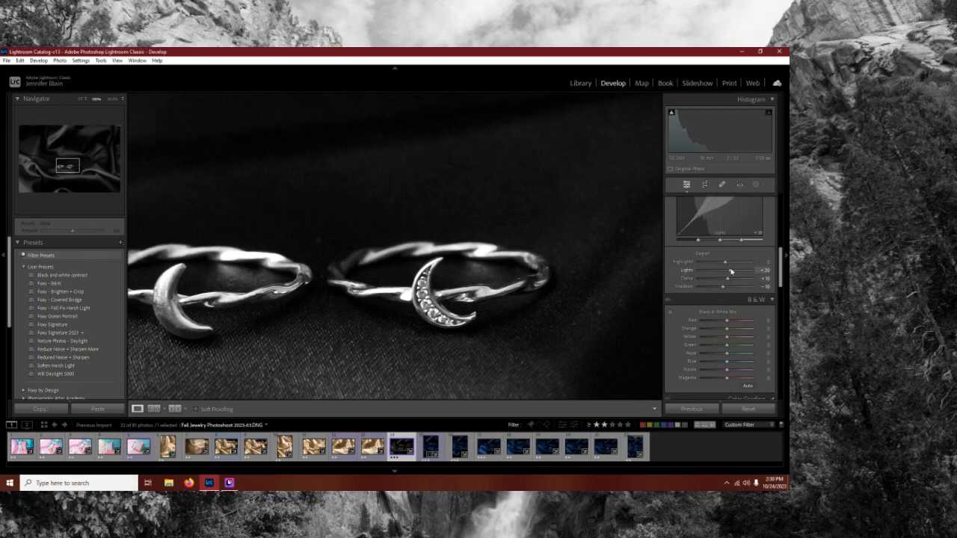
{"action": "scroll", "coordinate": [675, 277], "scroll_direction": "up", "scroll_amount": 5}
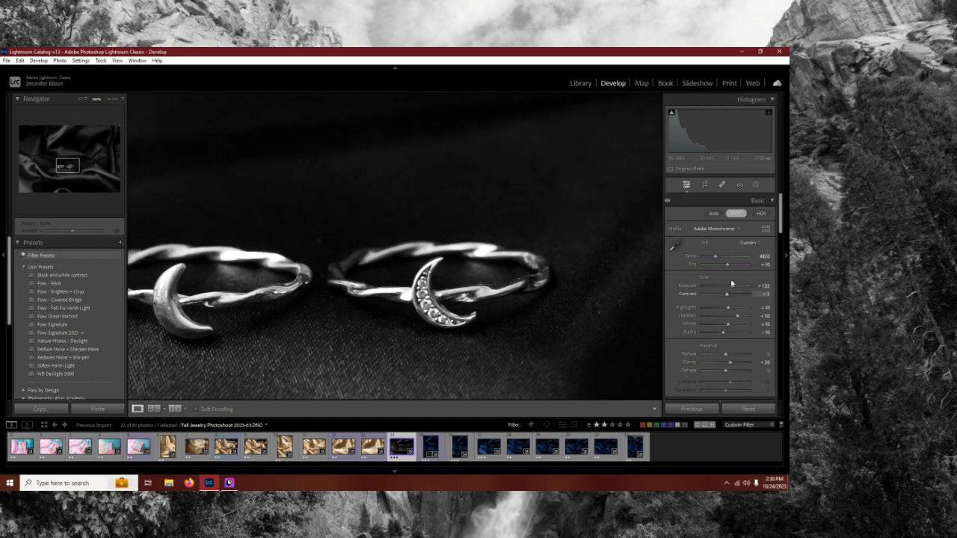
{"action": "left_click", "coordinate": [736, 213]}
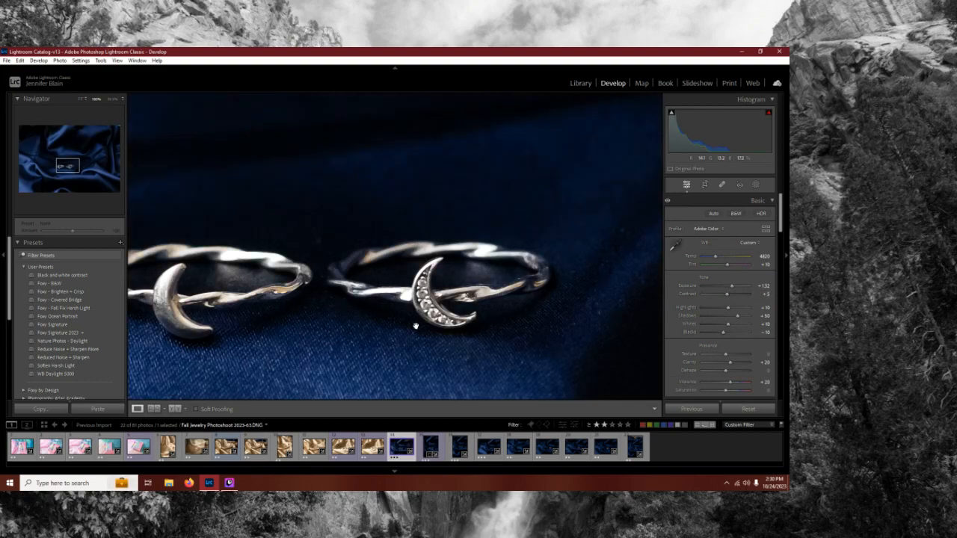
Step: Inspect both moon rings and copy the develop settings of photo 2023-63 without its crop
{"action": "left_click_drag", "start_coordinate": [365, 333], "coordinate": [460, 309]}
{"action": "scroll", "coordinate": [681, 258], "scroll_direction": "down", "scroll_amount": 3}
{"action": "scroll", "coordinate": [668, 274], "scroll_direction": "down", "scroll_amount": 8}
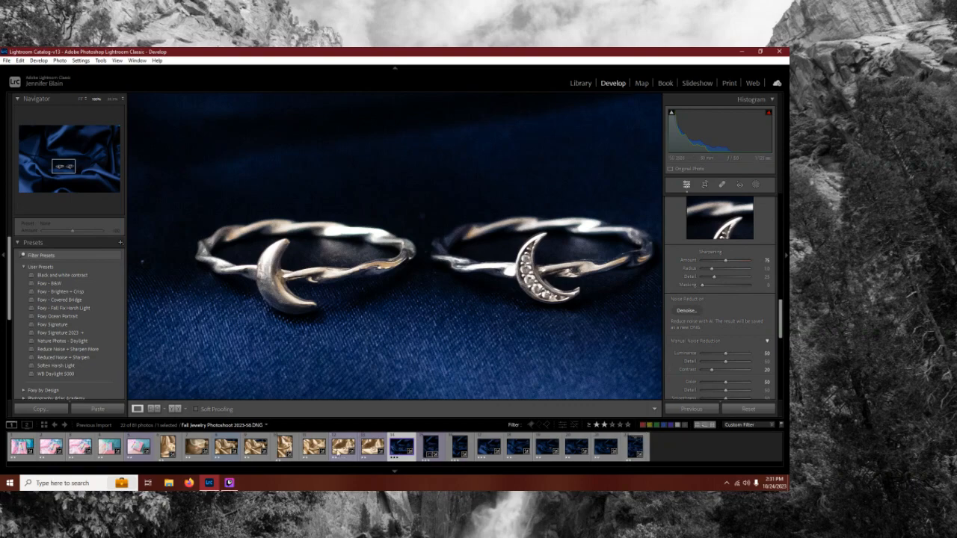
{"action": "right_click", "coordinate": [401, 448]}
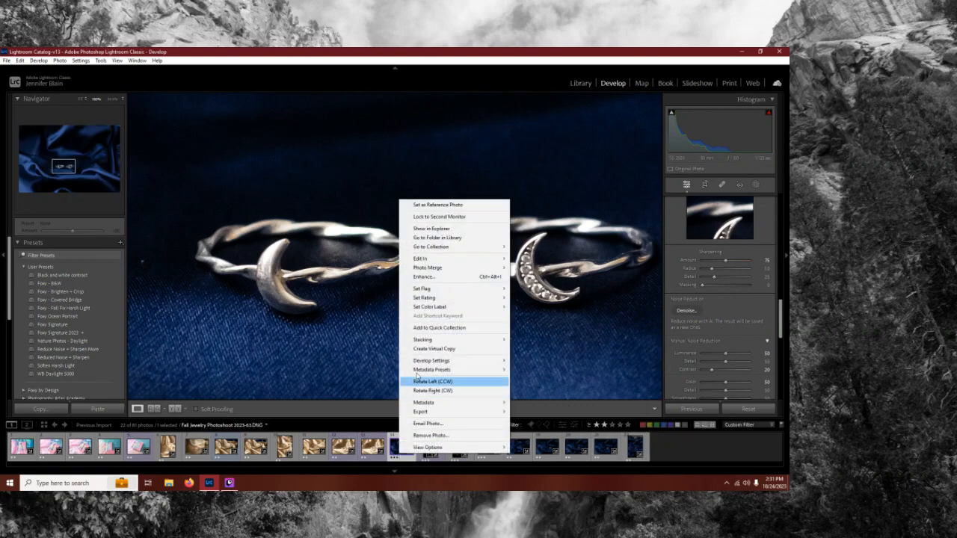
{"action": "mouse_move", "coordinate": [449, 360]}
{"action": "left_click", "coordinate": [537, 255]}
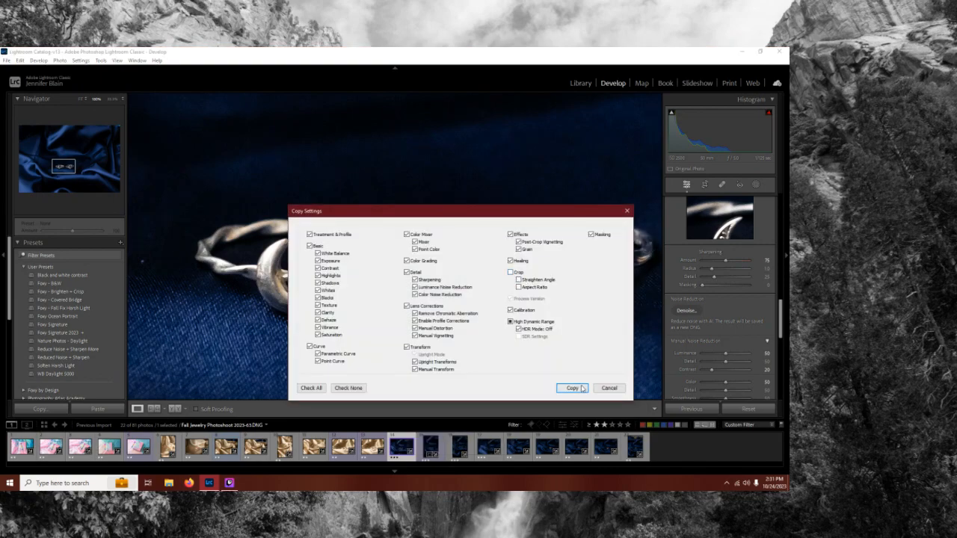
{"action": "left_click", "coordinate": [572, 388]}
{"action": "left_click", "coordinate": [473, 394]}
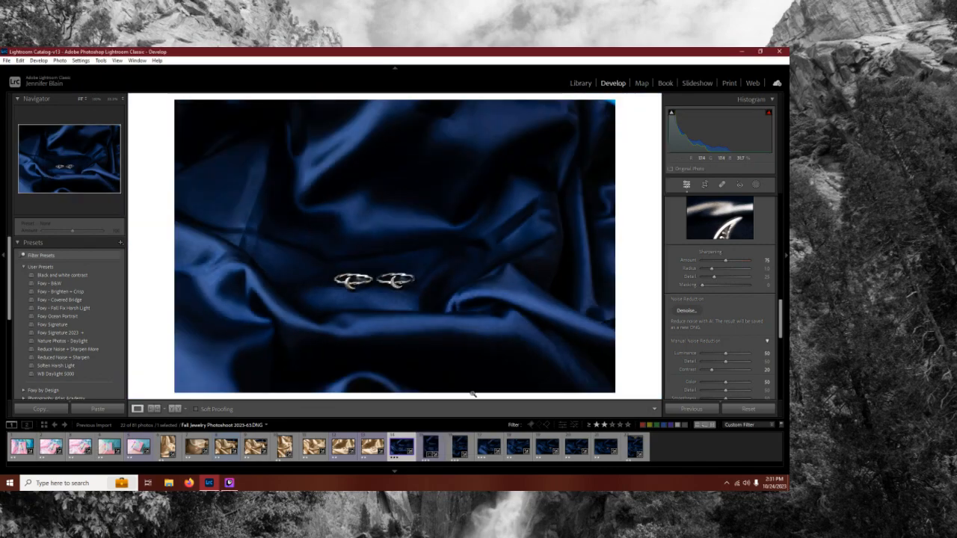
Step: Paste the copied settings onto the blue-satin photos from 2023-63 to 2023-77 and check the look of photo 2023-70
{"action": "left_click", "coordinate": [632, 452], "text": "shift"}
{"action": "right_click", "coordinate": [628, 449]}
{"action": "mouse_move", "coordinate": [642, 355]}
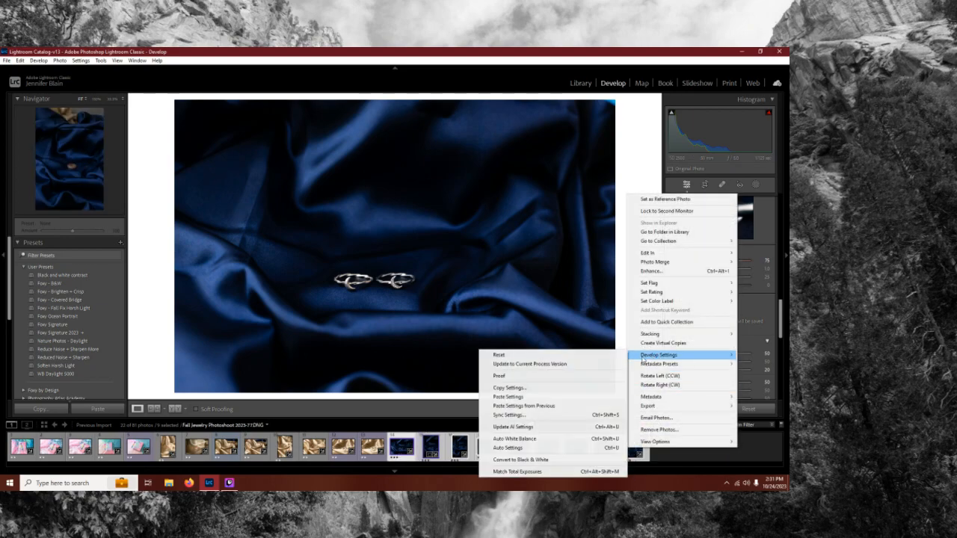
{"action": "left_click", "coordinate": [542, 397]}
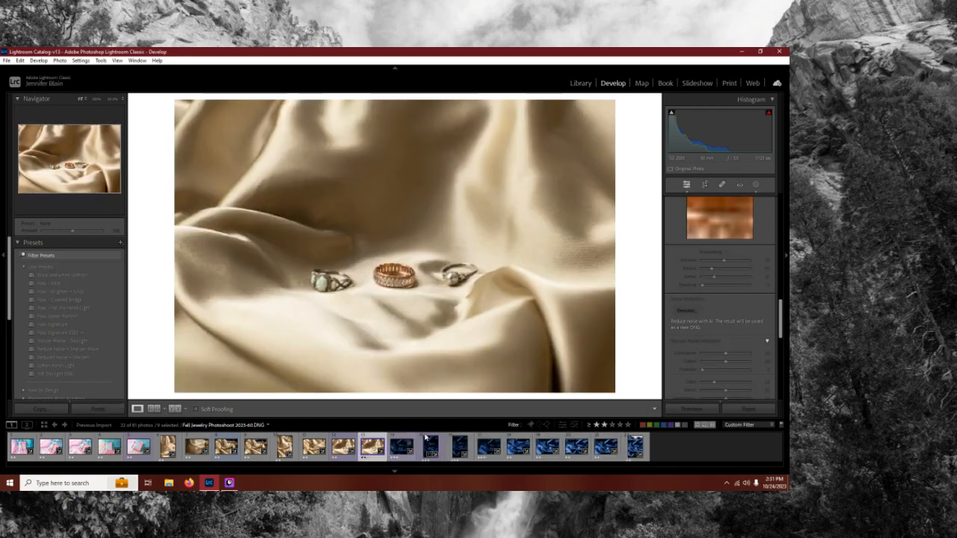
{"action": "left_click", "coordinate": [547, 447]}
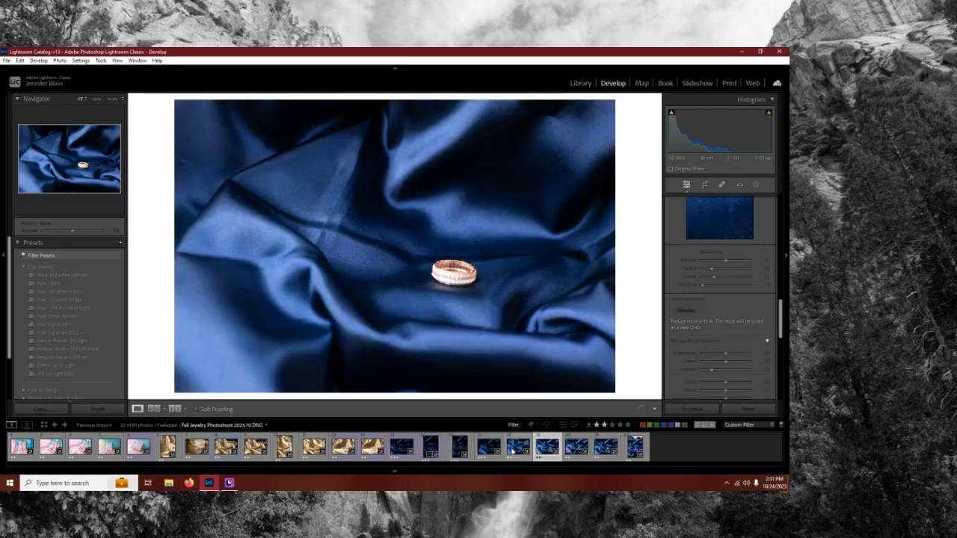
{"action": "left_click", "coordinate": [401, 449]}
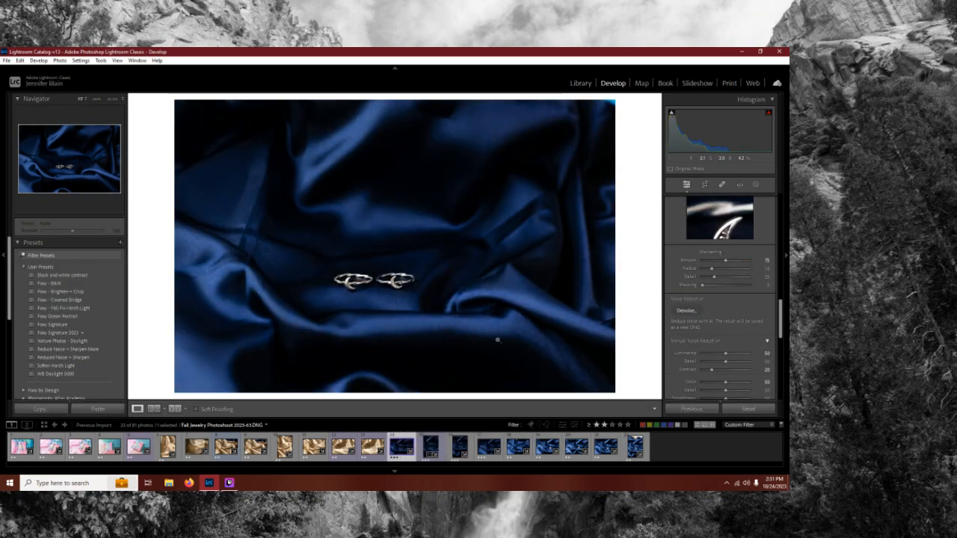
Step: Set the exposure of photo 2023-63 to +1.42 and copy its updated develop settings
{"action": "scroll", "coordinate": [683, 301], "scroll_direction": "up", "scroll_amount": 10}
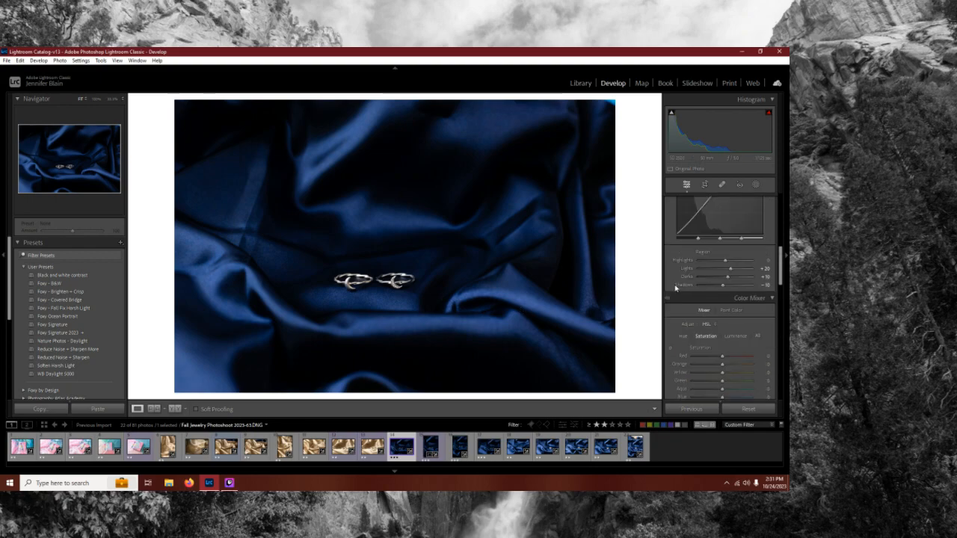
{"action": "left_click_drag", "start_coordinate": [732, 288], "coordinate": [733, 289]}
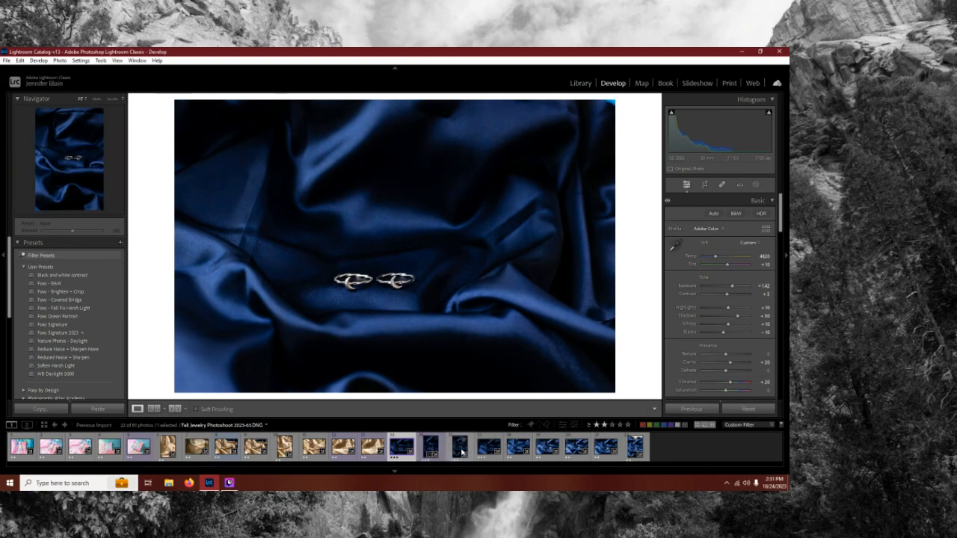
{"action": "right_click", "coordinate": [404, 448]}
{"action": "mouse_move", "coordinate": [456, 354]}
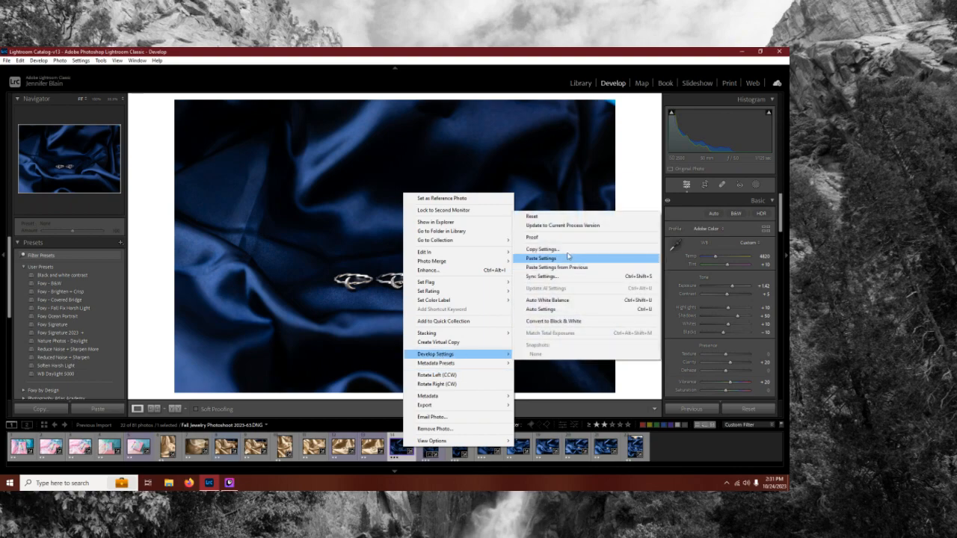
{"action": "left_click", "coordinate": [566, 250]}
{"action": "left_click", "coordinate": [571, 387]}
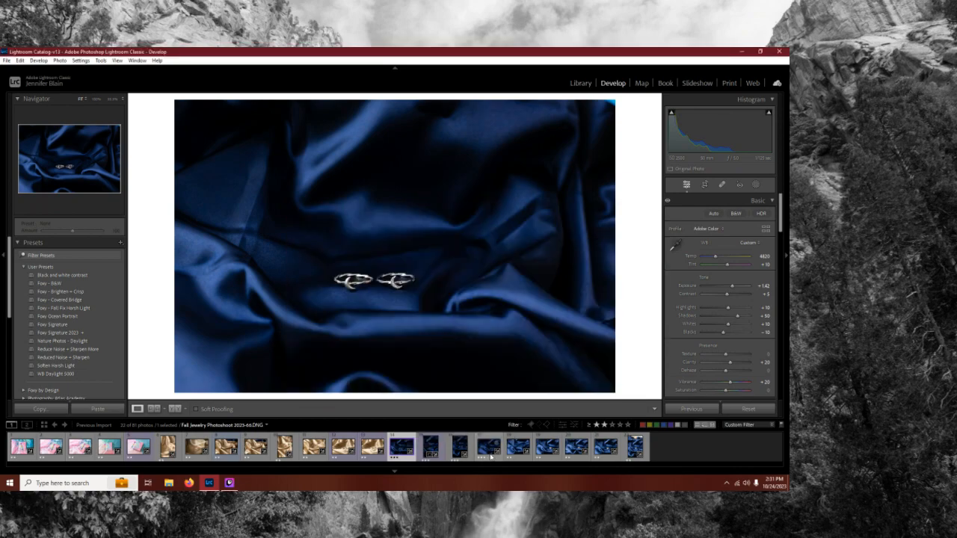
Step: Paste the updated settings onto the four moon ring photos, 2023-63 to 2023-66
{"action": "left_click", "coordinate": [491, 457], "text": "shift"}
{"action": "right_click", "coordinate": [492, 457]}
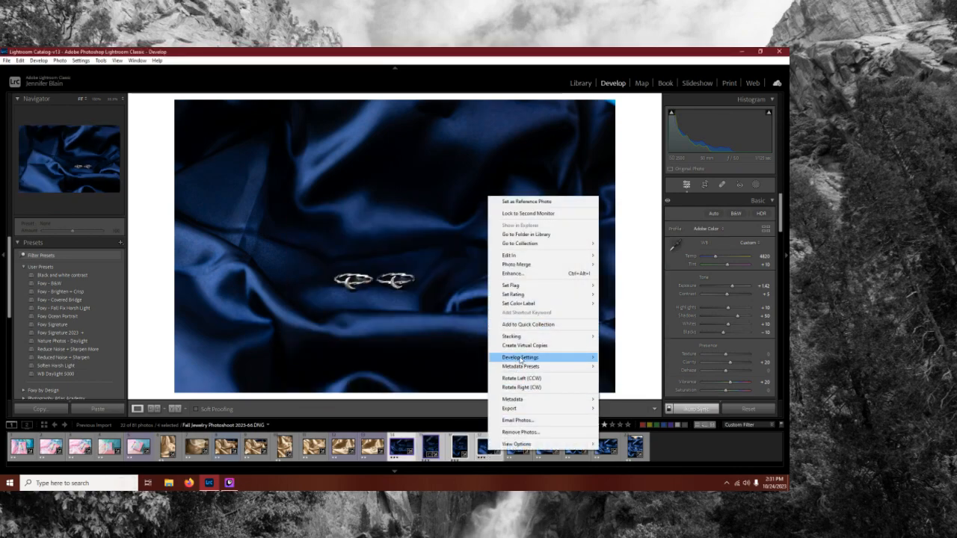
{"action": "mouse_move", "coordinate": [520, 359]}
{"action": "left_click", "coordinate": [606, 396]}
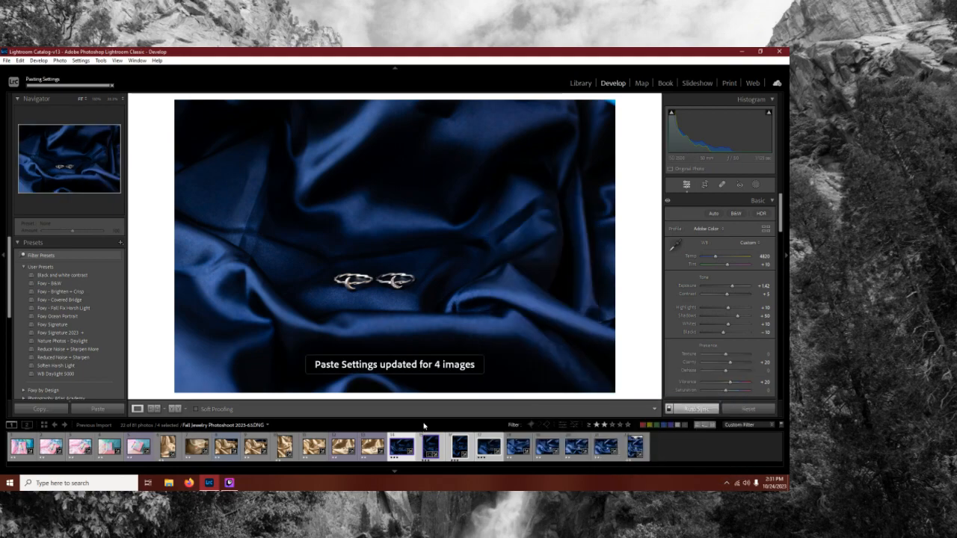
Step: Show the four moon ring photos together in Survey view and change the white workspace background to gray
{"action": "left_click", "coordinate": [426, 456]}
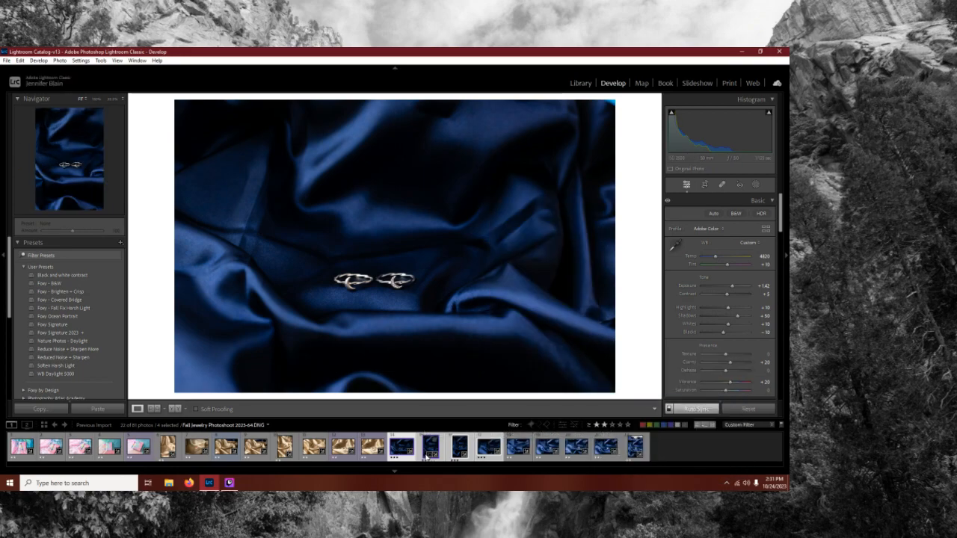
{"action": "key", "text": "n"}
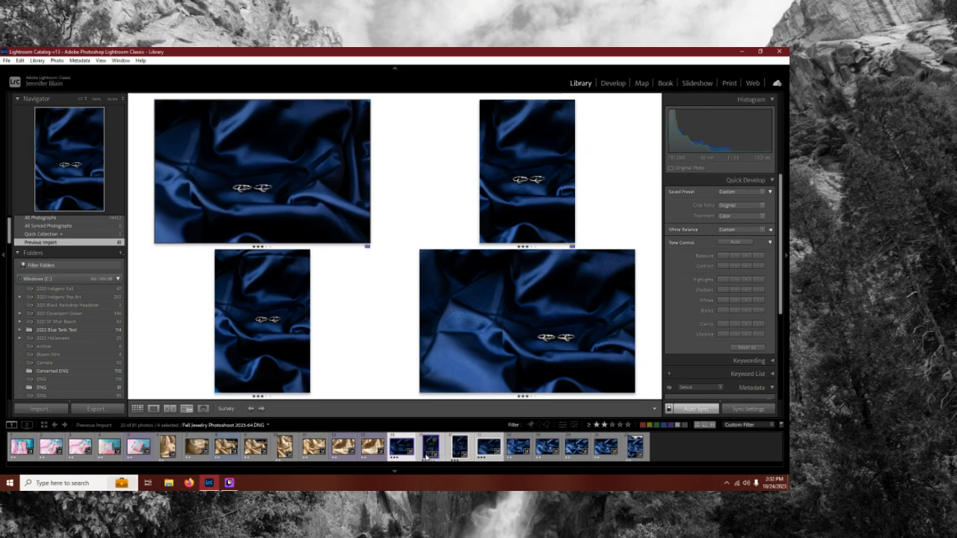
{"action": "right_click", "coordinate": [413, 337]}
{"action": "left_click", "coordinate": [430, 379]}
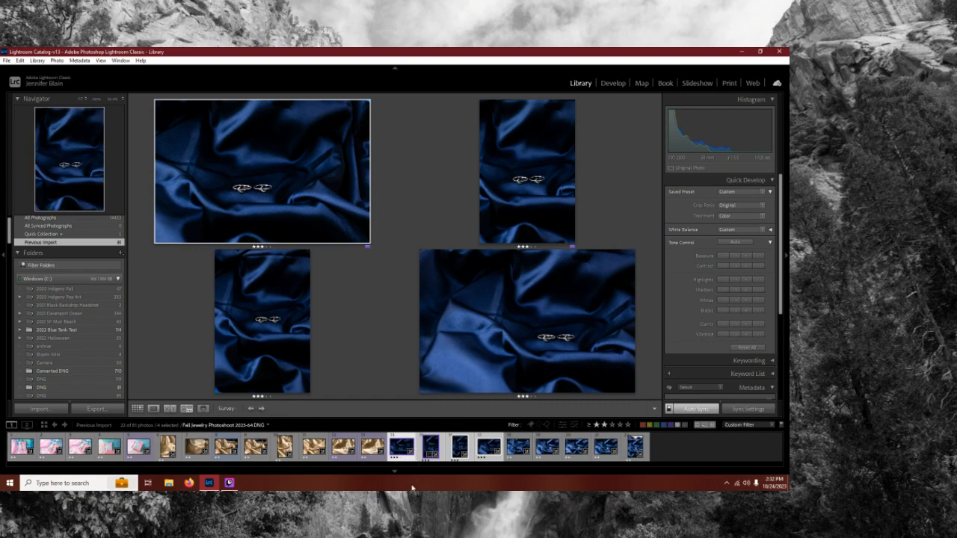
Step: Return to developing photo 2023-63 and set it as the reference photo in Reference view
{"action": "key", "text": "d"}
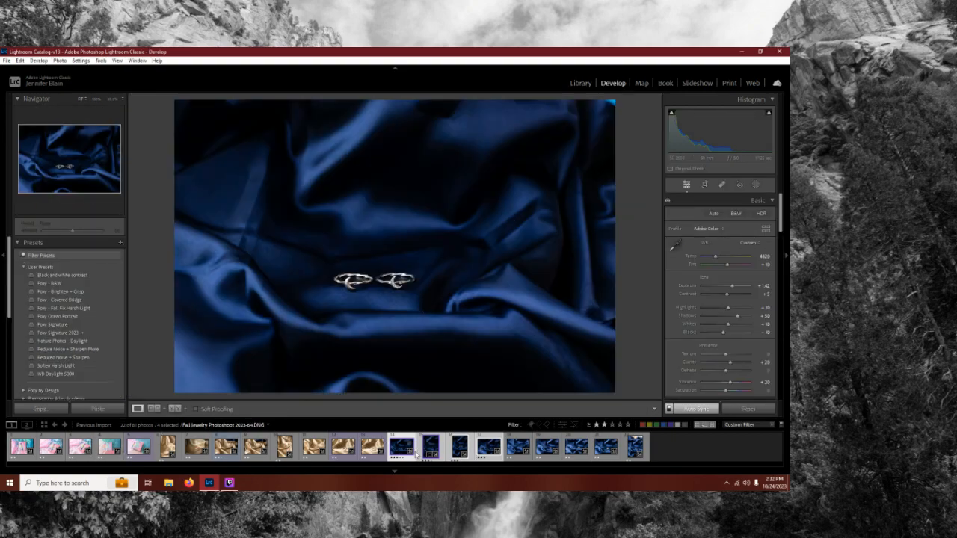
{"action": "left_click", "coordinate": [373, 447]}
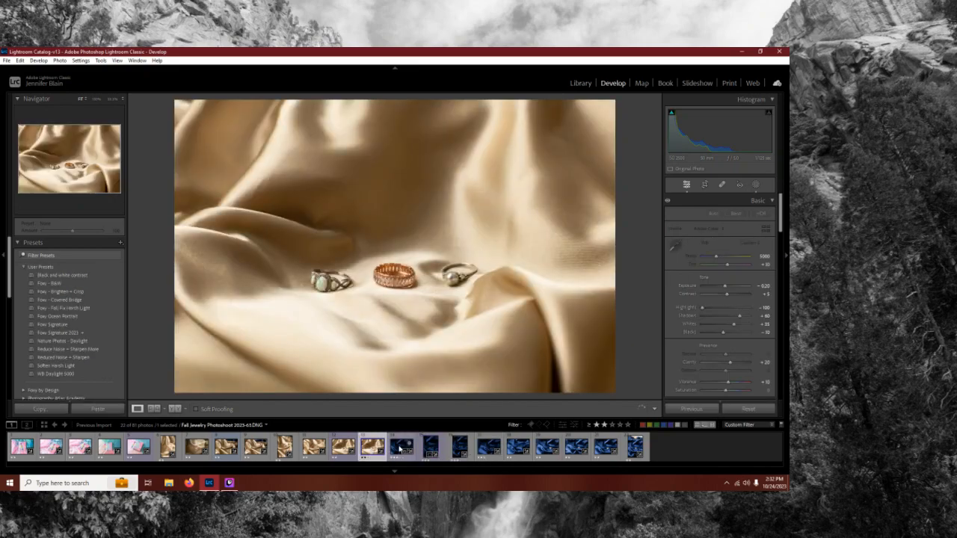
{"action": "left_click", "coordinate": [402, 447]}
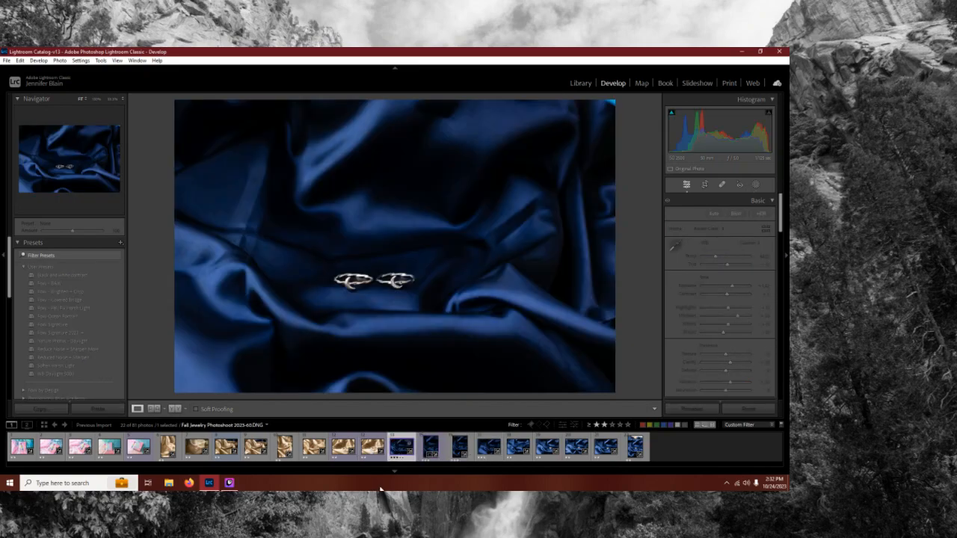
{"action": "left_click", "coordinate": [153, 411]}
{"action": "left_click_drag", "start_coordinate": [410, 444], "coordinate": [291, 263]}
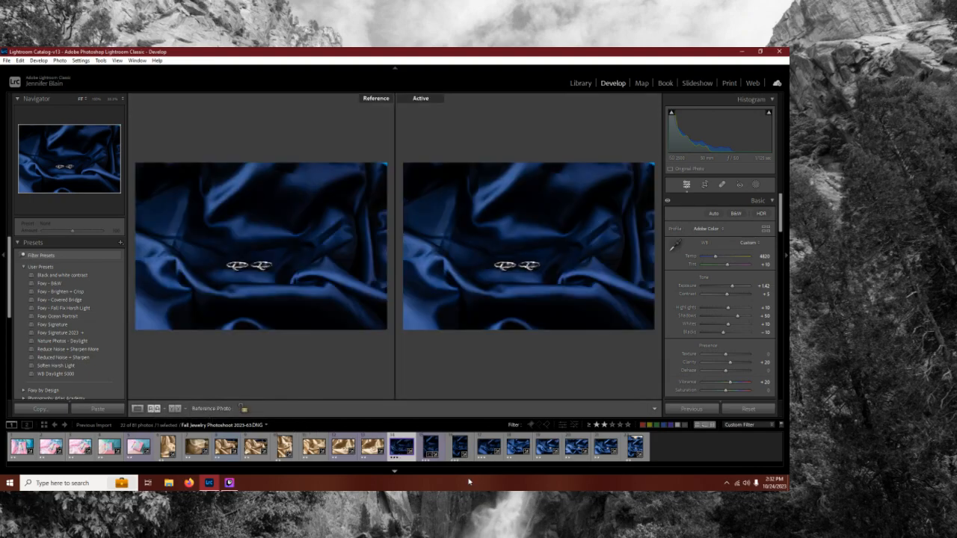
Step: Set the exposure of photo 2023-66 to +1.12 and copy its develop settings
{"action": "key", "text": "Right"}
{"action": "key", "text": "Right"}
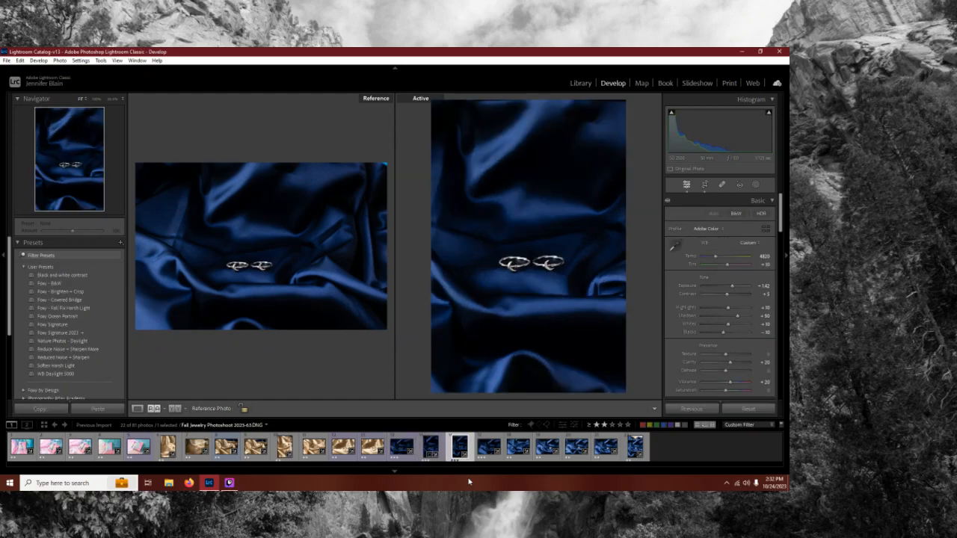
{"action": "key", "text": "Right"}
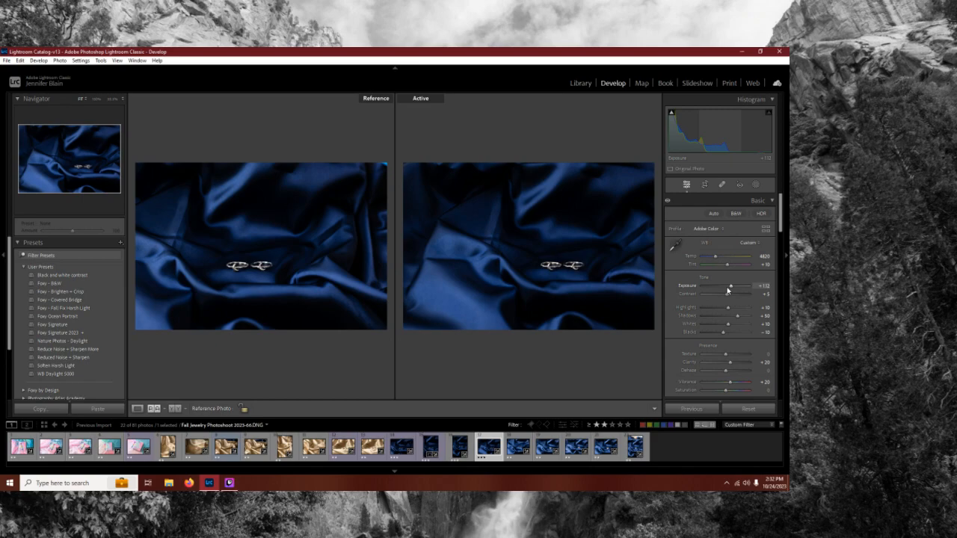
{"action": "right_click", "coordinate": [482, 455]}
{"action": "mouse_move", "coordinate": [513, 361]}
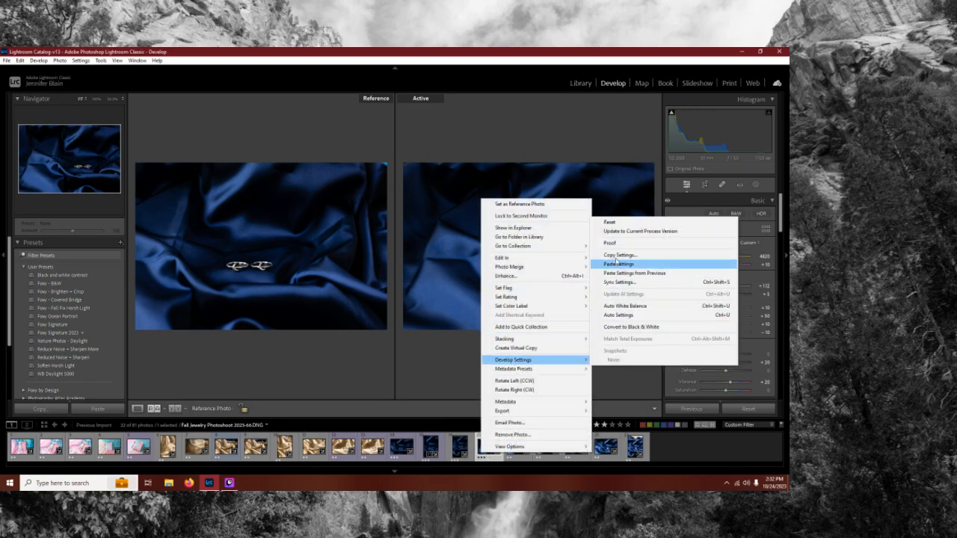
{"action": "left_click", "coordinate": [619, 255]}
{"action": "left_click", "coordinate": [573, 390]}
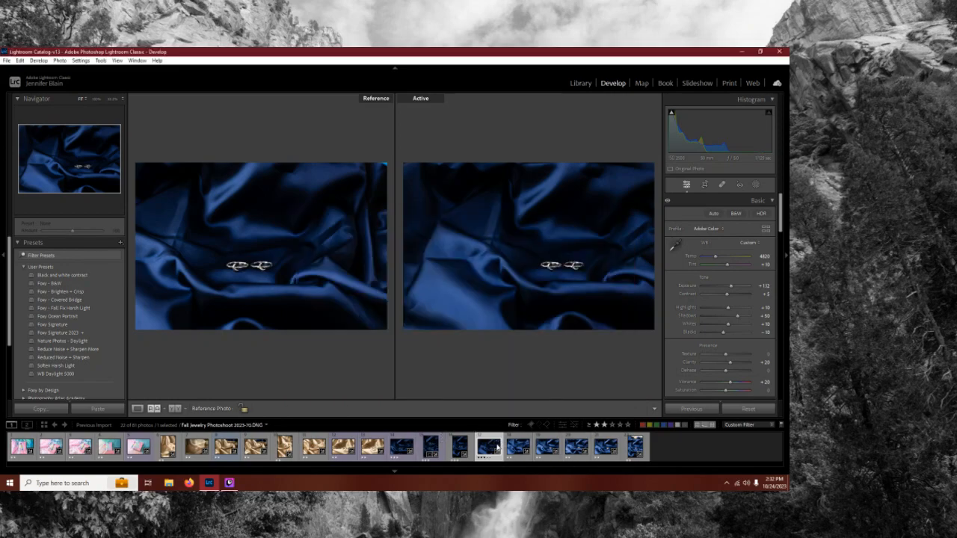
Step: Paste the copied settings onto the six blue-satin photos from 2023-66 to the final photo, 2023-77
{"action": "left_click", "coordinate": [635, 446], "text": "shift"}
{"action": "right_click", "coordinate": [634, 446]}
{"action": "mouse_move", "coordinate": [665, 356]}
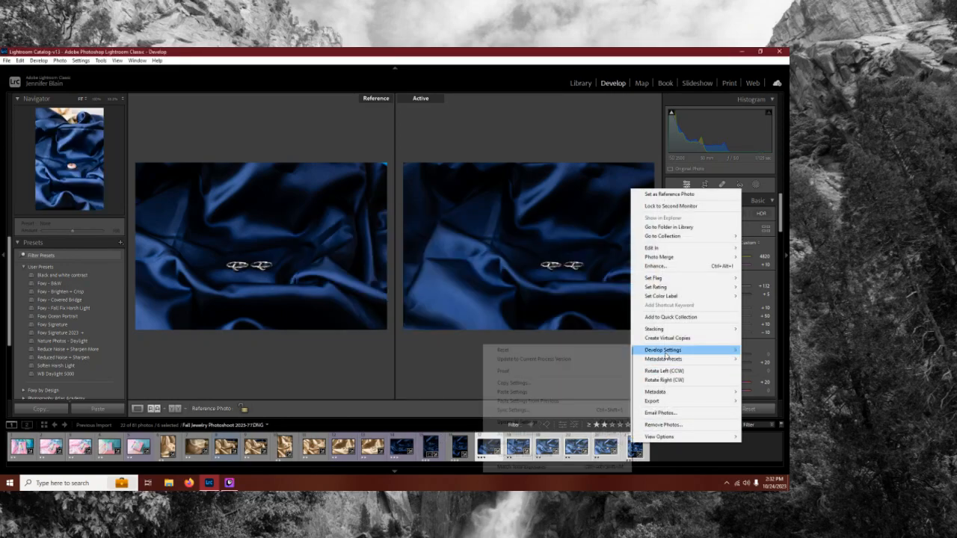
{"action": "left_click", "coordinate": [588, 393]}
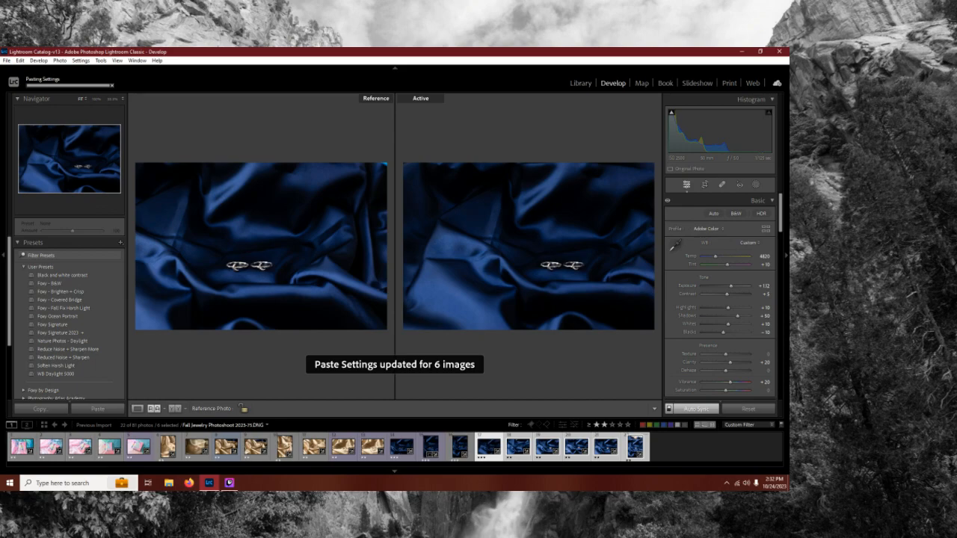
Step: Set the exposure of the two-ring photo 2023-70 to -0.38 while comparing it with the reference photo, and remove its star rating
{"action": "left_click", "coordinate": [402, 447]}
{"action": "left_click", "coordinate": [518, 447]}
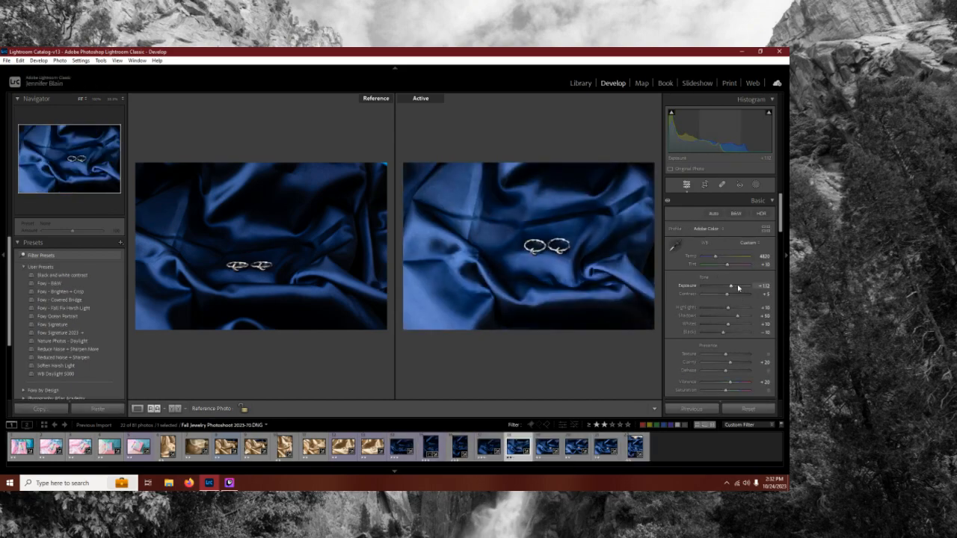
{"action": "left_click_drag", "start_coordinate": [733, 288], "coordinate": [731, 288]}
{"action": "scroll", "coordinate": [732, 288], "scroll_direction": "down", "scroll_amount": 3}
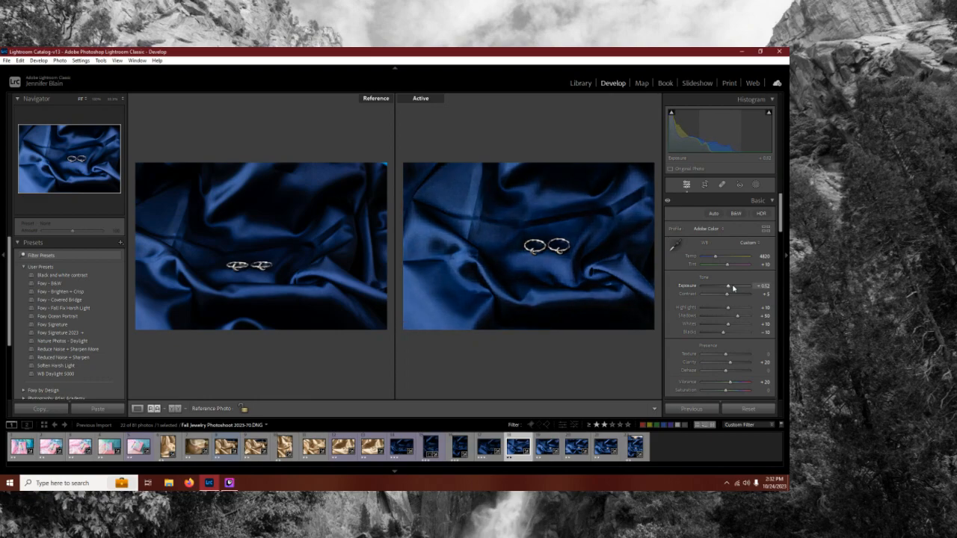
{"action": "scroll", "coordinate": [732, 288], "scroll_direction": "down", "scroll_amount": 2}
{"action": "key", "text": "Up"}
{"action": "key", "text": "Up"}
{"action": "key", "text": "Up"}
{"action": "key", "text": "Up"}
{"action": "key", "text": "Down"}
{"action": "key", "text": "Down"}
{"action": "key", "text": "Down"}
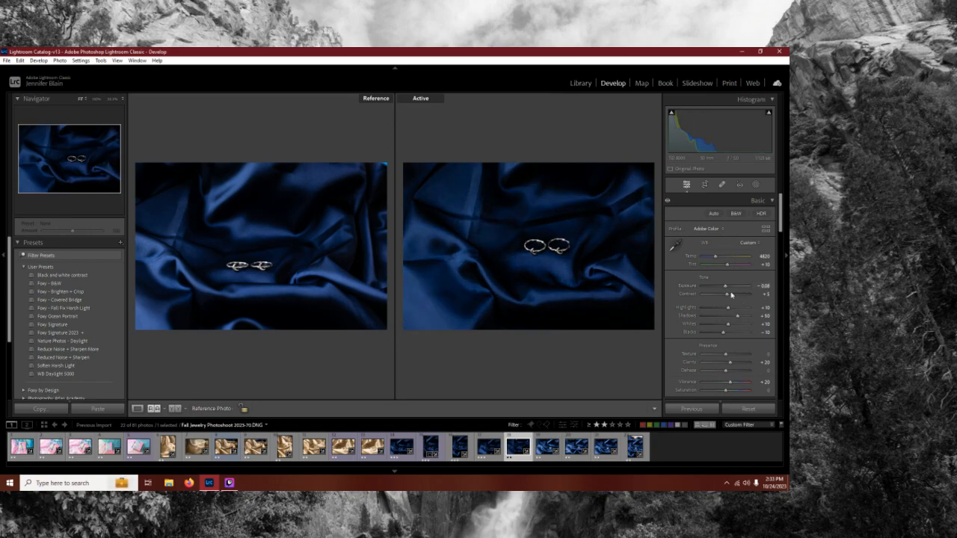
{"action": "scroll", "coordinate": [727, 292], "scroll_direction": "down", "scroll_amount": 3}
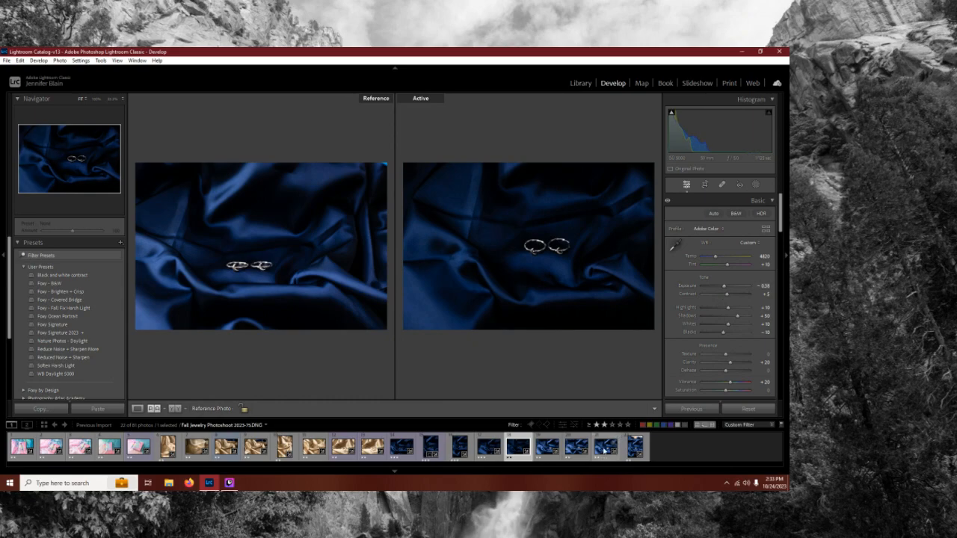
{"action": "key", "text": "0"}
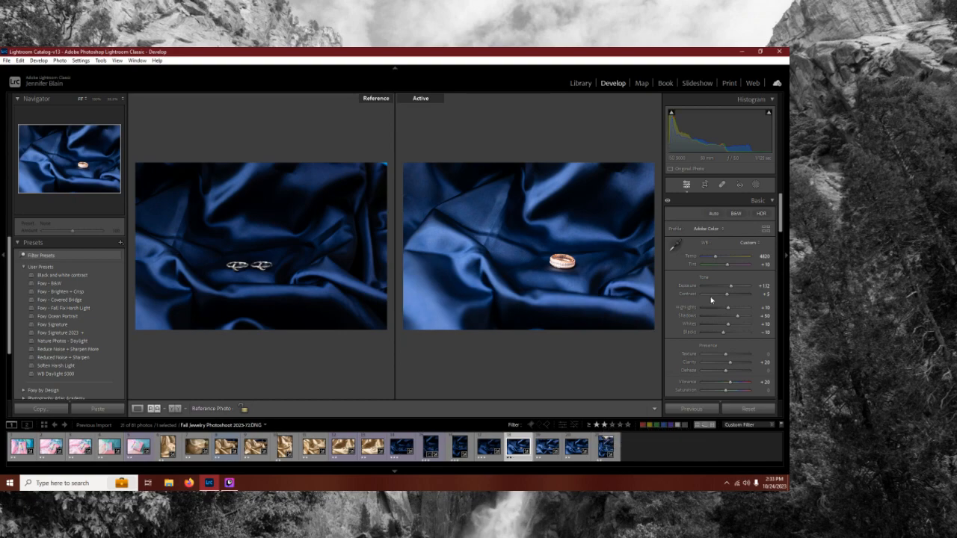
Step: Set the exposure of rose gold ring photo 2023-72 to -0.08 and its highlights to +15 to match the reference photo
{"action": "key", "text": "Down"}
{"action": "key", "text": "Down"}
{"action": "key", "text": "Down"}
{"action": "key", "text": "Down"}
{"action": "key", "text": "Down"}
{"action": "key", "text": "Down"}
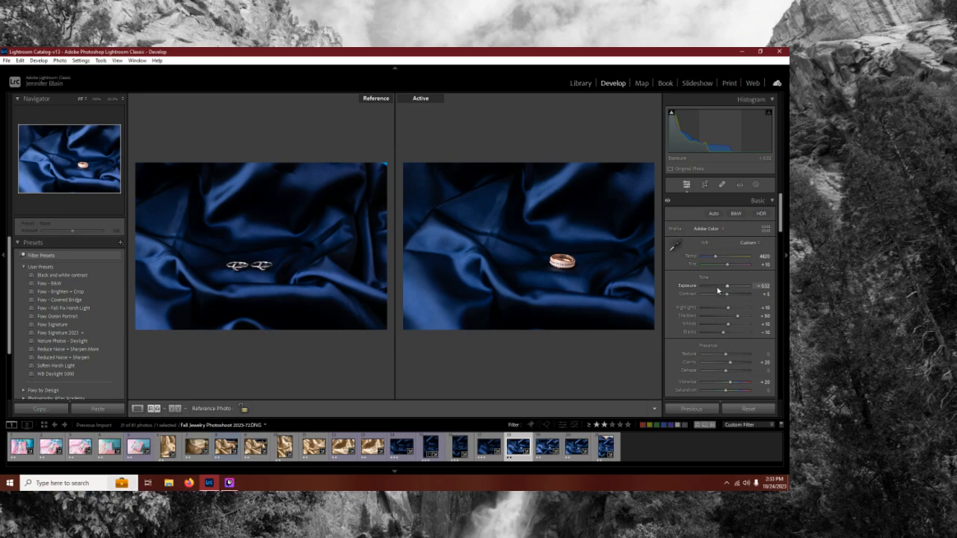
{"action": "left_click", "coordinate": [578, 276]}
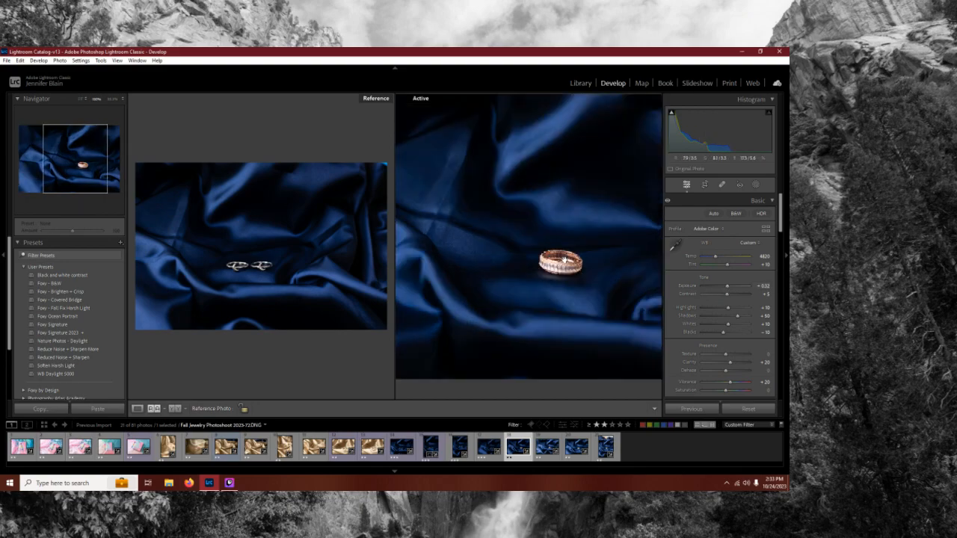
{"action": "left_click", "coordinate": [571, 297]}
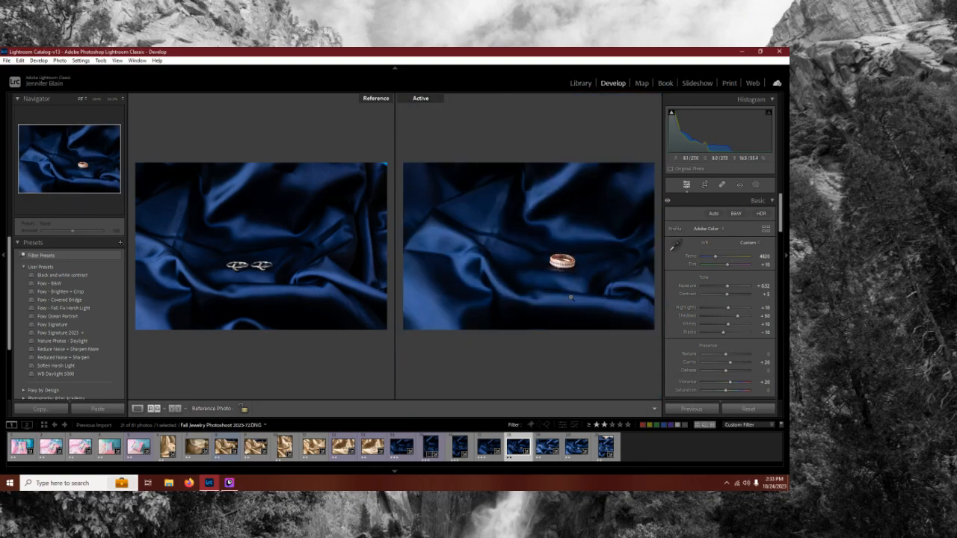
{"action": "left_click_drag", "start_coordinate": [728, 287], "coordinate": [727, 288]}
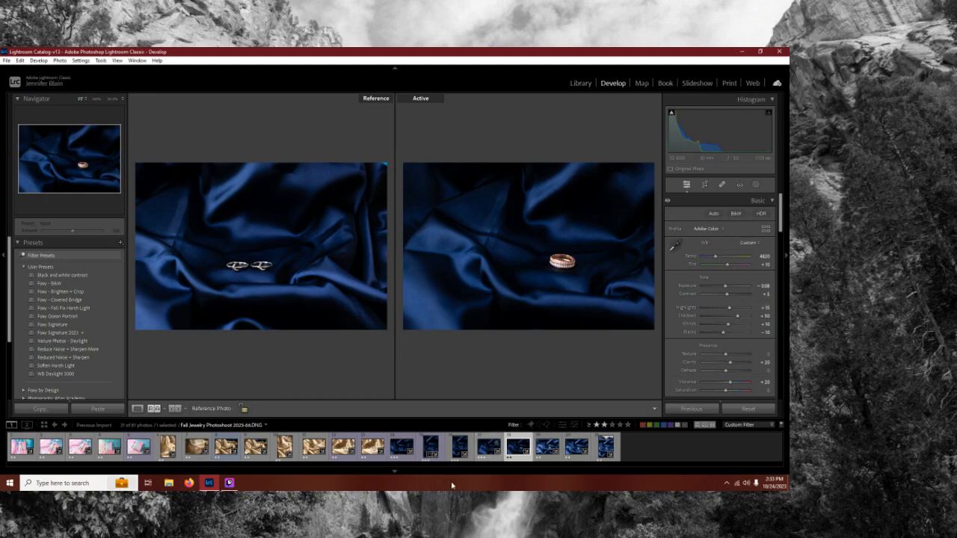
Step: Copy the develop settings of photo 2023-72 and paste them onto the four rose gold ring photos ending with 2023-77
{"action": "right_click", "coordinate": [518, 455]}
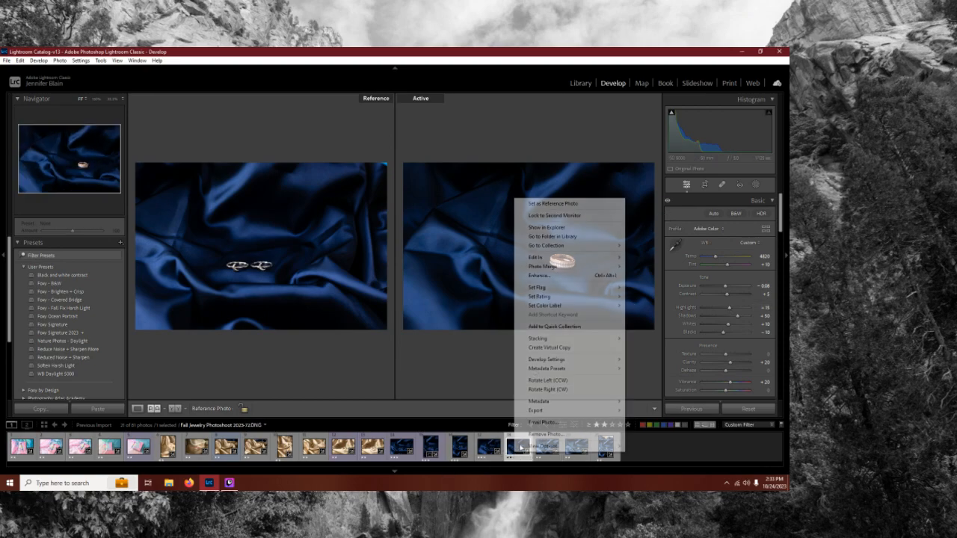
{"action": "mouse_move", "coordinate": [546, 360]}
{"action": "left_click", "coordinate": [696, 269]}
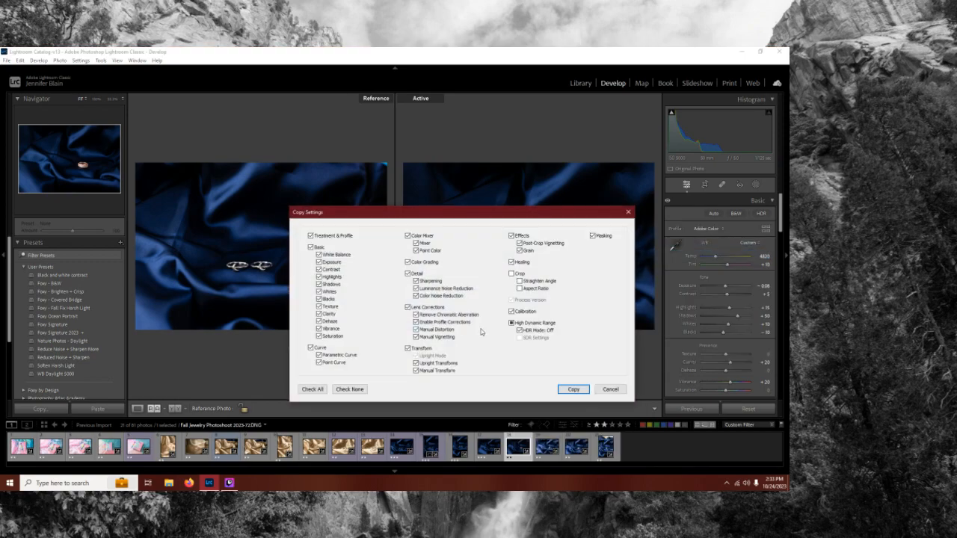
{"action": "left_click", "coordinate": [574, 389]}
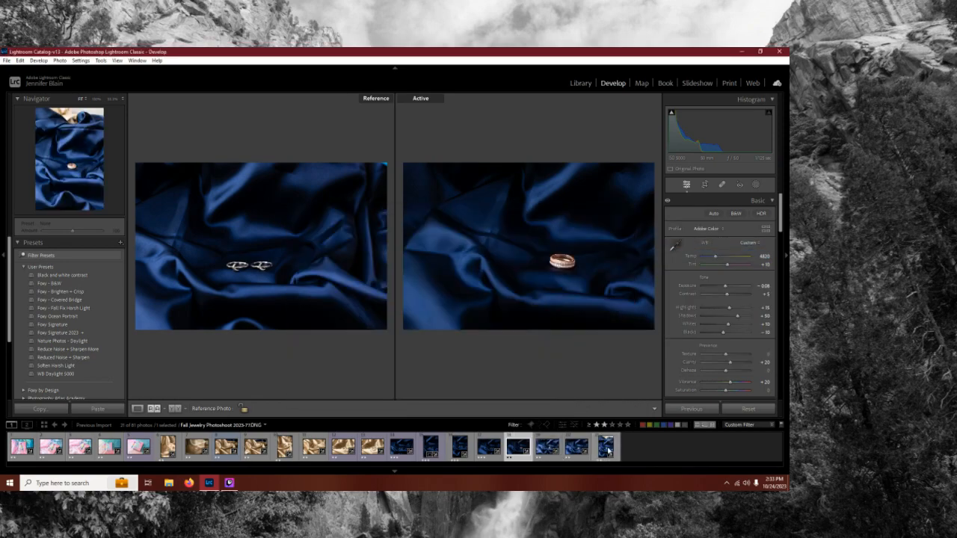
{"action": "left_click", "coordinate": [604, 447], "text": "shift"}
{"action": "right_click", "coordinate": [551, 446]}
{"action": "mouse_move", "coordinate": [581, 350]}
{"action": "left_click", "coordinate": [498, 391]}
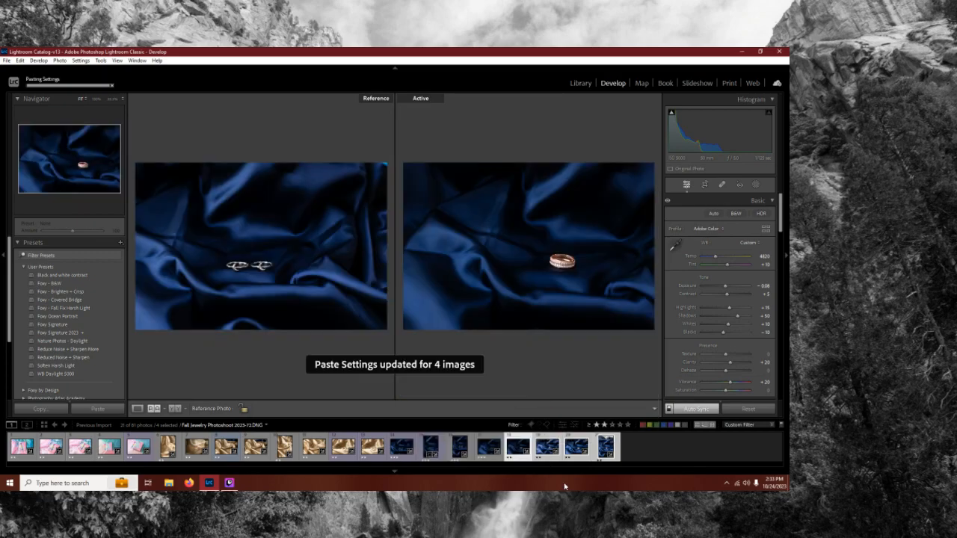
Step: Compare the four rose gold ring photos together in Survey view
{"action": "key", "text": "Right"}
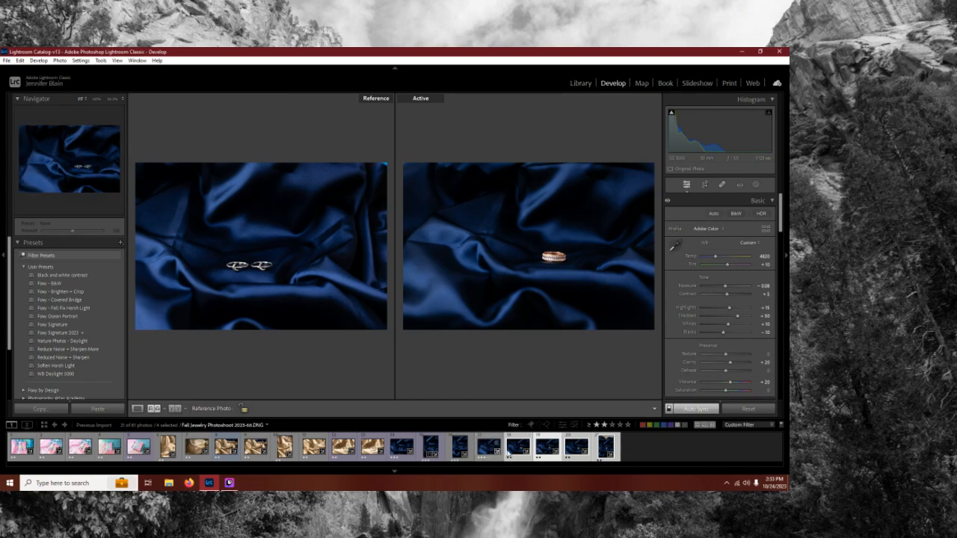
{"action": "left_click", "coordinate": [608, 448]}
{"action": "key", "text": "n"}
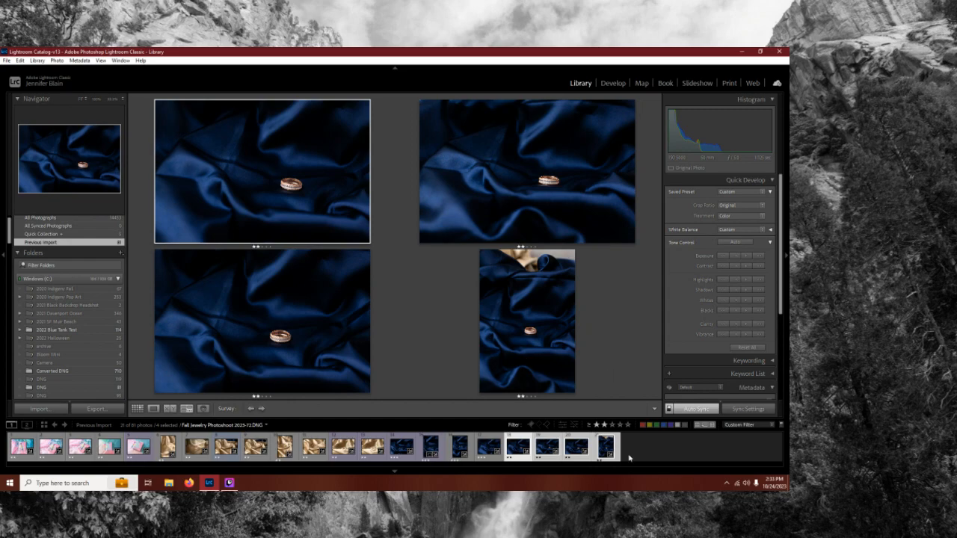
Step: Develop the first fluffy notebook photo in single-photo Loupe view and straighten it to an angle of -0.45
{"action": "left_click", "coordinate": [21, 447]}
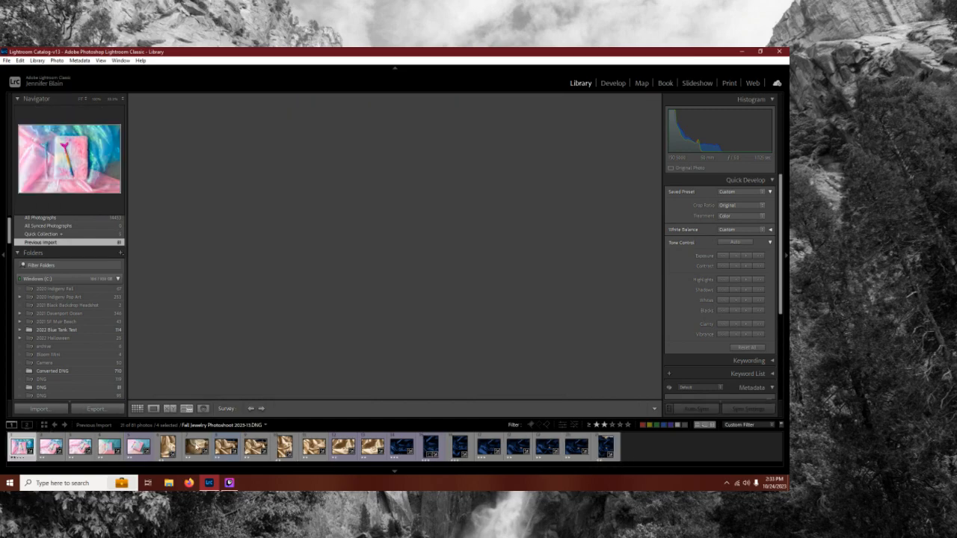
{"action": "key", "text": "d"}
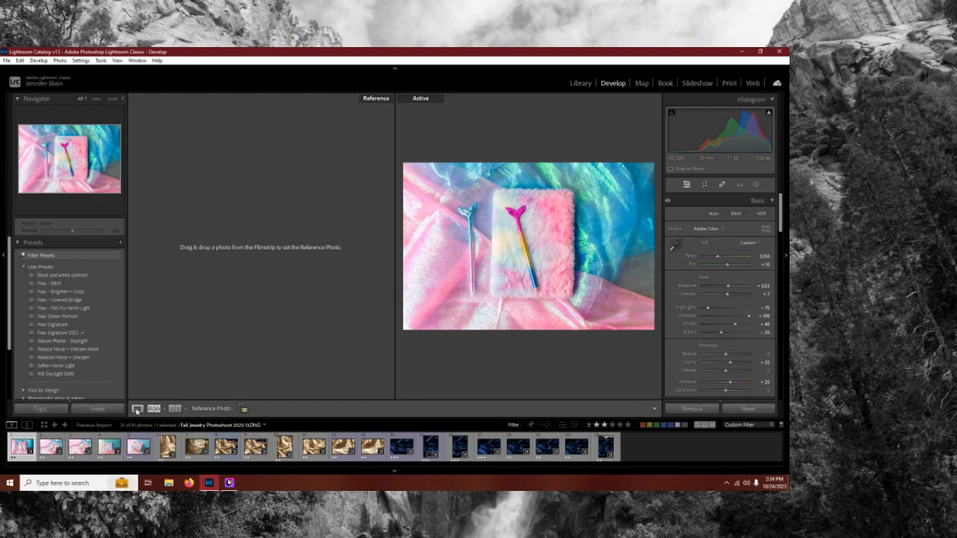
{"action": "left_click", "coordinate": [138, 409]}
{"action": "key", "text": "r"}
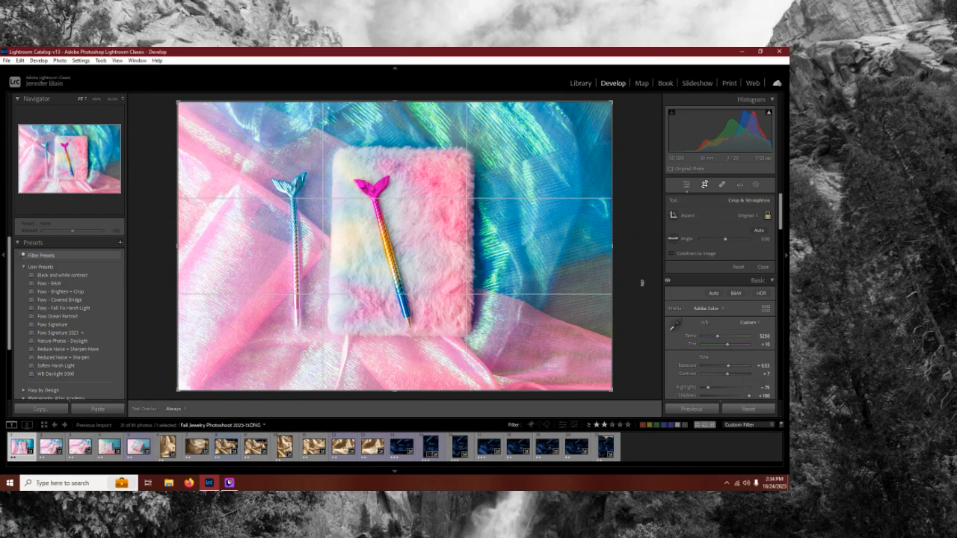
{"action": "left_click_drag", "start_coordinate": [641, 283], "coordinate": [644, 281]}
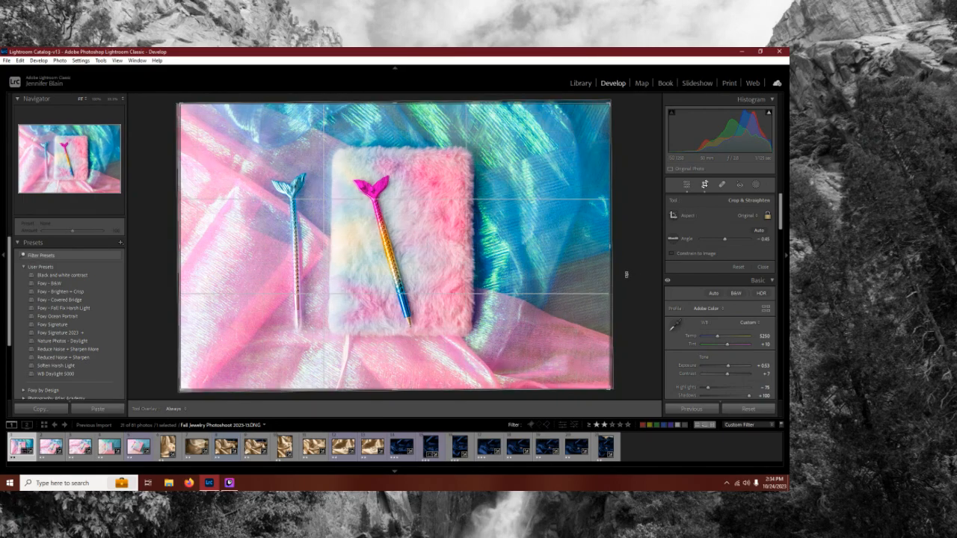
{"action": "key", "text": "Return"}
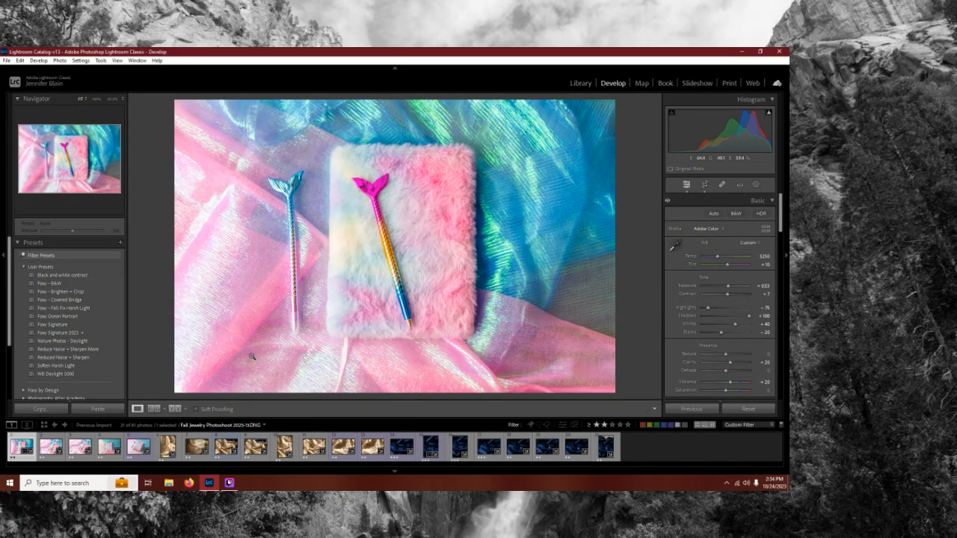
Step: Straighten the second notebook photo, 2023-16, by rotating its crop slightly
{"action": "key", "text": "Right"}
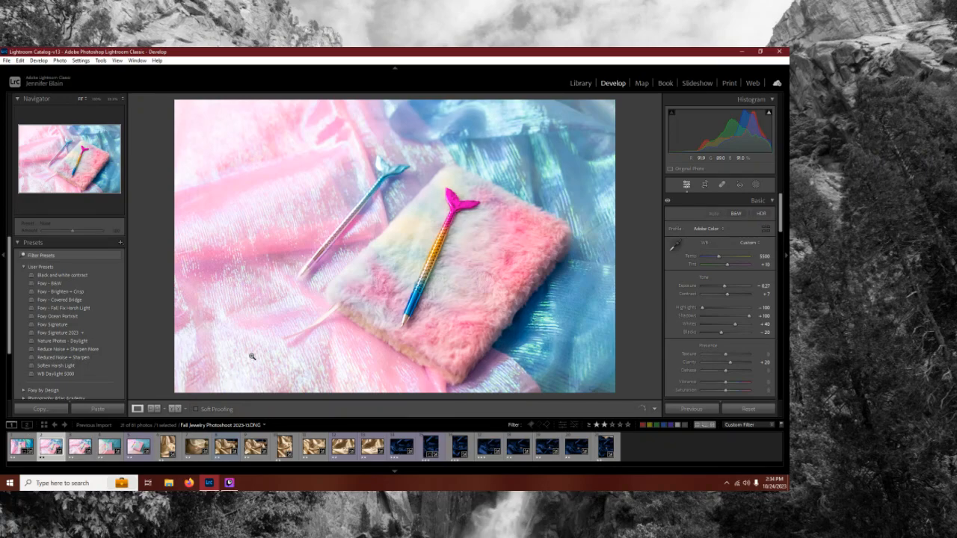
{"action": "key", "text": "r"}
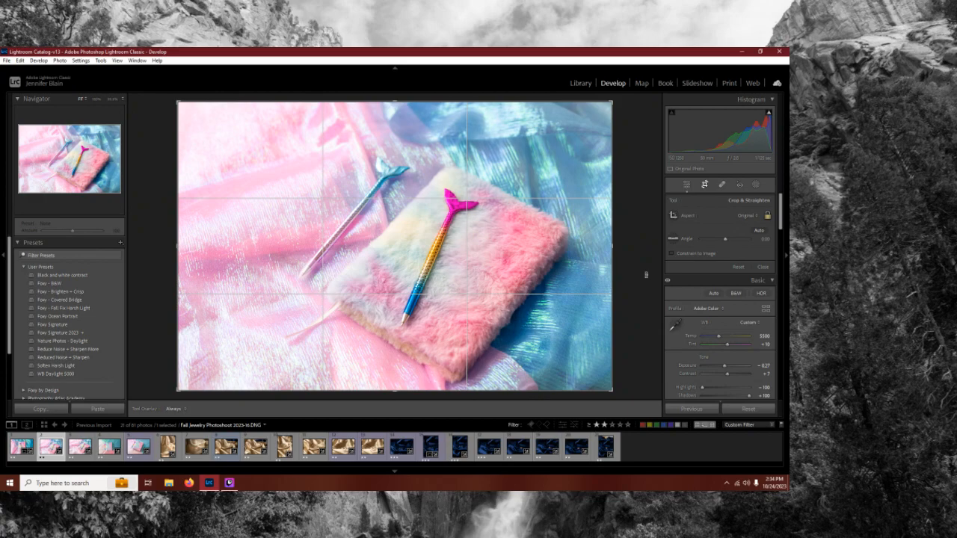
{"action": "left_click_drag", "start_coordinate": [646, 276], "coordinate": [646, 276]}
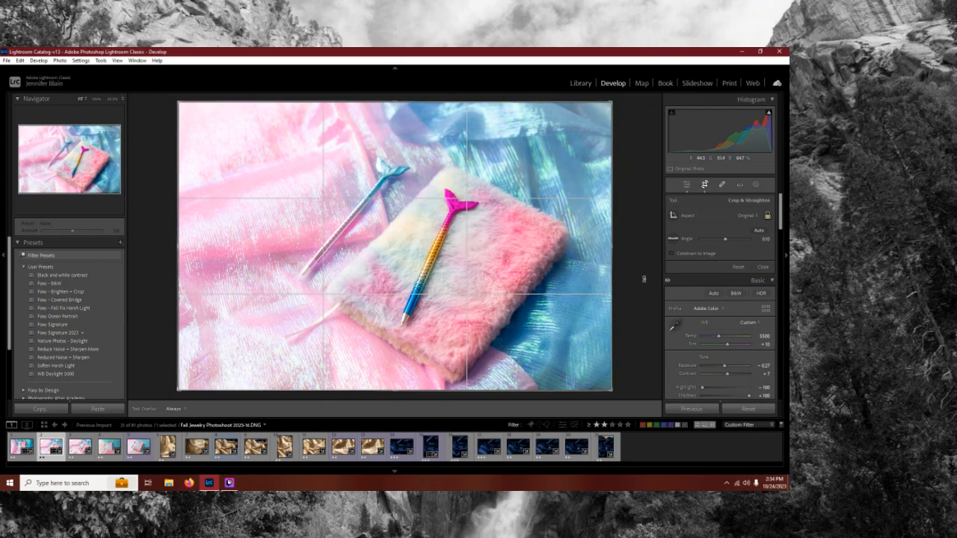
{"action": "key", "text": "Return"}
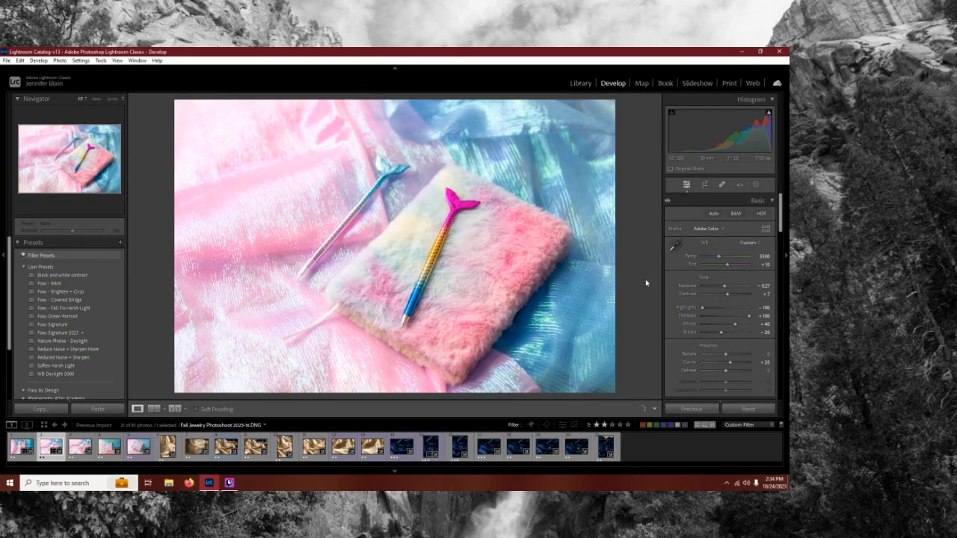
Step: Straighten the third photo, with the tilted notebook and mermaid-tail pens, to an angle of -0.09
{"action": "key", "text": "Right"}
{"action": "key", "text": "r"}
{"action": "left_click_drag", "start_coordinate": [640, 245], "coordinate": [640, 245]}
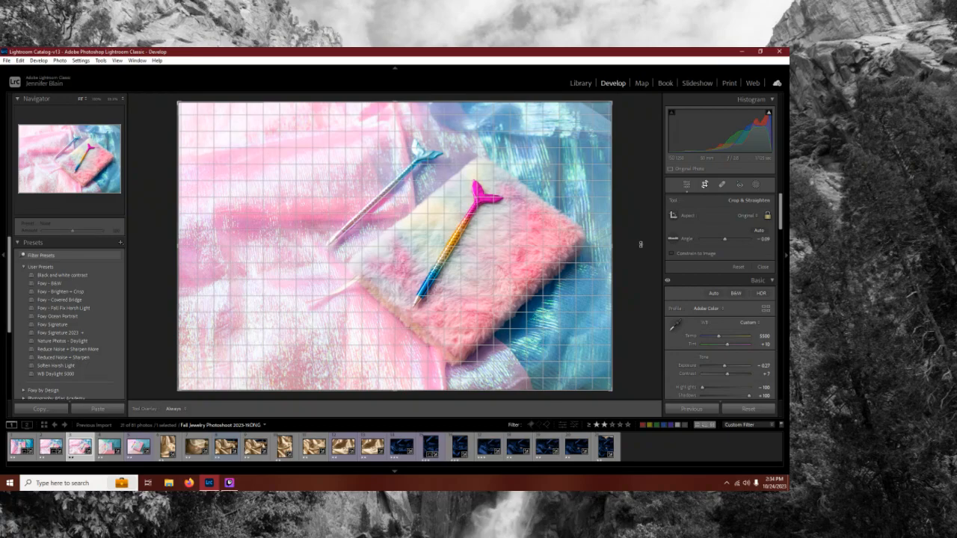
{"action": "left_click_drag", "start_coordinate": [642, 242], "coordinate": [641, 243]}
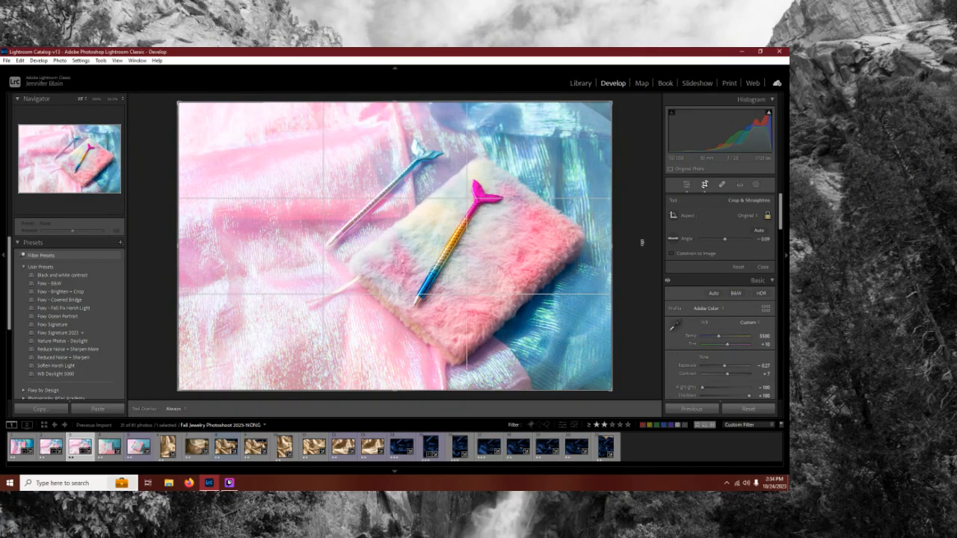
{"action": "key", "text": "r"}
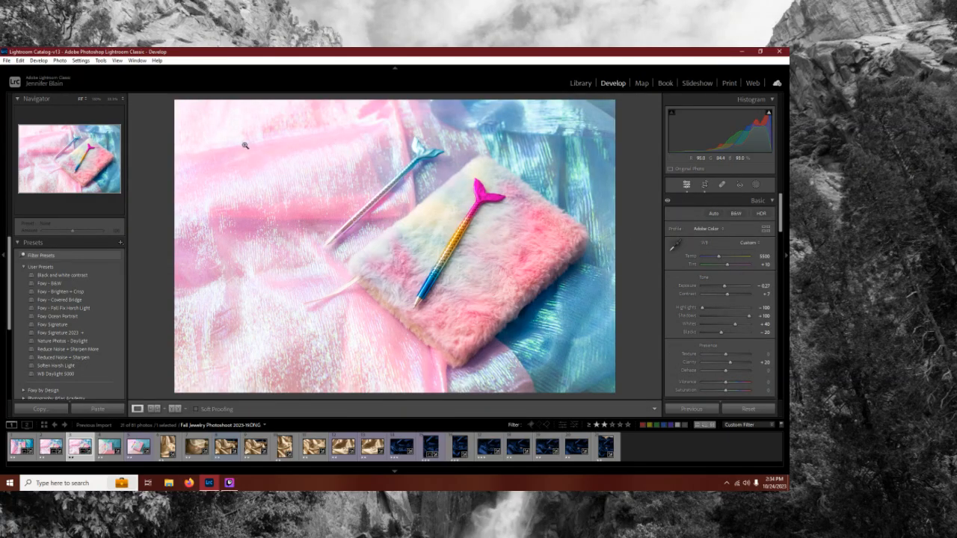
Step: Straighten the fourth photo, with the upright notebook between two mermaid-tail pens, by rotating its crop slightly
{"action": "key", "text": "Right"}
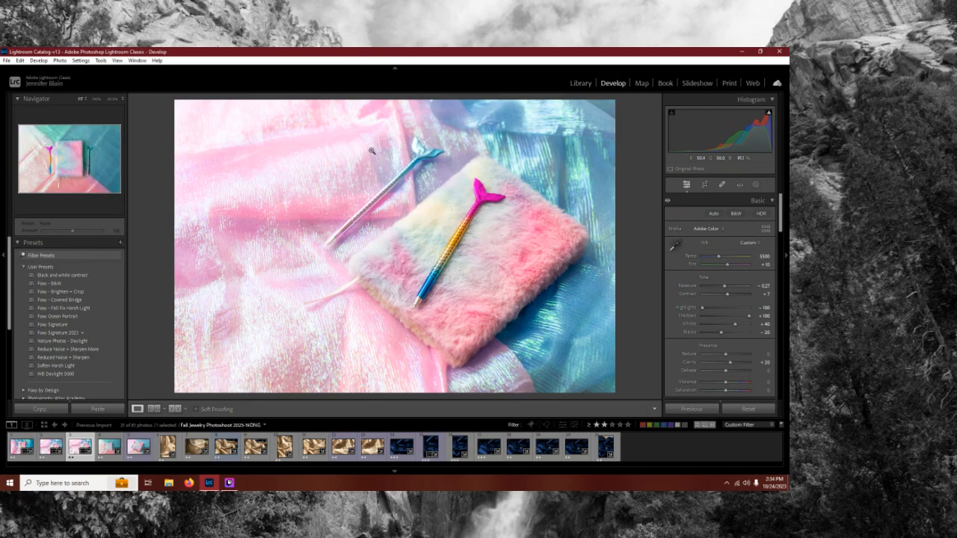
{"action": "key", "text": "r"}
{"action": "left_click_drag", "start_coordinate": [640, 252], "coordinate": [640, 252]}
{"action": "key", "text": "Return"}
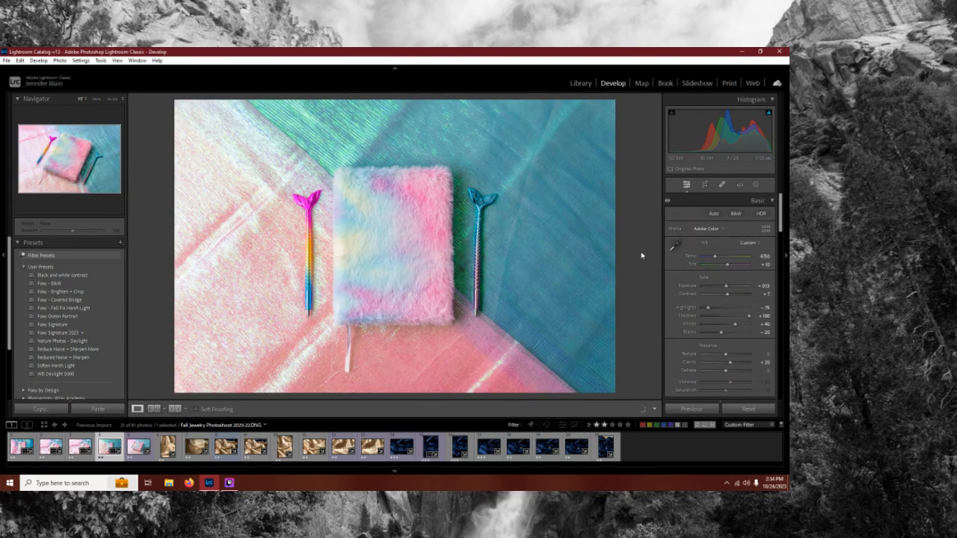
Step: Examine the first ring photo, the portrait shot on gold satin, both zoomed in and under the crop grid
{"action": "key", "text": "Right"}
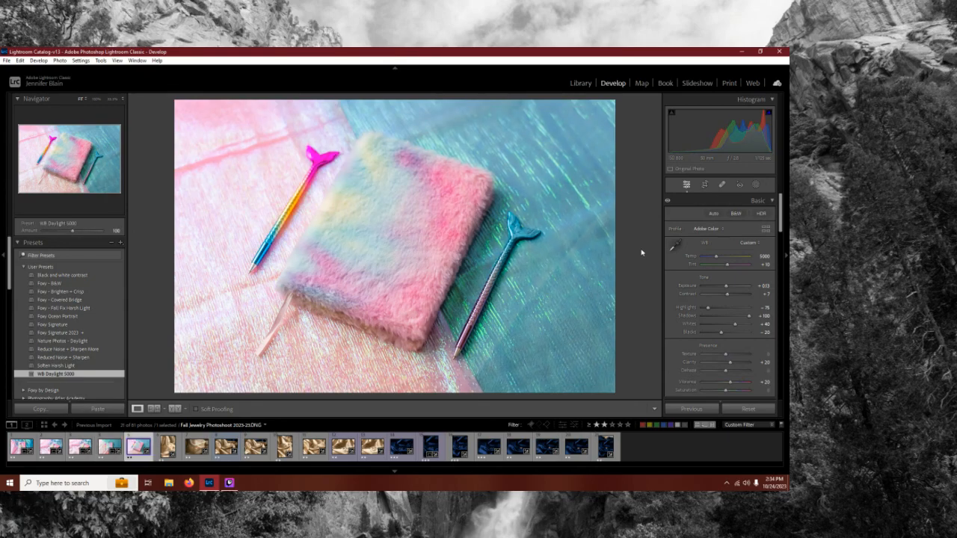
{"action": "key", "text": "Right"}
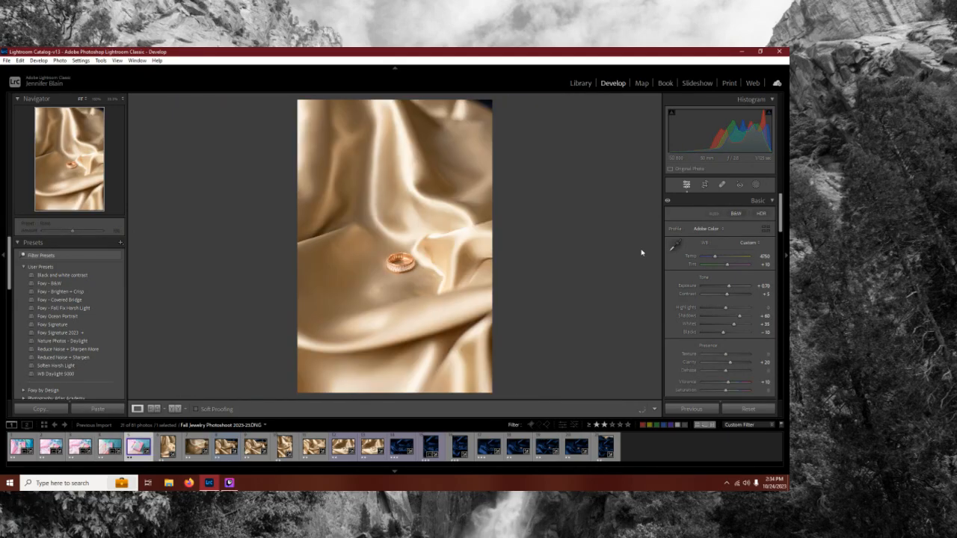
{"action": "key", "text": "Right"}
{"action": "key", "text": "r"}
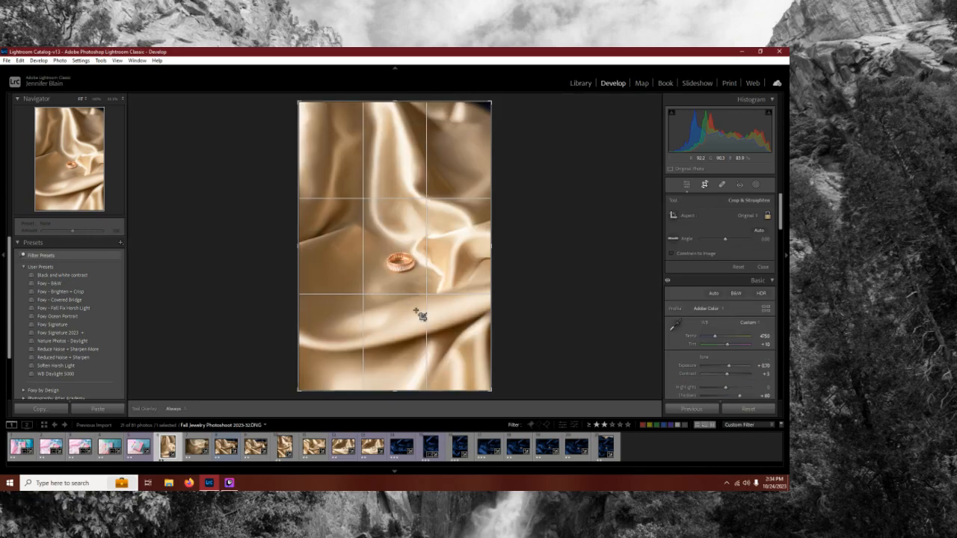
{"action": "key", "text": "r"}
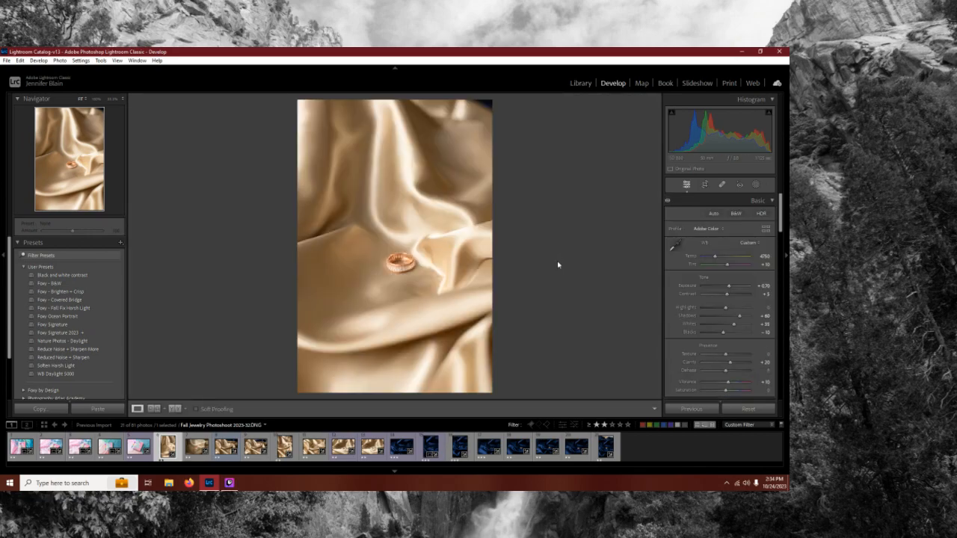
{"action": "key", "text": "z"}
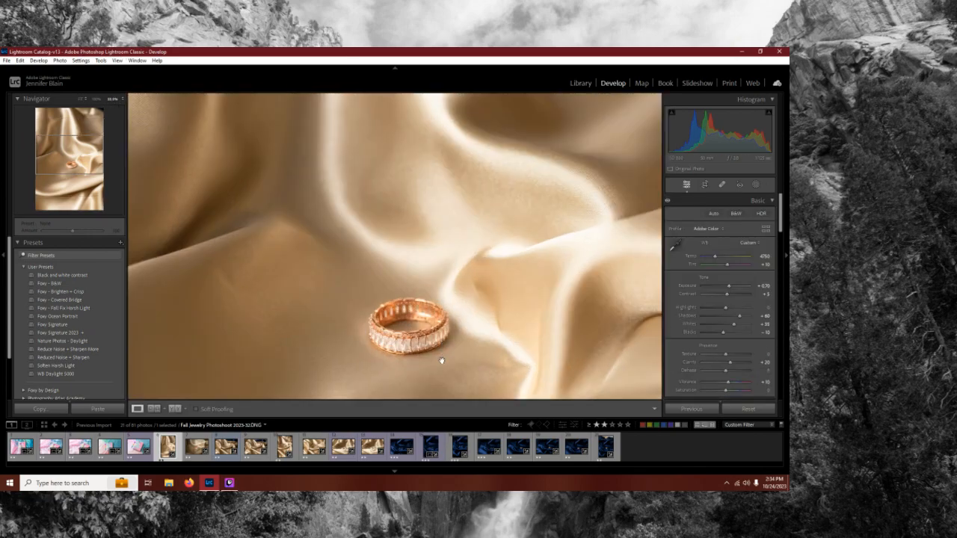
{"action": "key", "text": "r"}
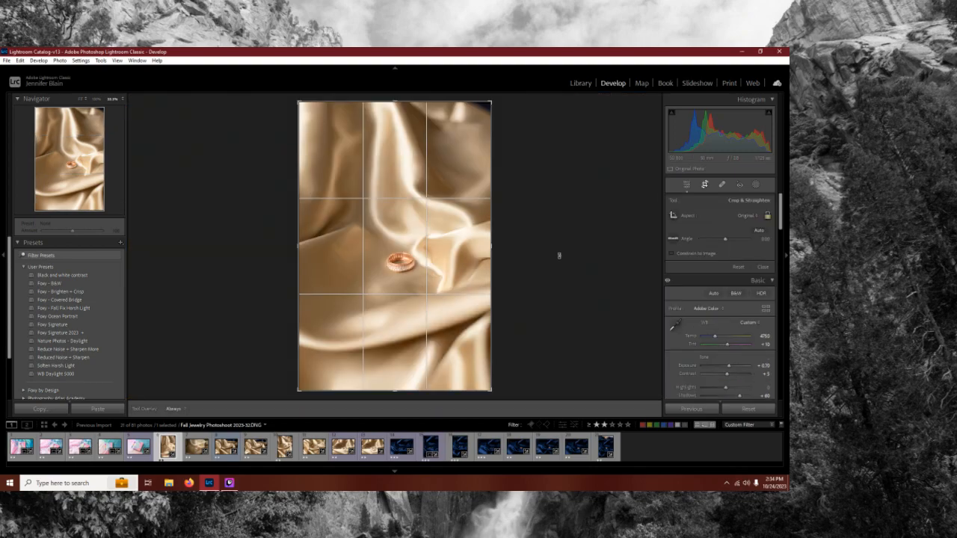
{"action": "key", "text": "o"}
{"action": "key", "text": "o"}
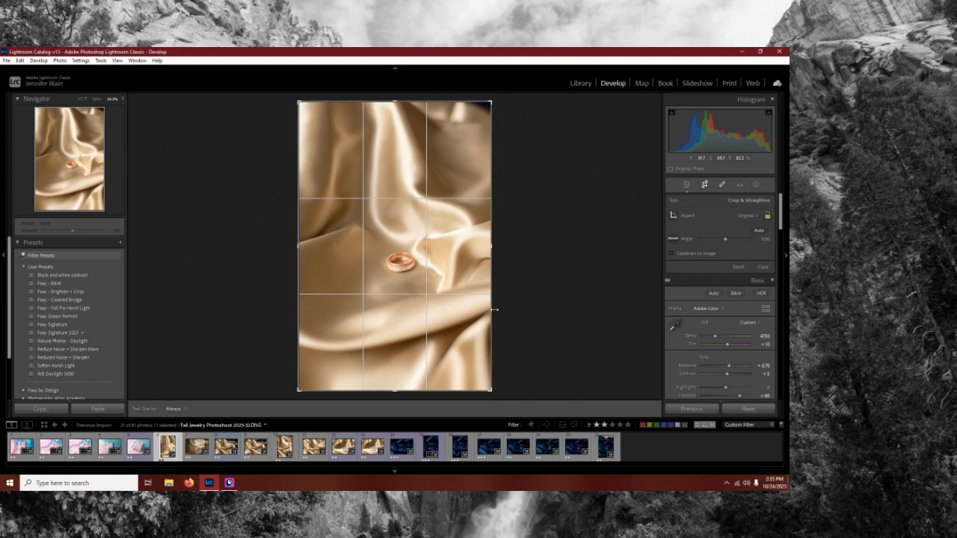
{"action": "key", "text": "z"}
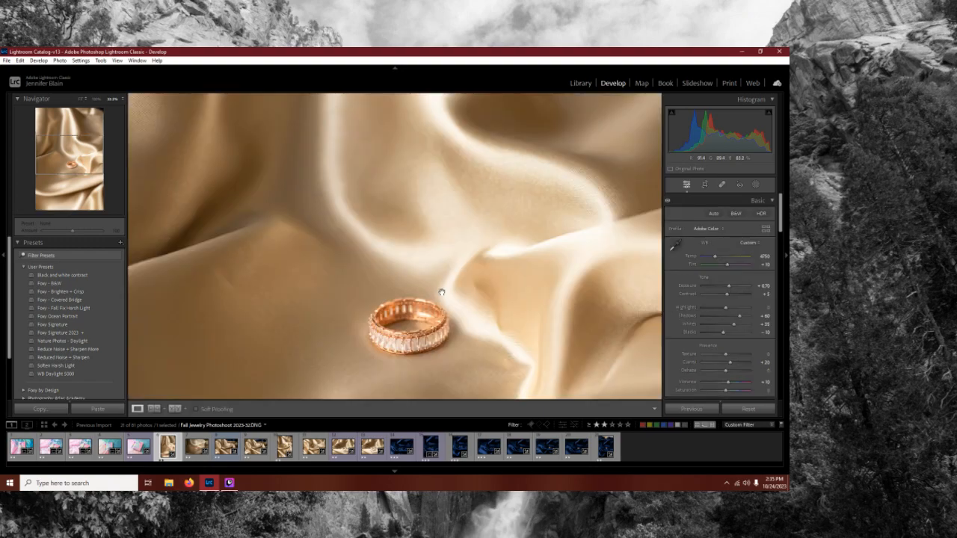
{"action": "key", "text": "z"}
{"action": "key", "text": "r"}
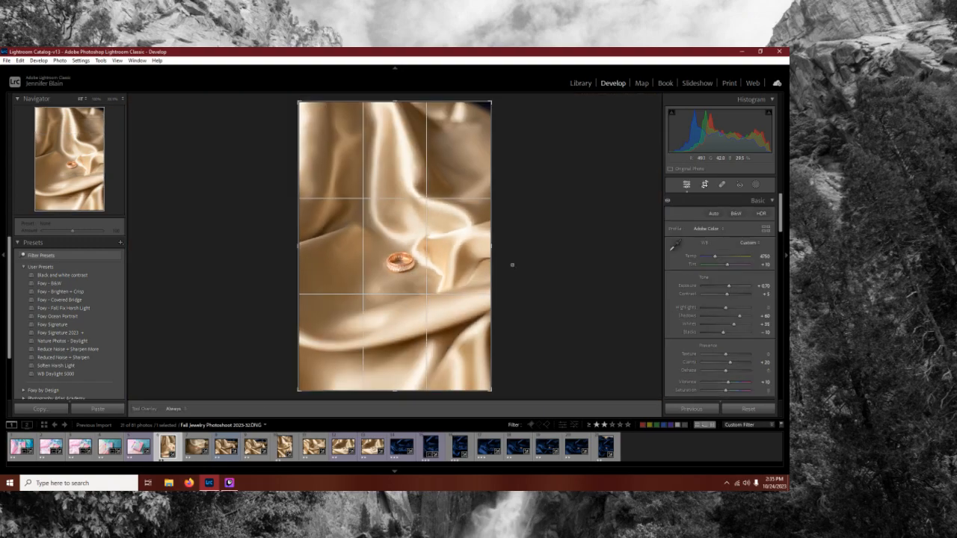
Step: Try rotating the crop of the portrait ring photo slightly clockwise, and undo the rotation
{"action": "left_click_drag", "start_coordinate": [531, 262], "coordinate": [535, 267]}
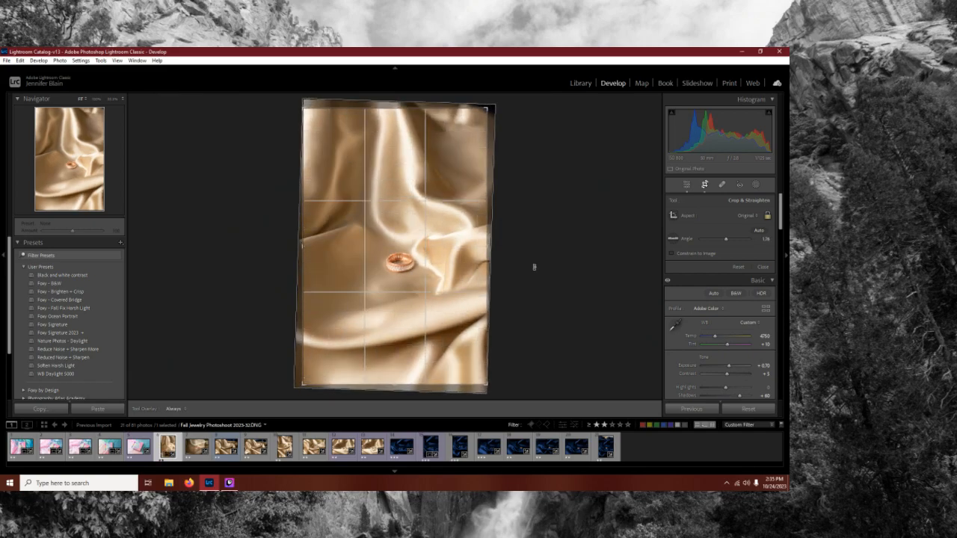
{"action": "key", "text": "r"}
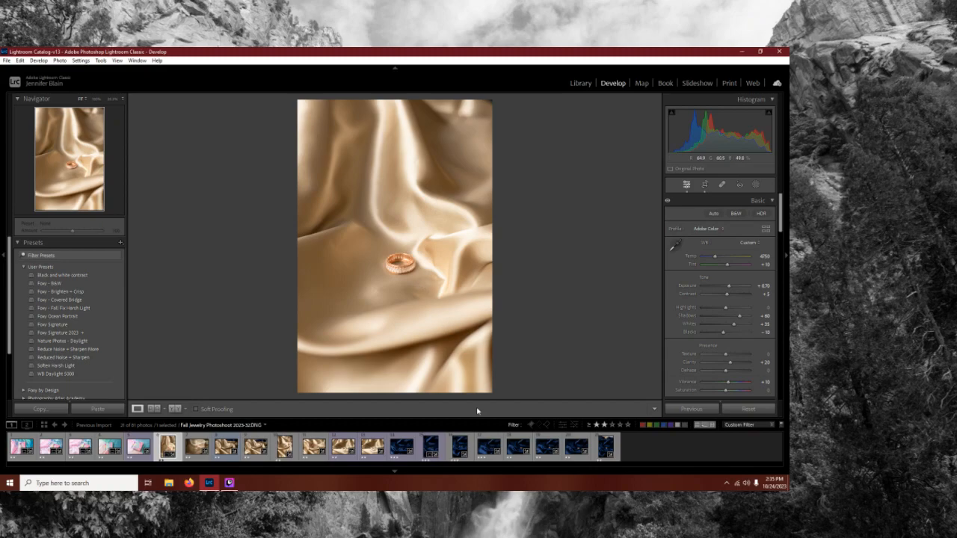
{"action": "key", "text": "ctrl+z"}
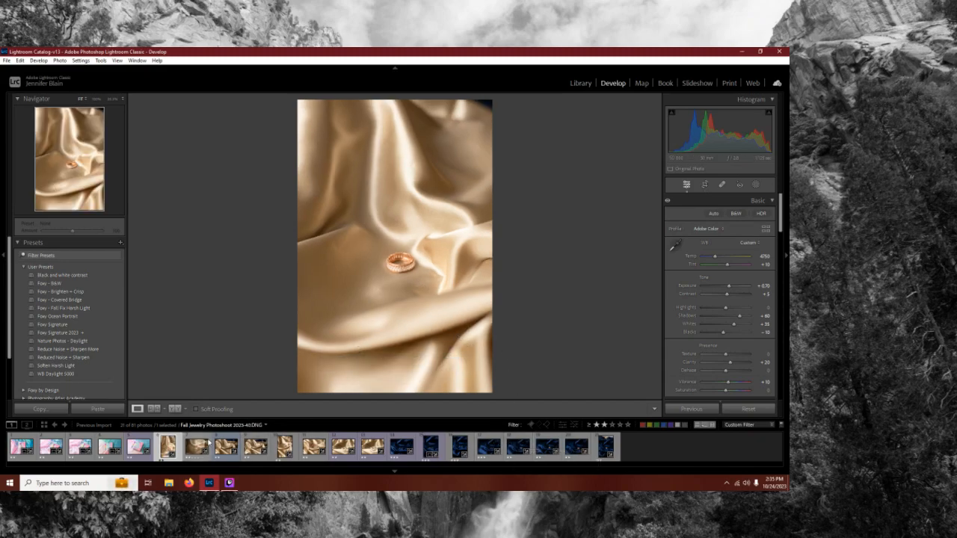
Step: Try a tight crop around the ring in the portrait photo, keeping the original aspect ratio
{"action": "key", "text": "r"}
{"action": "left_click_drag", "start_coordinate": [394, 102], "coordinate": [394, 246]}
{"action": "left_click_drag", "start_coordinate": [370, 216], "coordinate": [390, 299]}
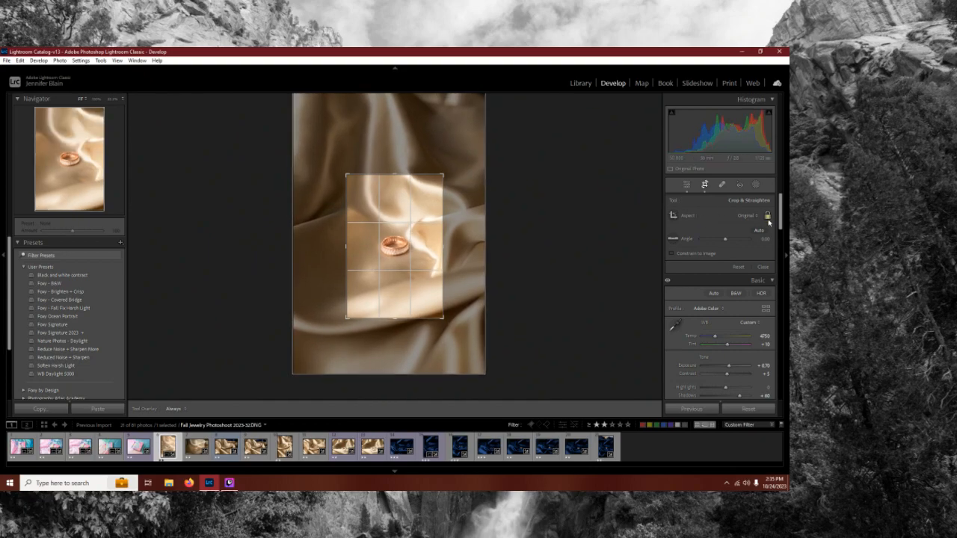
{"action": "left_click_drag", "start_coordinate": [440, 174], "coordinate": [428, 196]}
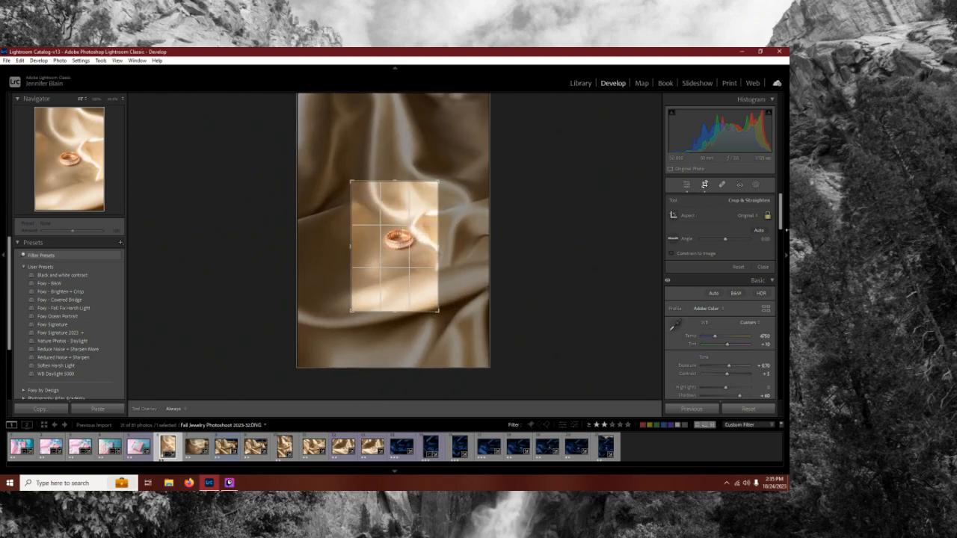
Step: Unlock the crop's aspect ratio, try a wider free-form crop around the ring, and undo it
{"action": "left_click", "coordinate": [766, 216]}
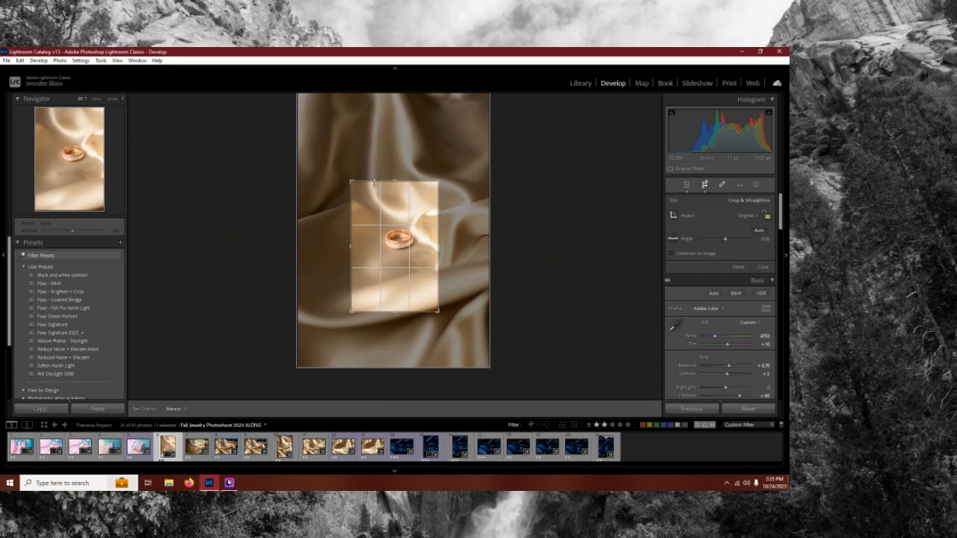
{"action": "mouse_move", "coordinate": [351, 182]}
{"action": "left_mouse_down"}
{"action": "mouse_move", "coordinate": [348, 220]}
{"action": "mouse_move", "coordinate": [328, 165]}
{"action": "mouse_move", "coordinate": [384, 192]}
{"action": "mouse_move", "coordinate": [352, 162]}
{"action": "mouse_move", "coordinate": [344, 183]}
{"action": "mouse_move", "coordinate": [351, 164]}
{"action": "left_mouse_up"}
{"action": "key", "text": "ctrl+z"}
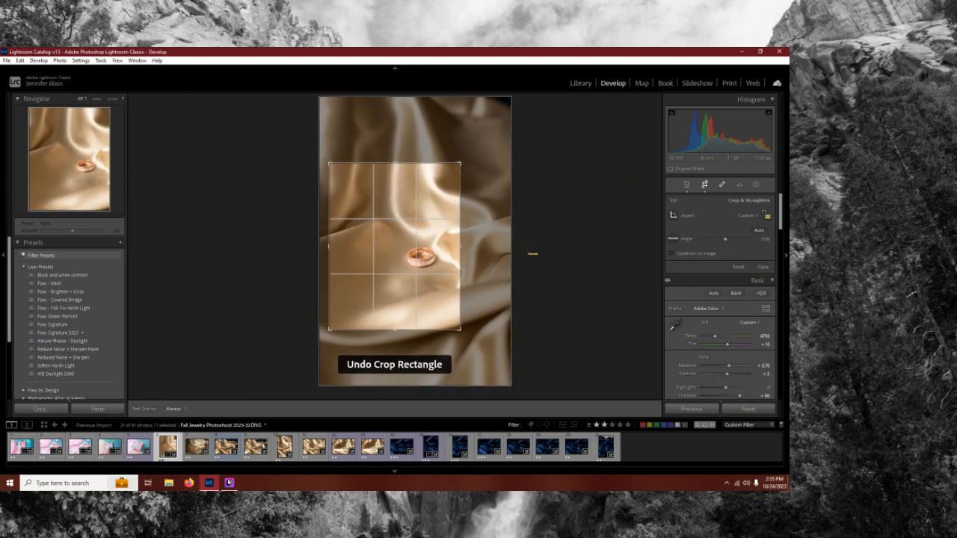
{"action": "key", "text": "ctrl+z"}
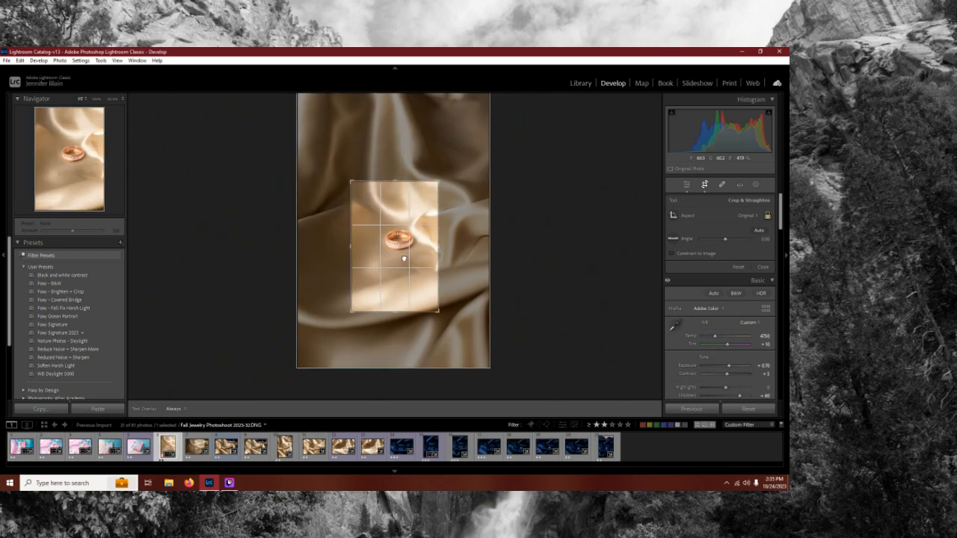
Step: Apply the tight ring crop to view it, and undo the crop changes back to the full portrait frame
{"action": "key", "text": "Return"}
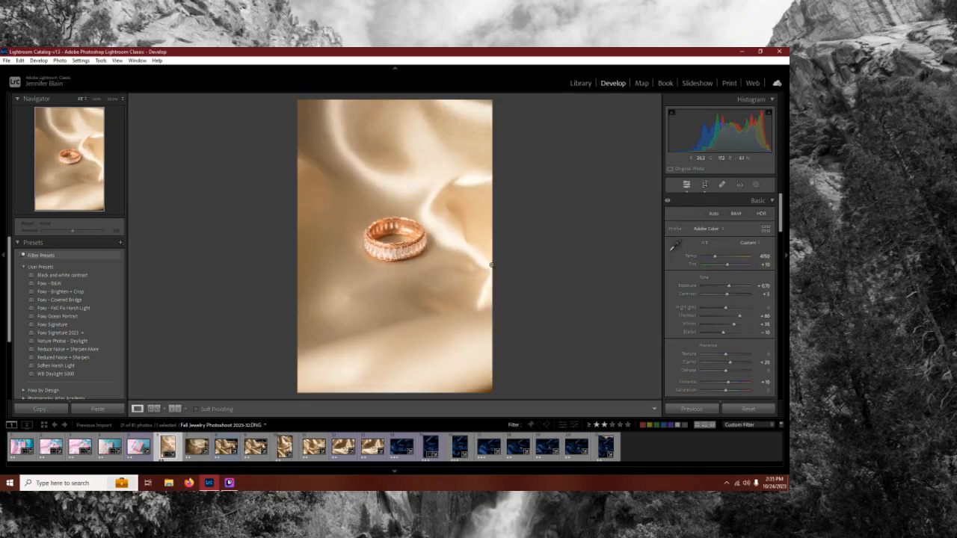
{"action": "key", "text": "ctrl+z"}
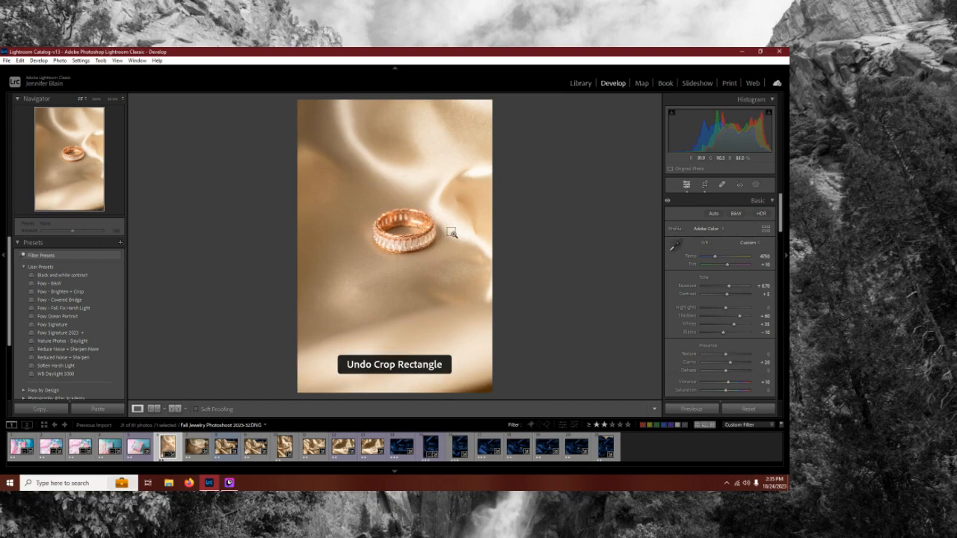
{"action": "key", "text": "ctrl+z"}
{"action": "key", "text": "ctrl+z"}
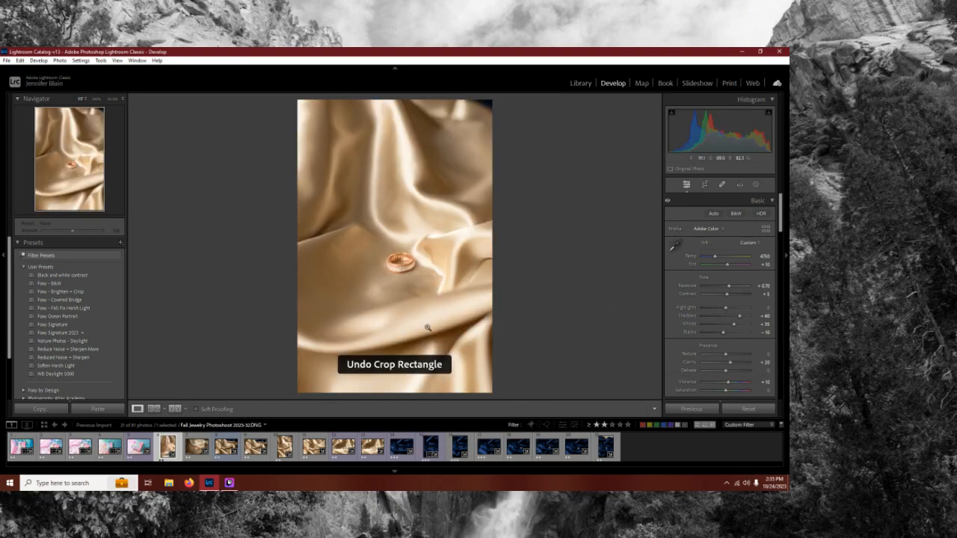
Step: Try straightening the landscape close-up of the ring on gold satin to an angle of 1.95
{"action": "left_click", "coordinate": [194, 458]}
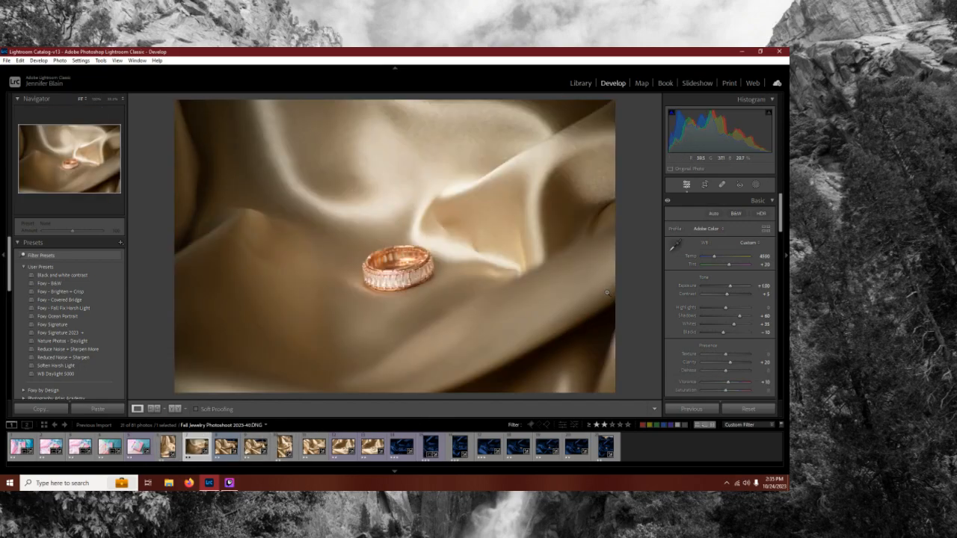
{"action": "key", "text": "r"}
{"action": "left_click_drag", "start_coordinate": [629, 260], "coordinate": [634, 273]}
{"action": "key", "text": "r"}
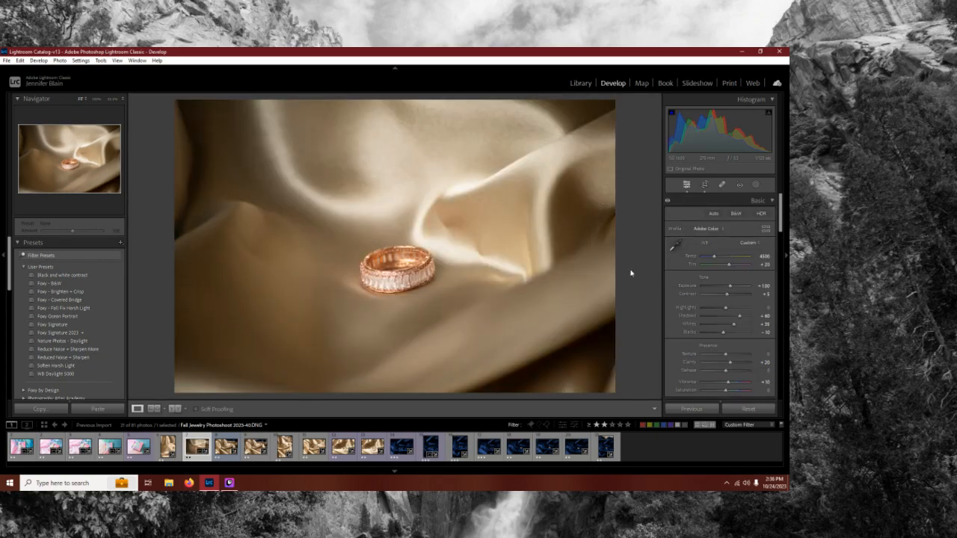
Step: Try rotating the close-up ring photo further clockwise, and undo both crop angle changes
{"action": "key", "text": "r"}
{"action": "left_click_drag", "start_coordinate": [636, 224], "coordinate": [645, 245]}
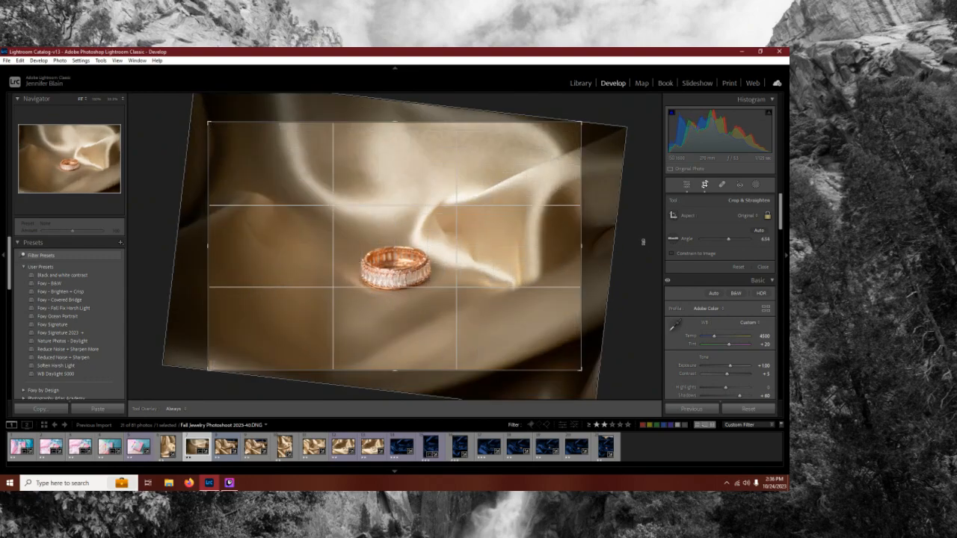
{"action": "key", "text": "r"}
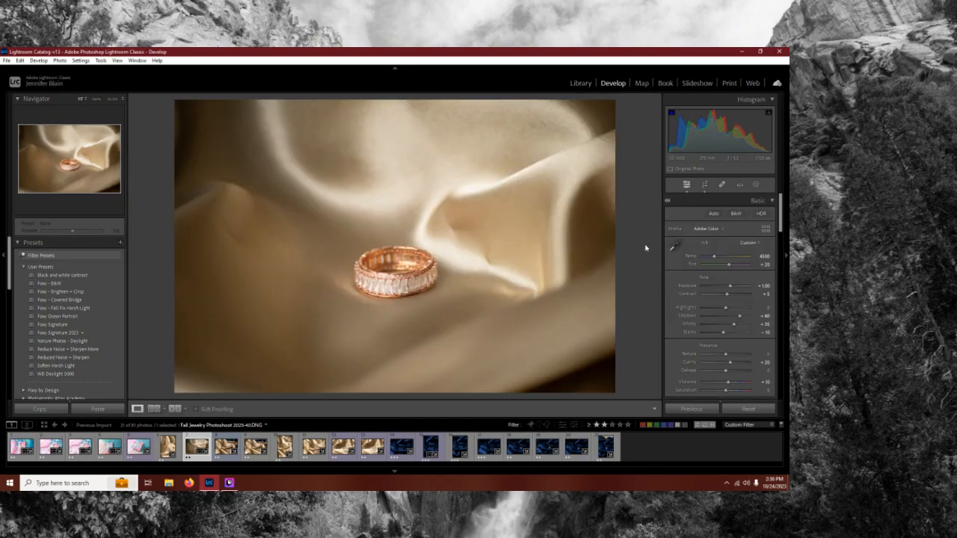
{"action": "key", "text": "ctrl+z"}
{"action": "key", "text": "ctrl+z"}
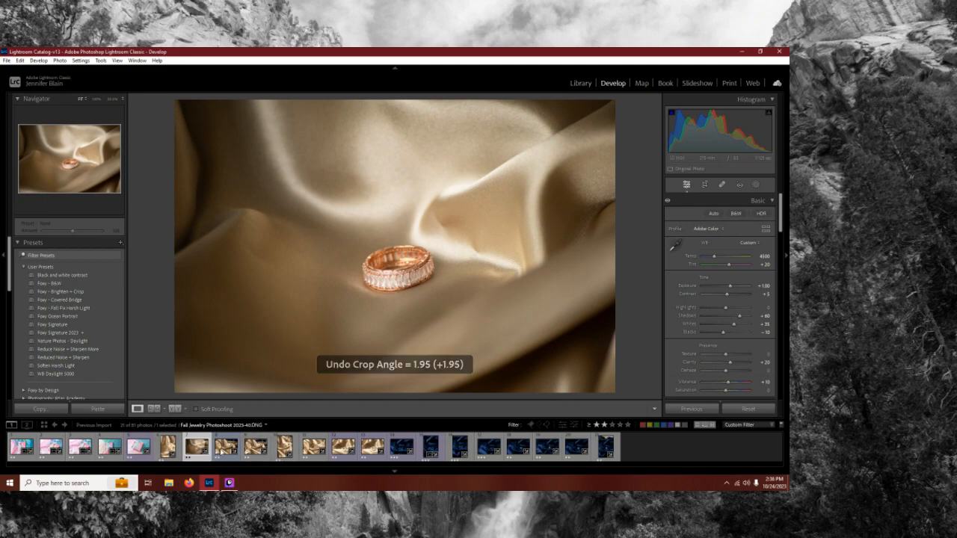
Step: Crop the first wide landscape ring photo at its original aspect ratio to cut out the blue fabric along its upper edge
{"action": "left_click", "coordinate": [221, 450]}
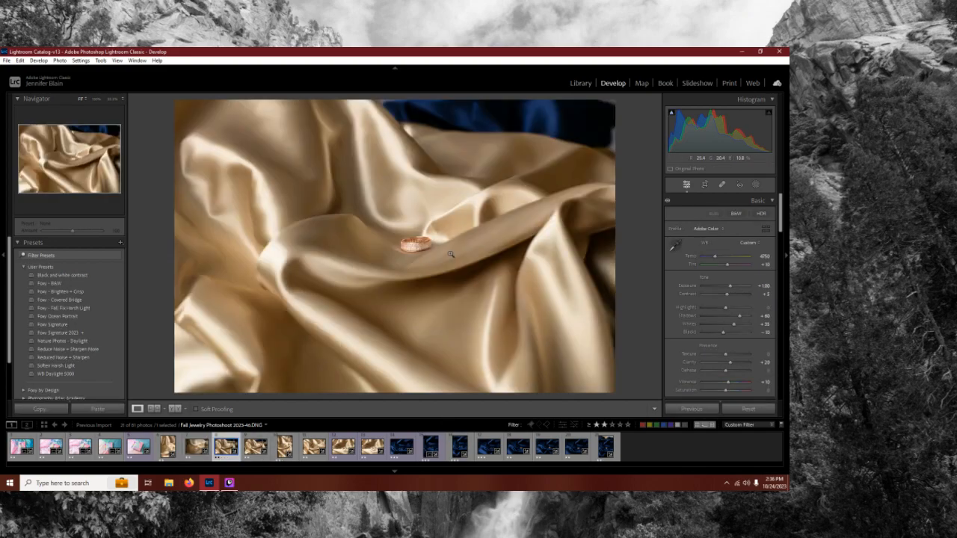
{"action": "key", "text": "r"}
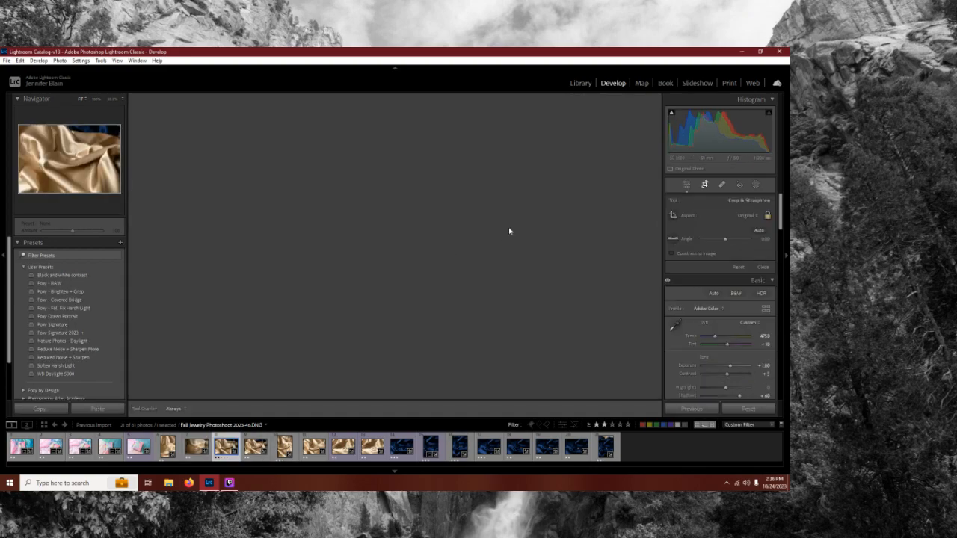
{"action": "left_click_drag", "start_coordinate": [609, 103], "coordinate": [589, 122]}
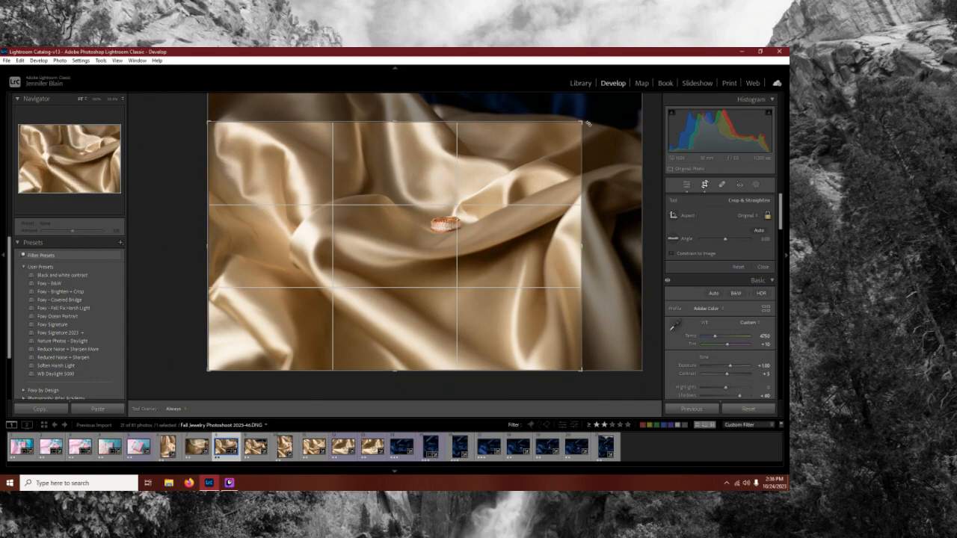
{"action": "key", "text": "r"}
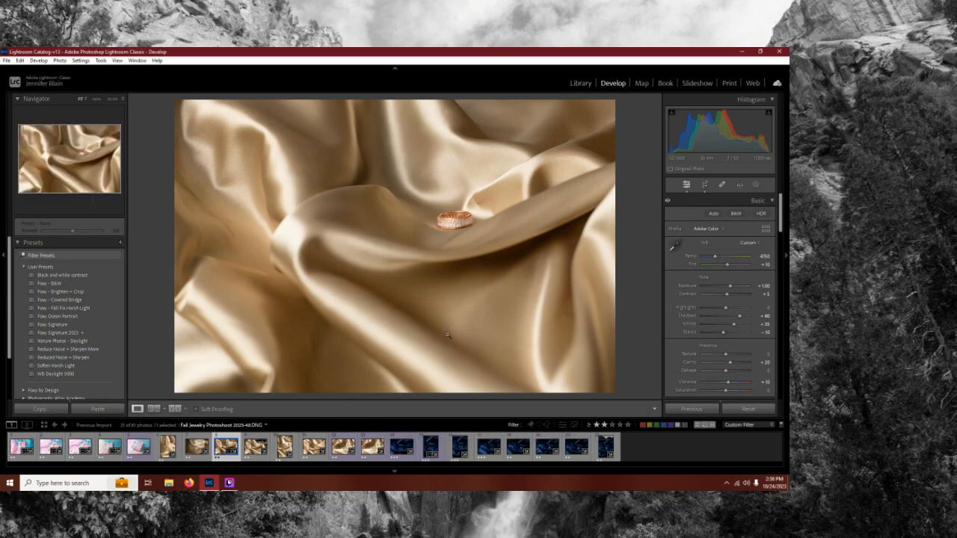
Step: Crop the second wide landscape ring photo to exclude the blue fabric and background, with the ring near the upper-right thirds intersection
{"action": "left_click", "coordinate": [256, 446]}
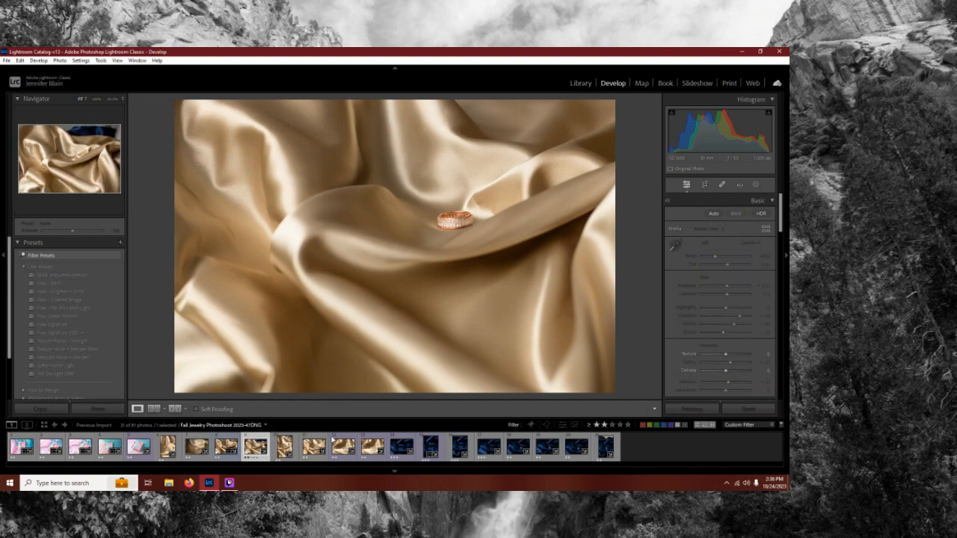
{"action": "key", "text": "r"}
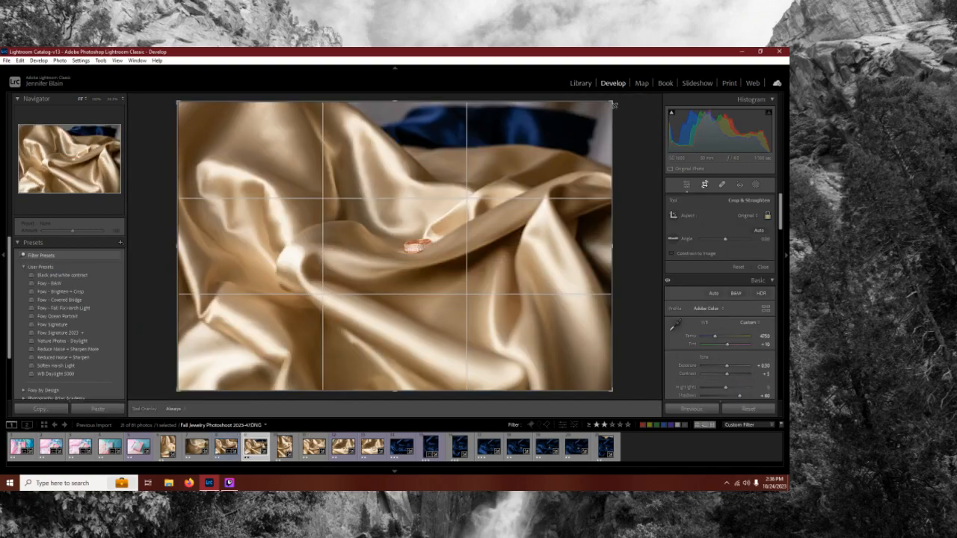
{"action": "left_click_drag", "start_coordinate": [603, 109], "coordinate": [572, 125]}
{"action": "left_click_drag", "start_coordinate": [480, 231], "coordinate": [472, 218]}
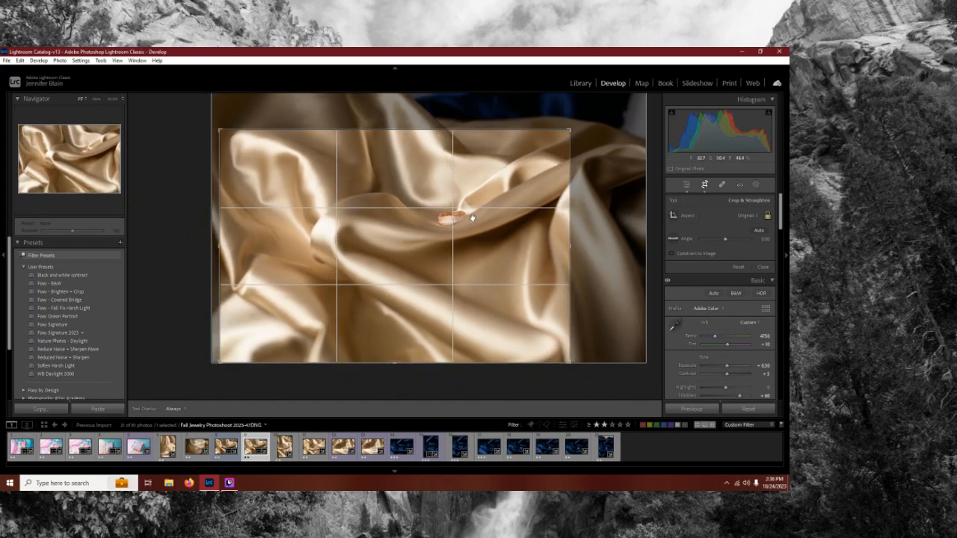
{"action": "key", "text": "Return"}
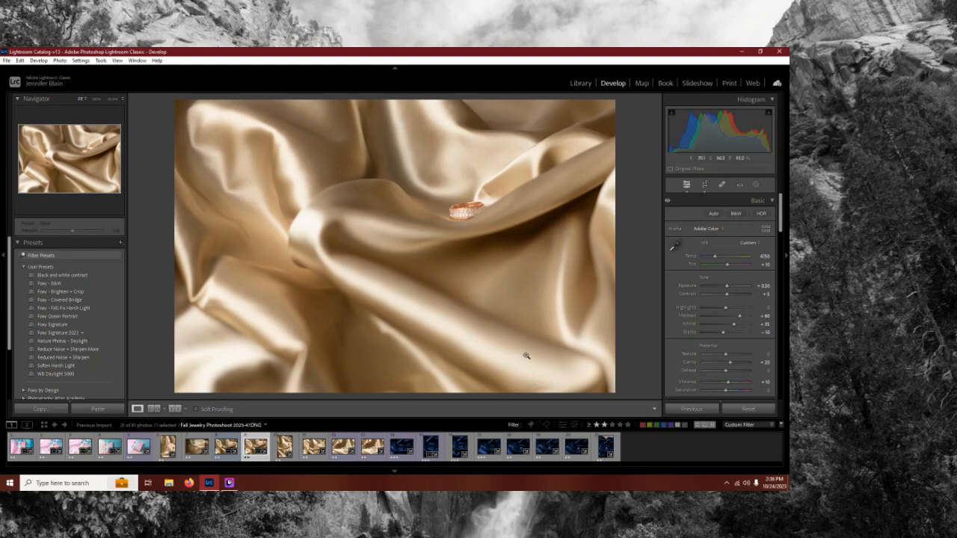
Step: Crop the portrait photo of the ring on gold satin at its original aspect ratio to cut out the blue fabric along its upper edge
{"action": "left_click", "coordinate": [286, 448]}
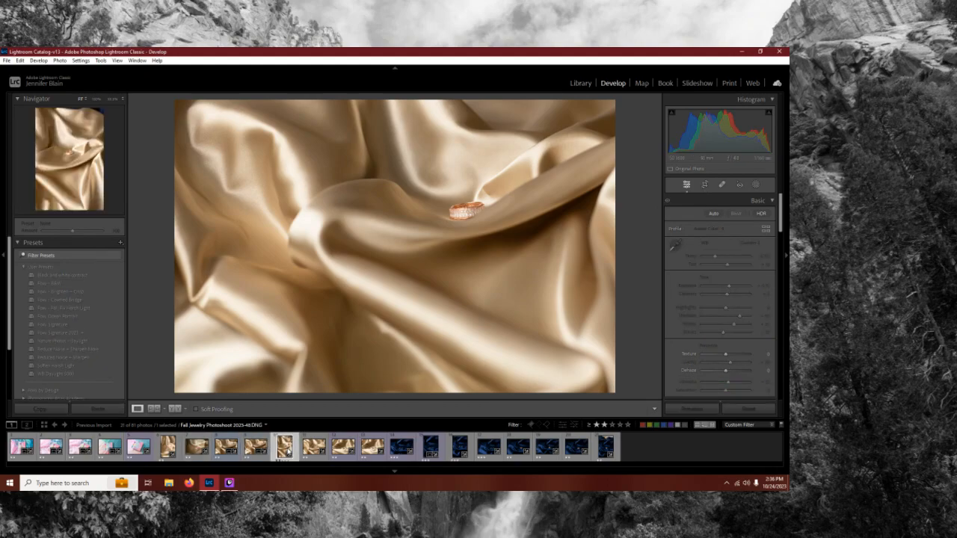
{"action": "key", "text": "r"}
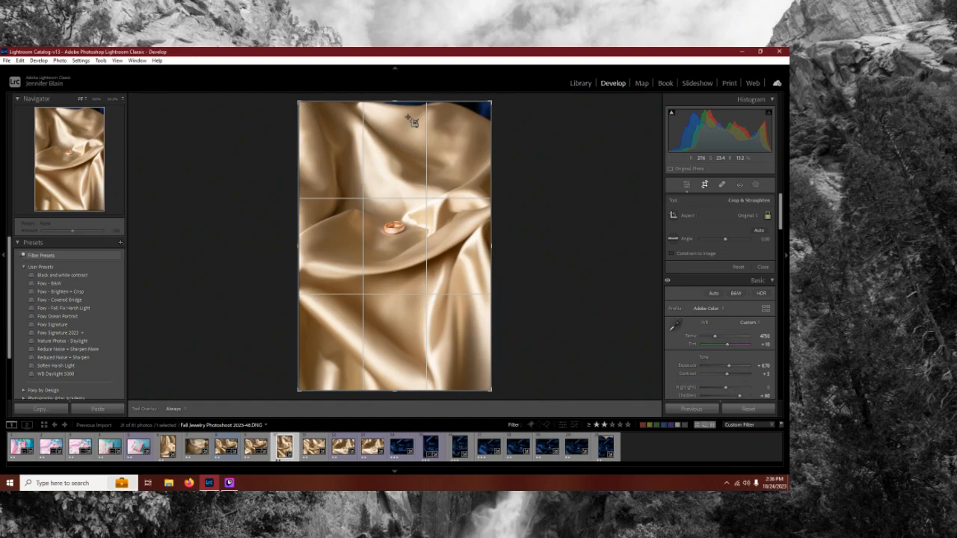
{"action": "left_click_drag", "start_coordinate": [394, 101], "coordinate": [391, 110]}
{"action": "key", "text": "Return"}
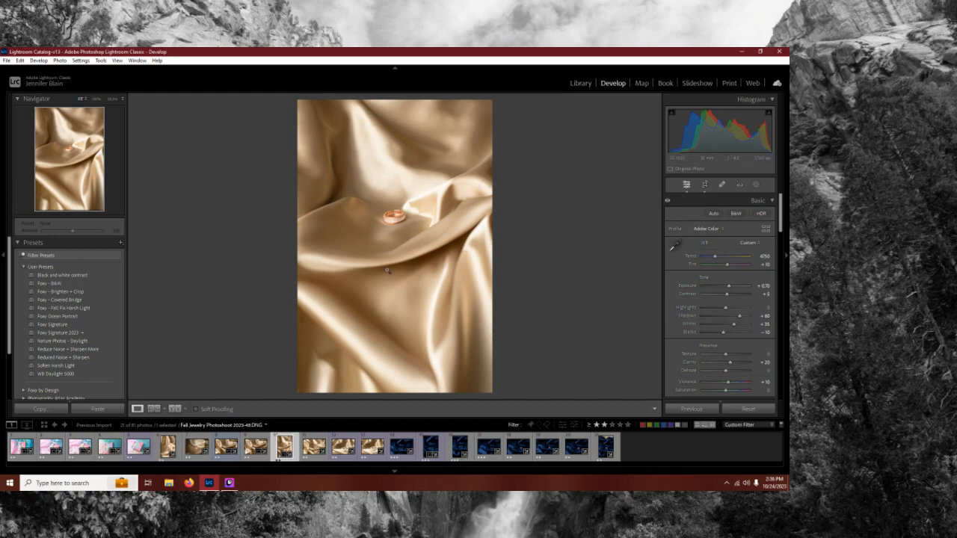
{"action": "key", "text": "r"}
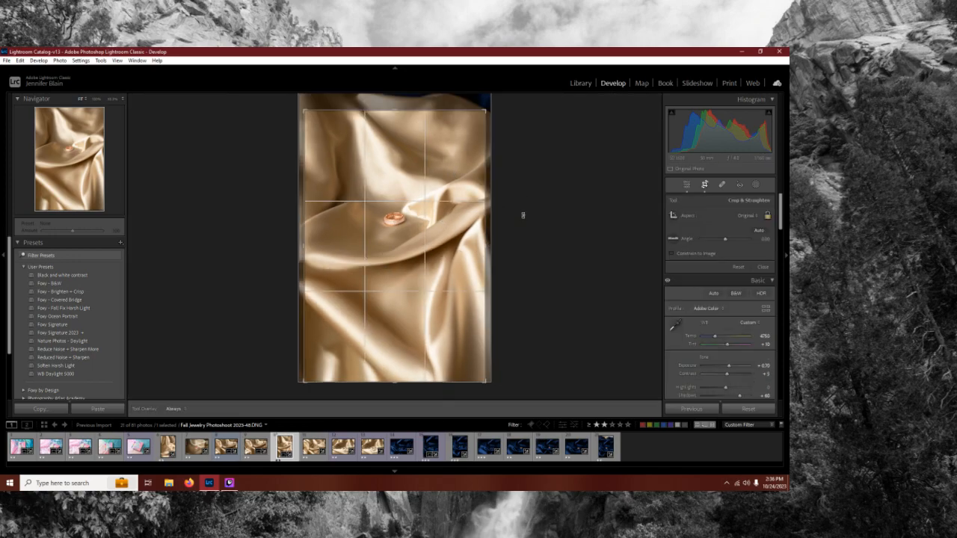
{"action": "key", "text": "Return"}
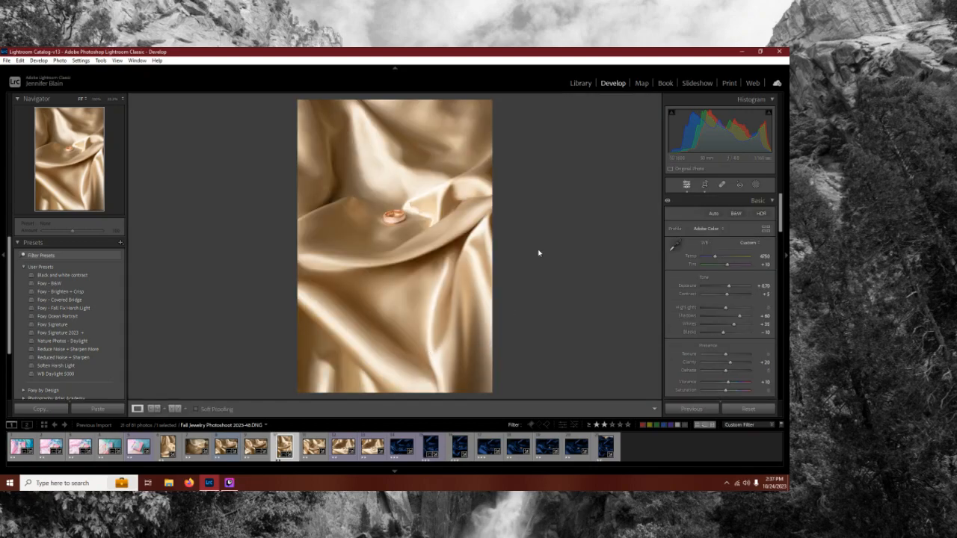
Step: Crop the landscape photo of the ring and chain slightly inside its edges and straighten it to an angle of -2.30
{"action": "left_click", "coordinate": [309, 454]}
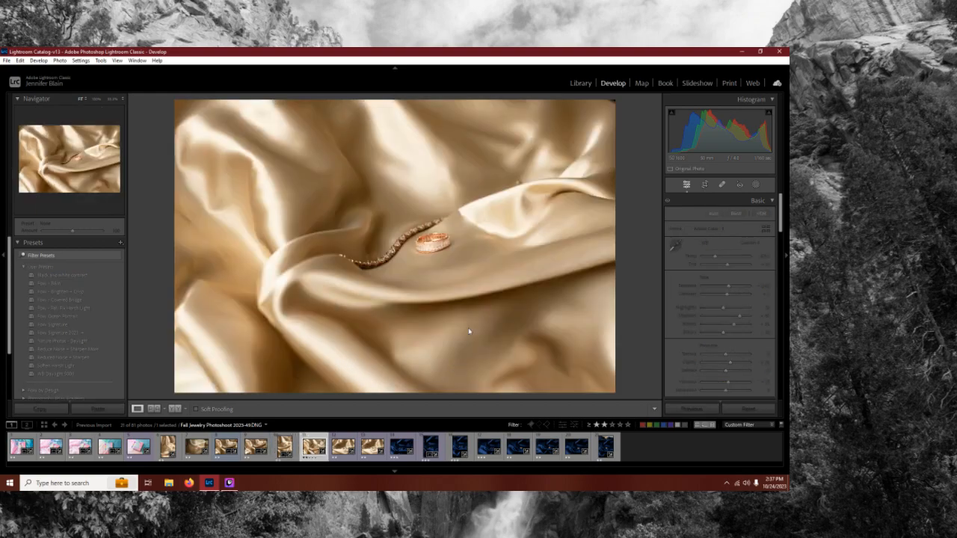
{"action": "key", "text": "r"}
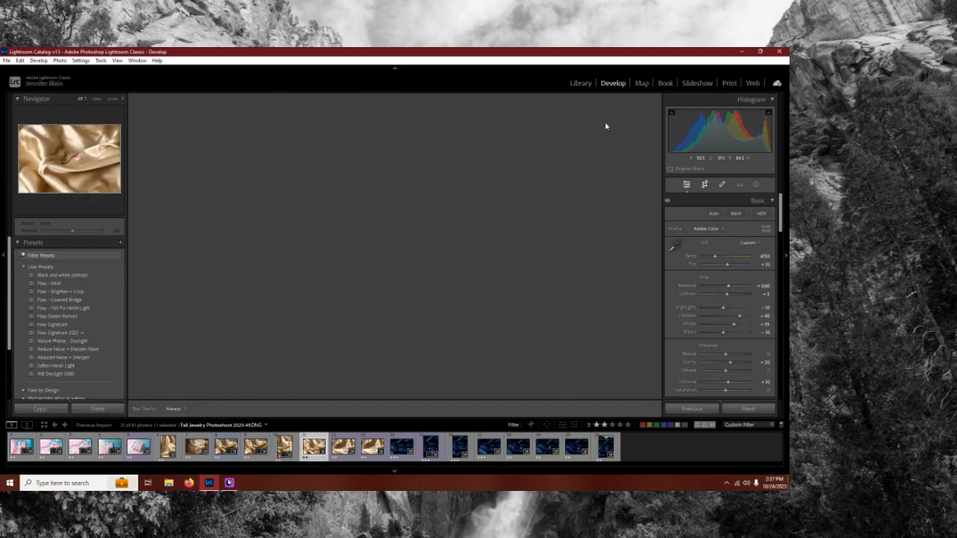
{"action": "left_click_drag", "start_coordinate": [611, 101], "coordinate": [629, 142]}
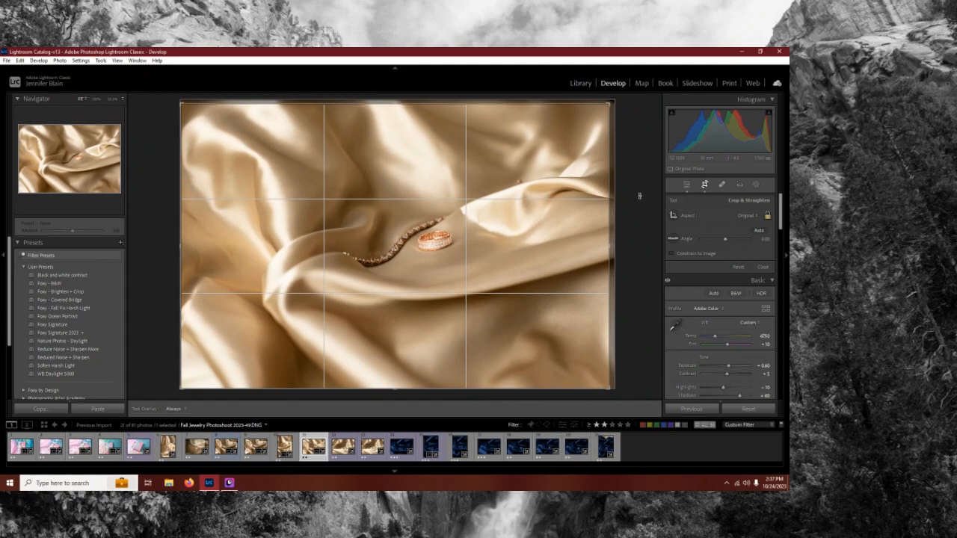
{"action": "left_click_drag", "start_coordinate": [628, 215], "coordinate": [632, 202]}
{"action": "key", "text": "Return"}
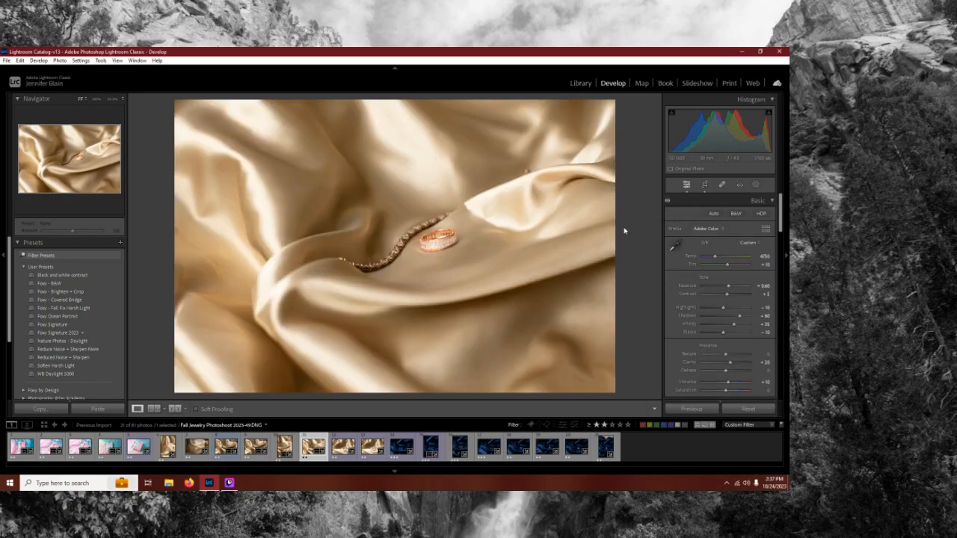
{"action": "key", "text": "r"}
{"action": "left_click_drag", "start_coordinate": [629, 159], "coordinate": [632, 160]}
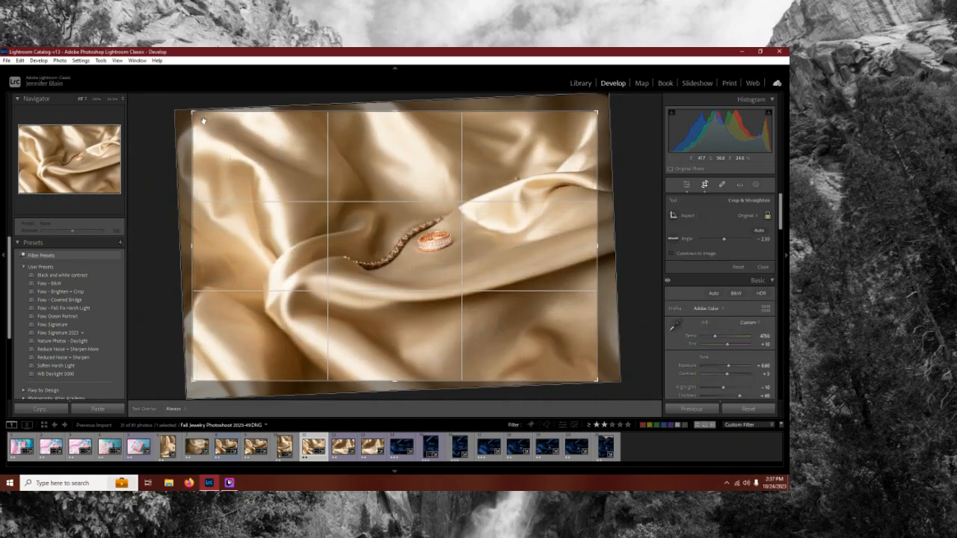
{"action": "left_click_drag", "start_coordinate": [599, 382], "coordinate": [629, 412]}
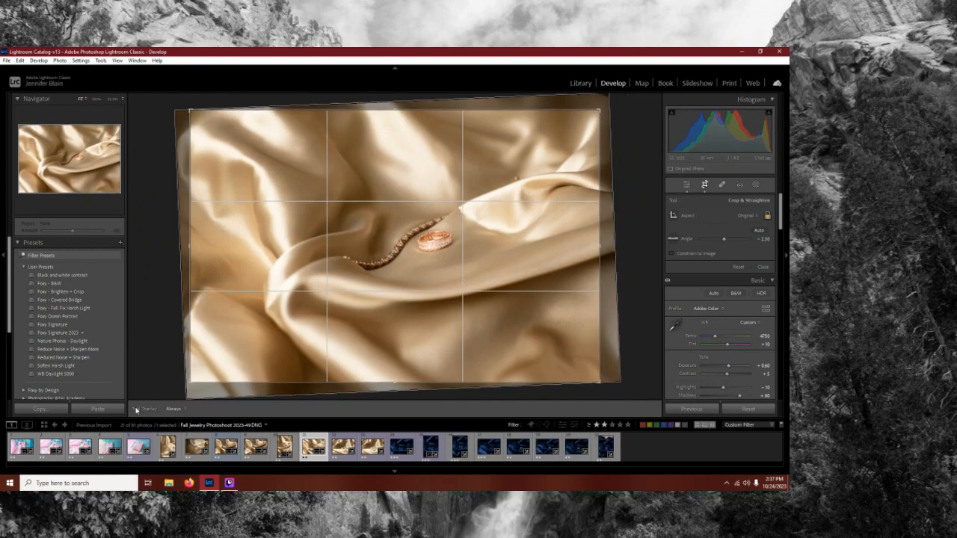
{"action": "key", "text": "Return"}
Step: Set Shadows to +70 and Blacks to 0 on both landscape photos of the three rings on gold satin
{"action": "left_click", "coordinate": [343, 446]}
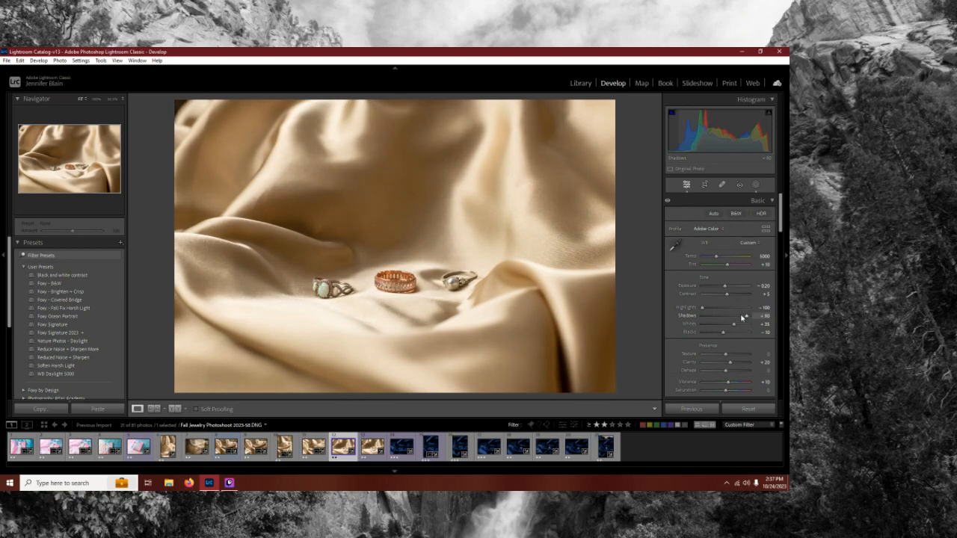
{"action": "left_click_drag", "start_coordinate": [741, 317], "coordinate": [740, 317]}
{"action": "key", "text": "Up"}
{"action": "key", "text": "Up"}
{"action": "key", "text": "Up"}
{"action": "key", "text": "Up"}
{"action": "key", "text": "Up"}
{"action": "key", "text": "Up"}
{"action": "key", "text": "Down"}
{"action": "key", "text": "Down"}
{"action": "key", "text": "Down"}
{"action": "key", "text": "Down"}
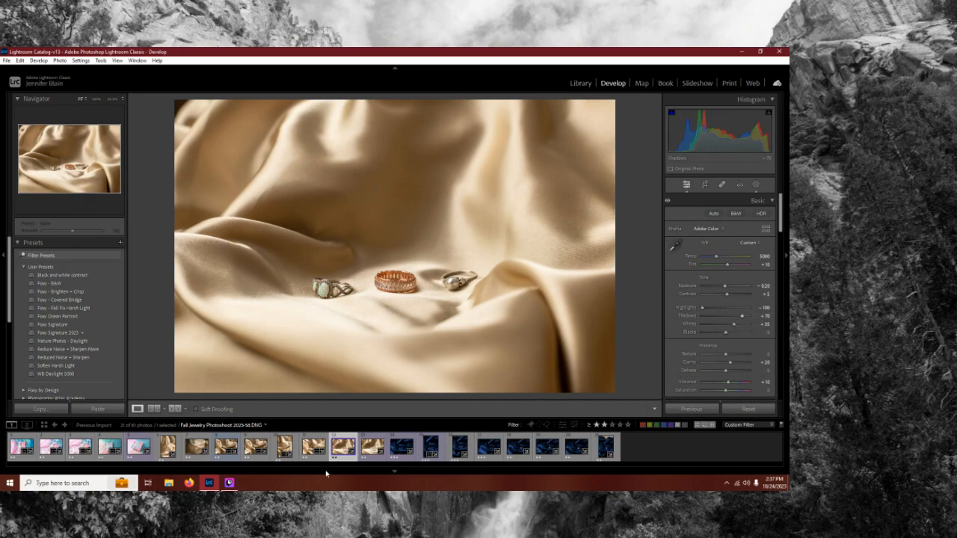
{"action": "left_click", "coordinate": [372, 446]}
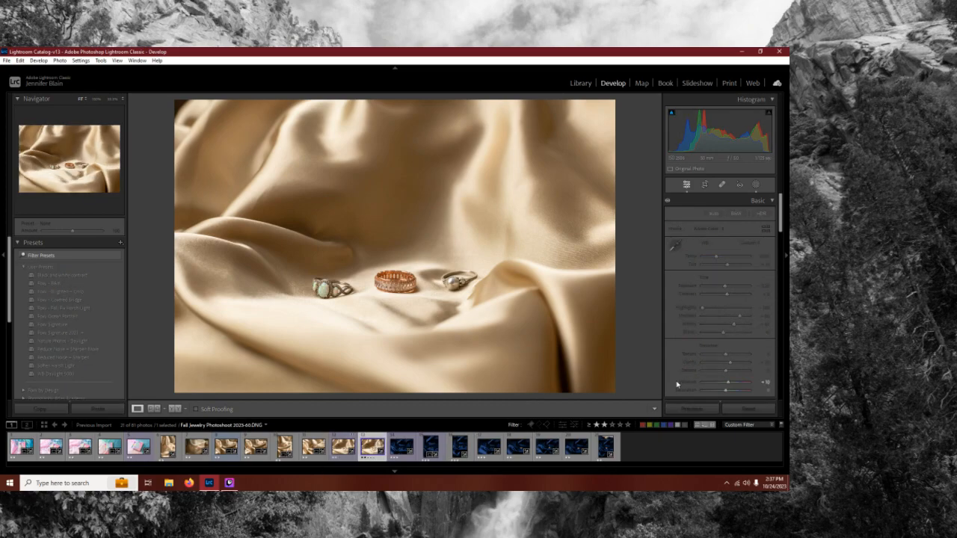
{"action": "left_click_drag", "start_coordinate": [740, 317], "coordinate": [725, 333]}
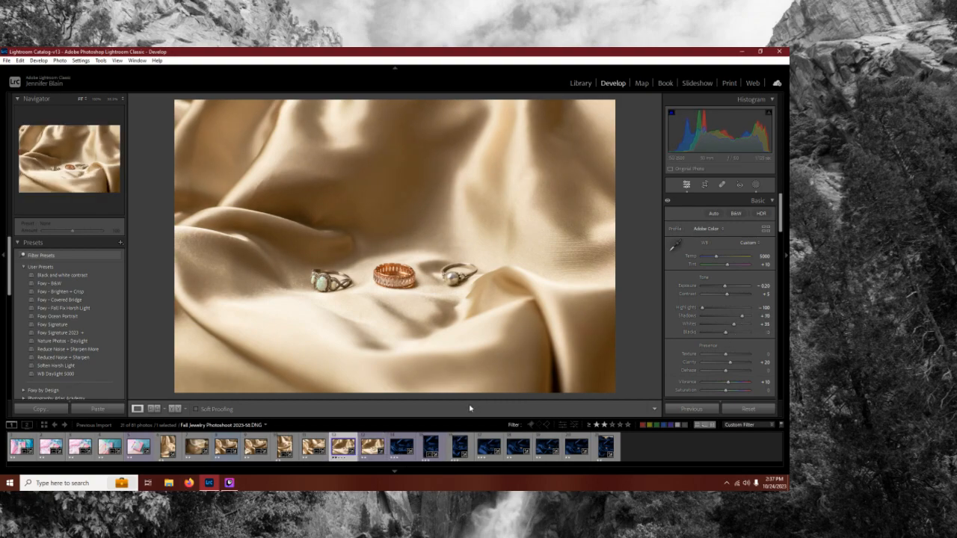
Step: Straighten the first photo of the three rings on gold satin to an angle of 1.31 so the rings sit level
{"action": "key", "text": "r"}
{"action": "left_click_drag", "start_coordinate": [632, 281], "coordinate": [634, 282]}
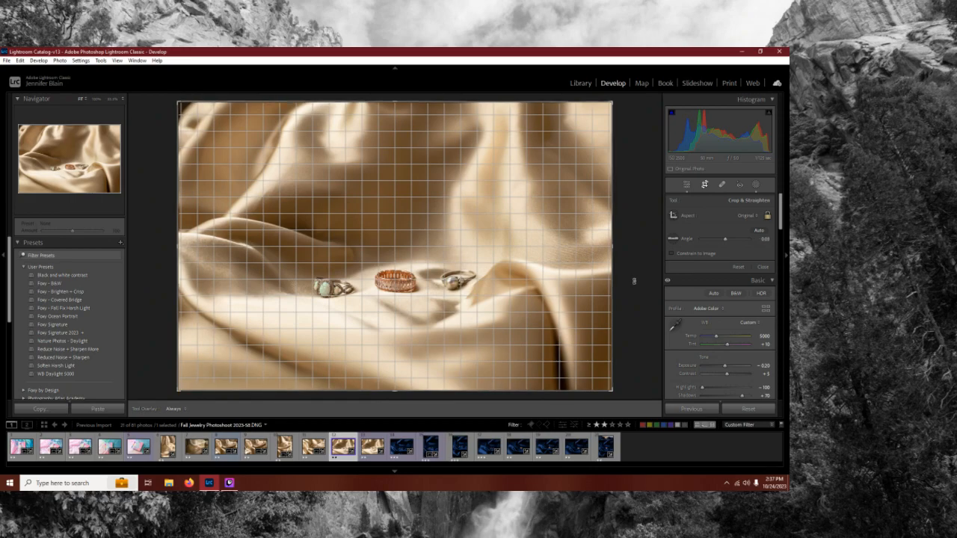
{"action": "mouse_move", "coordinate": [634, 281]}
{"action": "left_mouse_down"}
{"action": "mouse_move", "coordinate": [637, 299]}
{"action": "mouse_move", "coordinate": [646, 289]}
{"action": "left_mouse_up"}
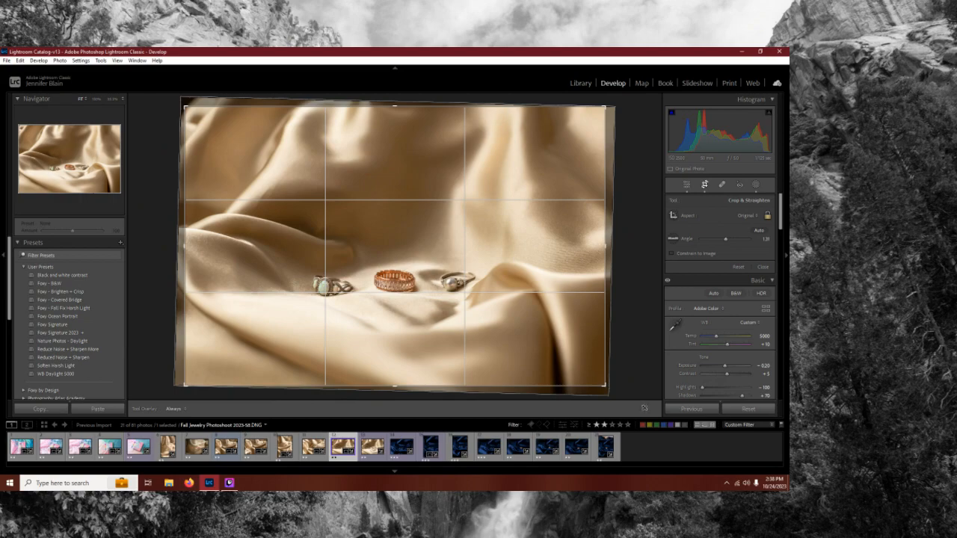
{"action": "key", "text": "Return"}
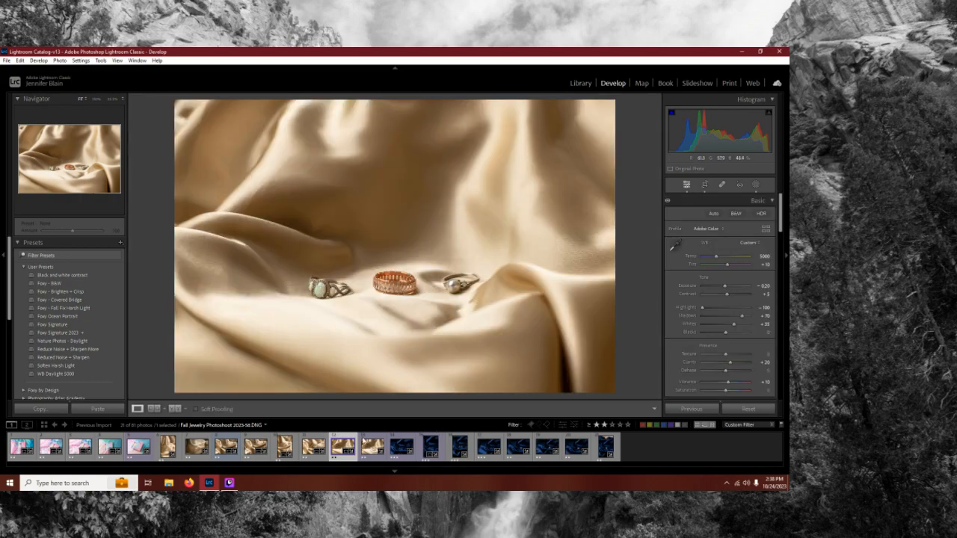
Step: Straighten the second photo of the three rings on gold satin to an angle of -0.86
{"action": "left_click", "coordinate": [372, 447]}
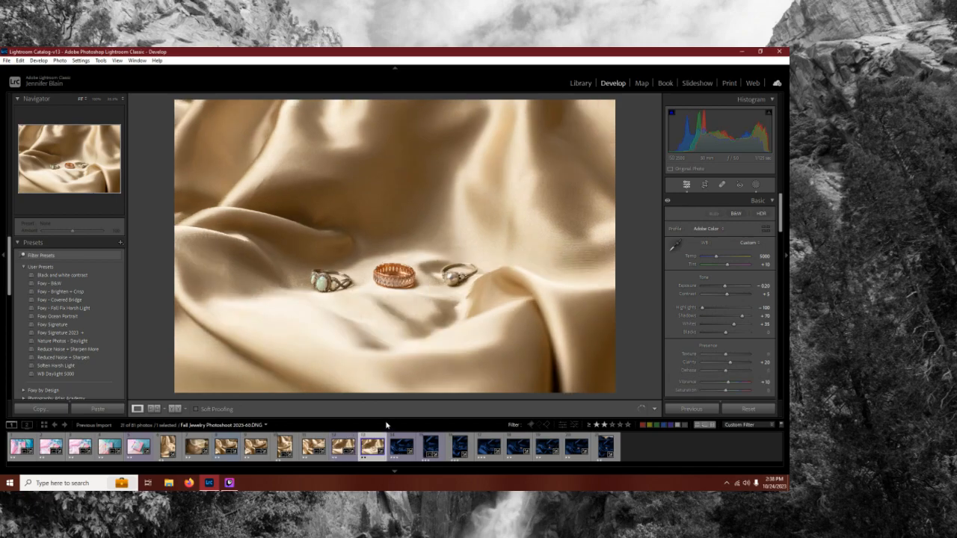
{"action": "key", "text": "r"}
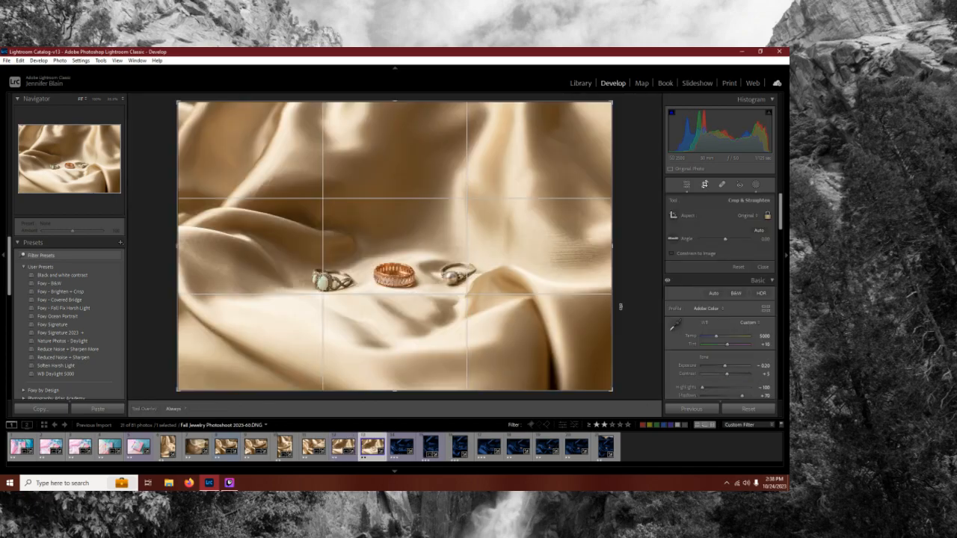
{"action": "left_click_drag", "start_coordinate": [620, 306], "coordinate": [620, 303]}
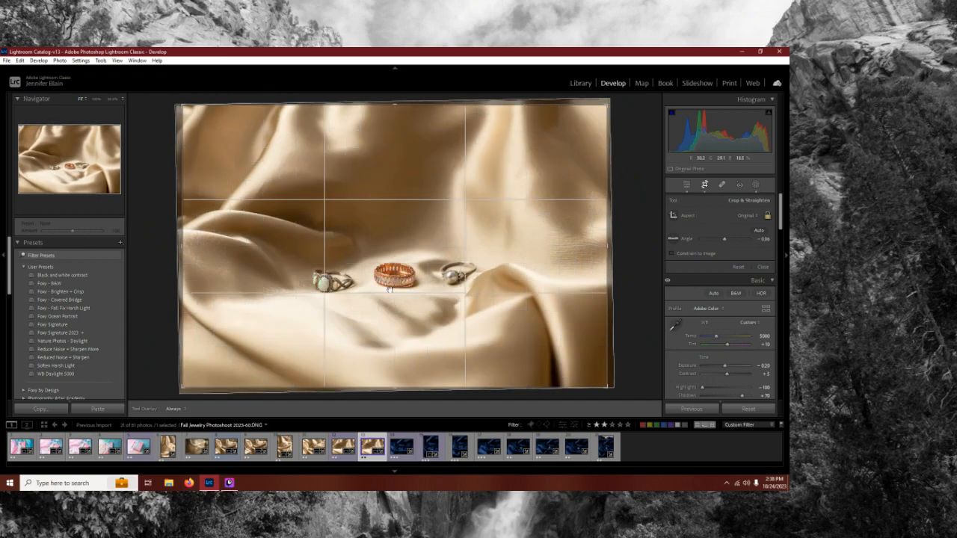
{"action": "key", "text": "Return"}
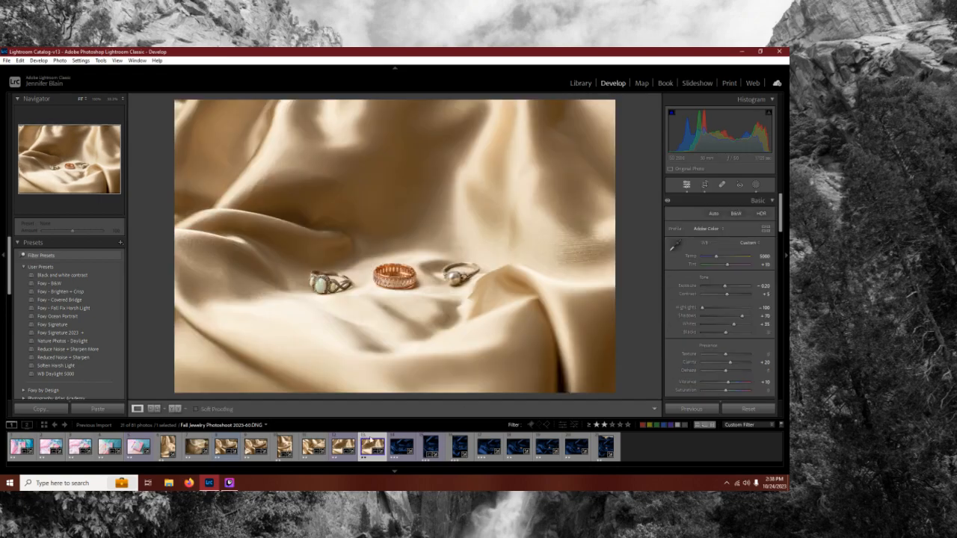
Step: Straighten the landscape photo of two rings on blue satin to an angle of 0.21 and trim its upper-right corner slightly
{"action": "left_click", "coordinate": [402, 447]}
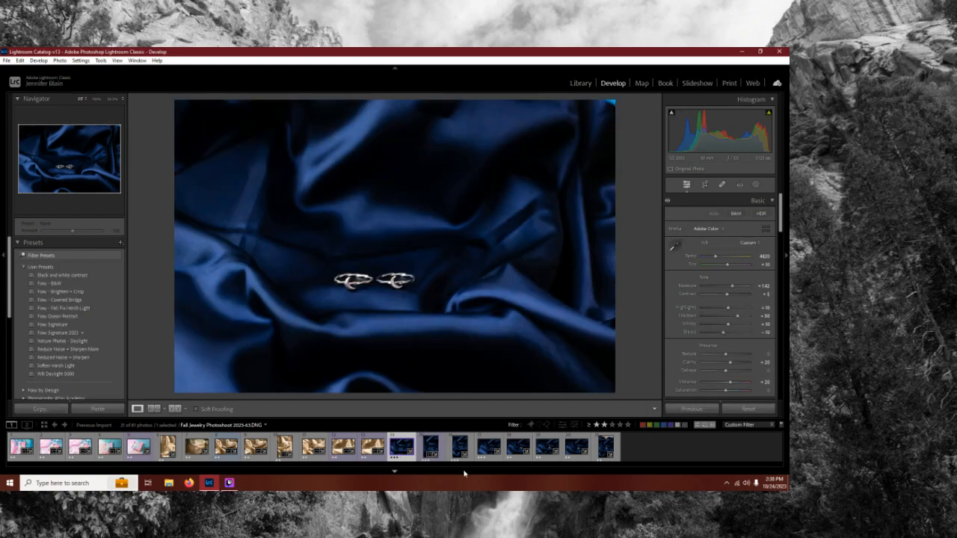
{"action": "key", "text": "r"}
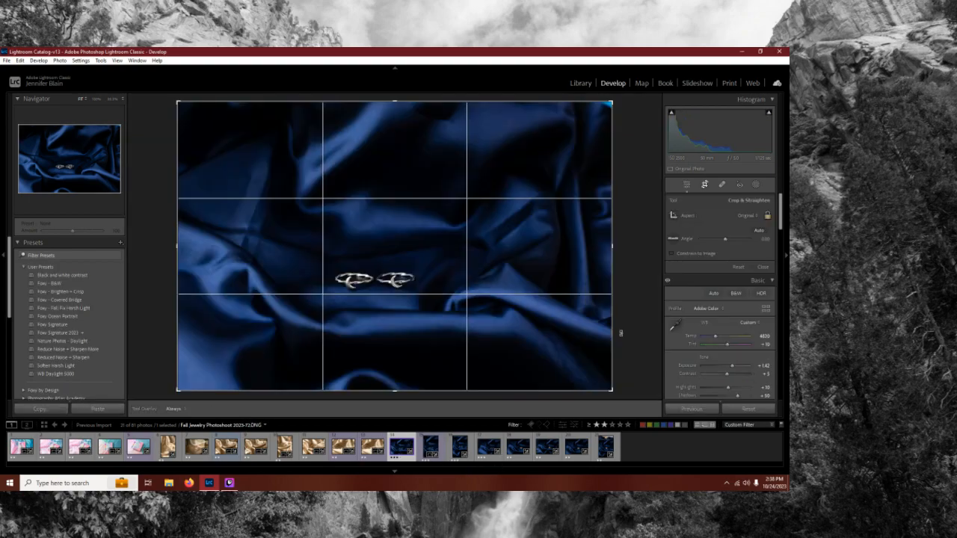
{"action": "left_click_drag", "start_coordinate": [639, 306], "coordinate": [641, 309]}
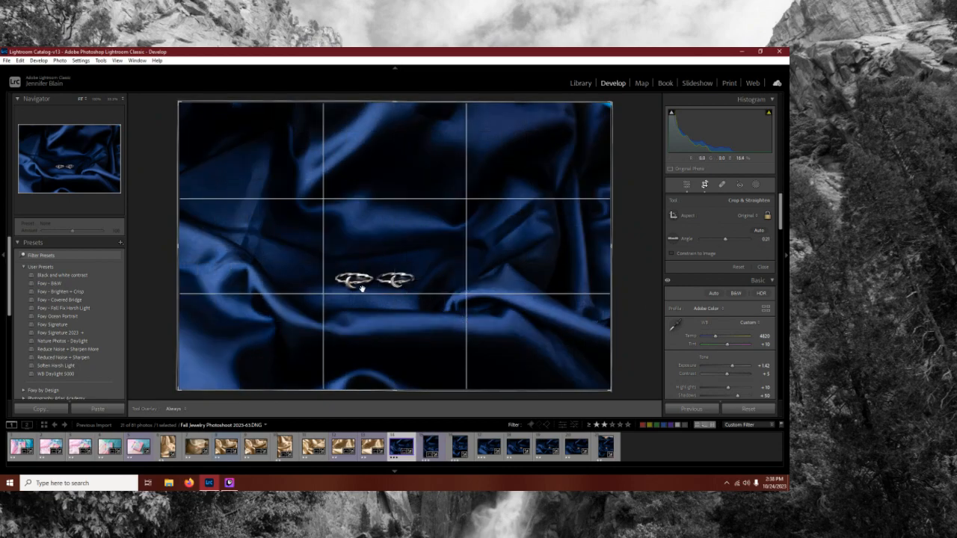
{"action": "key", "text": "Return"}
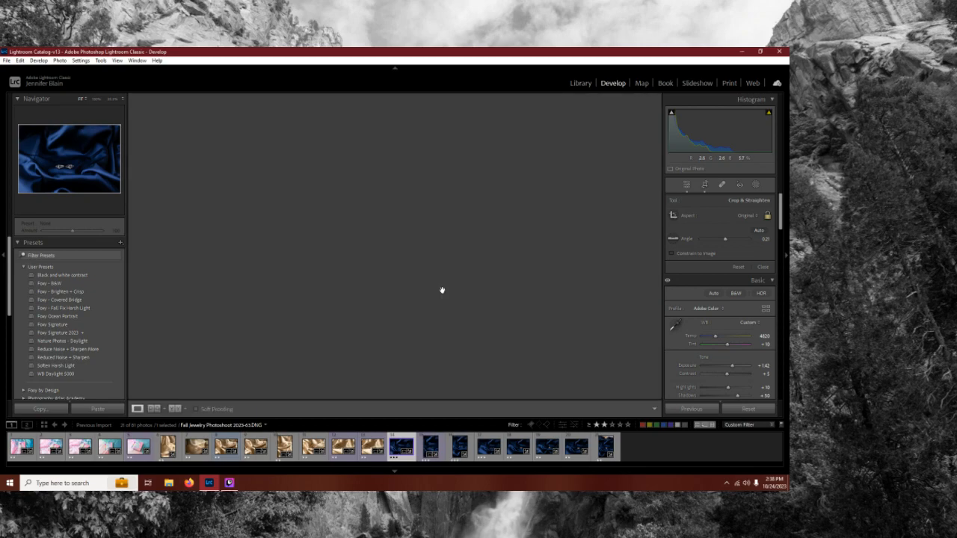
{"action": "key", "text": "r"}
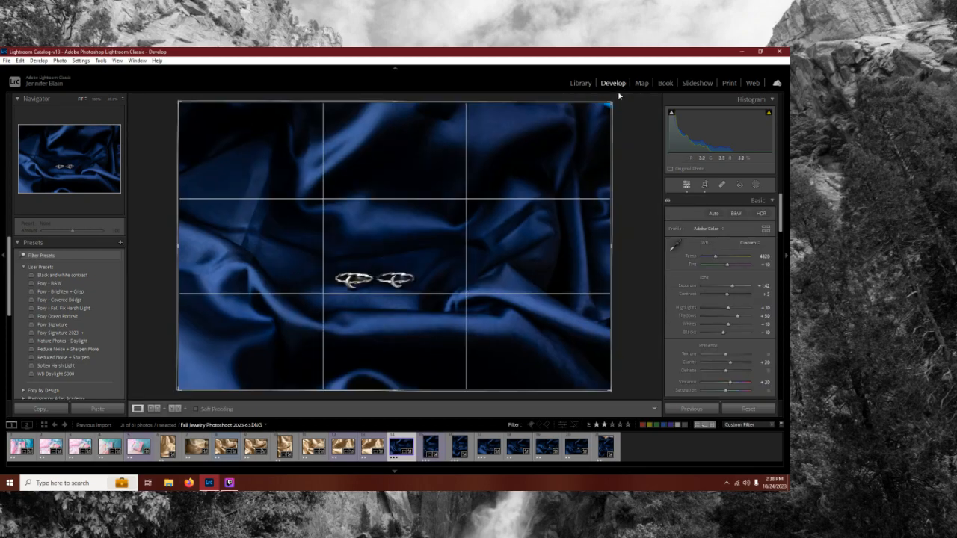
{"action": "left_click_drag", "start_coordinate": [610, 104], "coordinate": [608, 104]}
{"action": "key", "text": "Return"}
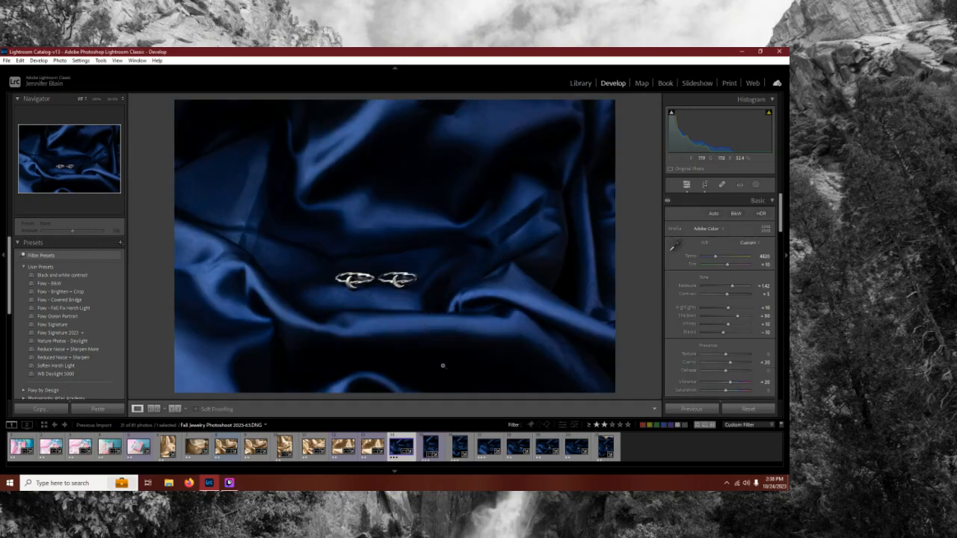
Step: Straighten the portrait photo of the two rings on blue satin to an angle of 0.78
{"action": "left_click", "coordinate": [427, 449]}
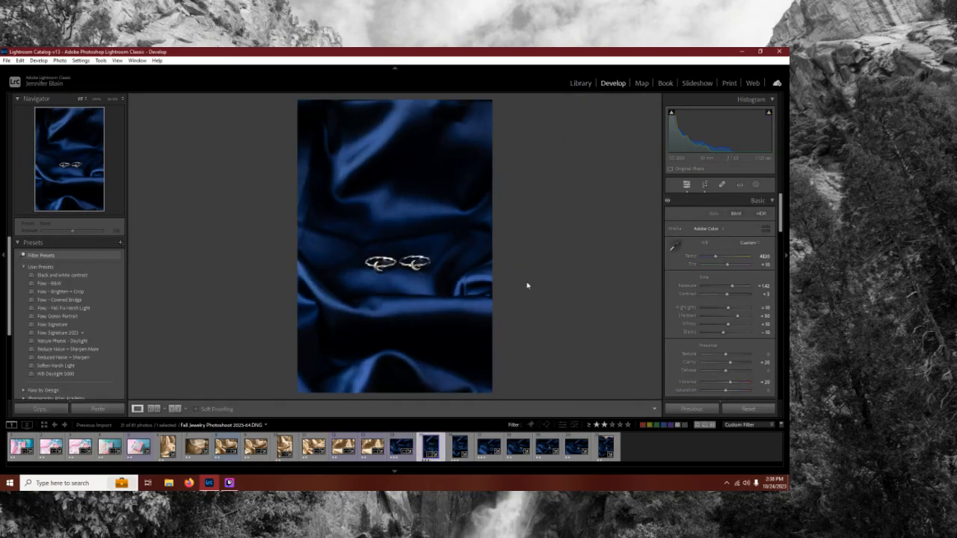
{"action": "key", "text": "r"}
{"action": "left_click_drag", "start_coordinate": [595, 257], "coordinate": [596, 258]}
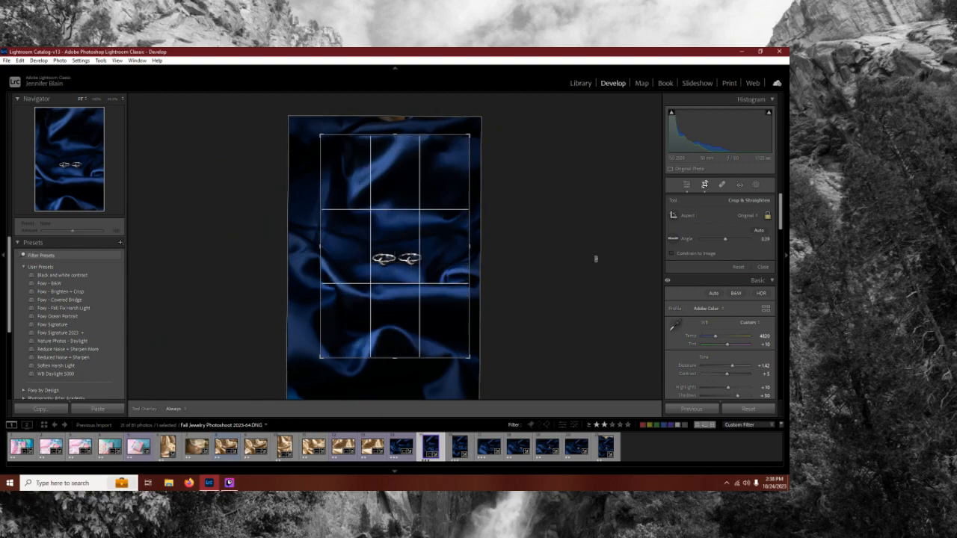
{"action": "key", "text": "Return"}
{"action": "key", "text": "r"}
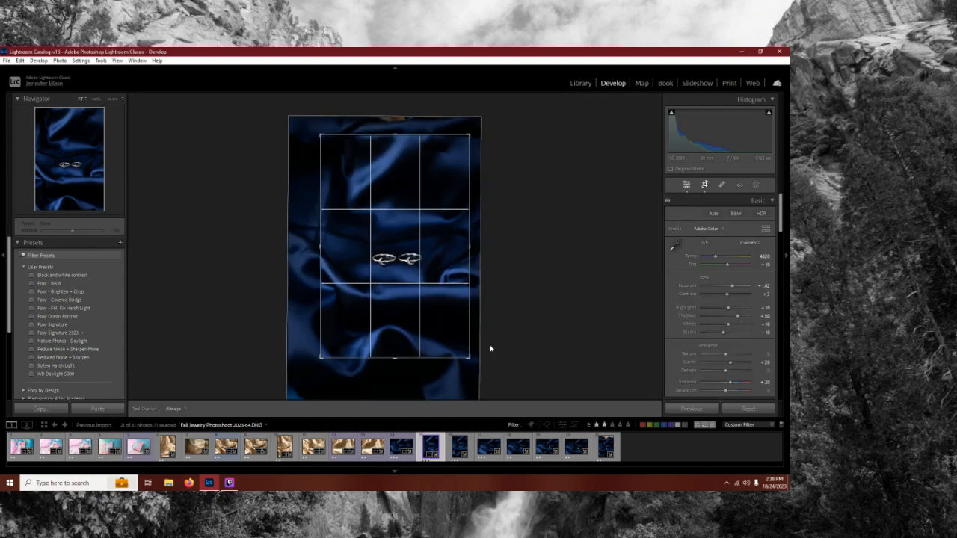
{"action": "left_click_drag", "start_coordinate": [549, 256], "coordinate": [551, 259]}
{"action": "key", "text": "Return"}
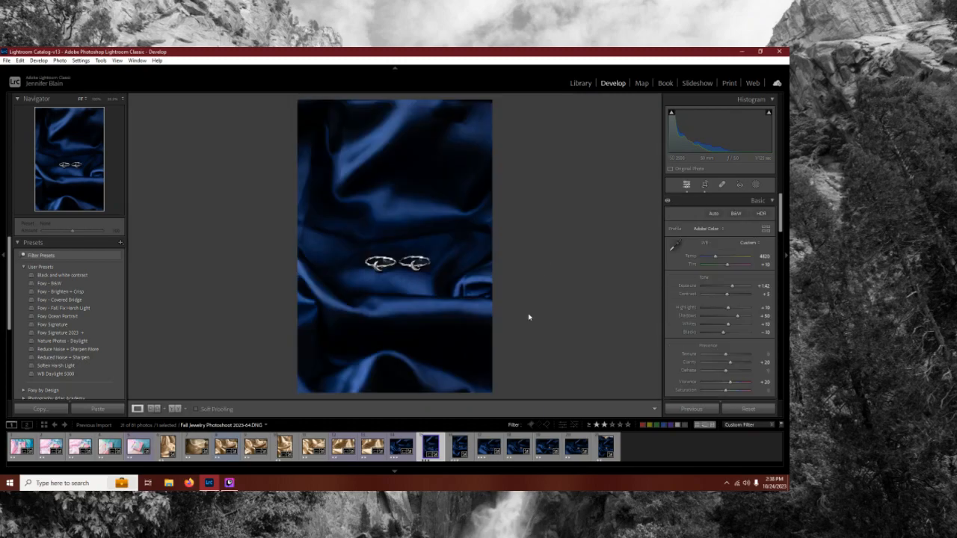
Step: Tighten the crop of the portrait blue satin photo slightly from its upper-left corner, keeping the original aspect ratio
{"action": "key", "text": "r"}
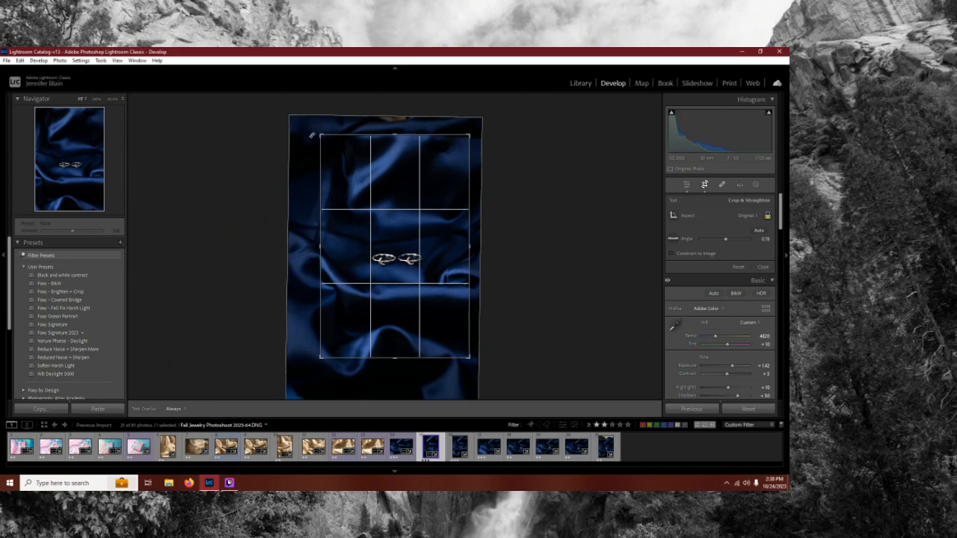
{"action": "left_click_drag", "start_coordinate": [319, 136], "coordinate": [322, 138]}
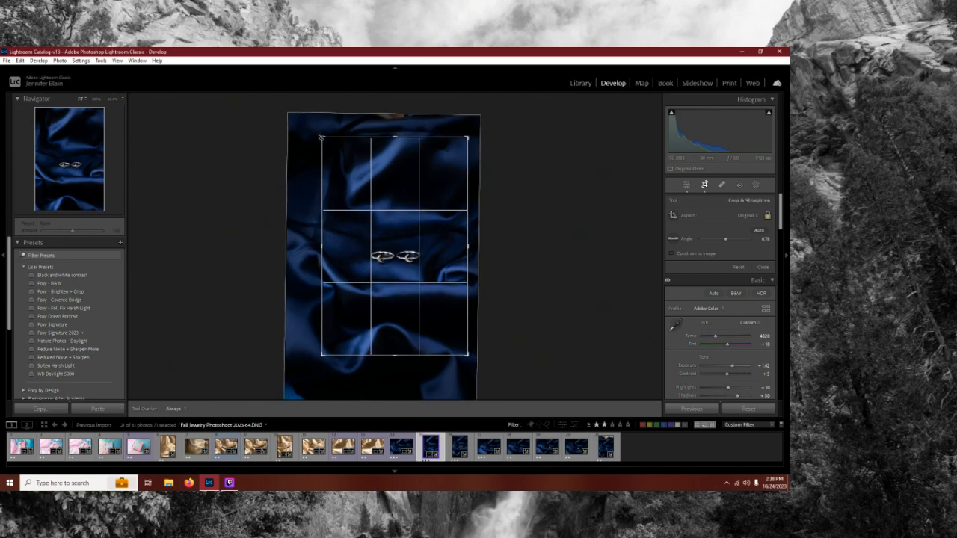
{"action": "key", "text": "r"}
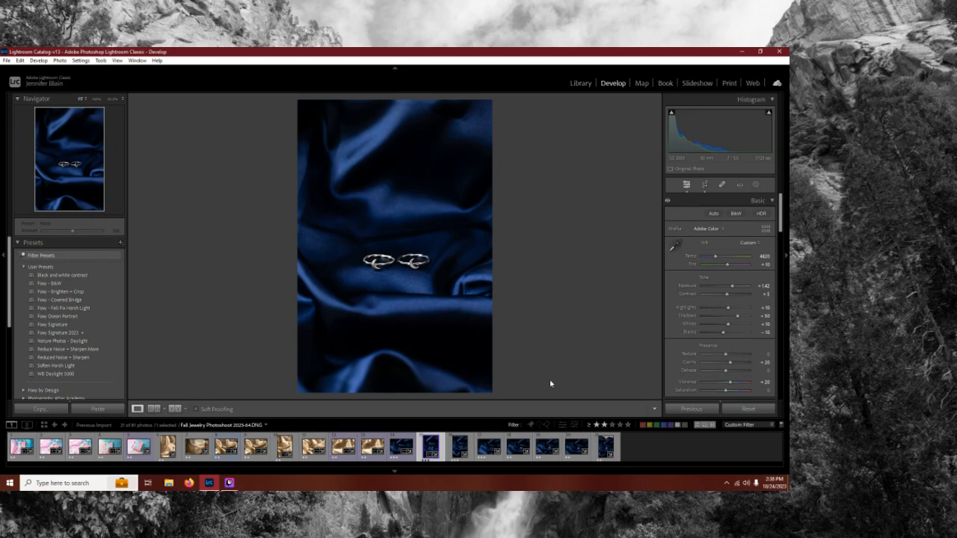
Step: Straighten the second portrait photo of the two rings on blue satin to an angle of about 0.9
{"action": "left_click", "coordinate": [455, 446]}
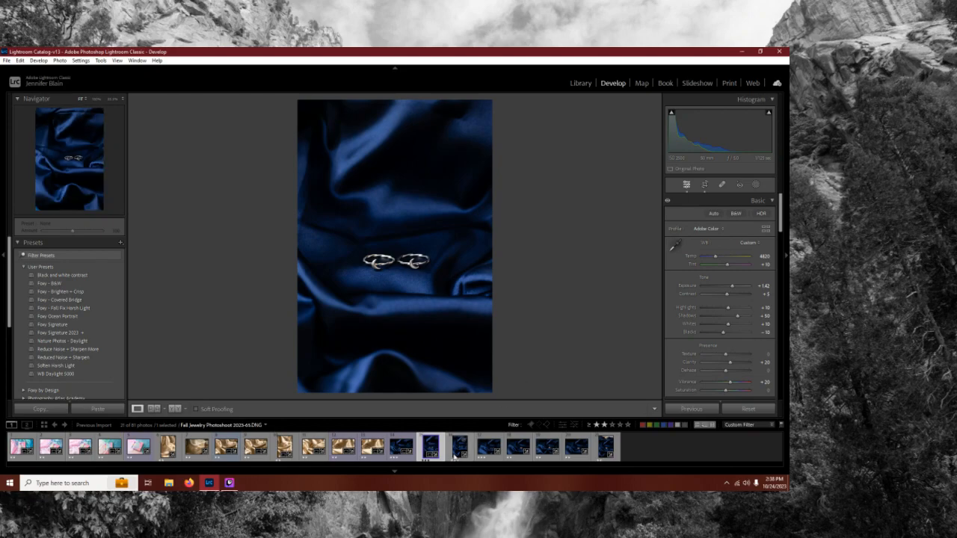
{"action": "key", "text": "r"}
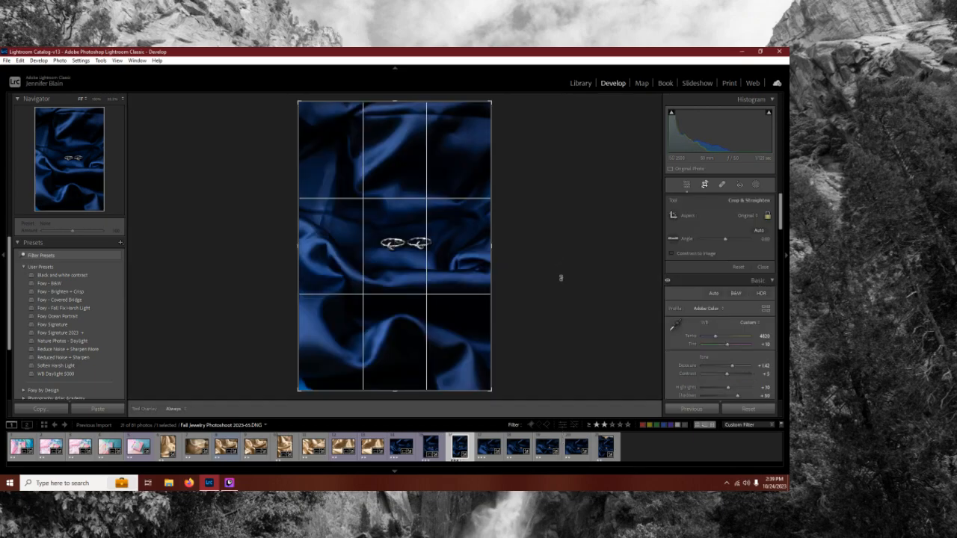
{"action": "left_click_drag", "start_coordinate": [561, 278], "coordinate": [561, 276]}
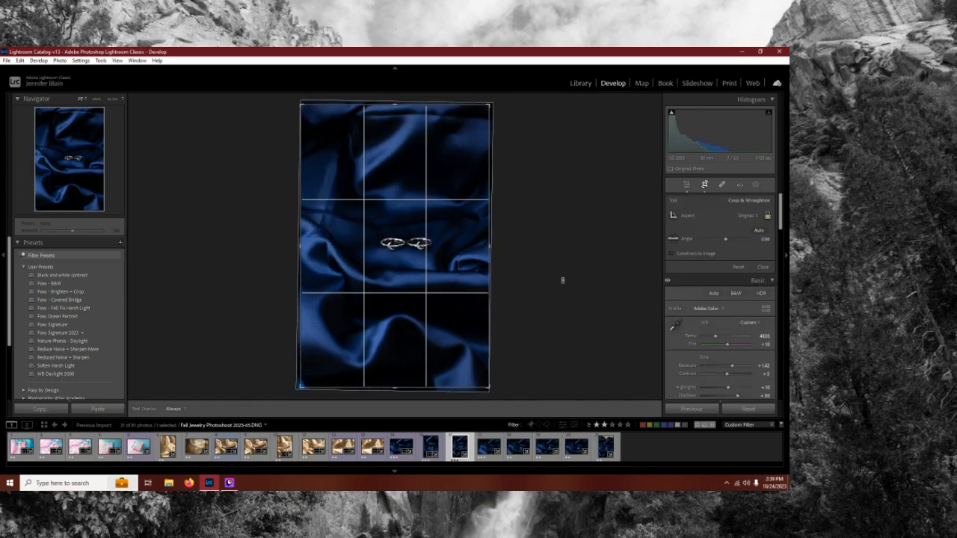
{"action": "key", "text": "Return"}
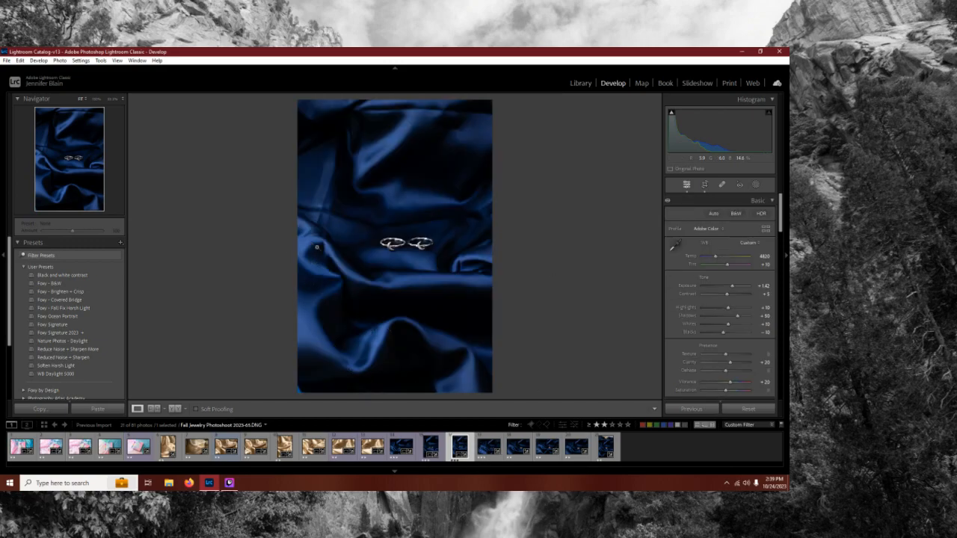
Step: Straighten the second landscape photo of the two rings on blue satin with a very slight clockwise rotation
{"action": "left_click", "coordinate": [486, 447]}
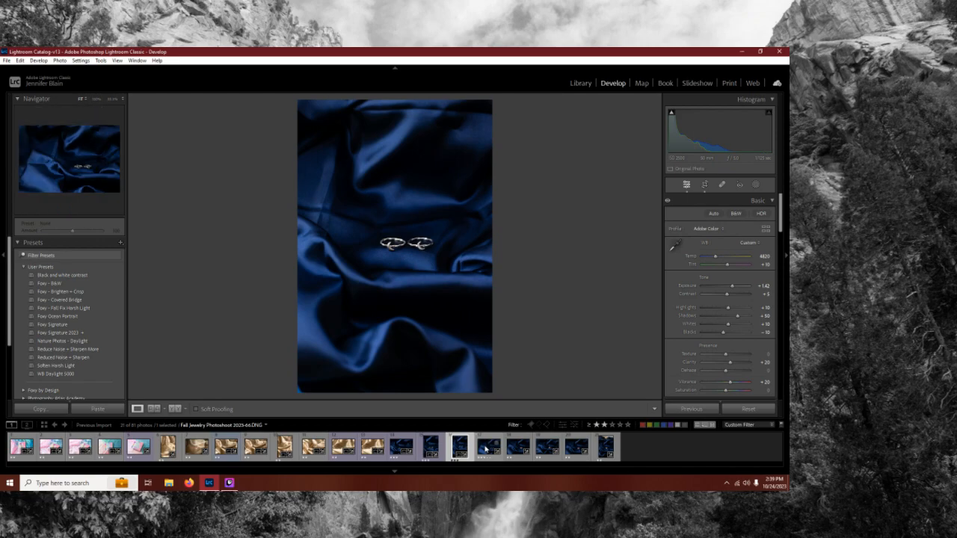
{"action": "key", "text": "r"}
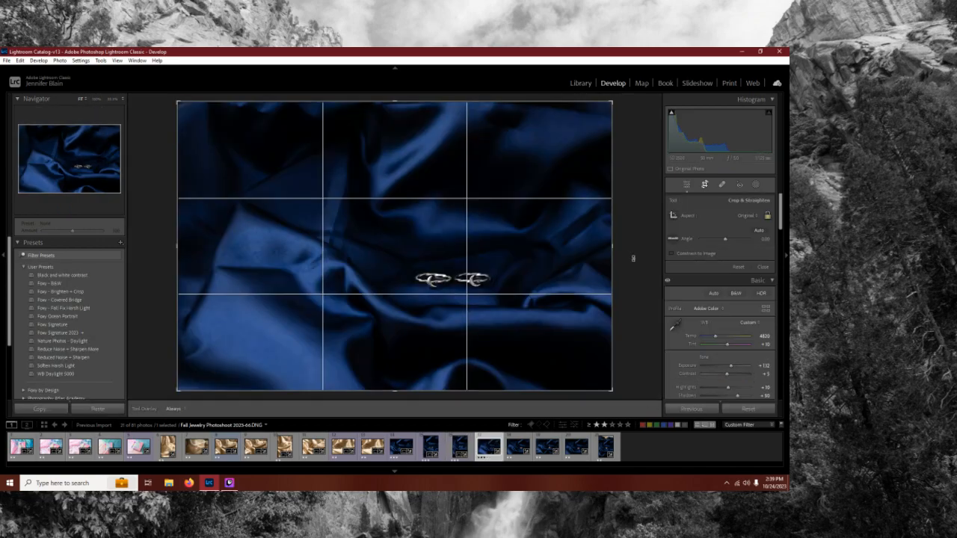
{"action": "left_click_drag", "start_coordinate": [633, 258], "coordinate": [637, 260]}
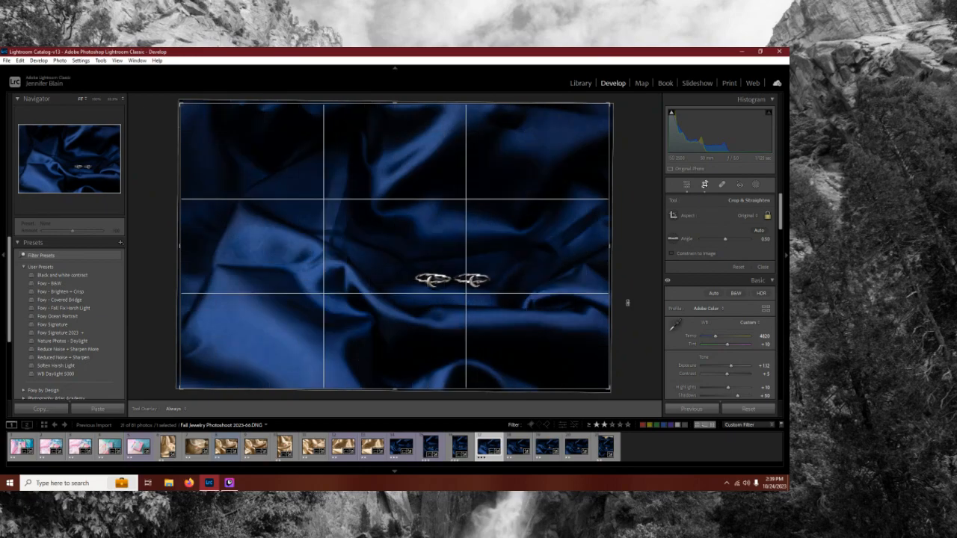
{"action": "key", "text": "r"}
Step: Straighten the first landscape photo of the single ring on blue satin with two small counterclockwise rotations, and compare it with its unedited version
{"action": "left_click", "coordinate": [519, 447]}
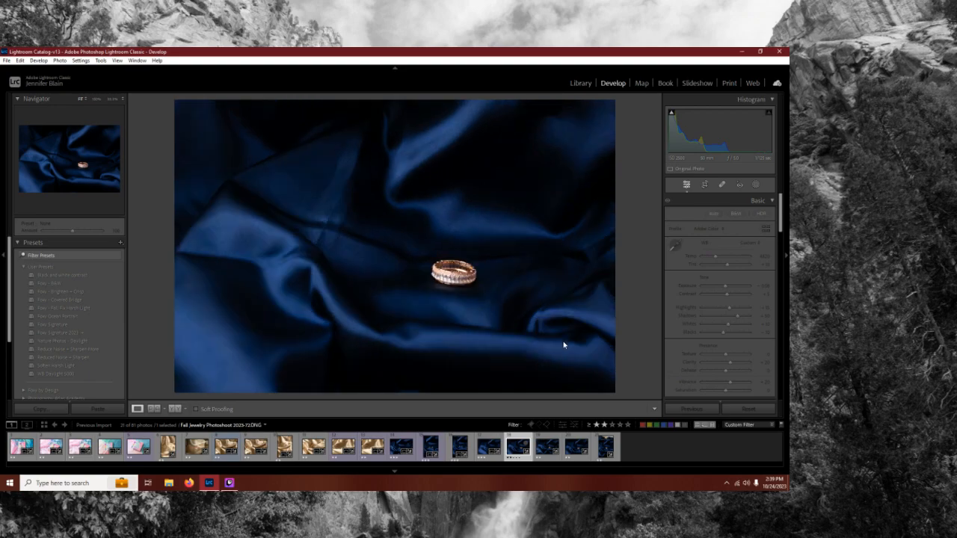
{"action": "key", "text": "r"}
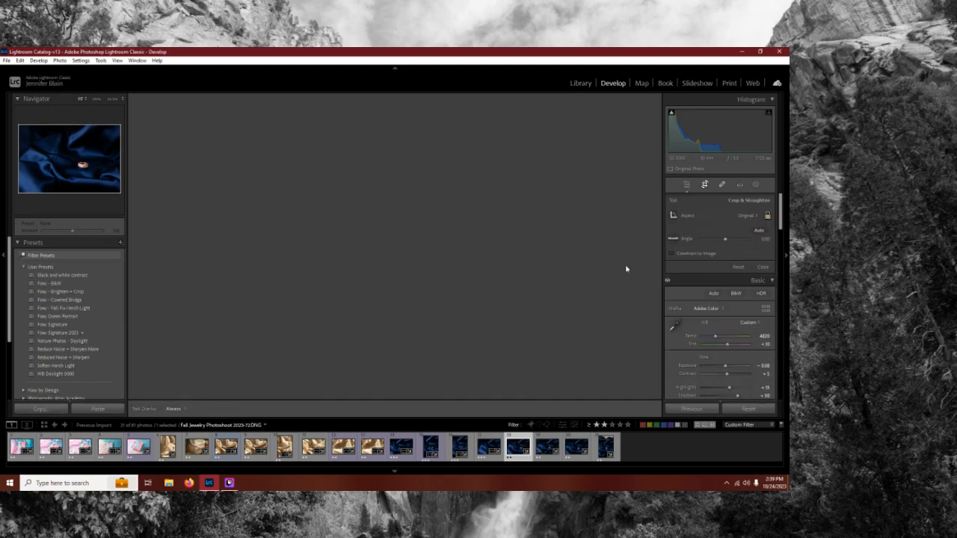
{"action": "left_click_drag", "start_coordinate": [626, 266], "coordinate": [626, 246]}
{"action": "key", "text": "r"}
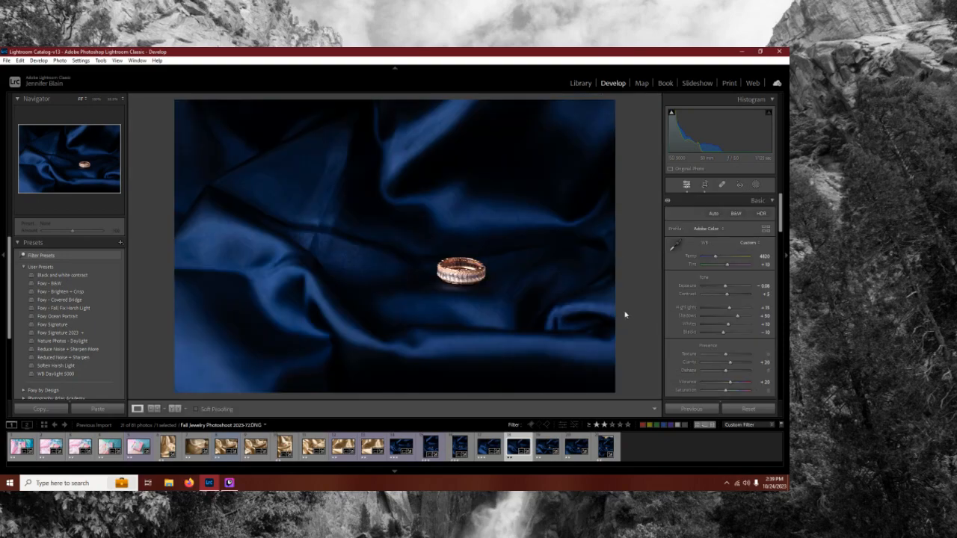
{"action": "key", "text": "r"}
{"action": "left_click_drag", "start_coordinate": [625, 277], "coordinate": [628, 272]}
{"action": "key", "text": "r"}
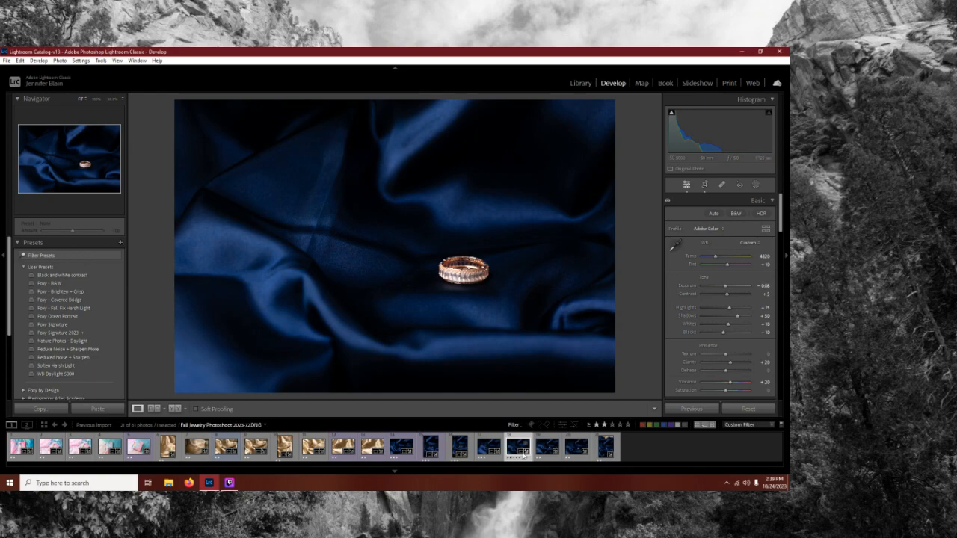
{"action": "key", "text": "backslash"}
{"action": "key", "text": "backslash"}
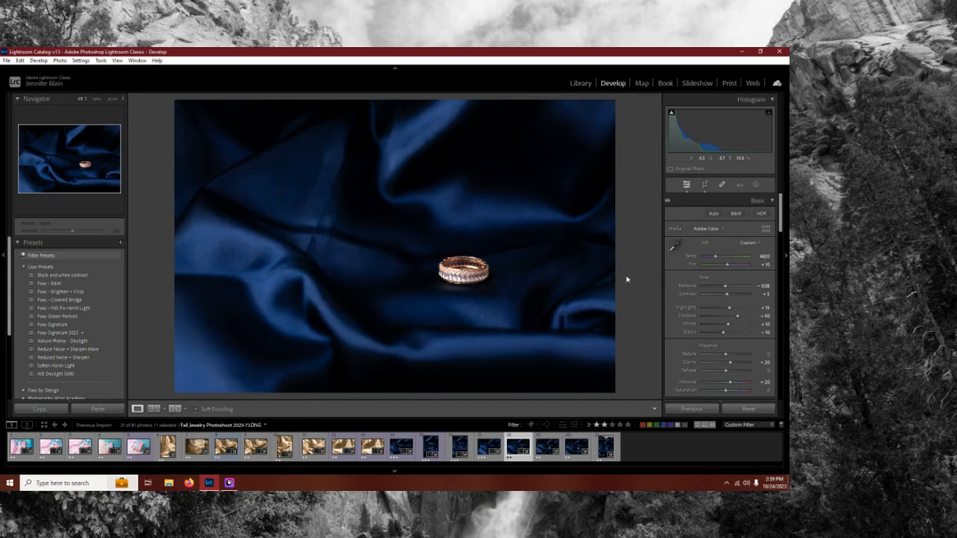
Step: Straighten the second landscape photo of the single ring on blue satin with a slight counterclockwise rotation
{"action": "left_click", "coordinate": [548, 448]}
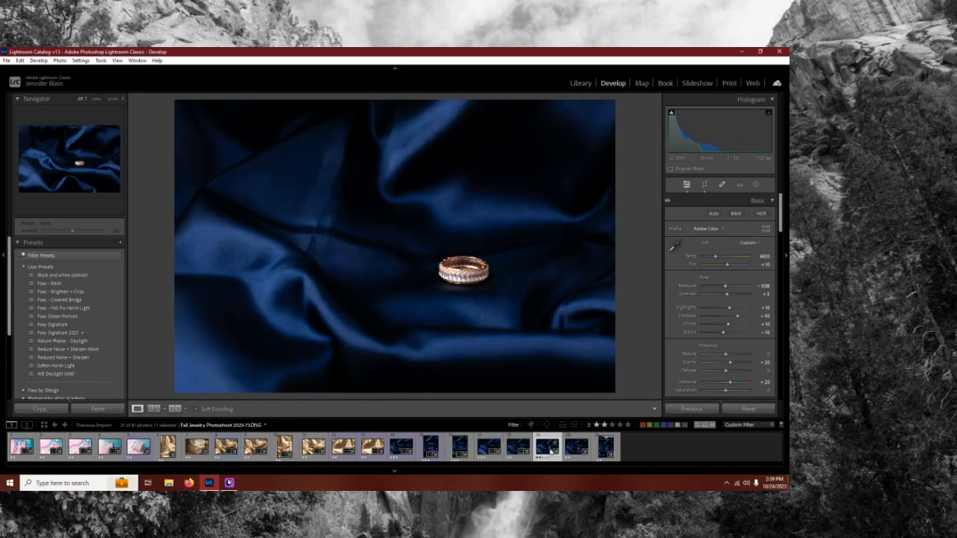
{"action": "key", "text": "r"}
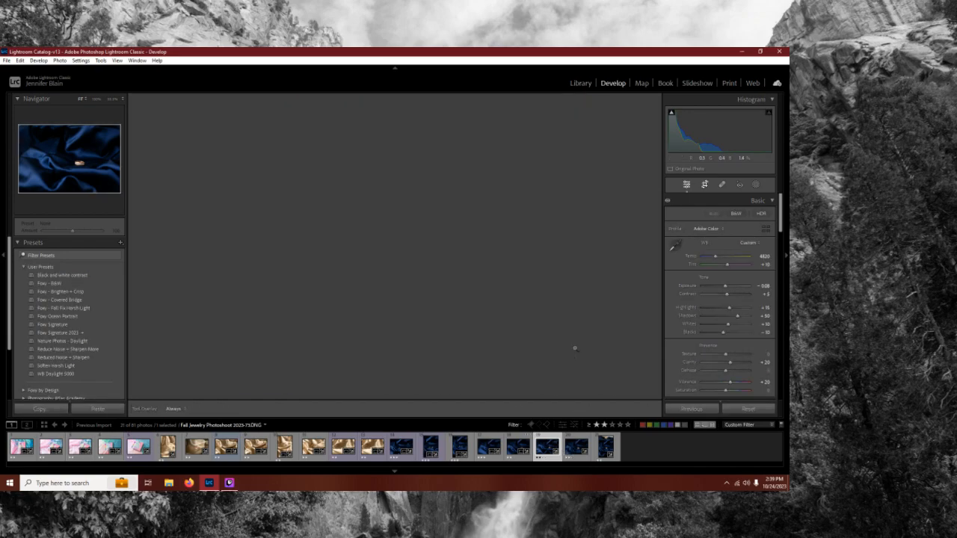
{"action": "left_click_drag", "start_coordinate": [637, 272], "coordinate": [637, 271]}
{"action": "key", "text": "r"}
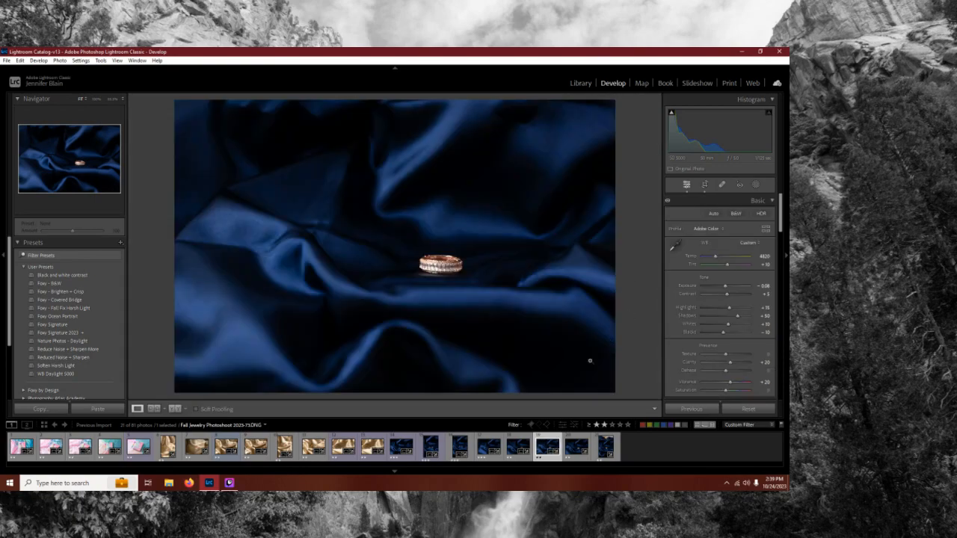
Step: Compare the single-ring photos on blue satin with the single ring on gold satin
{"action": "left_click", "coordinate": [512, 453]}
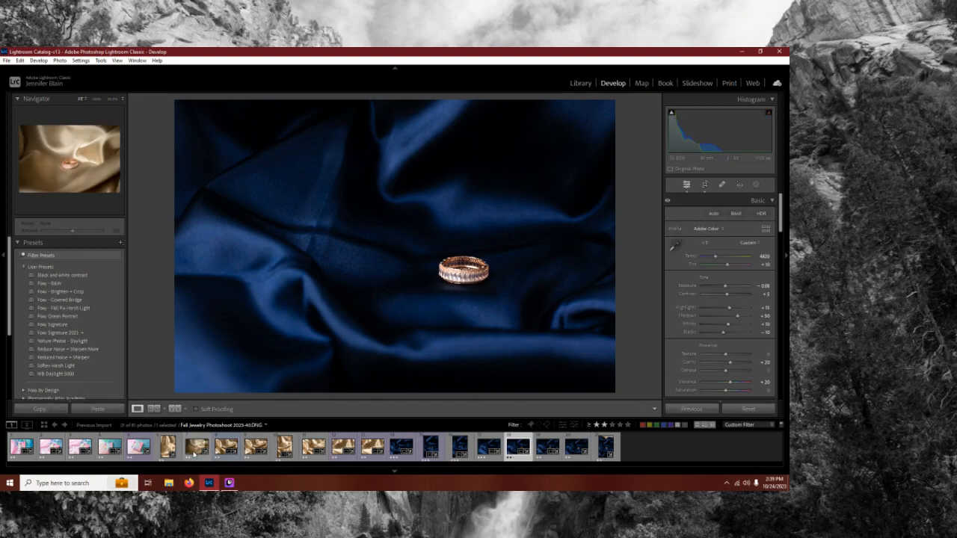
{"action": "left_click", "coordinate": [194, 452]}
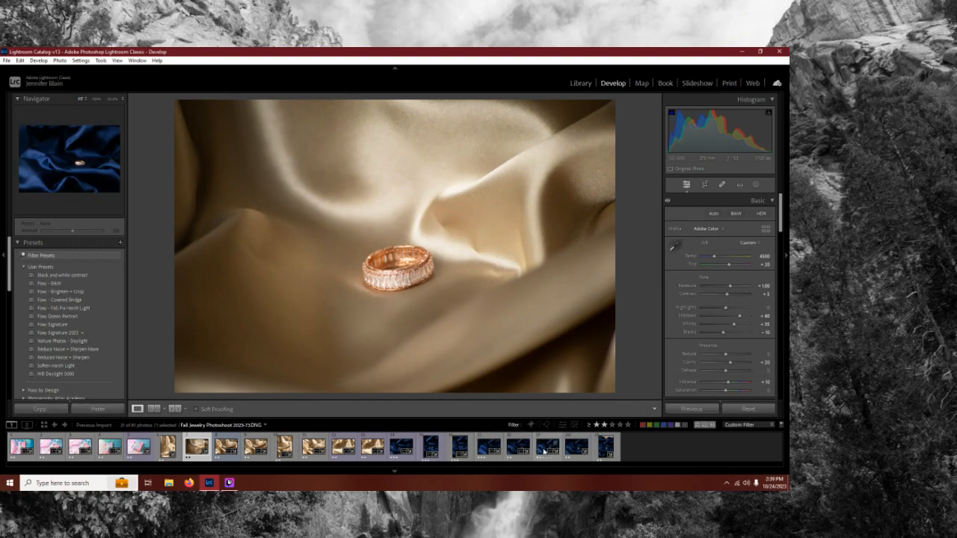
{"action": "left_click", "coordinate": [546, 446]}
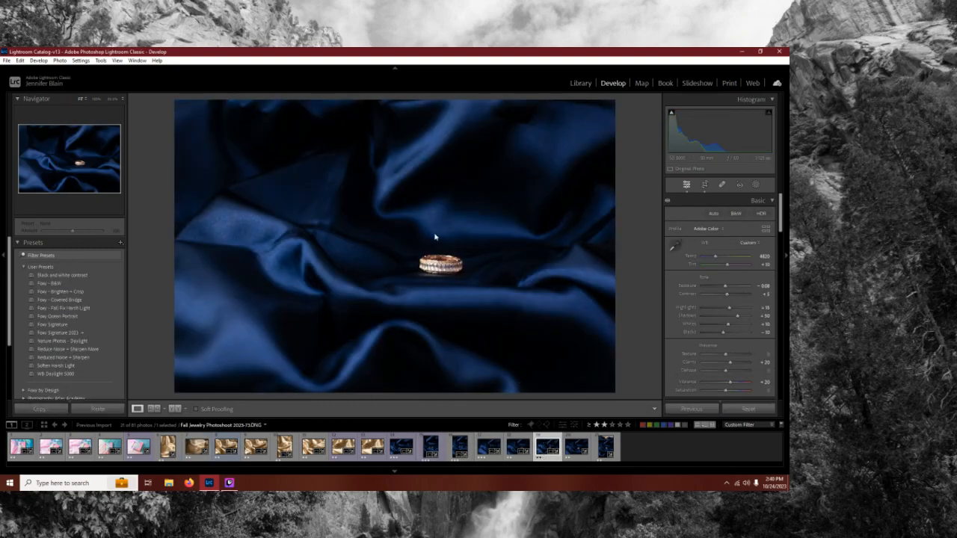
Step: Straighten the third landscape photo of the single ring on blue satin to an angle of -3.28
{"action": "left_click", "coordinate": [578, 448]}
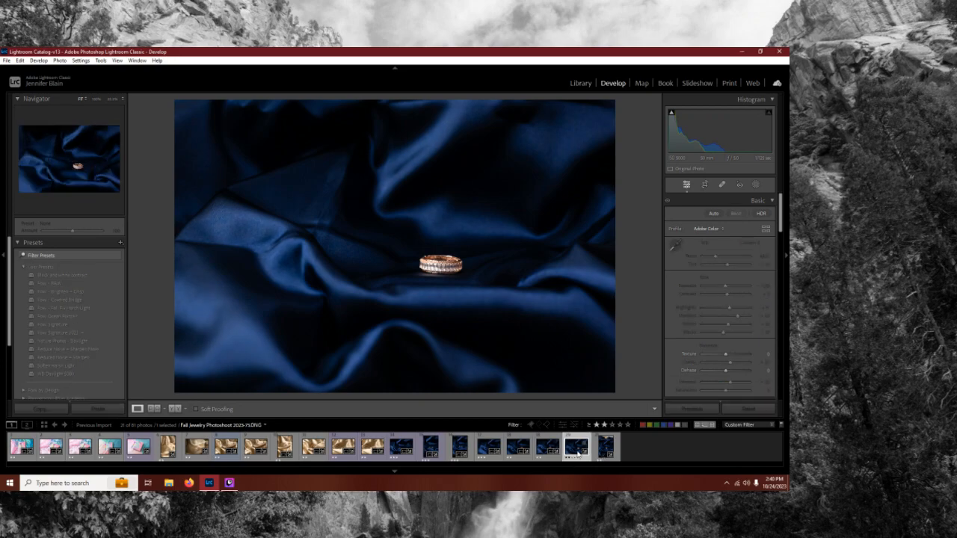
{"action": "key", "text": "r"}
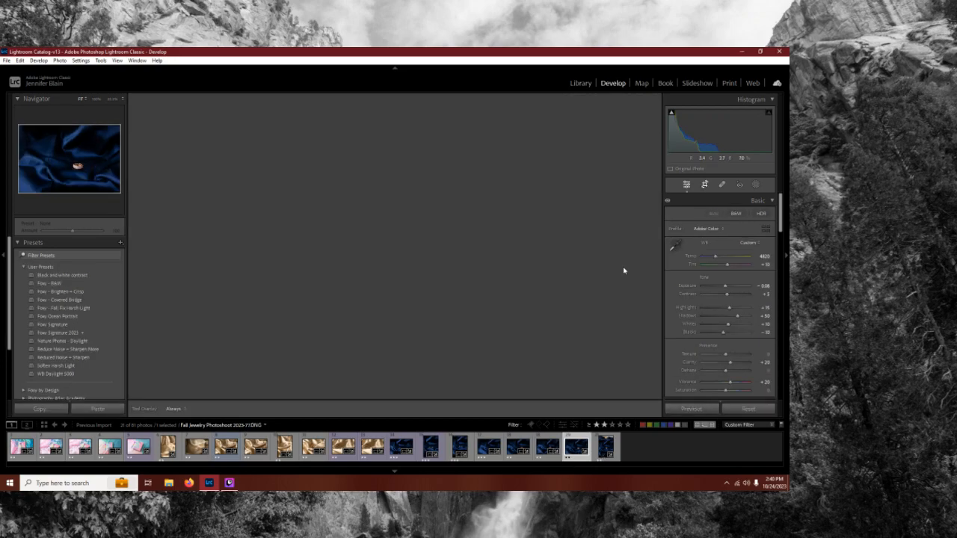
{"action": "left_click_drag", "start_coordinate": [646, 279], "coordinate": [653, 267]}
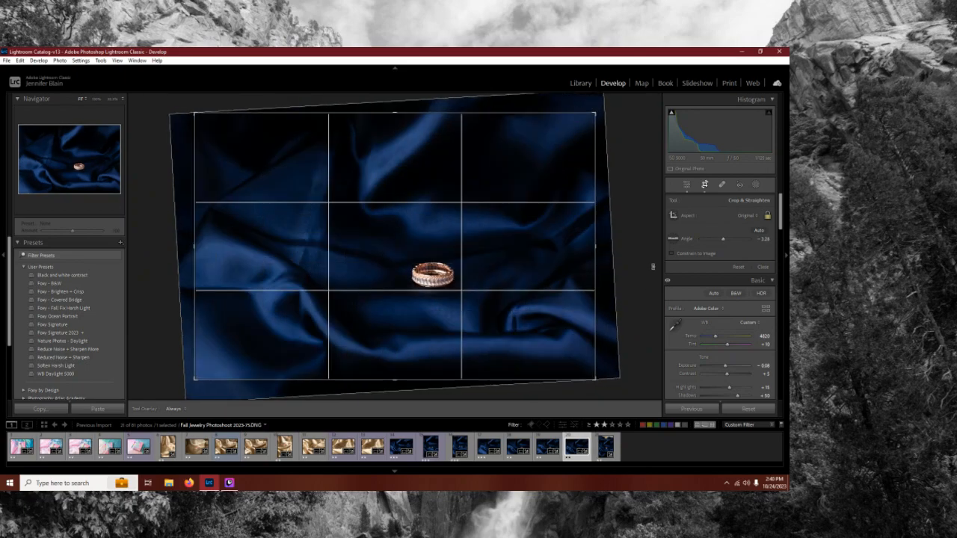
{"action": "key", "text": "Return"}
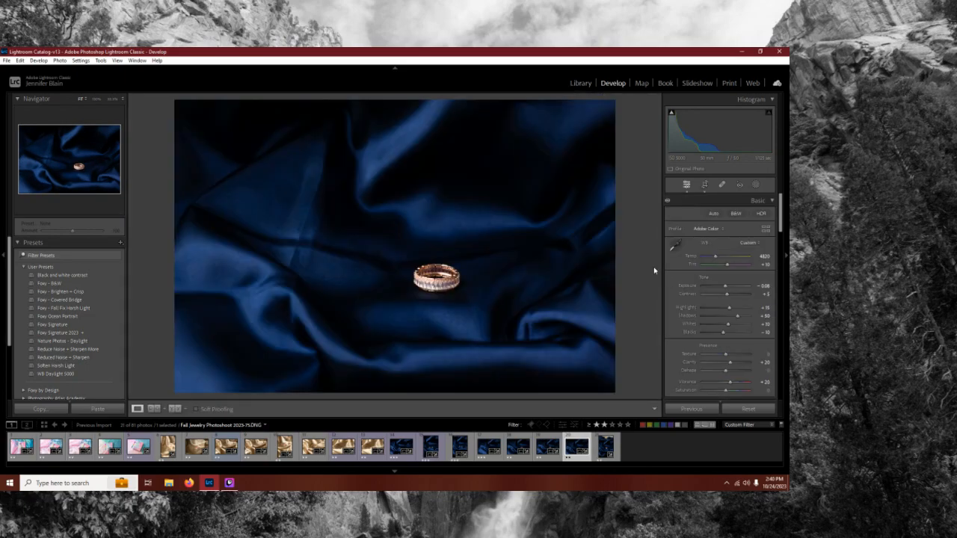
Step: Crop the gold fabric off the top of the portrait single-ring photo at the original aspect ratio and straighten it to about -2.4
{"action": "left_click", "coordinate": [606, 447]}
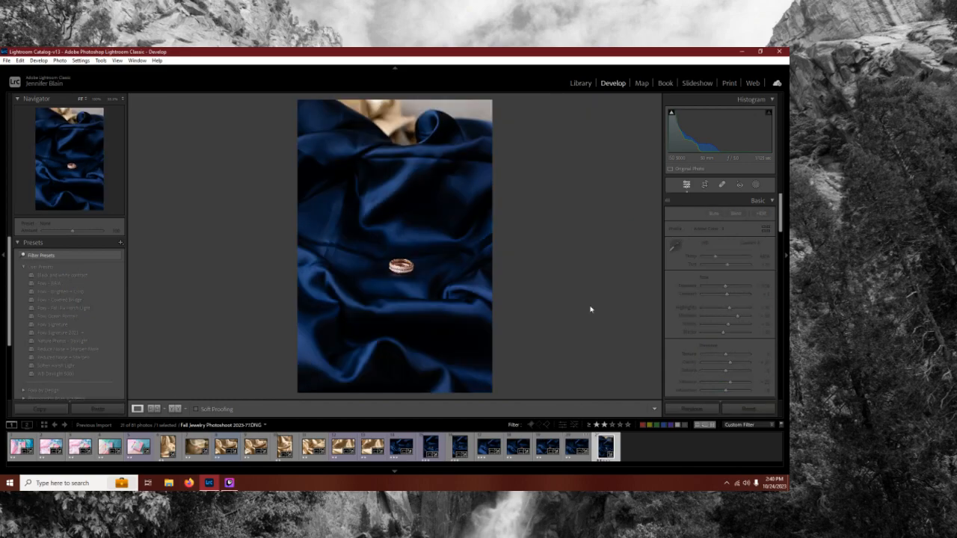
{"action": "key", "text": "r"}
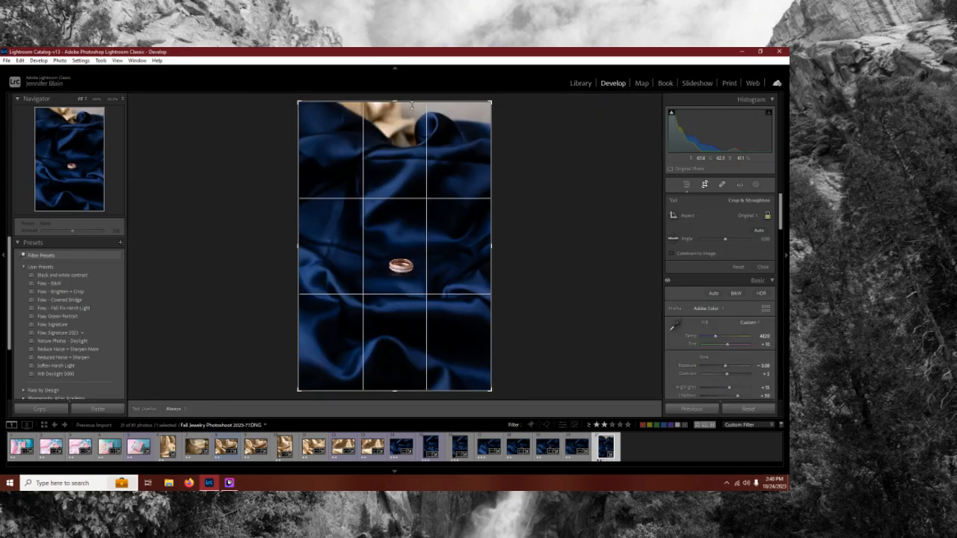
{"action": "left_click_drag", "start_coordinate": [411, 105], "coordinate": [407, 129]}
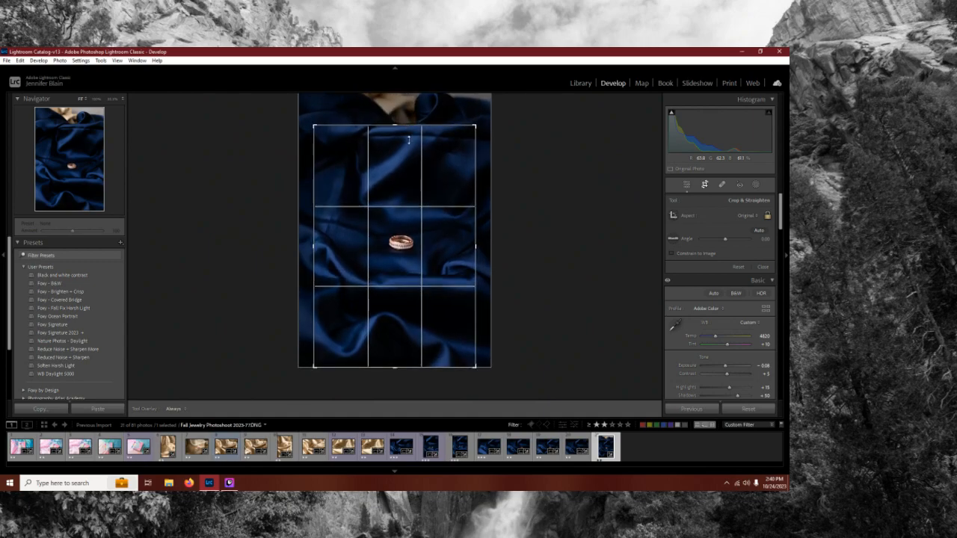
{"action": "left_click_drag", "start_coordinate": [522, 262], "coordinate": [526, 257]}
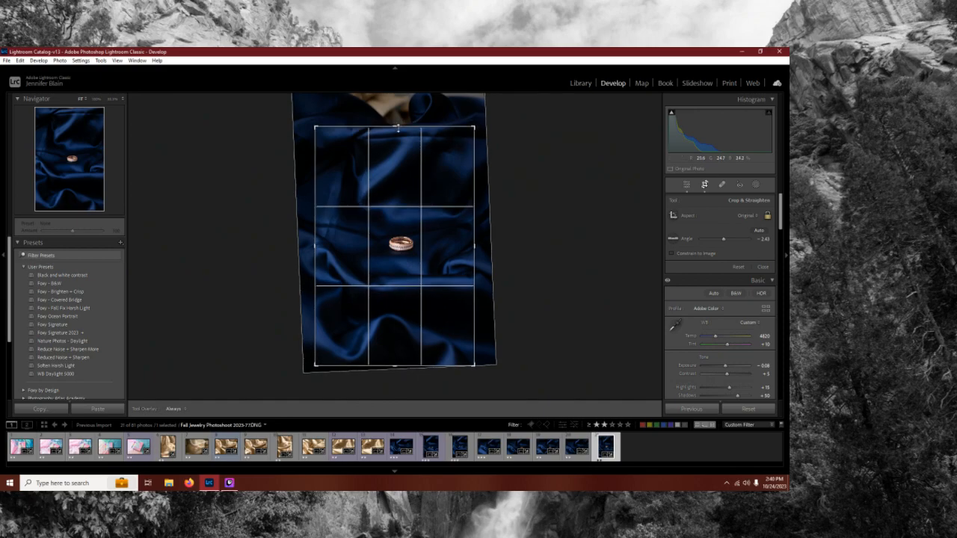
{"action": "key", "text": "Return"}
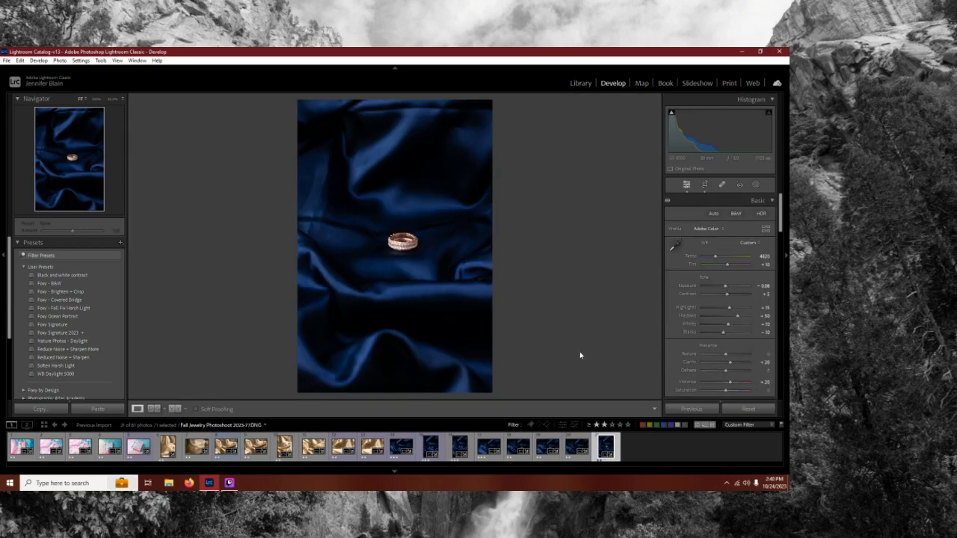
Step: Rotate the portrait single-ring photo slightly further counterclockwise and inspect the ring up close
{"action": "key", "text": "r"}
{"action": "left_click_drag", "start_coordinate": [573, 322], "coordinate": [573, 321]}
{"action": "key", "text": "Return"}
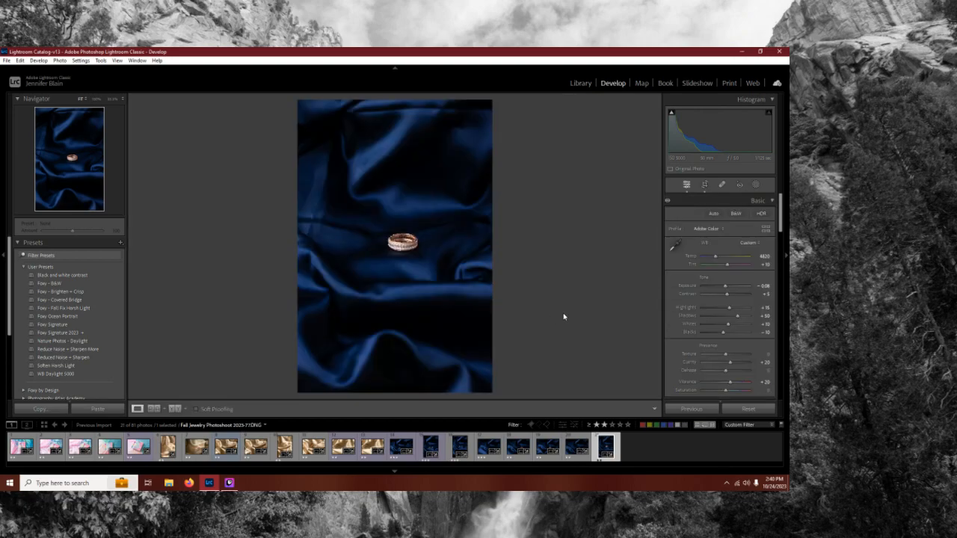
{"action": "left_click", "coordinate": [450, 300]}
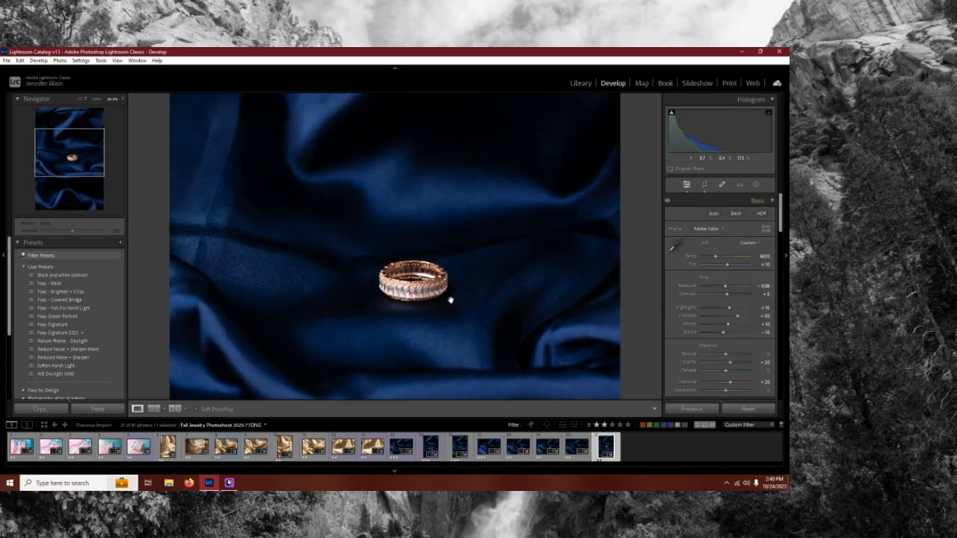
{"action": "left_click", "coordinate": [492, 303]}
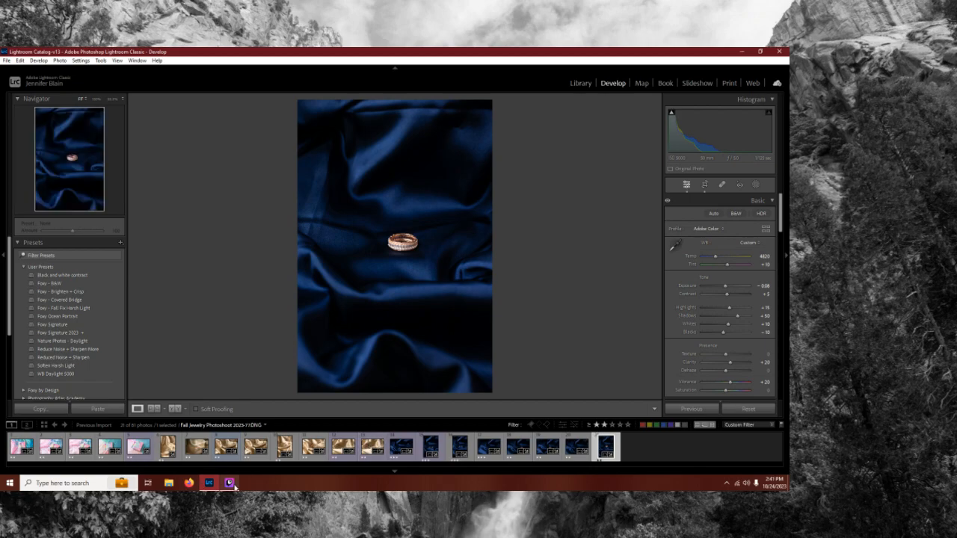
Step: Switch to Twitch Studio and start ending the live stream
{"action": "left_click", "coordinate": [230, 483]}
{"action": "left_click", "coordinate": [364, 465]}
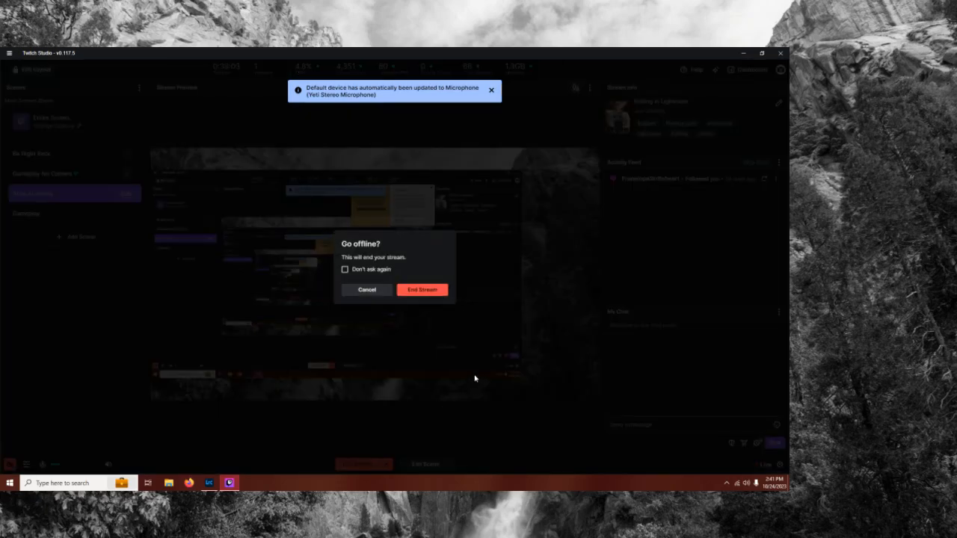